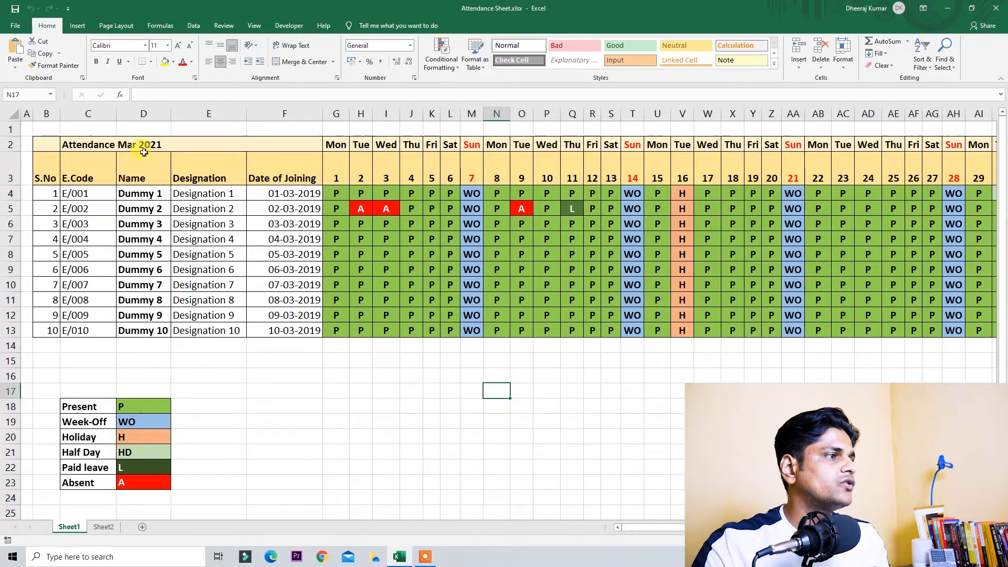
# Step: Review the Attendance Mar 2021 title and the Name, Designation and Date of Joining headers
pyautogui.click(91, 146)
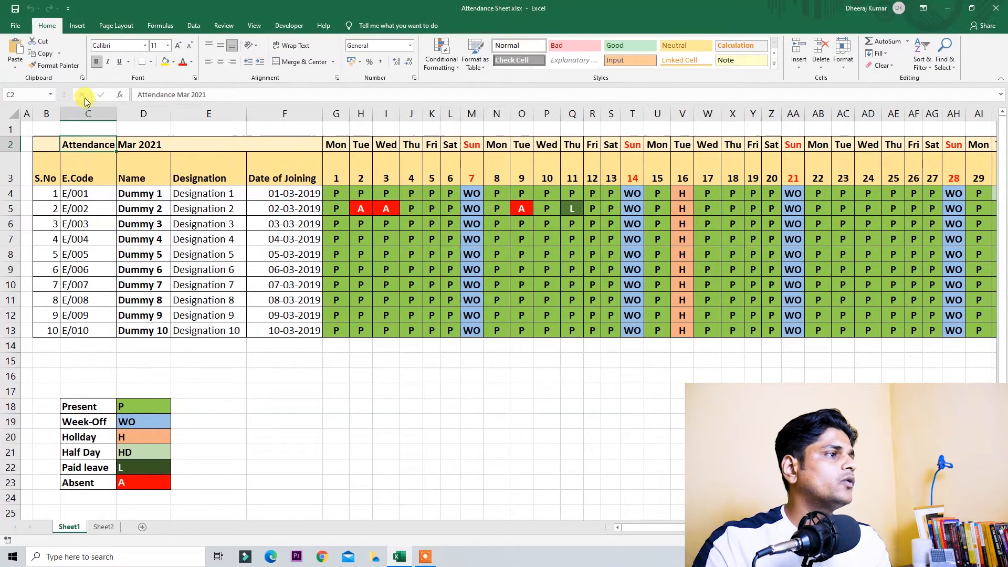
pyautogui.click(144, 113)
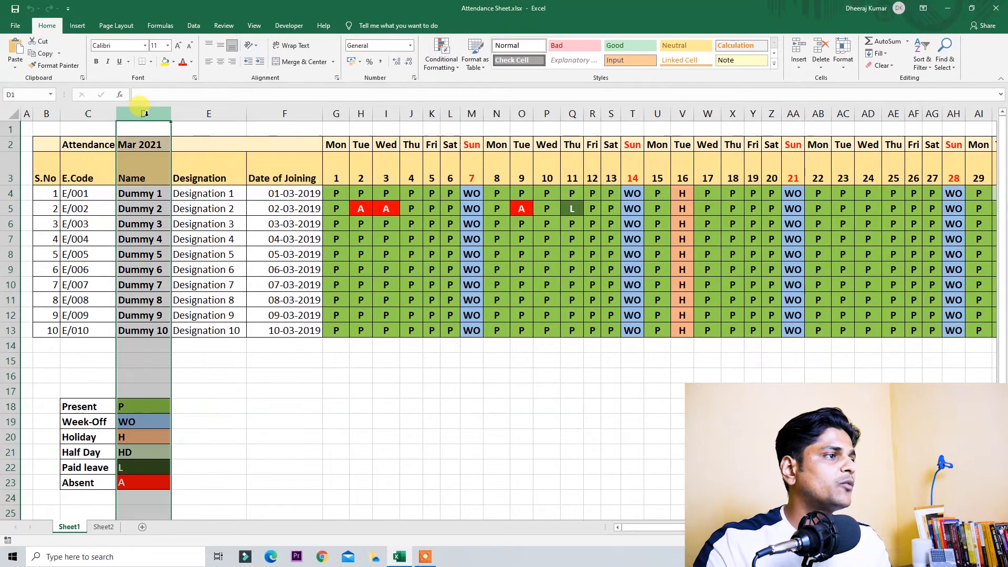
pyautogui.click(191, 114)
pyautogui.click(288, 113)
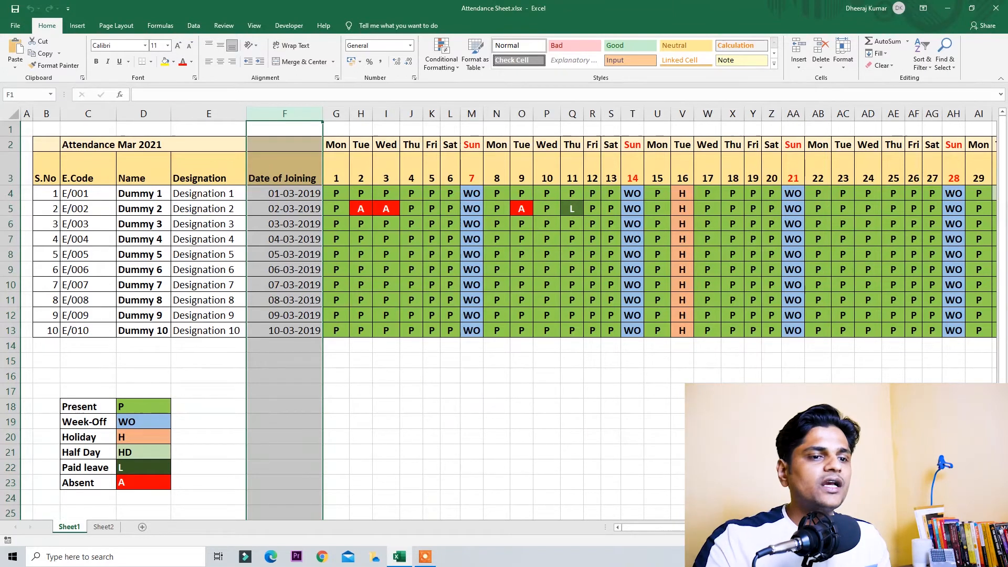
pyautogui.hscroll(3, 527, 473)
pyautogui.click(527, 483)
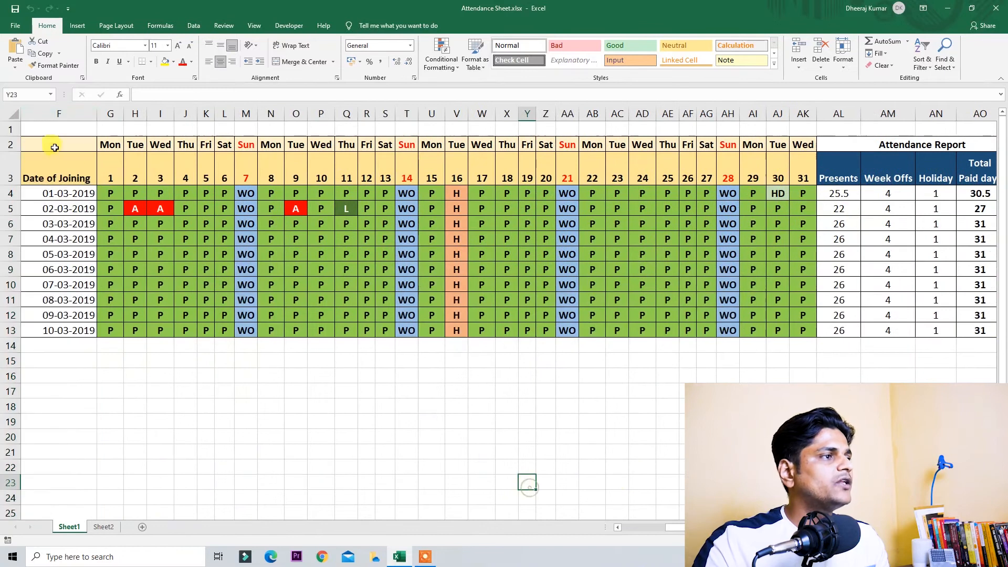
# Step: Examine the day numbers in row 3 and their weekday names, Mon on day 1 to Sun on day 7
pyautogui.moveTo(108, 175); pyautogui.dragTo(798, 183)
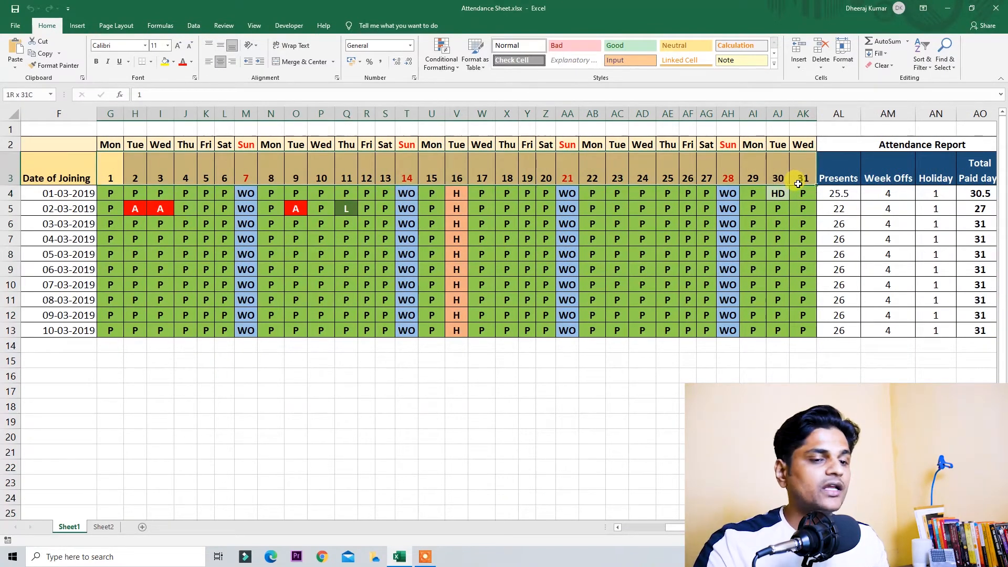
pyautogui.click(344, 405)
pyautogui.click(109, 174)
pyautogui.moveTo(151, 179); pyautogui.dragTo(226, 178)
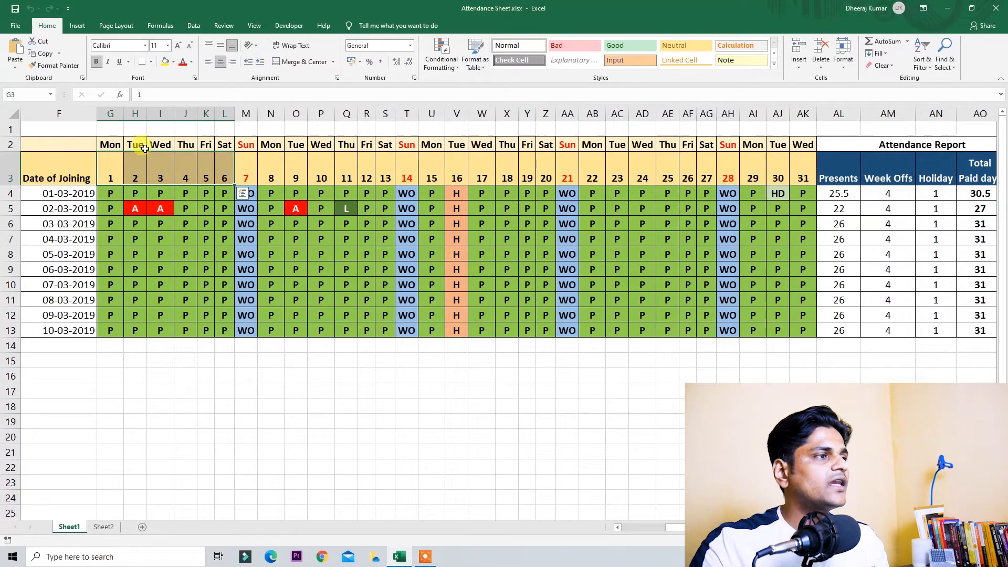
pyautogui.click(120, 167)
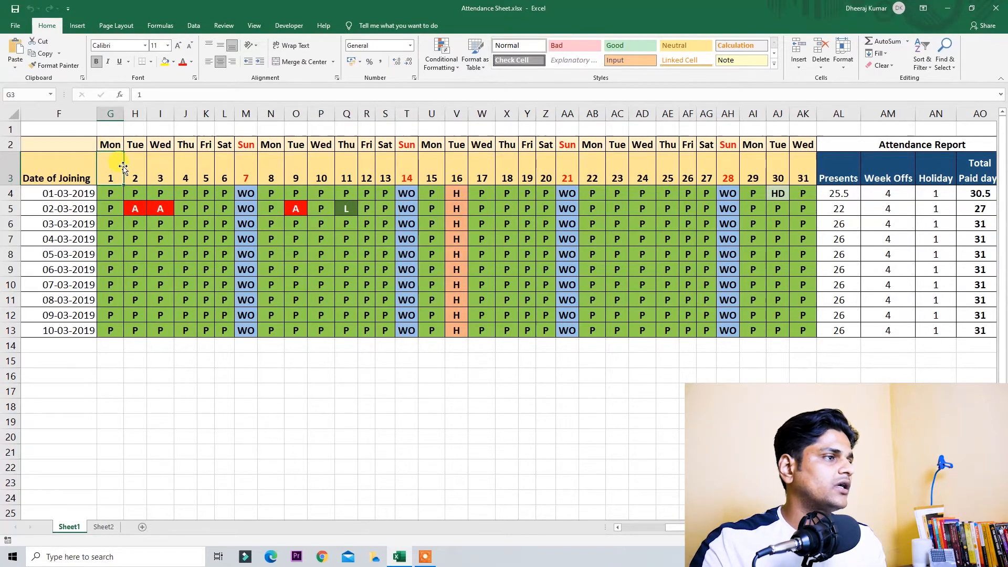
pyautogui.moveTo(116, 145); pyautogui.dragTo(226, 144)
pyautogui.click(249, 170)
pyautogui.click(254, 144)
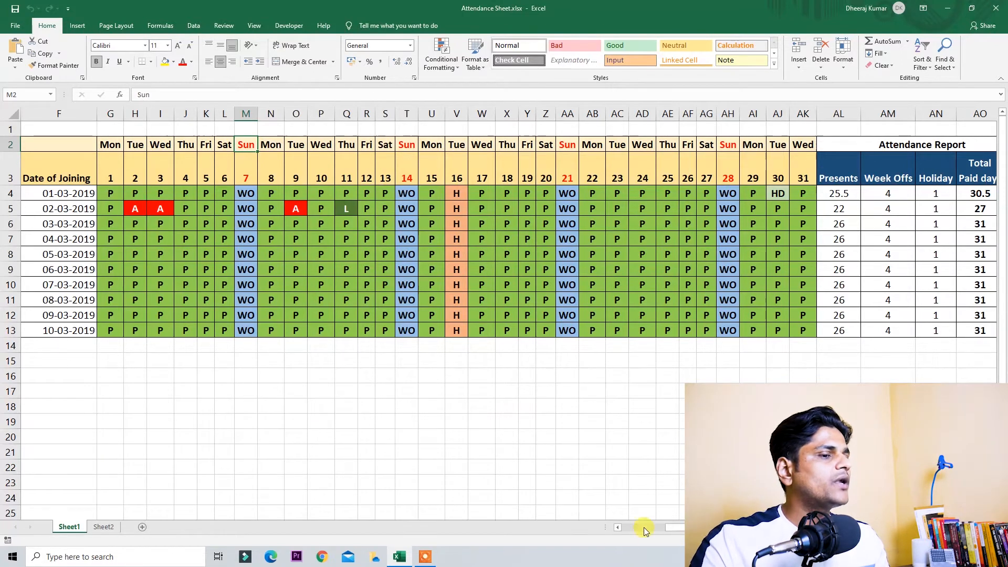
pyautogui.moveTo(675, 527)
pyautogui.mouseDown()
pyautogui.moveTo(632, 536)
pyautogui.moveTo(685, 541)
pyautogui.mouseUp()
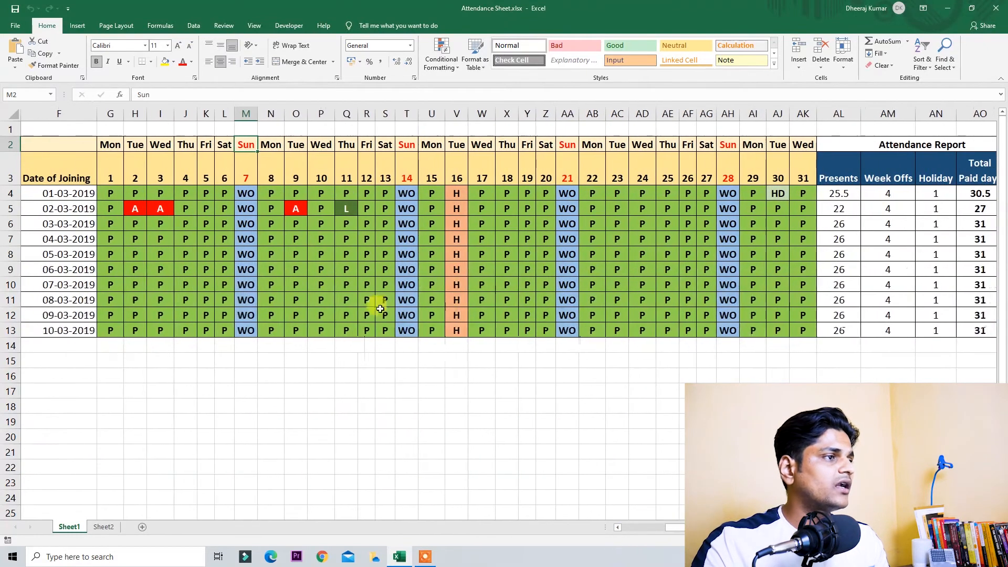
# Step: Check the Present, Week-Off and Holiday legend rows, then open Dummy 1's day-1 status dropdown
pyautogui.click(108, 193)
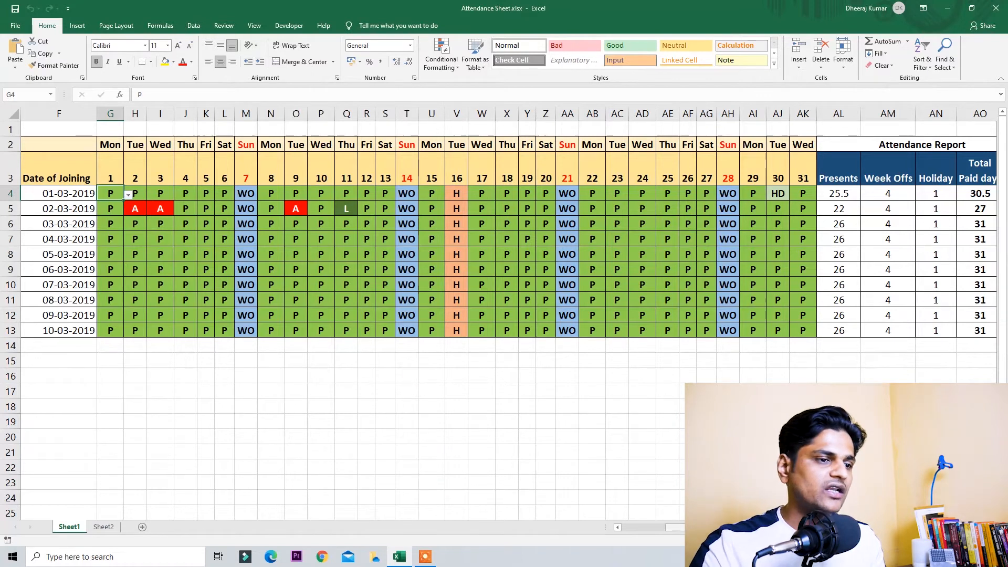
pyautogui.hscroll(-2, 603, 534)
pyautogui.click(105, 409)
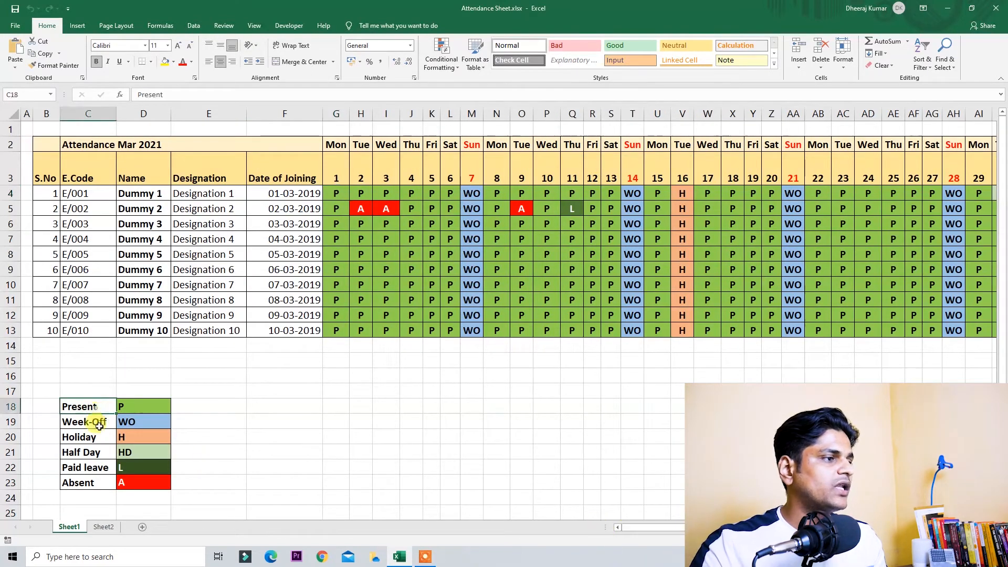
pyautogui.moveTo(76, 422); pyautogui.dragTo(147, 422)
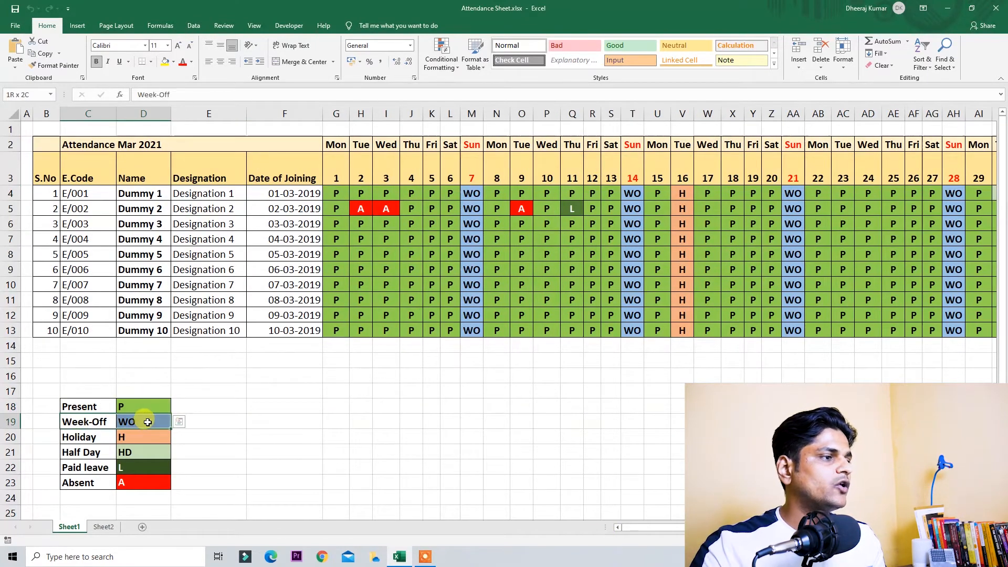
pyautogui.moveTo(84, 437); pyautogui.dragTo(130, 453)
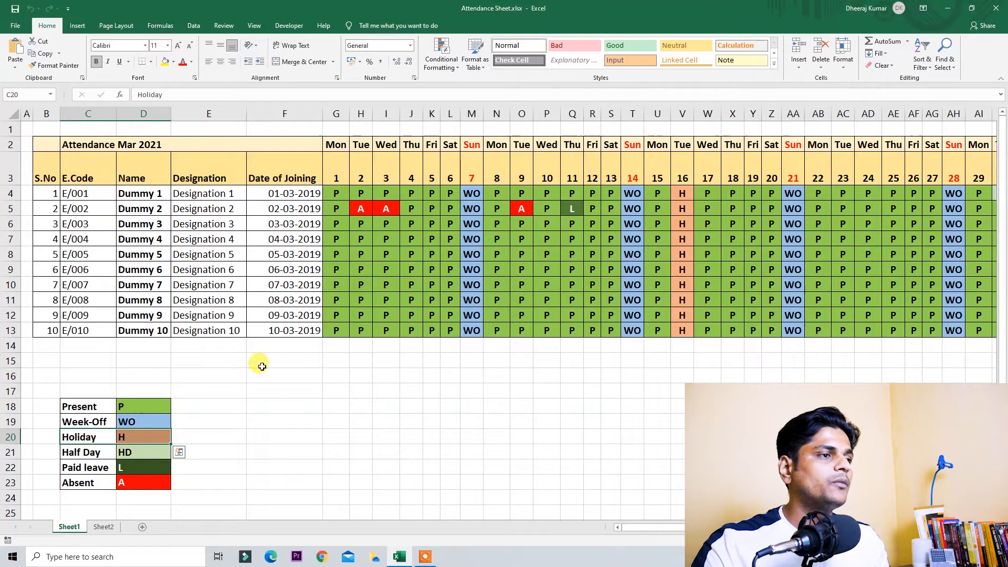
pyautogui.click(334, 193)
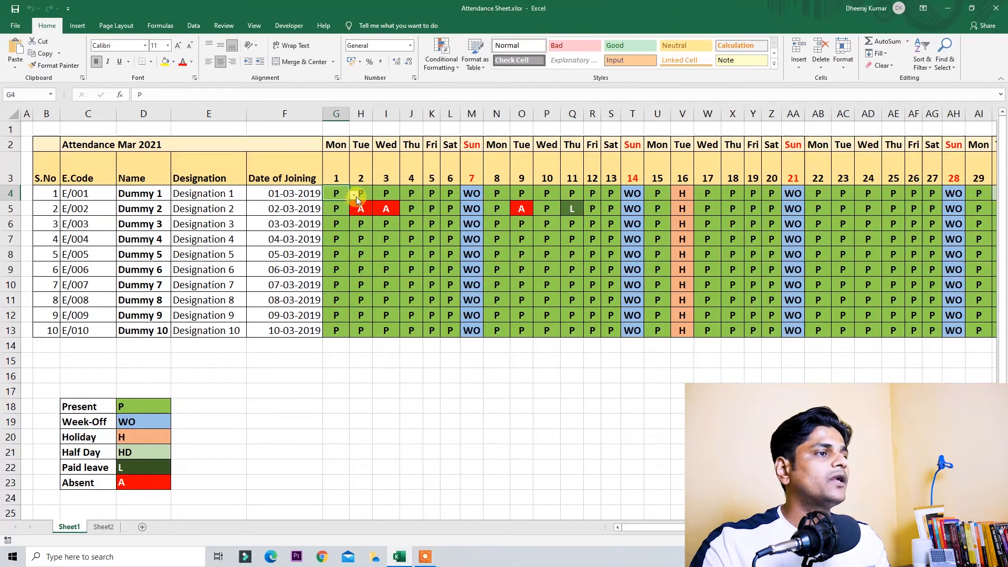
pyautogui.click(355, 195)
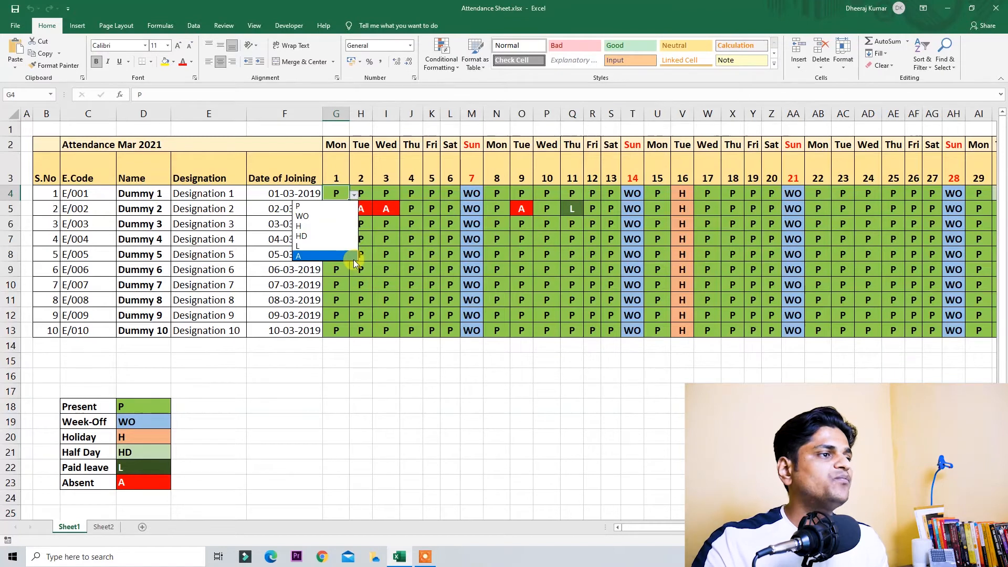
pyautogui.click(340, 193)
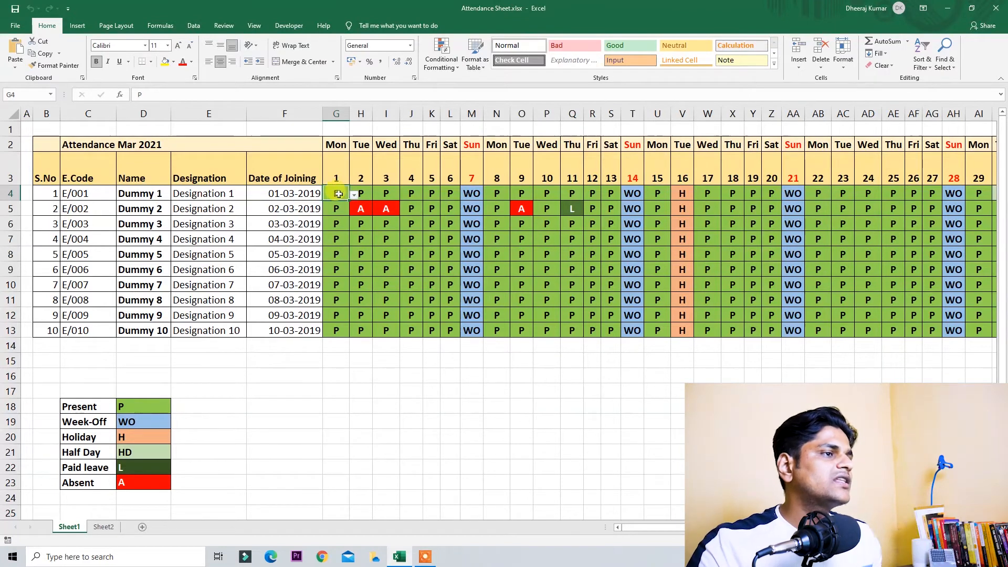
pyautogui.write('O')
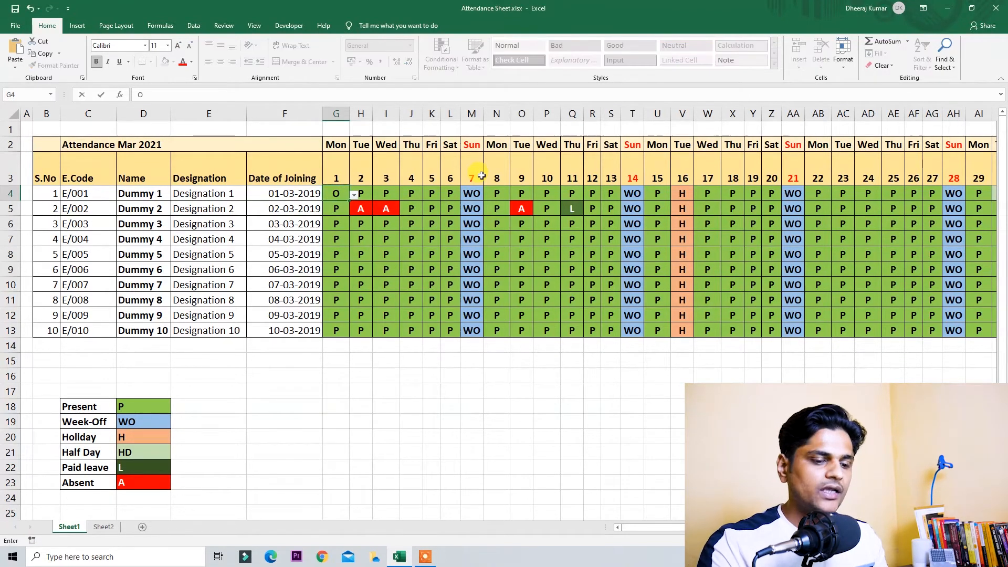
pyautogui.press('Return')
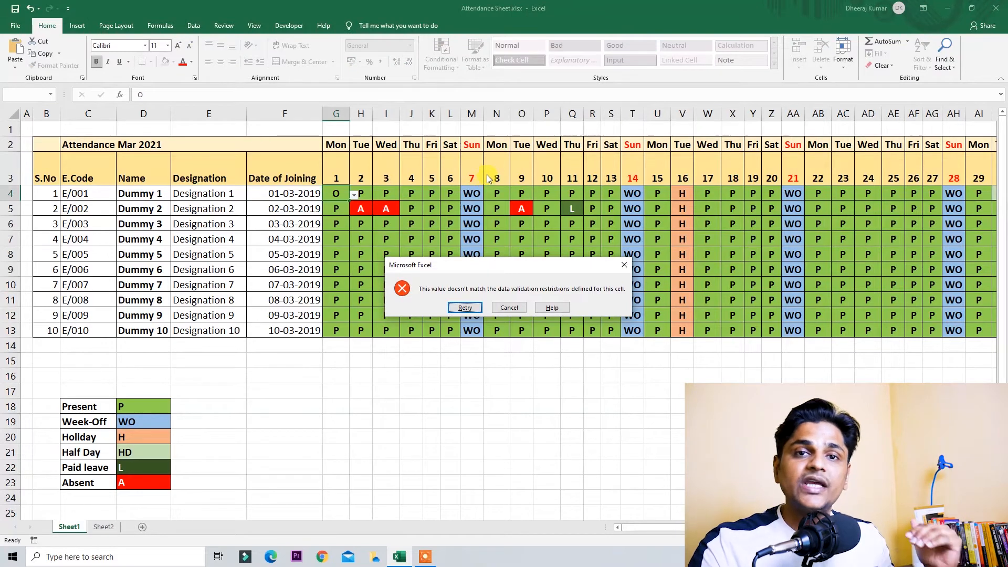
pyautogui.press('Escape')
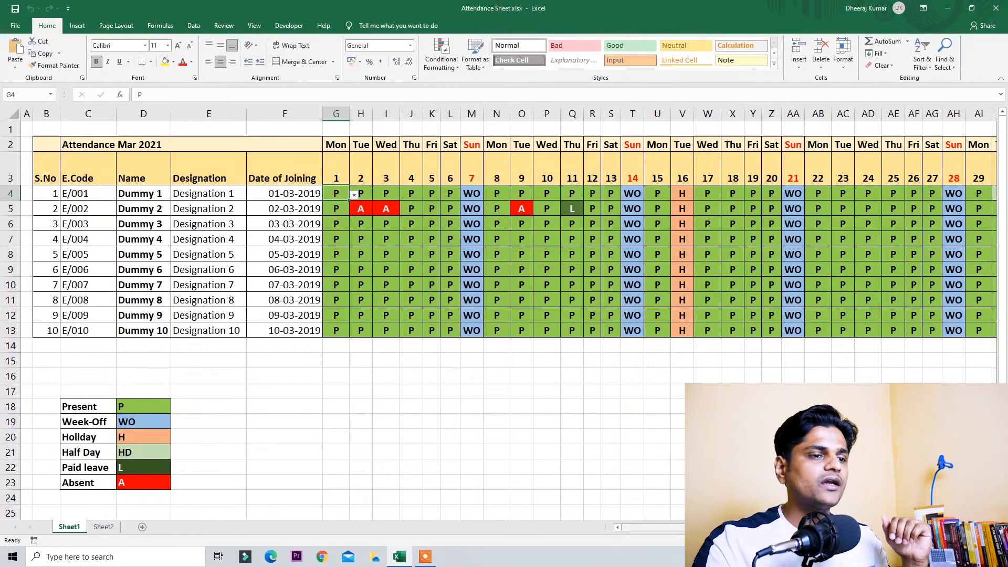
pyautogui.hscroll(6, 509, 319)
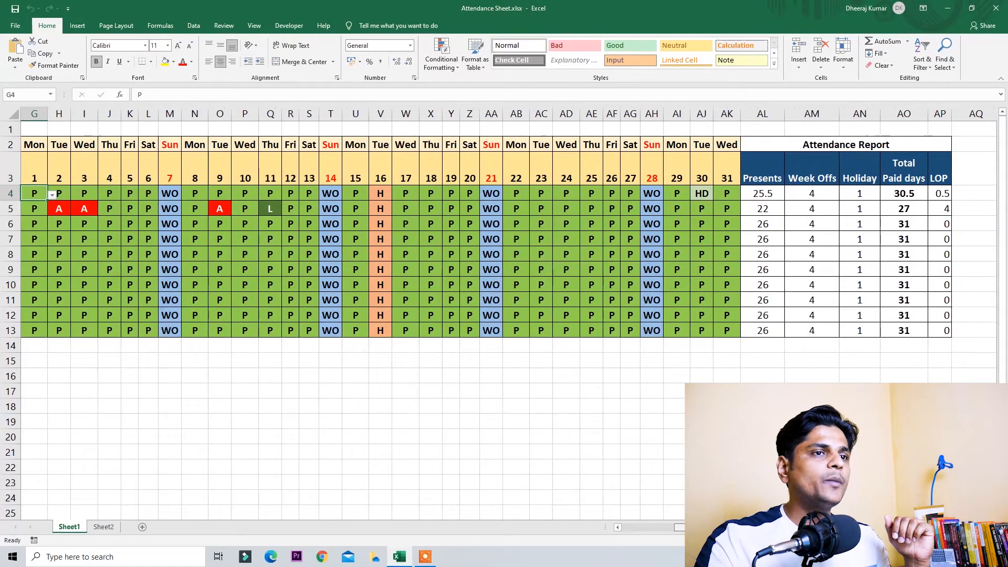
# Step: Inspect the Presents, Week Offs, Holiday, Total Paid days and LOP formulas in row 4
pyautogui.click(759, 171)
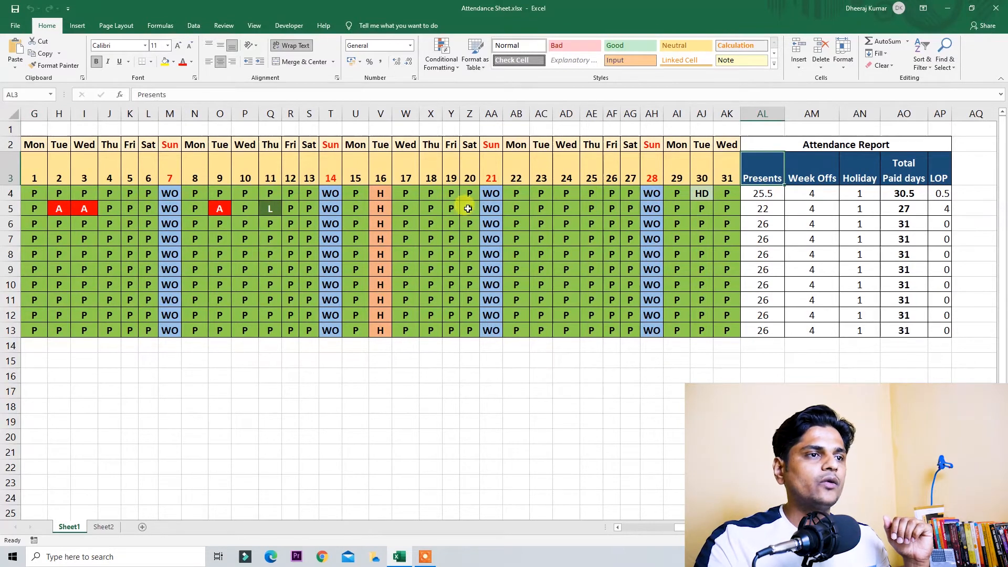
pyautogui.click(760, 195)
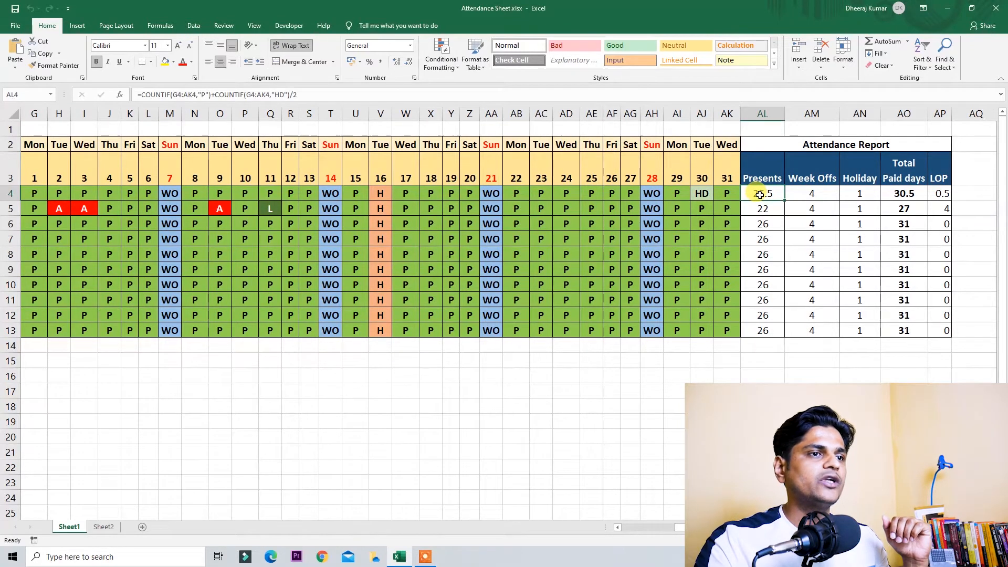
pyautogui.click(812, 194)
pyautogui.click(859, 192)
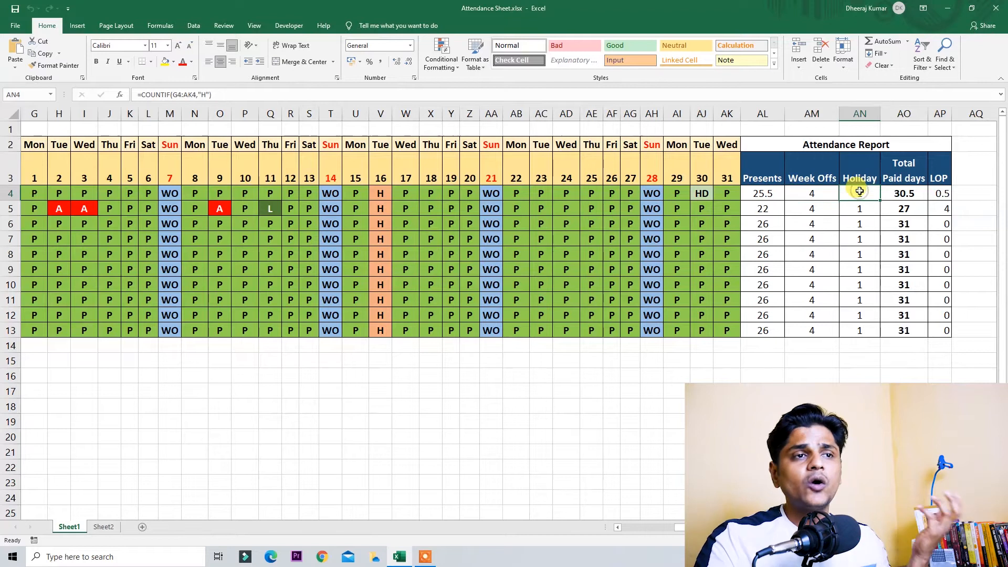
pyautogui.click(905, 193)
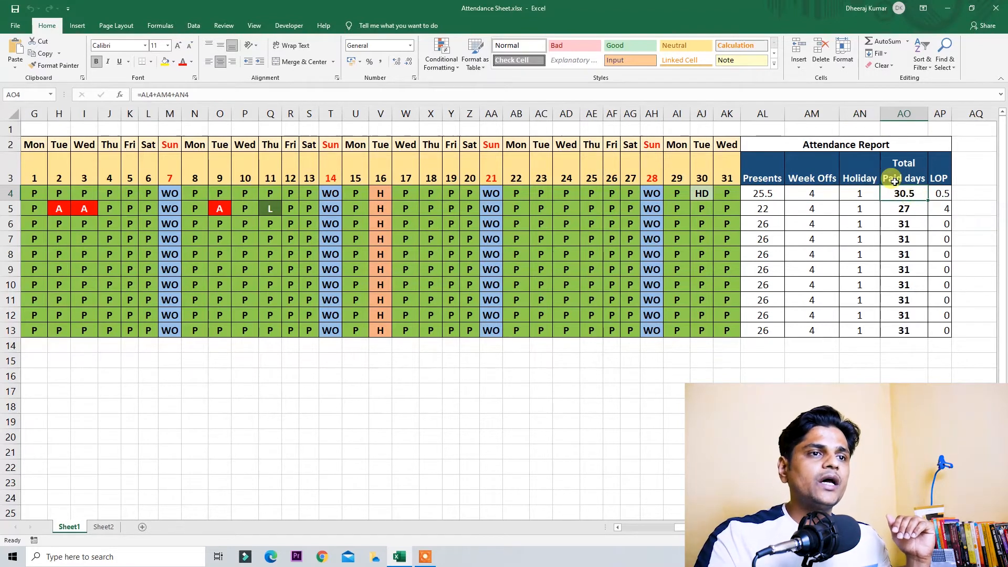
pyautogui.click(941, 193)
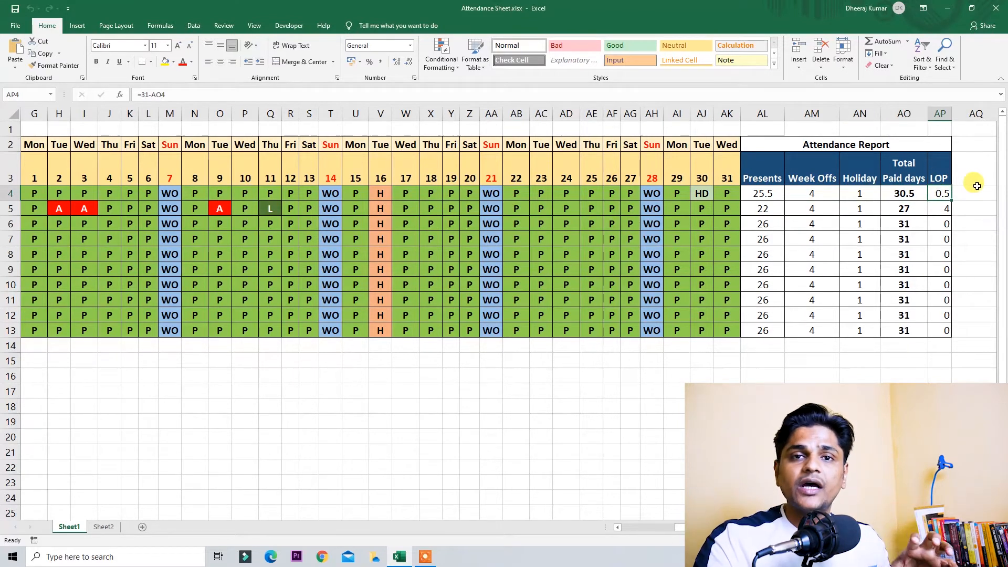
# Step: View the Presents COUNTIF formula in edit mode, leave it unchanged, and go to Sheet2
pyautogui.doubleClick(763, 194)
pyautogui.click(879, 195)
pyautogui.press('Escape')
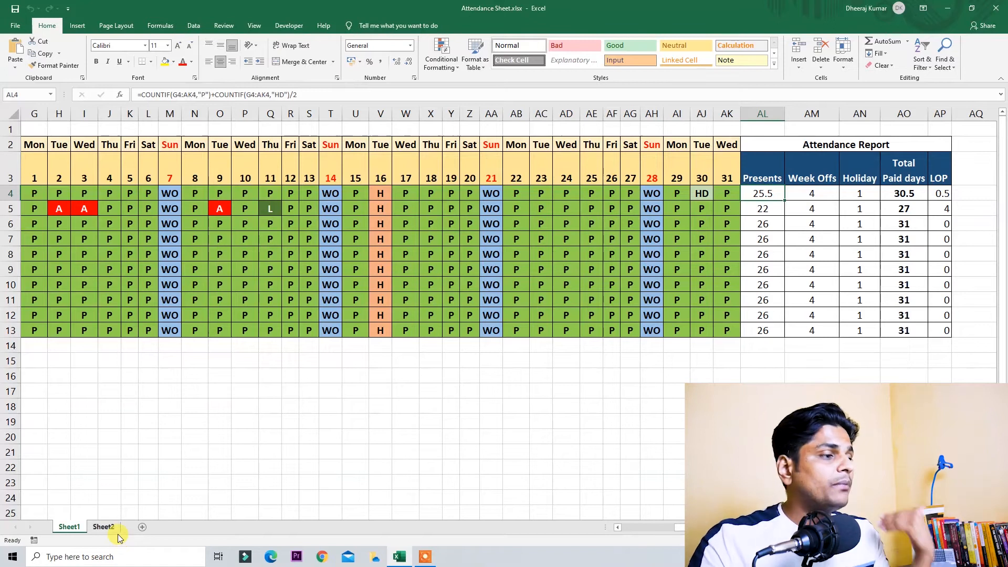
pyautogui.click(103, 526)
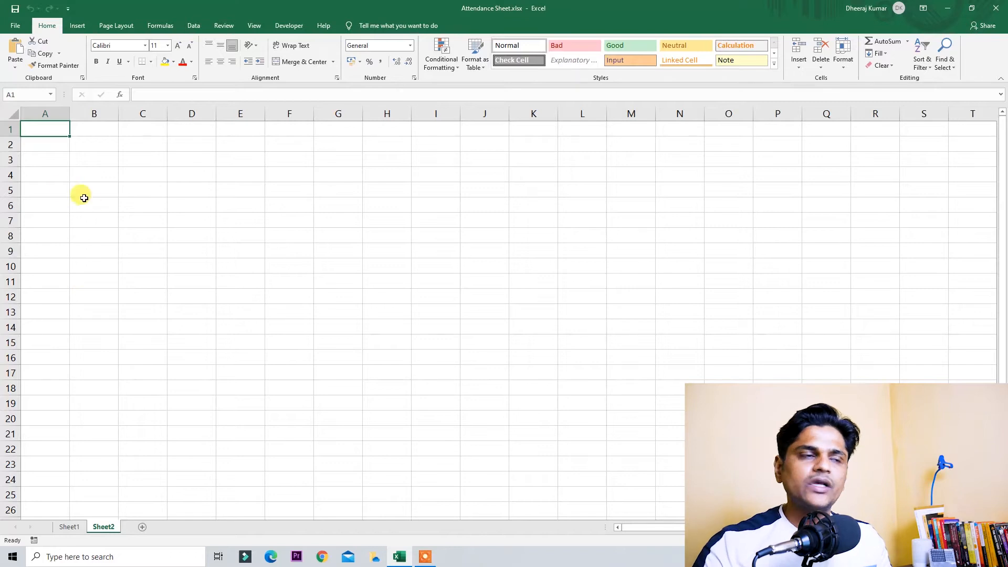
# Step: Enter the headings S.No, E.Code and Name in B3:D3
pyautogui.click(82, 159)
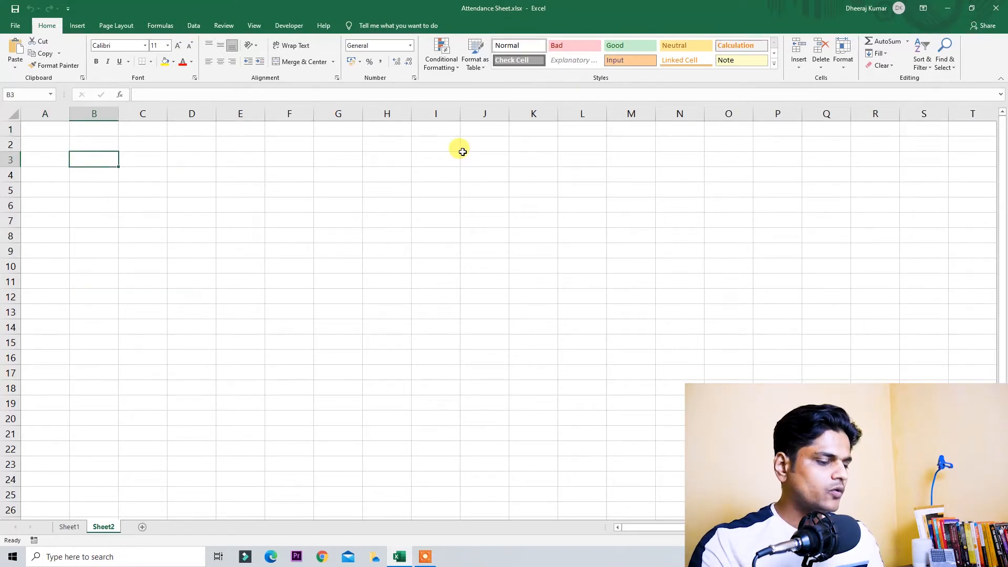
pyautogui.write('S.No')
pyautogui.press('Return')
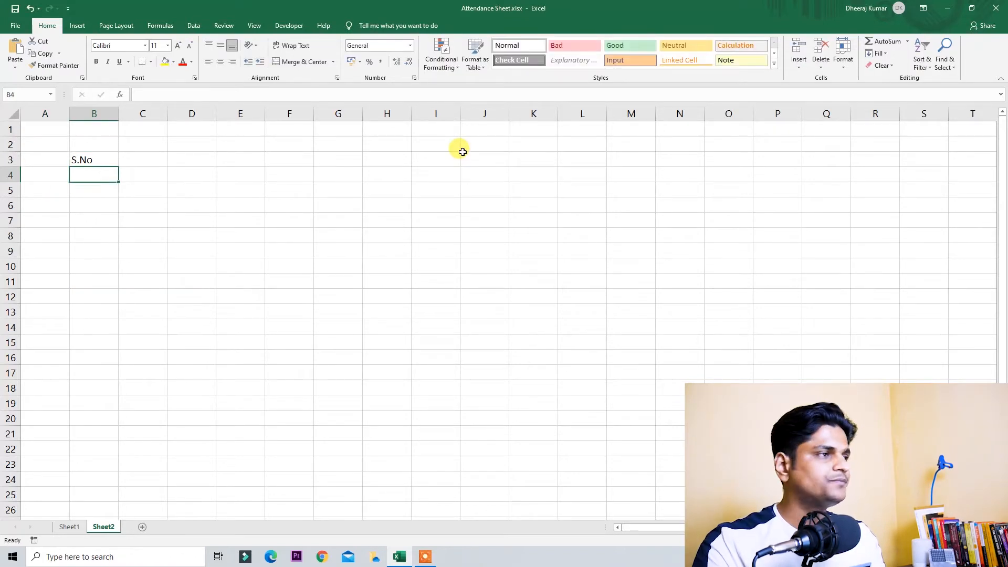
pyautogui.press('Right')
pyautogui.press('Up')
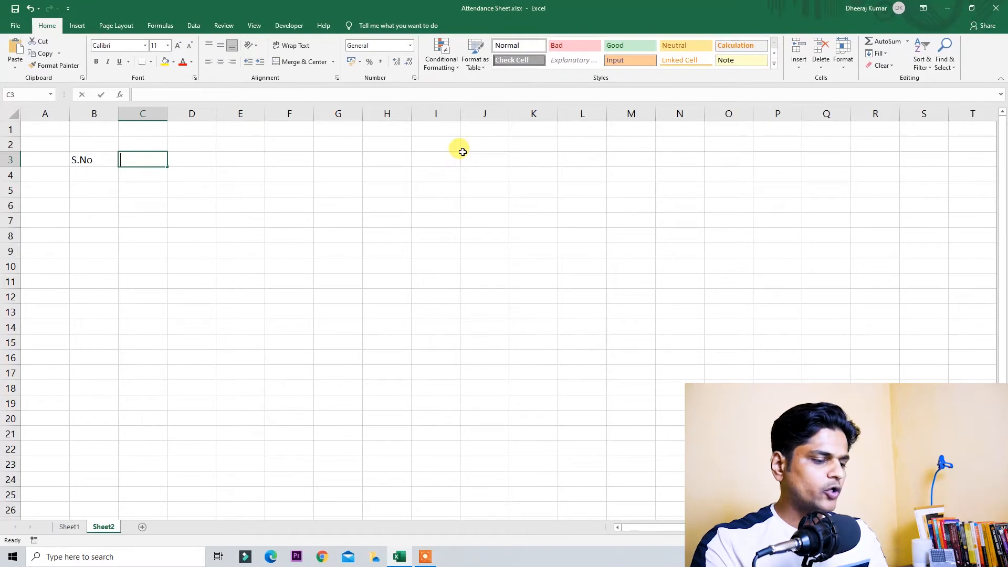
pyautogui.write('E')
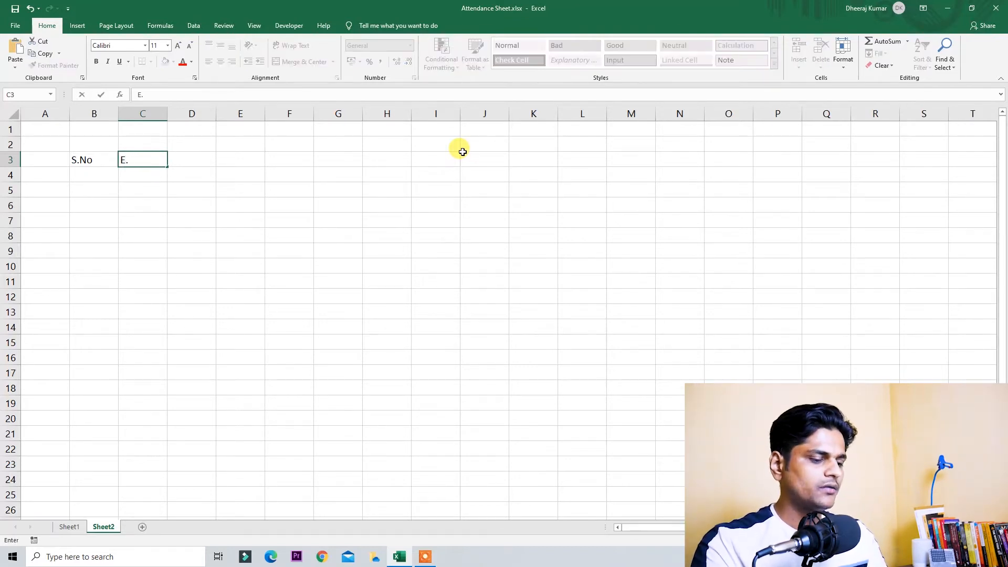
pyautogui.write('.Code')
pyautogui.press('Return')
pyautogui.press('Up')
pyautogui.press('Right')
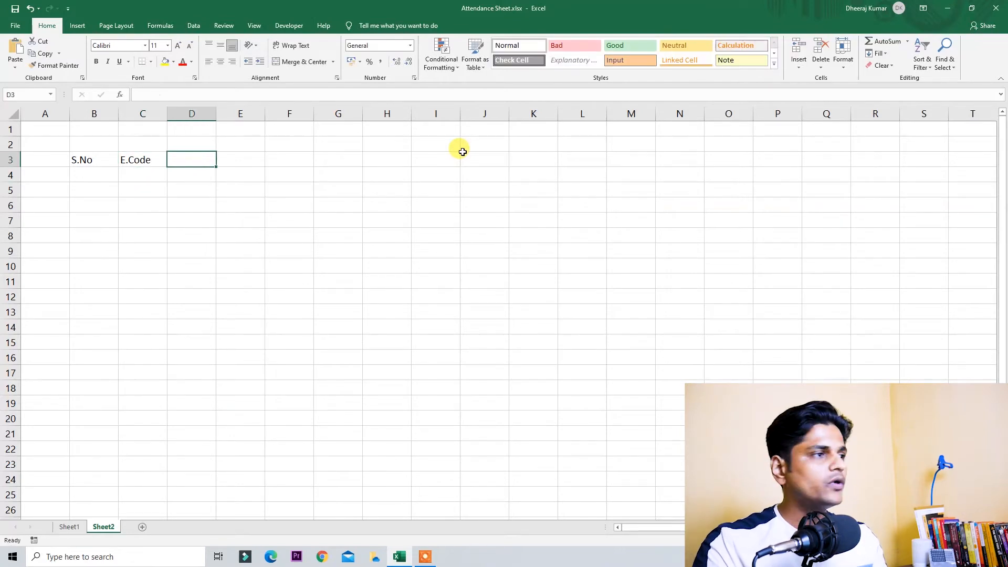
pyautogui.write('Name')
pyautogui.press('Return')
pyautogui.press('Up')
pyautogui.press('Right')
# Step: Add the Designation and Date of Joining headings in E3:F3, correcting the capital D
pyautogui.write('De')
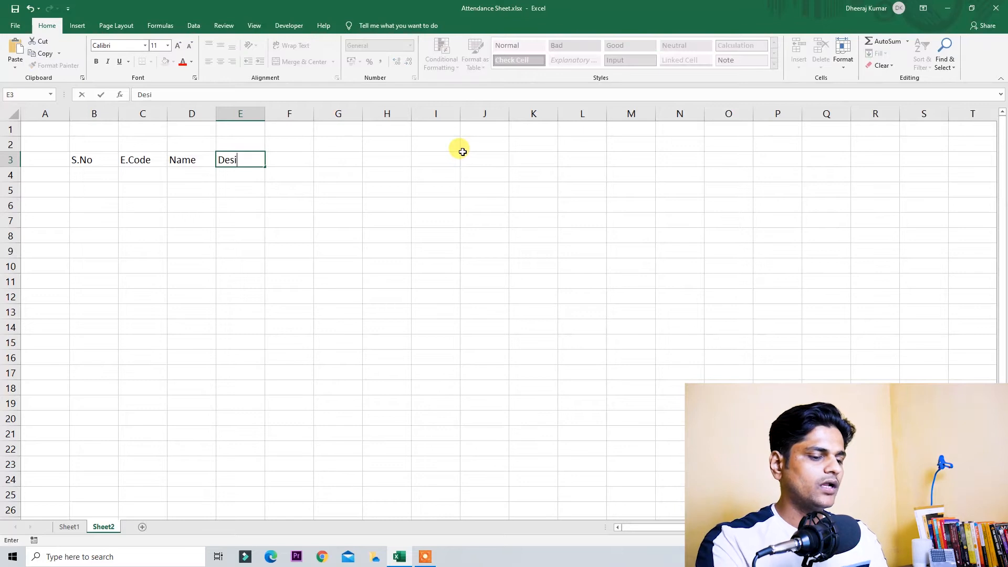
pyautogui.press('Return')
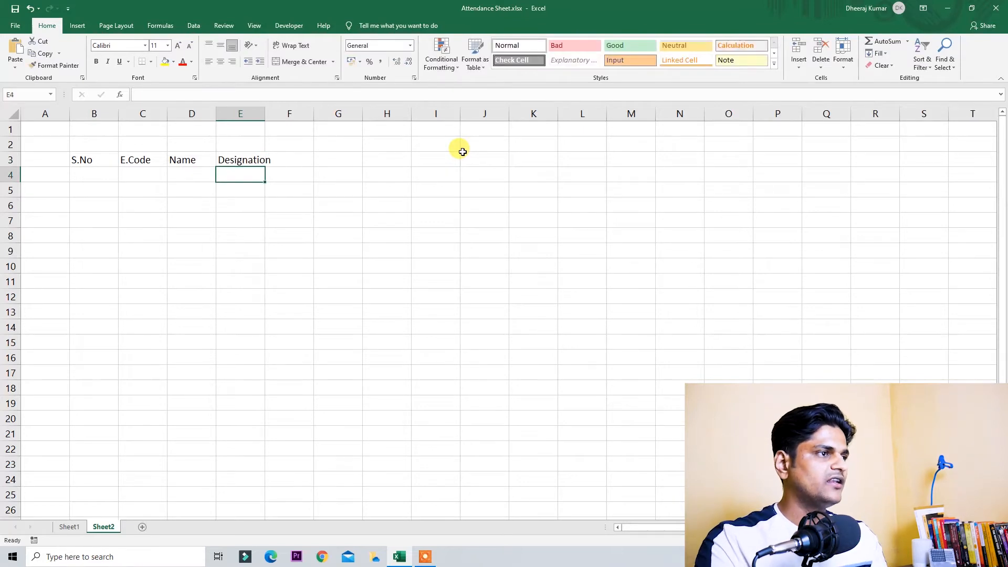
pyautogui.press('Up')
pyautogui.press('Right')
pyautogui.write('date')
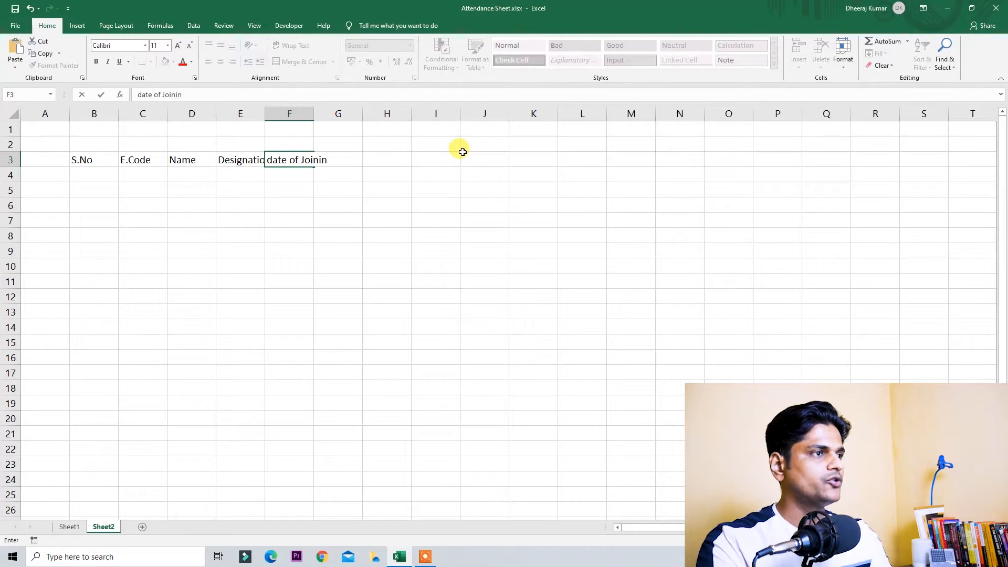
pyautogui.hotkey('ctrl', 'Left')
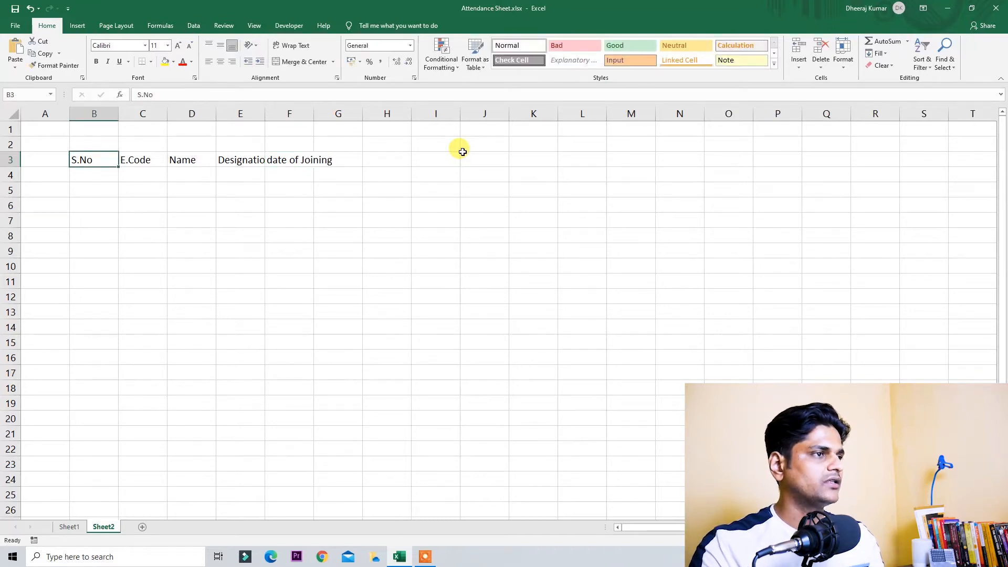
pyautogui.hotkey('ctrl', 'Right')
pyautogui.press('F2')
pyautogui.press('Delete')
pyautogui.write('D')
pyautogui.press('Return')
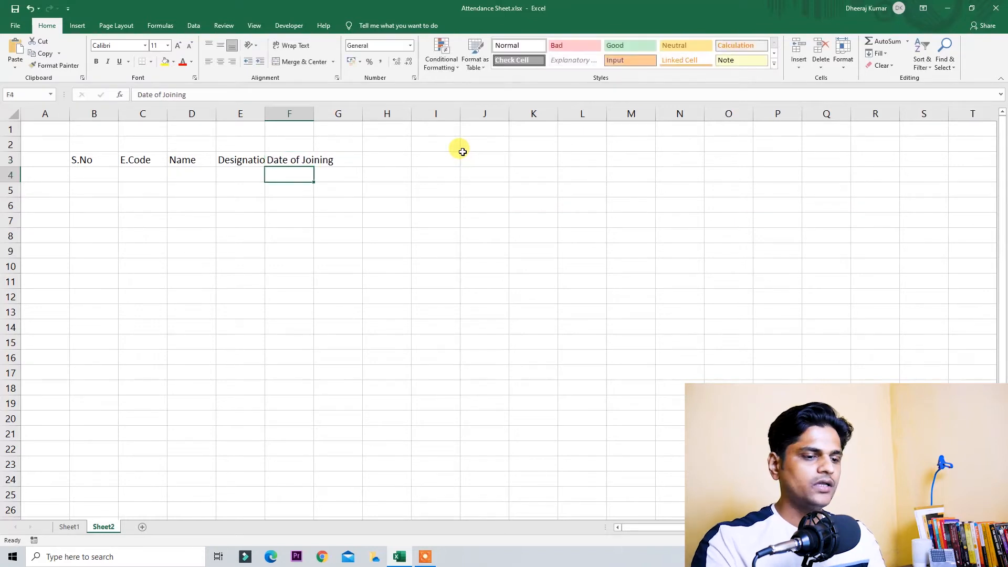
# Step: AutoFit columns B to F to their headings and start entering day 1 in G3
pyautogui.press('Up')
pyautogui.hotkey('ctrl', 'Left')
pyautogui.hotkey('ctrl', 'space')
pyautogui.hotkey('ctrl', 'shift', 'Right')
pyautogui.hotkey('alt', 'h')
pyautogui.press('o')
pyautogui.press('i')
pyautogui.press('Right')
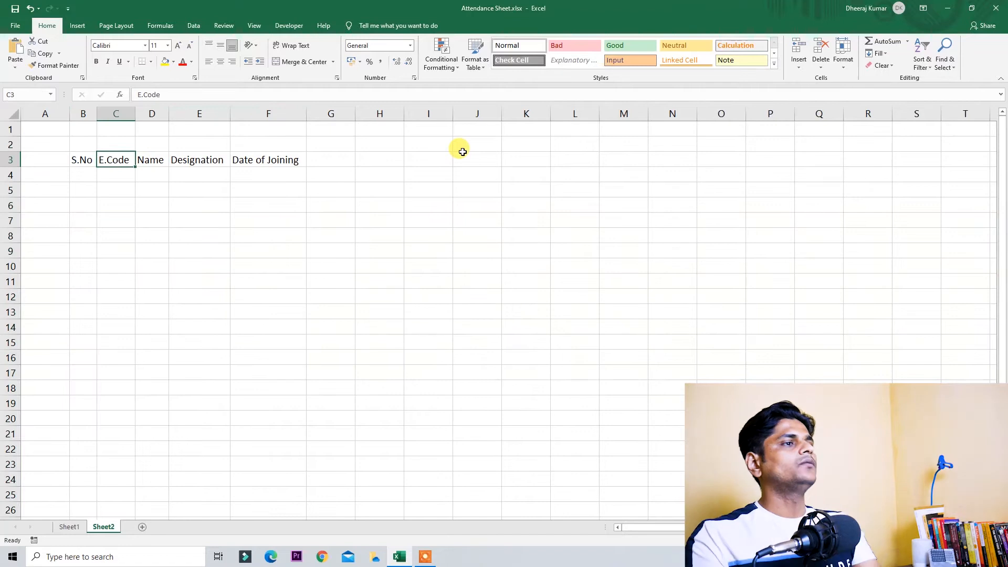
pyautogui.hotkey('ctrl', 'Right')
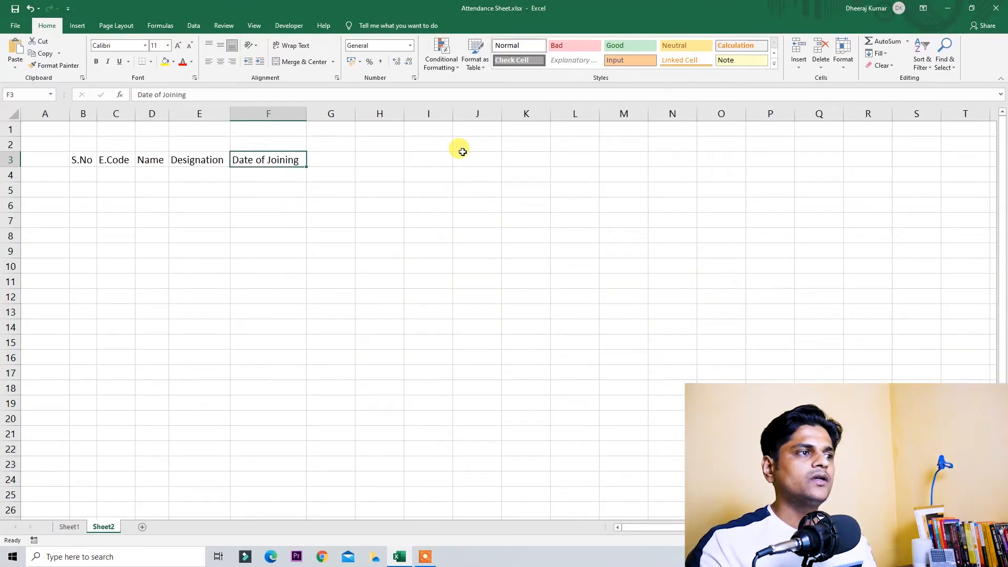
pyautogui.press('Right')
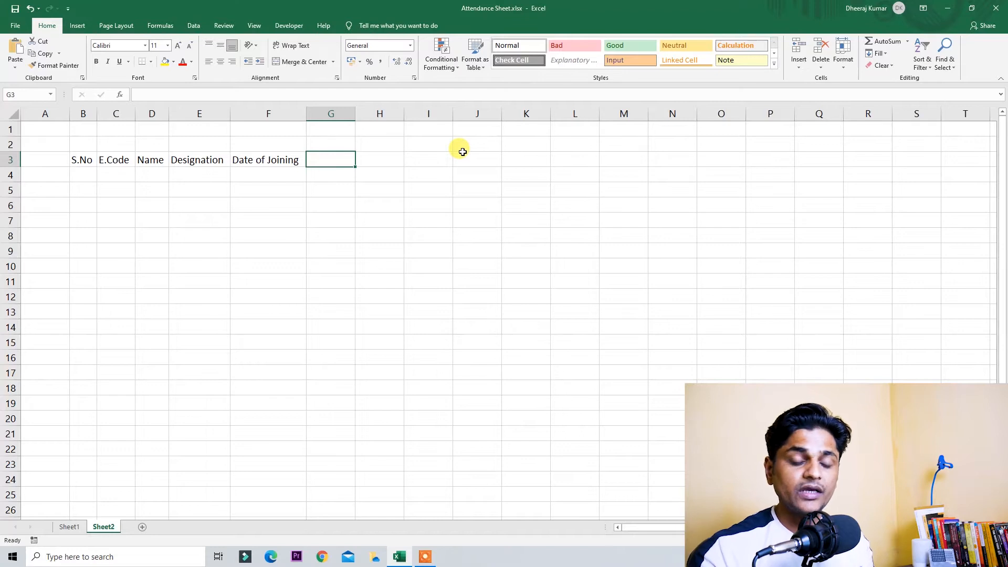
pyautogui.write('1')
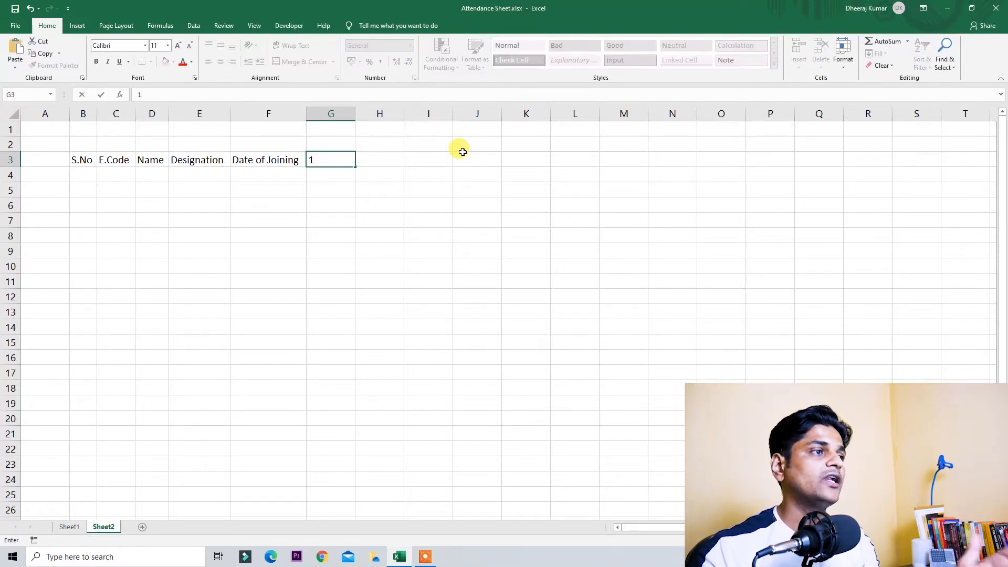
# Step: Enter 1 in G3 and fill the day numbers 1 through 31 across to AK3
pyautogui.press('Return')
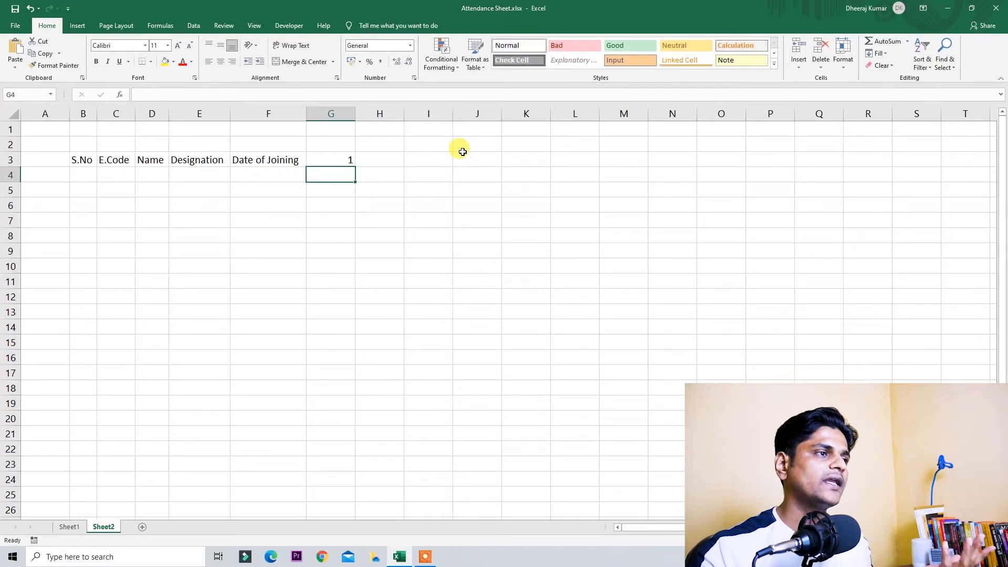
pyautogui.press('Up')
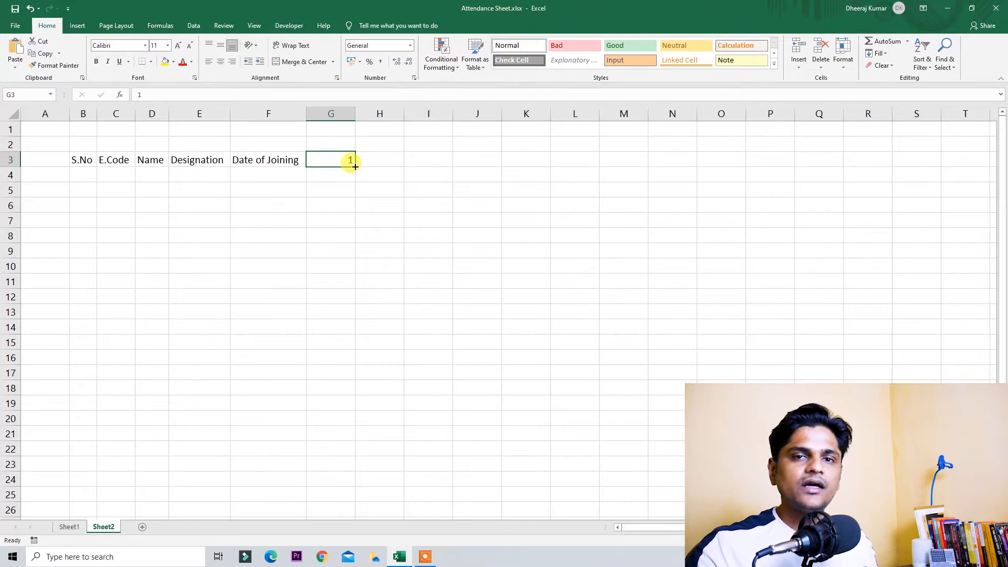
pyautogui.moveTo(355, 166); pyautogui.dragTo(356, 166)
pyautogui.moveTo(374, 167); pyautogui.dragTo(637, 163)
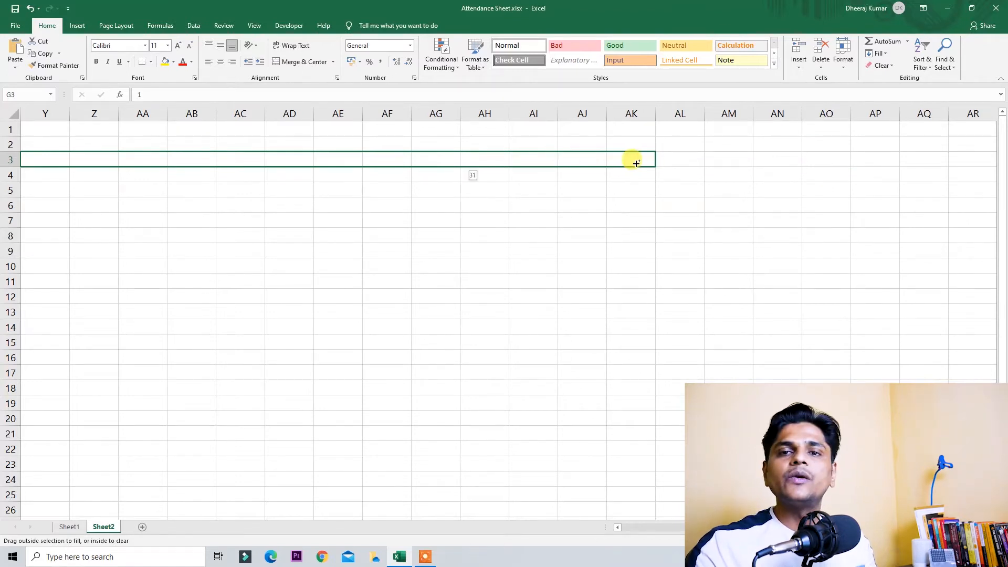
pyautogui.moveTo(637, 163); pyautogui.dragTo(636, 163)
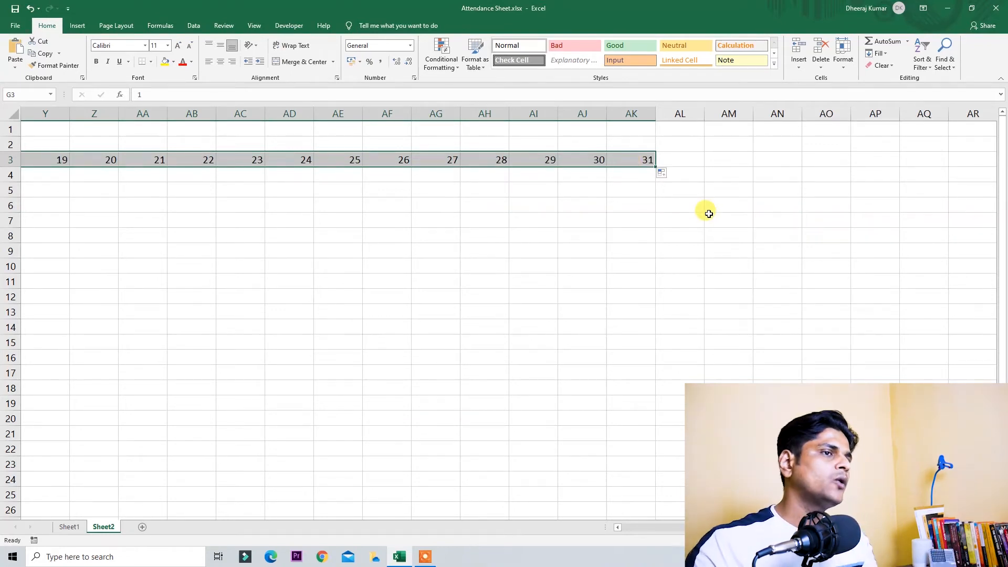
# Step: AutoFit columns G to AK to the day numbers
pyautogui.hotkey('ctrl', 'space')
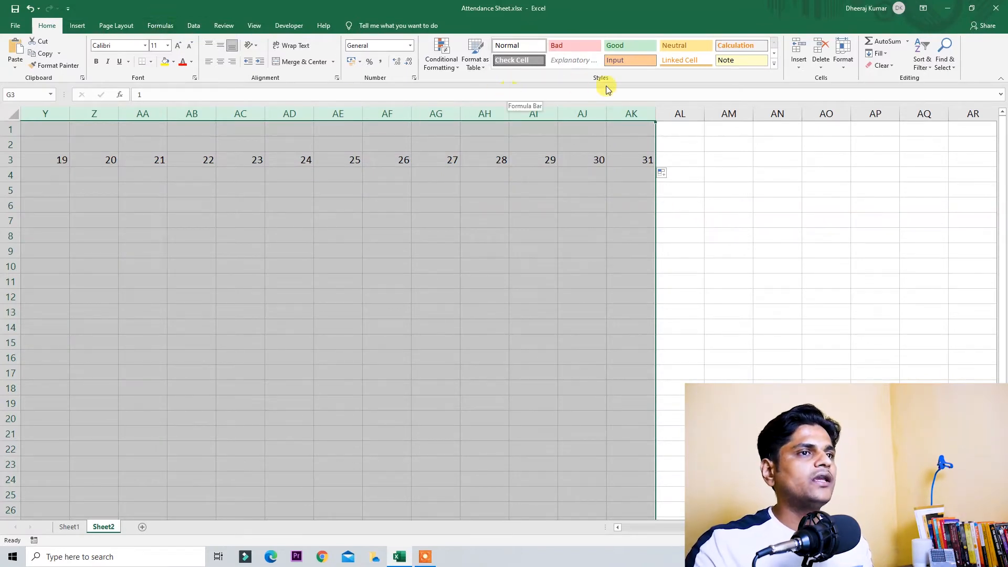
pyautogui.click(844, 59)
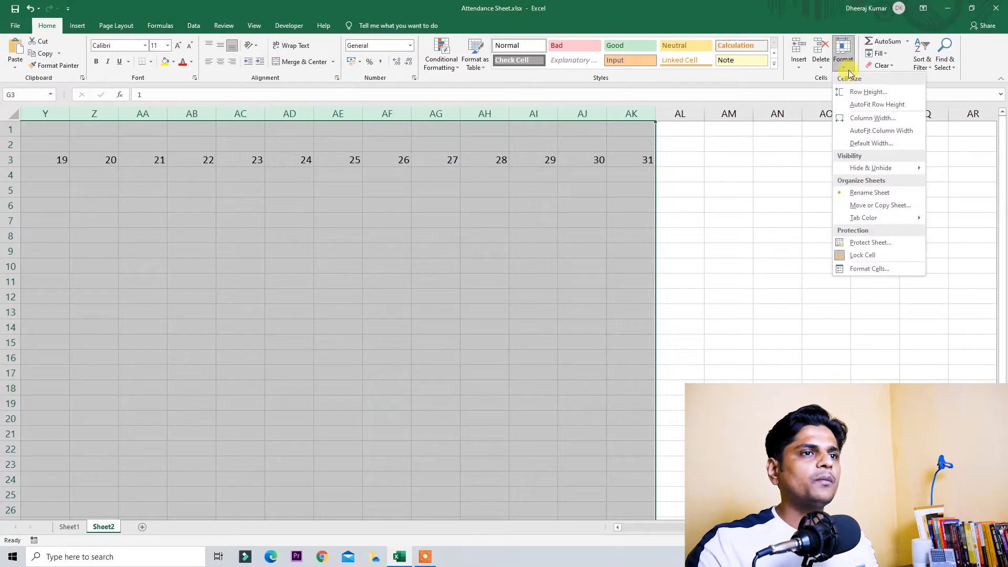
pyautogui.click(893, 132)
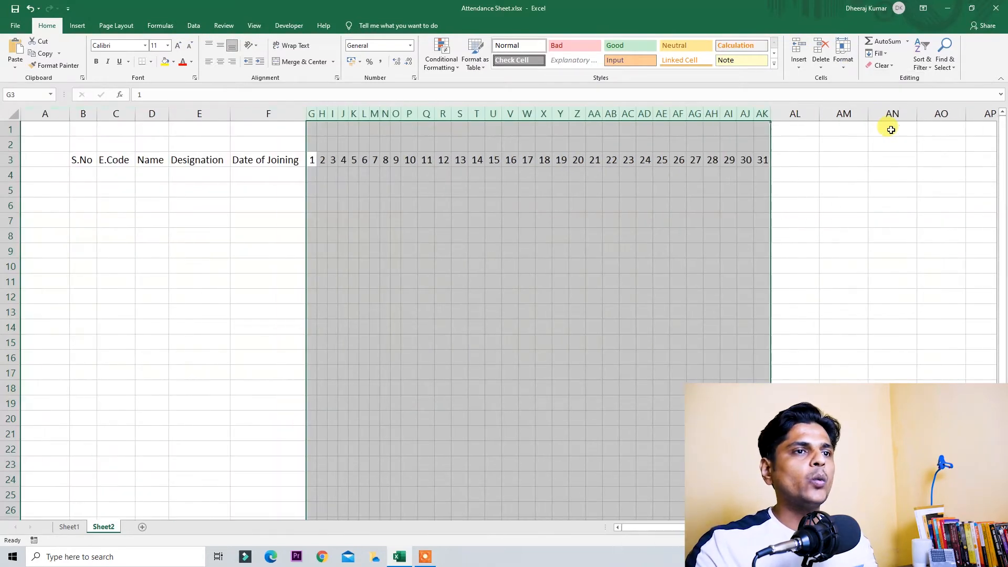
pyautogui.click(460, 235)
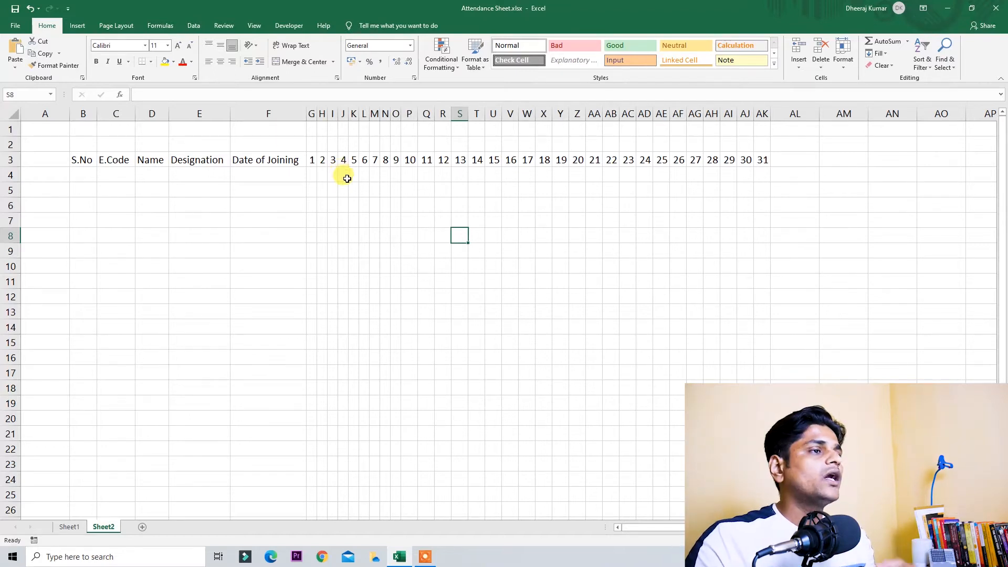
# Step: Confirm 1 March is a Monday, enter Mon in G2 and autofit column G
pyautogui.click(315, 160)
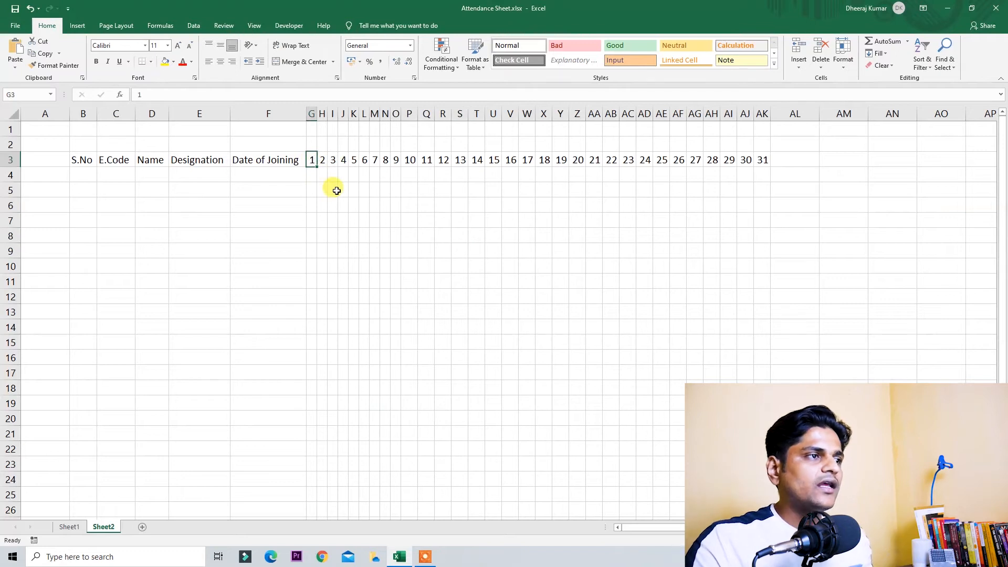
pyautogui.click(970, 557)
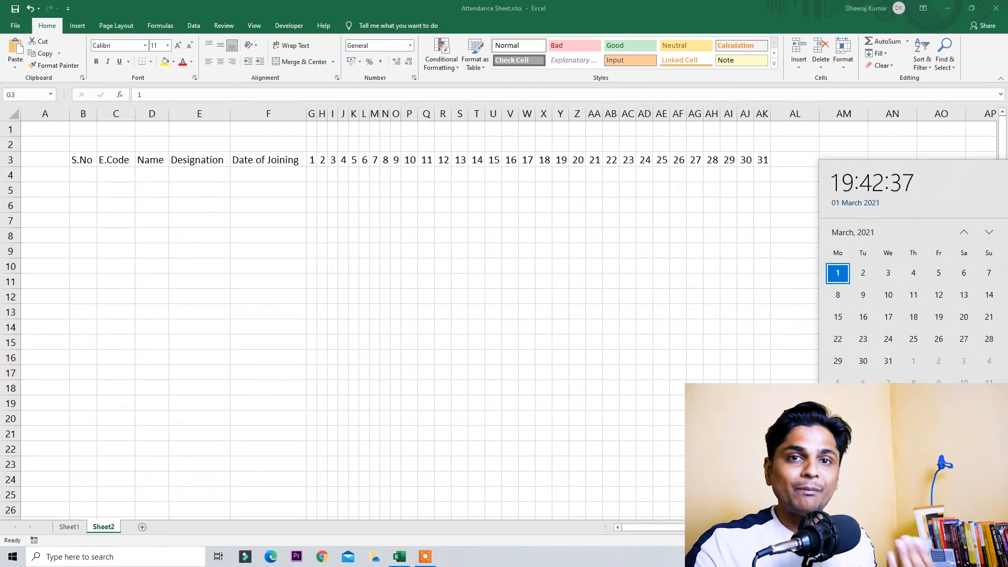
pyautogui.click(550, 311)
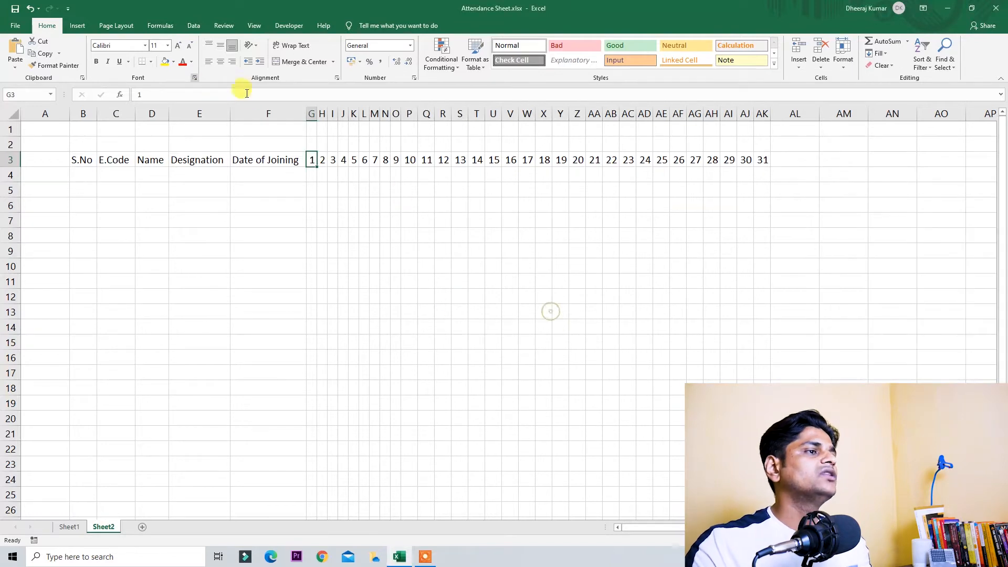
pyautogui.click(311, 143)
pyautogui.write('Mon')
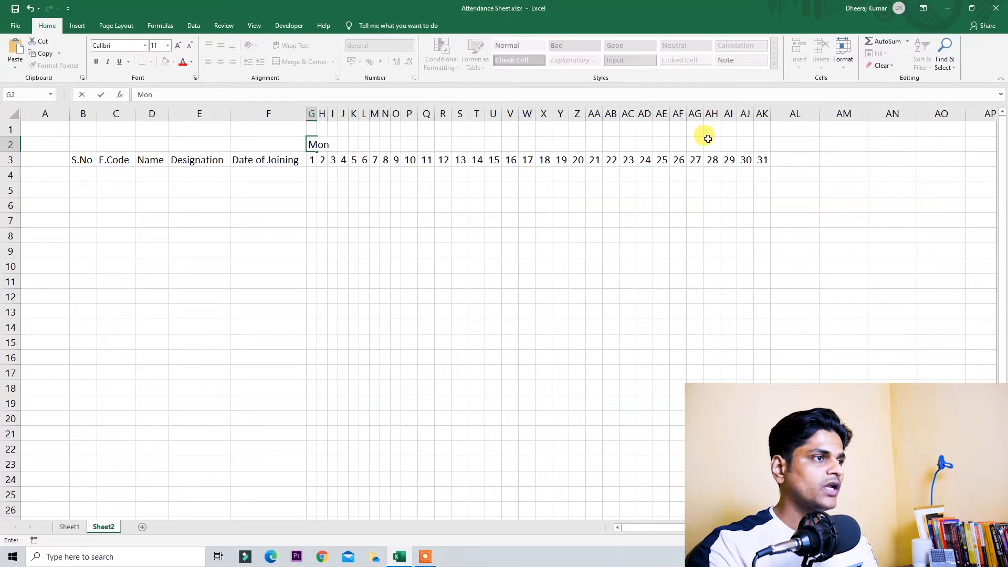
pyautogui.press('Return')
pyautogui.hotkey('ctrl', 'space')
pyautogui.hotkey('alt', 'h')
pyautogui.press('o')
pyautogui.press('i')
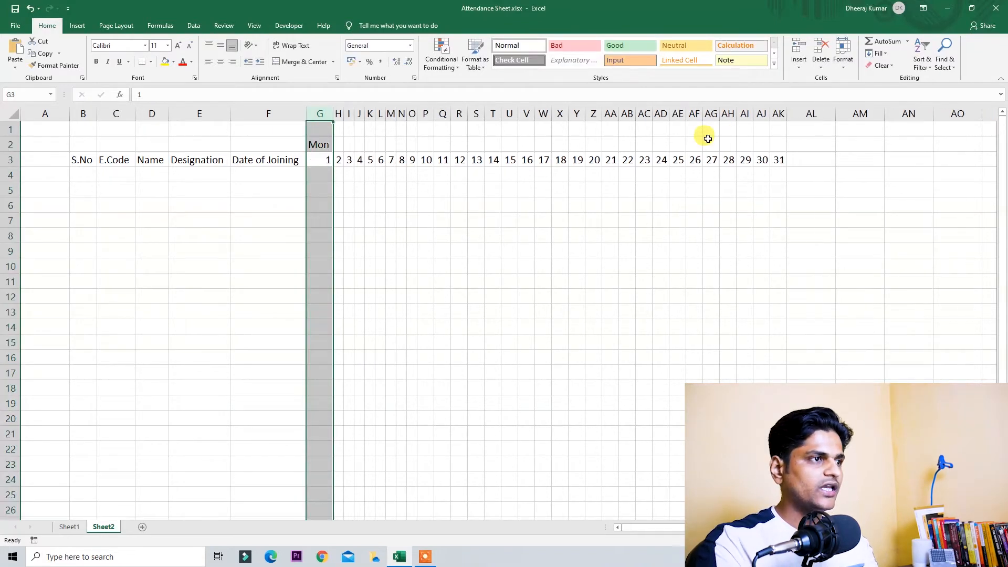
# Step: Fill the weekday names Mon through Wed across G2:AK2 and autofit columns G to AK
pyautogui.click(318, 142)
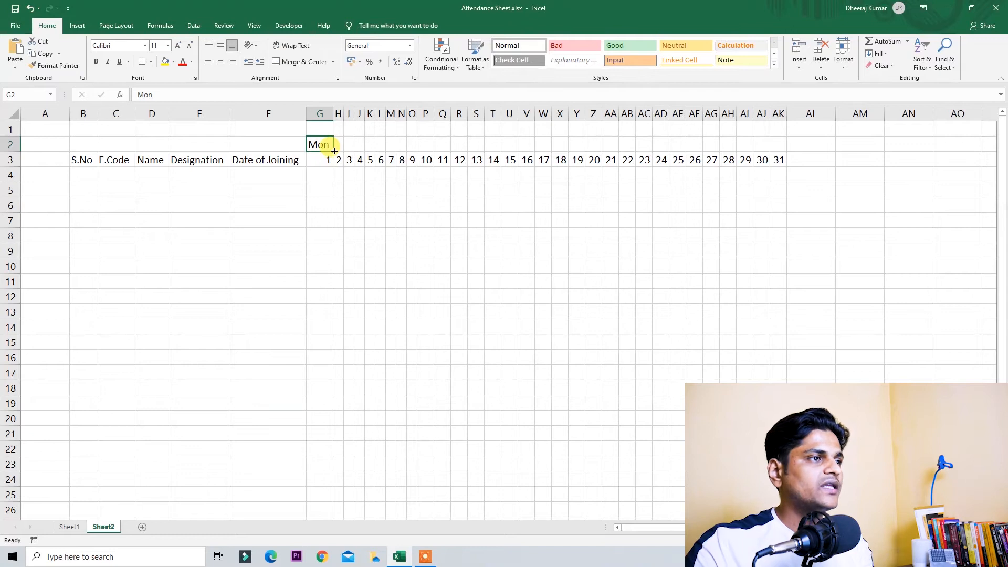
pyautogui.moveTo(335, 151); pyautogui.dragTo(789, 140)
pyautogui.hotkey('ctrl', 'space')
pyautogui.hotkey('alt', 'h')
pyautogui.press('o')
pyautogui.press('i')
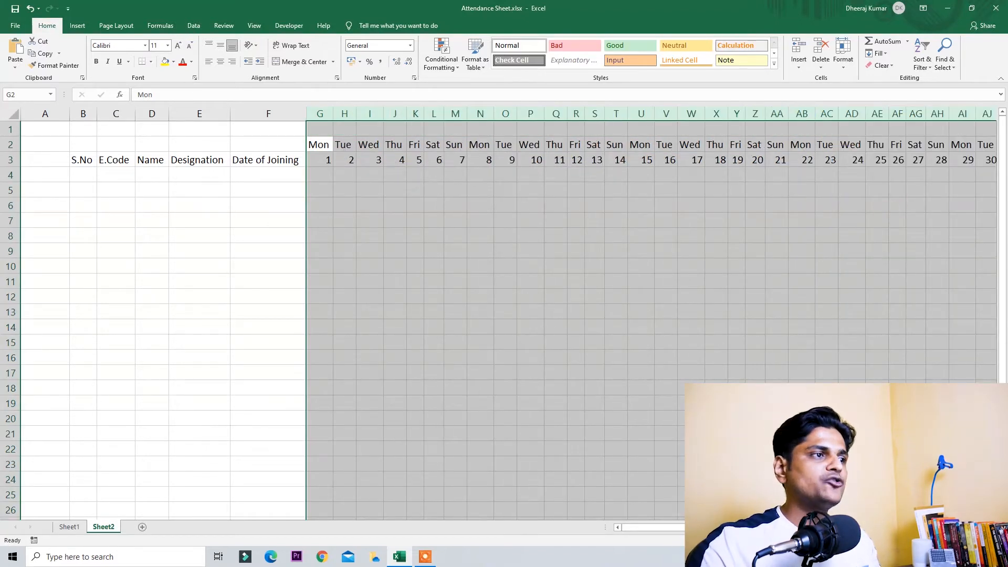
pyautogui.scroll(-2, 499, 314)
pyautogui.click(642, 386)
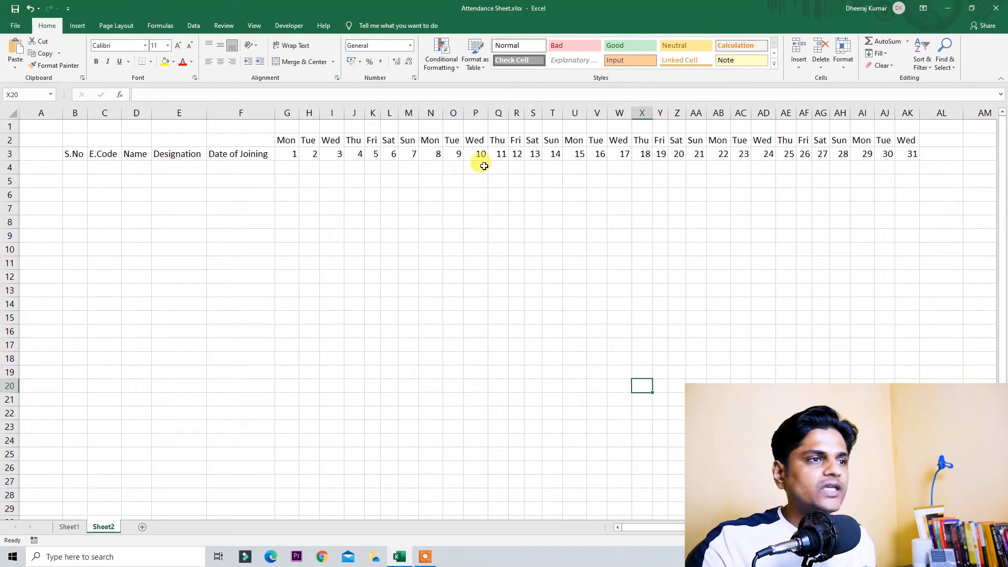
# Step: Number S.No rows 1 to 10 using 1 in B4 and an =B4+1 formula filled to row 13
pyautogui.click(77, 165)
pyautogui.write('1')
pyautogui.press('Return')
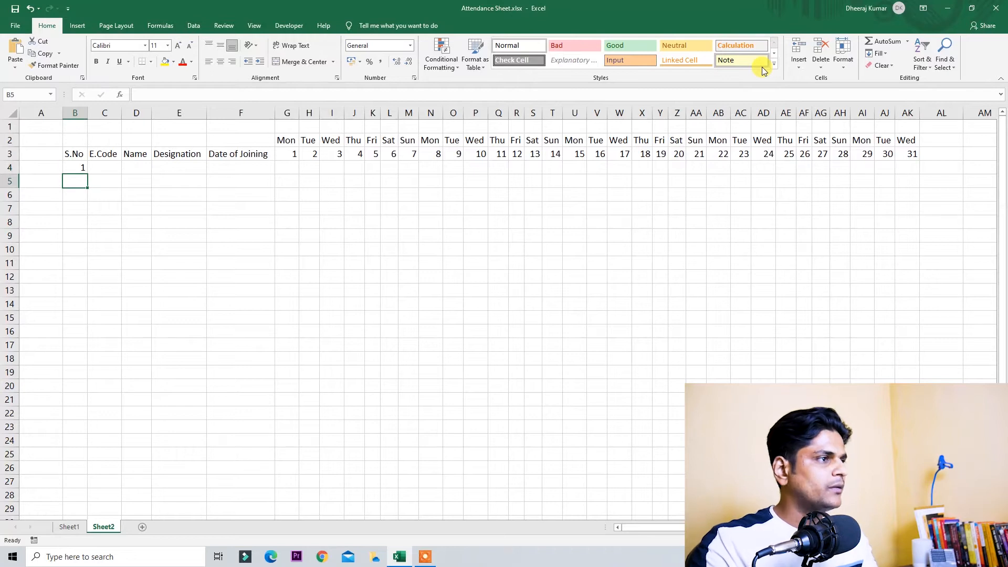
pyautogui.write('=')
pyautogui.press('Up')
pyautogui.write('+1')
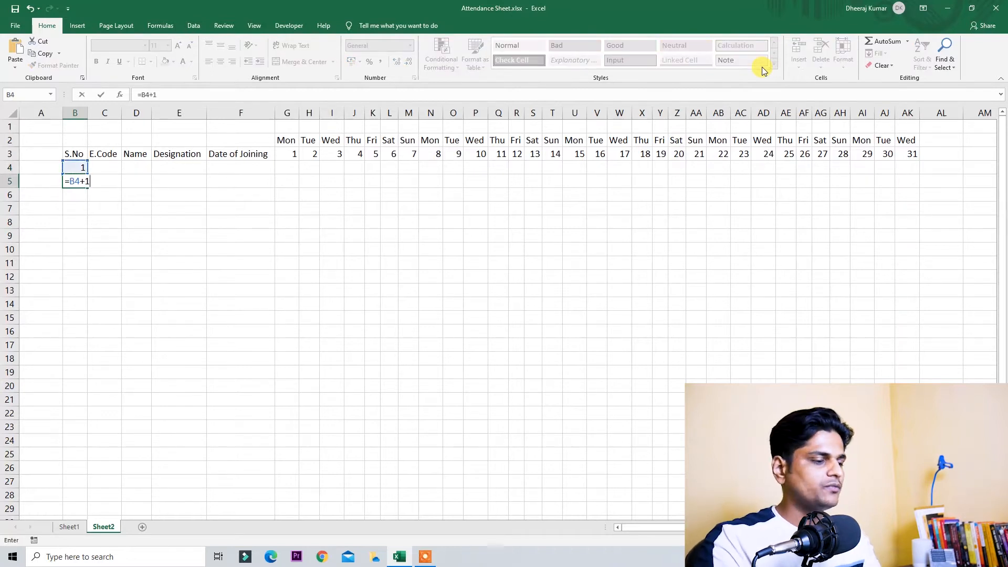
pyautogui.hotkey('ctrl', 'Return')
pyautogui.hotkey('shift', 'Down')
pyautogui.hotkey('shift', 'Down')
pyautogui.hotkey('shift', 'Down')
pyautogui.hotkey('shift', 'Down')
pyautogui.hotkey('shift', 'Down')
pyautogui.hotkey('shift', 'Down')
pyautogui.hotkey('shift', 'Down')
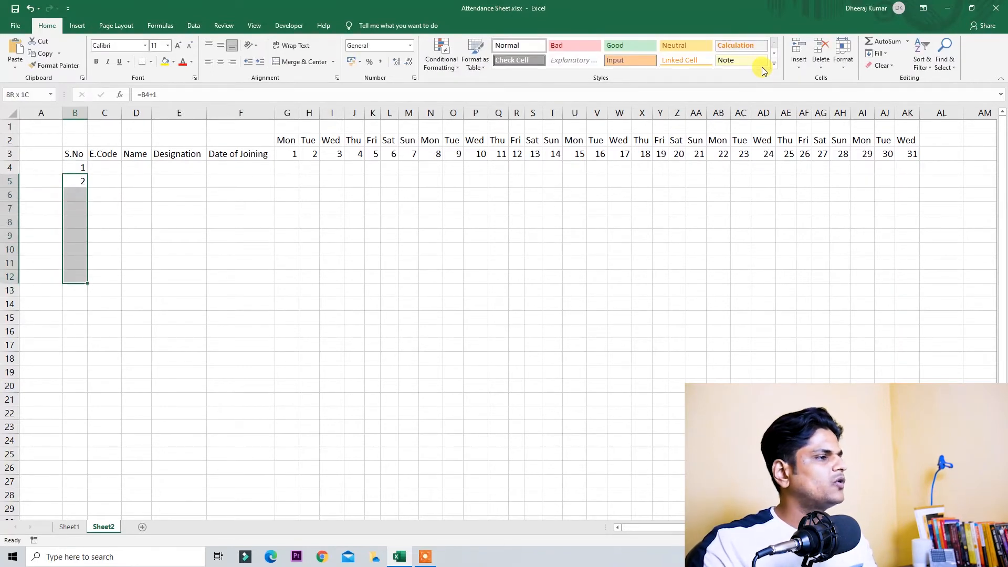
pyautogui.hotkey('shift', 'Down')
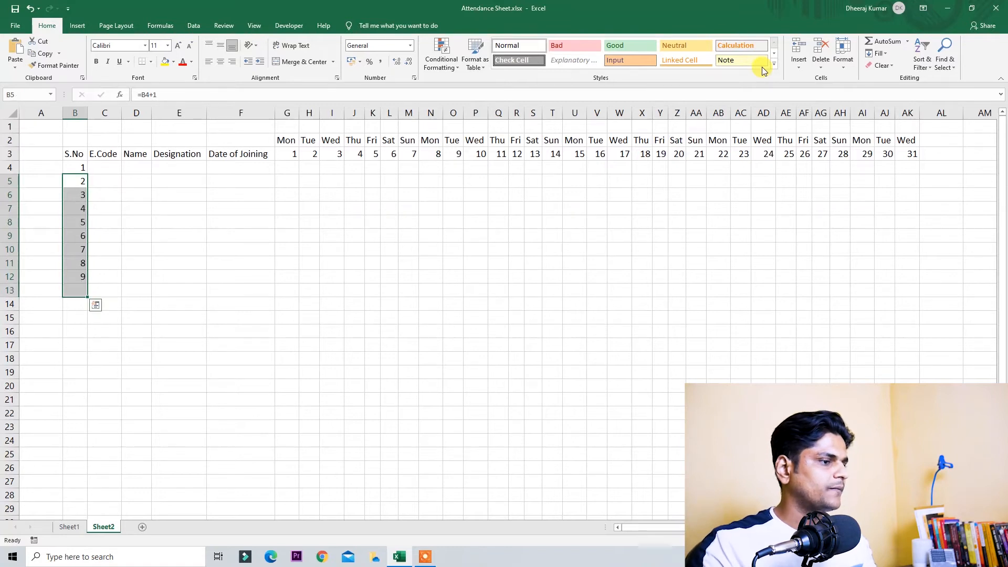
pyautogui.hotkey('ctrl', 'd')
pyautogui.press('Up')
pyautogui.press('Up')
# Step: Enter employee code E/001 and fill codes E/002 to E/010 down to row 13
pyautogui.press('Right')
pyautogui.press('Down')
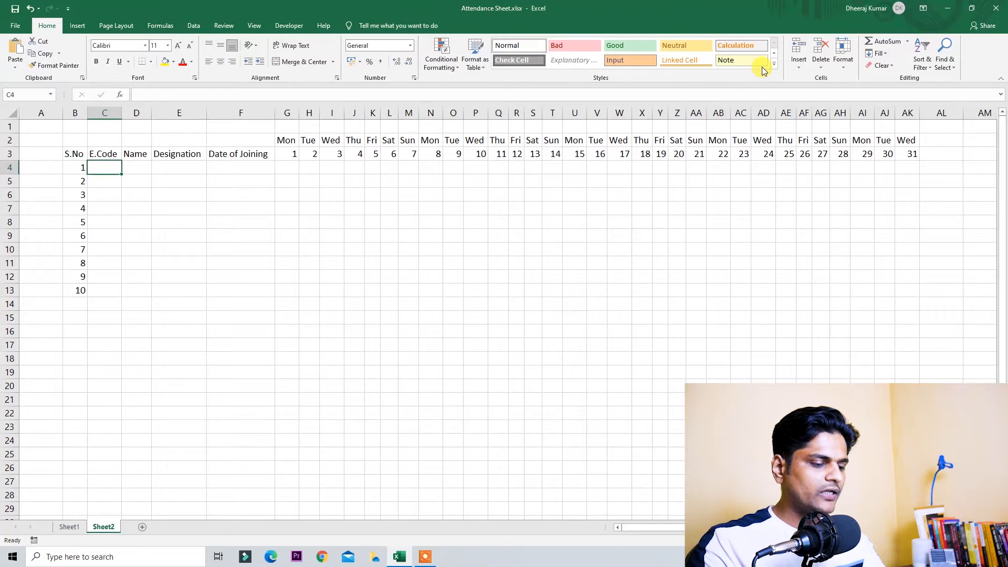
pyautogui.write('E/001')
pyautogui.press('Return')
pyautogui.press('Up')
pyautogui.moveTo(121, 174); pyautogui.dragTo(133, 293)
# Step: Enter names Dummy 1 to Dummy 10 and autofit the Name column
pyautogui.click(138, 158)
pyautogui.press('Down')
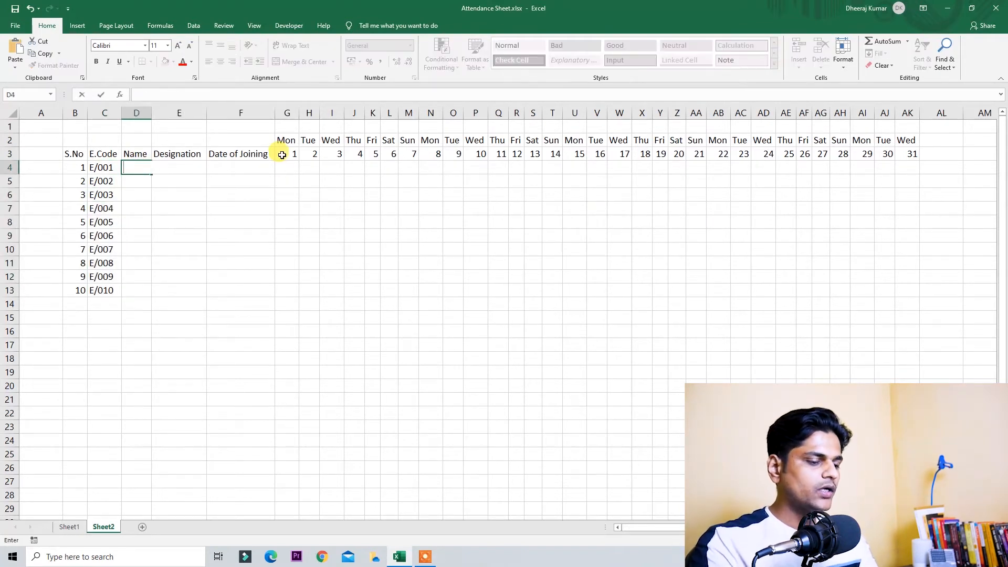
pyautogui.write('Dummy 1')
pyautogui.press('Return')
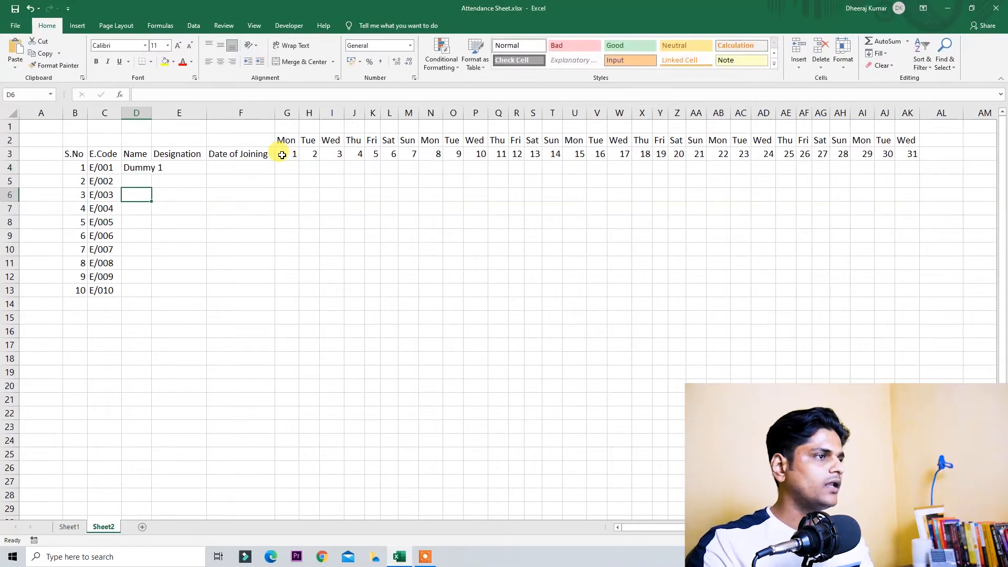
pyautogui.click(143, 167)
pyautogui.moveTo(151, 174); pyautogui.dragTo(154, 298)
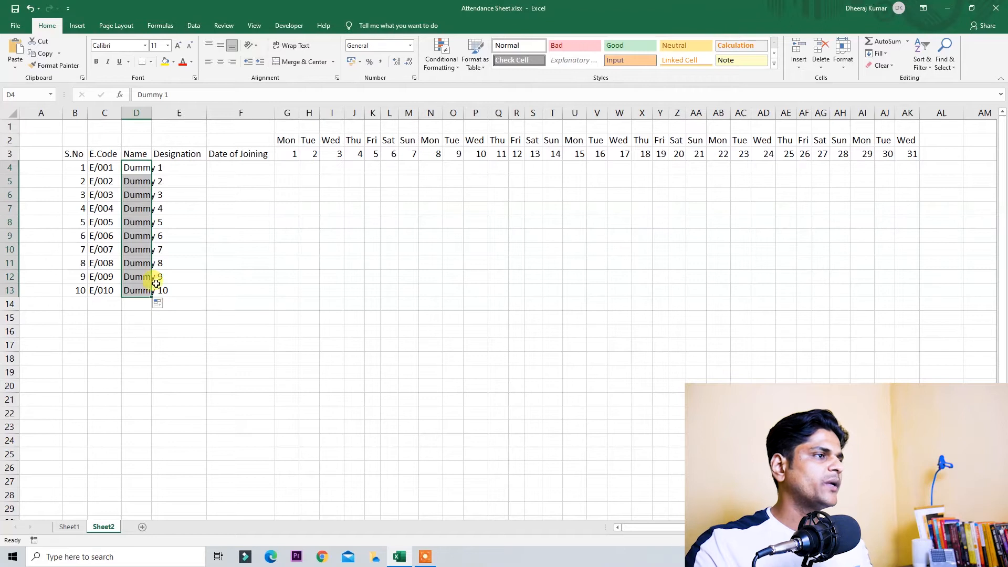
pyautogui.hotkey('ctrl', 'space')
pyautogui.hotkey('alt', 'h')
pyautogui.press('o')
pyautogui.press('i')
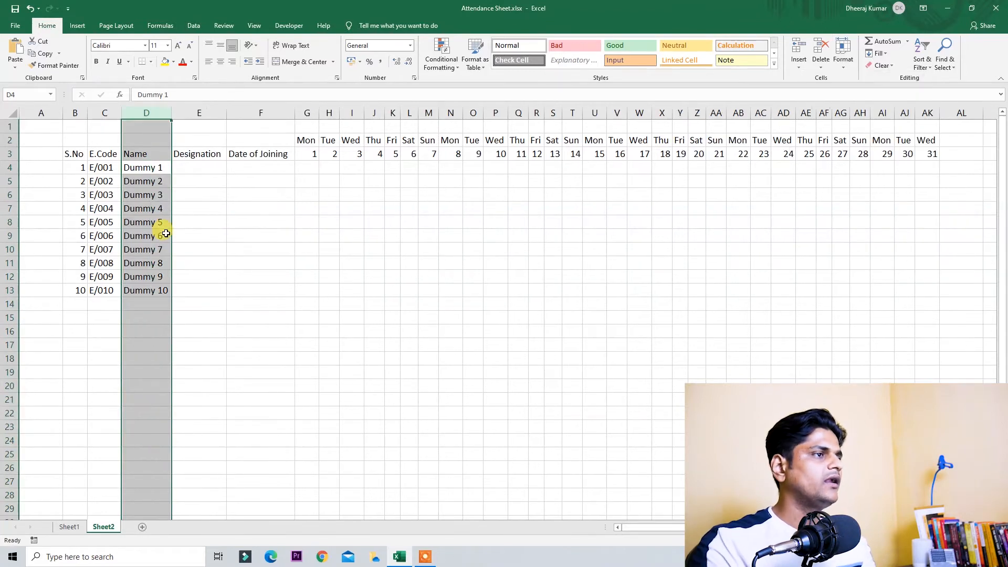
pyautogui.press('Up')
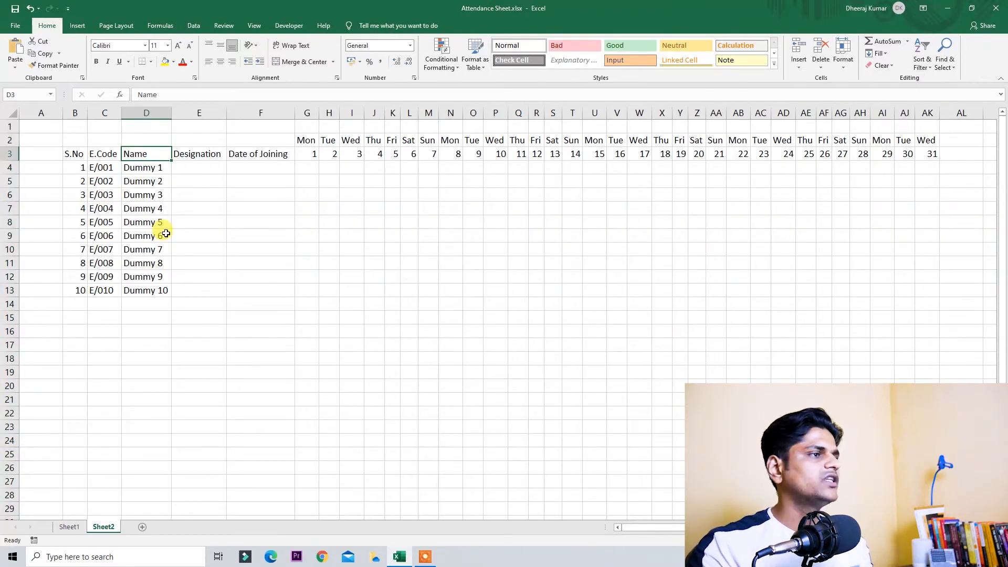
# Step: Enter Designation 1 and fill Designation 2 to Designation 10 down to row 13
pyautogui.press('Down')
pyautogui.press('Right')
pyautogui.write('D')
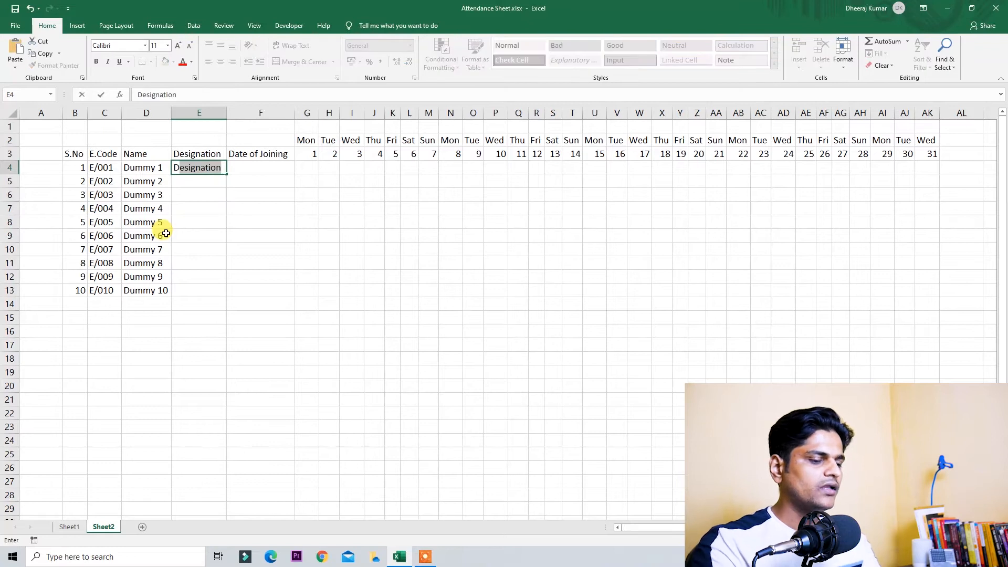
pyautogui.press('F2')
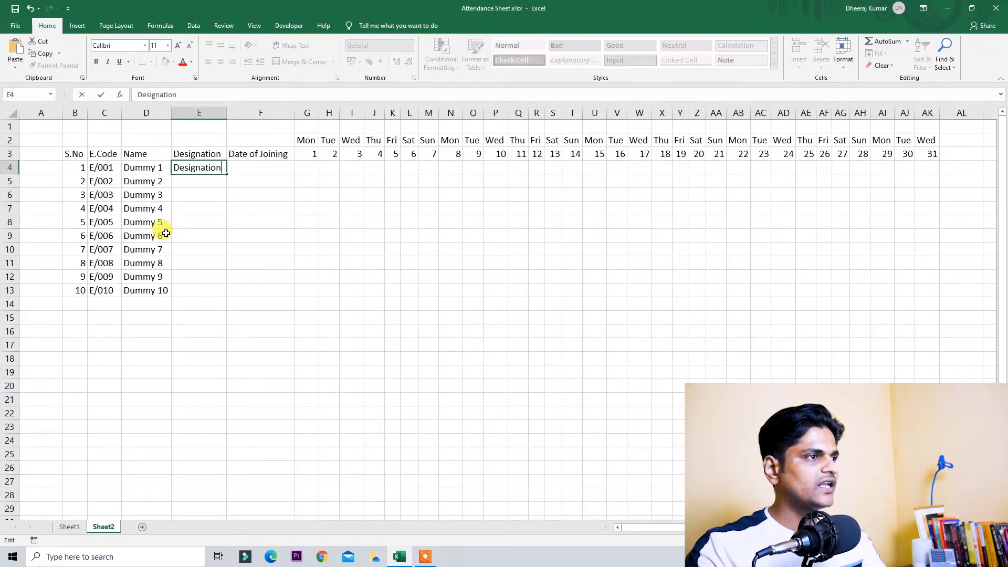
pyautogui.write('1')
pyautogui.press('Return')
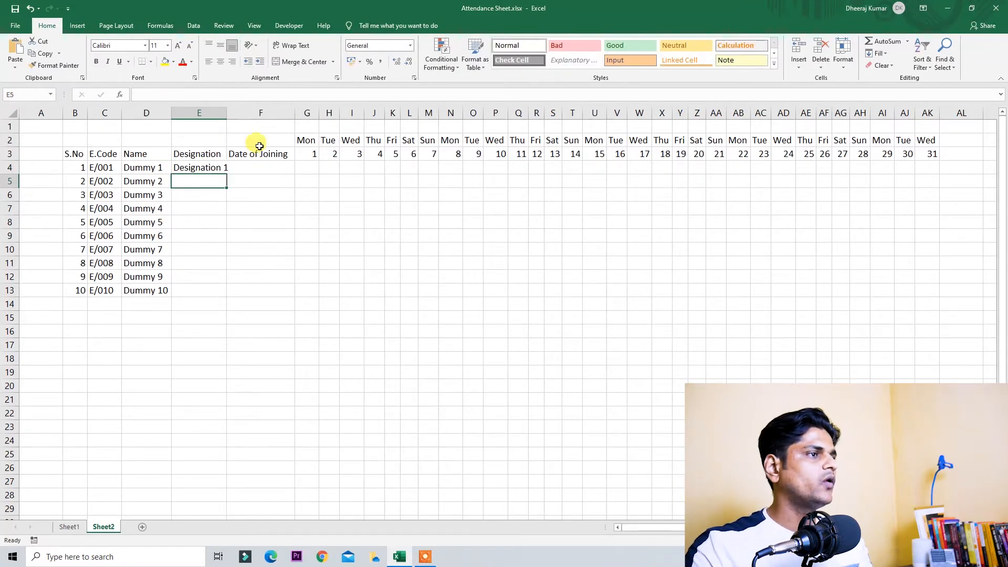
pyautogui.click(203, 169)
pyautogui.moveTo(227, 174); pyautogui.dragTo(210, 294)
# Step: AutoFit the Designation column to its text
pyautogui.hotkey('ctrl', 'space')
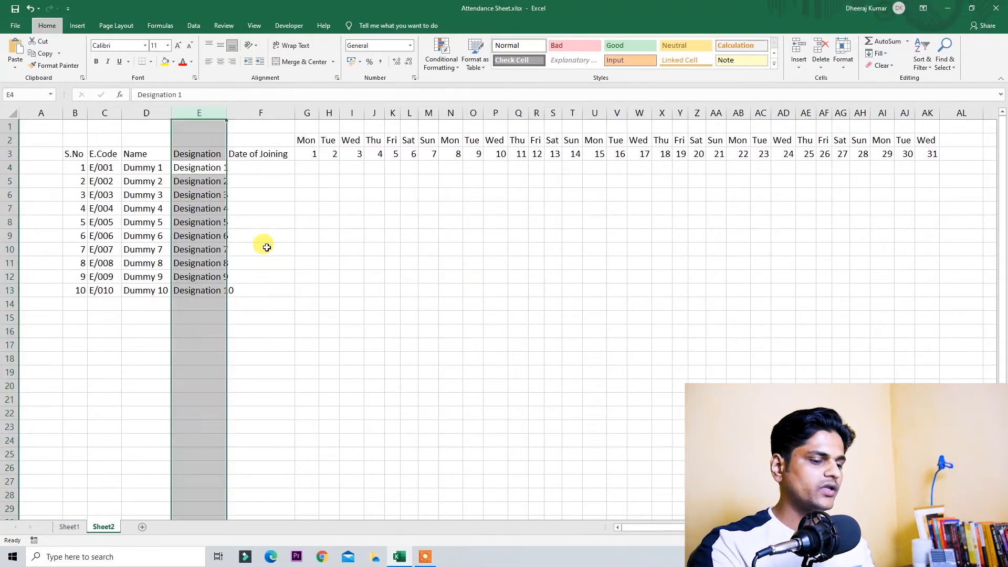
pyautogui.write('oi')
pyautogui.press('Escape')
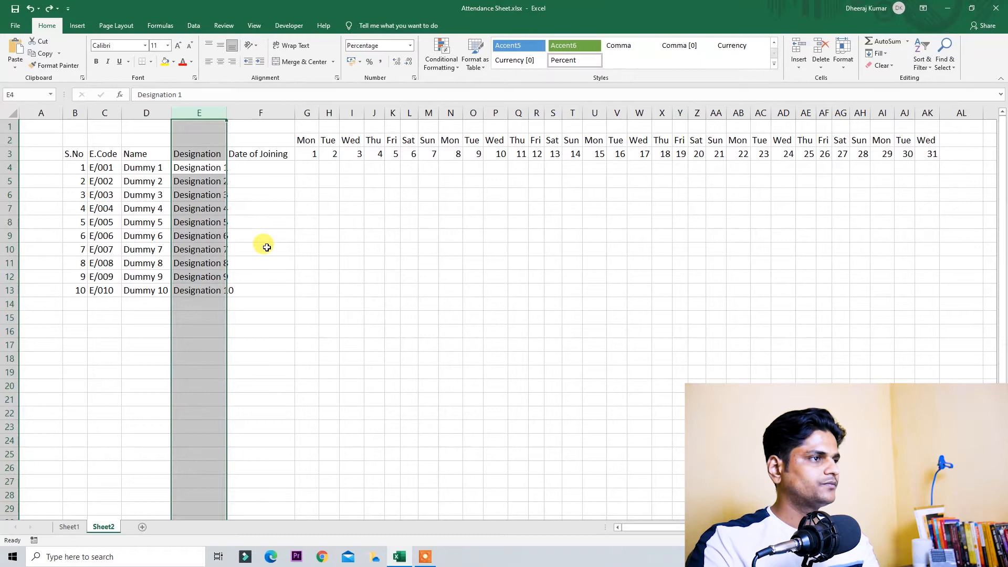
pyautogui.hotkey('alt', 'h')
pyautogui.press('o')
pyautogui.press('i')
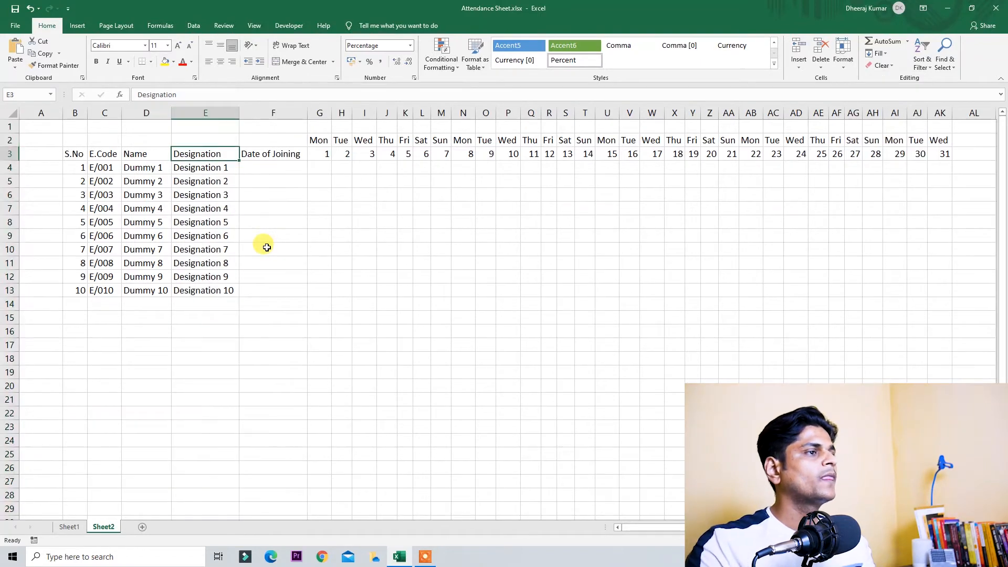
pyautogui.press('Right')
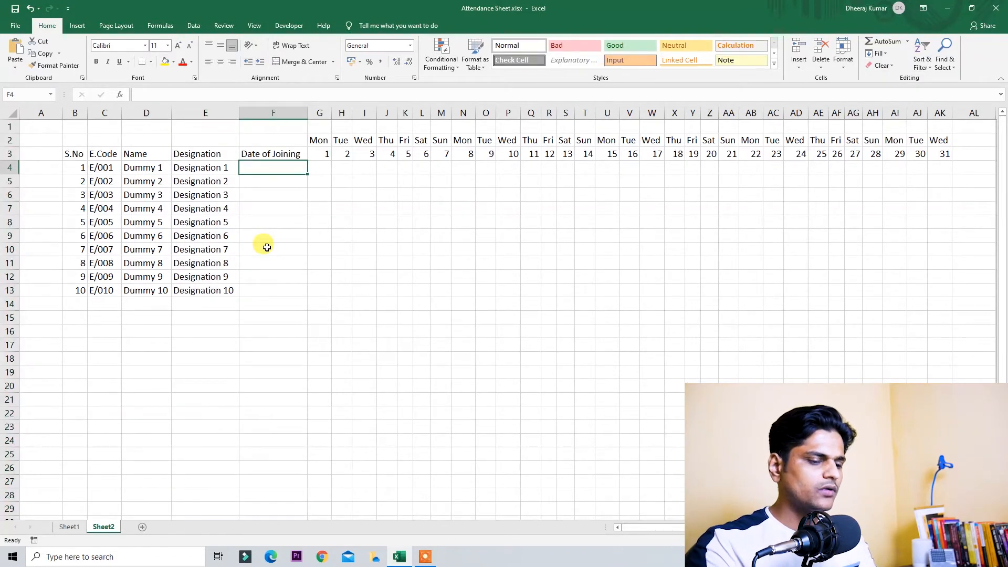
# Step: Enter joining date 01-01-2019 in F4 and fill down to 10-01-2019 in F13
pyautogui.write('20')
pyautogui.write('01/')
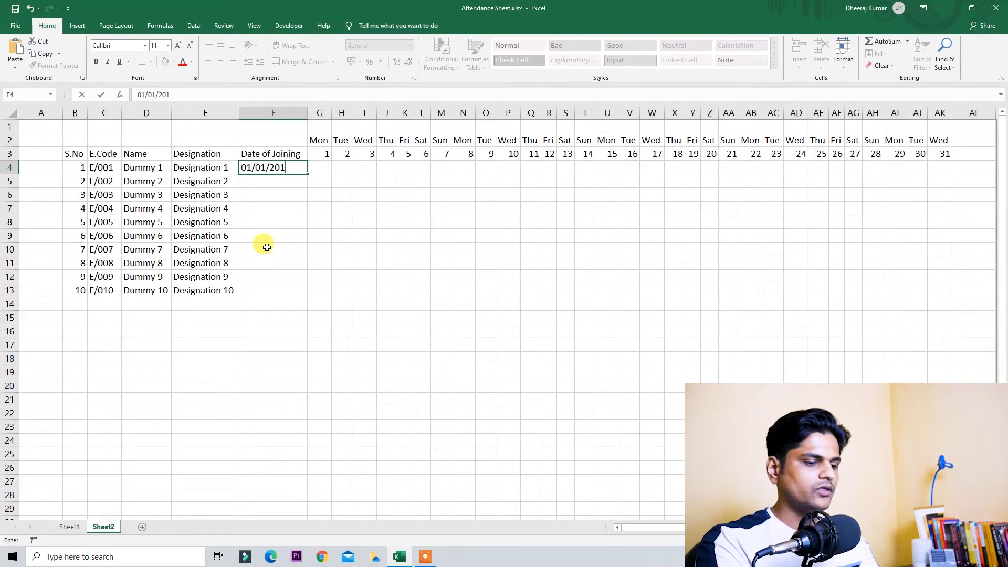
pyautogui.write('01/2019')
pyautogui.hotkey('ctrl', 'Return')
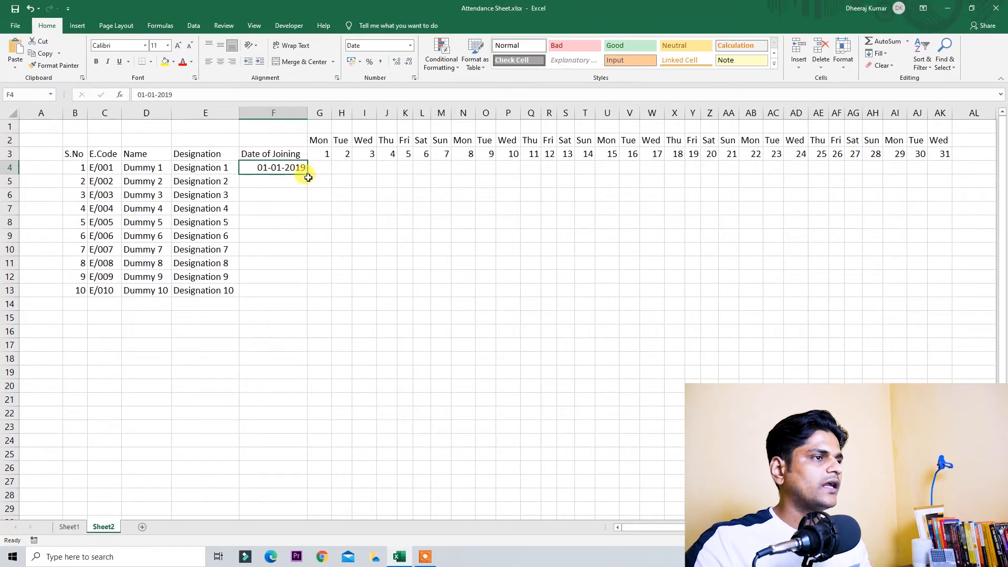
pyautogui.moveTo(308, 175); pyautogui.dragTo(322, 292)
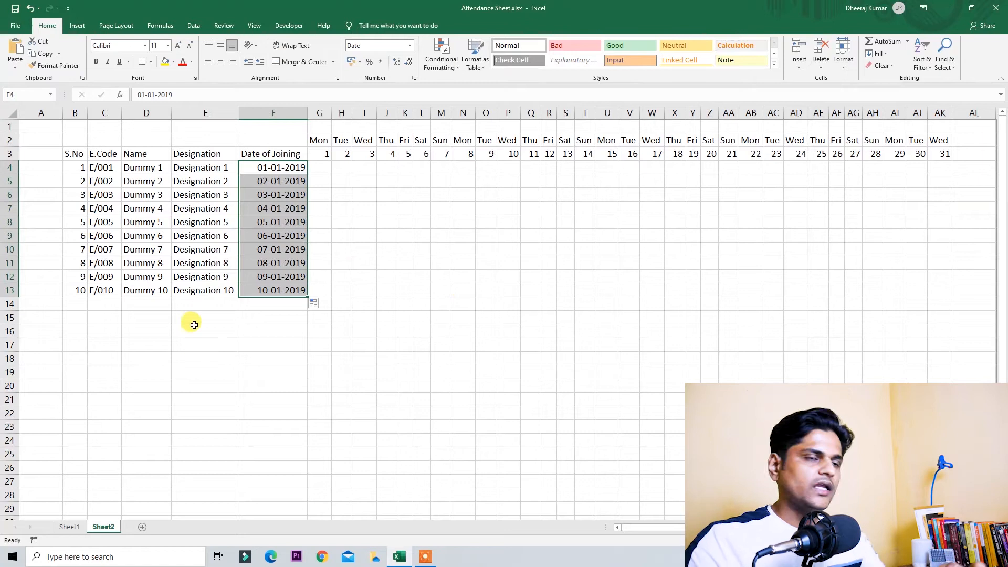
# Step: Narrow the empty spacer column A and deselect the date range
pyautogui.moveTo(63, 113); pyautogui.dragTo(31, 126)
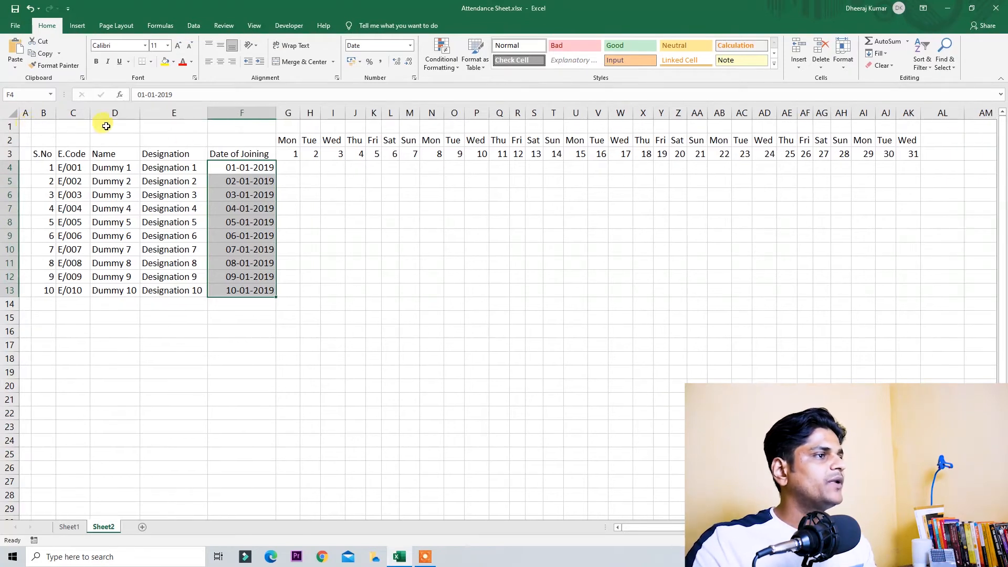
pyautogui.click(290, 276)
pyautogui.click(171, 197)
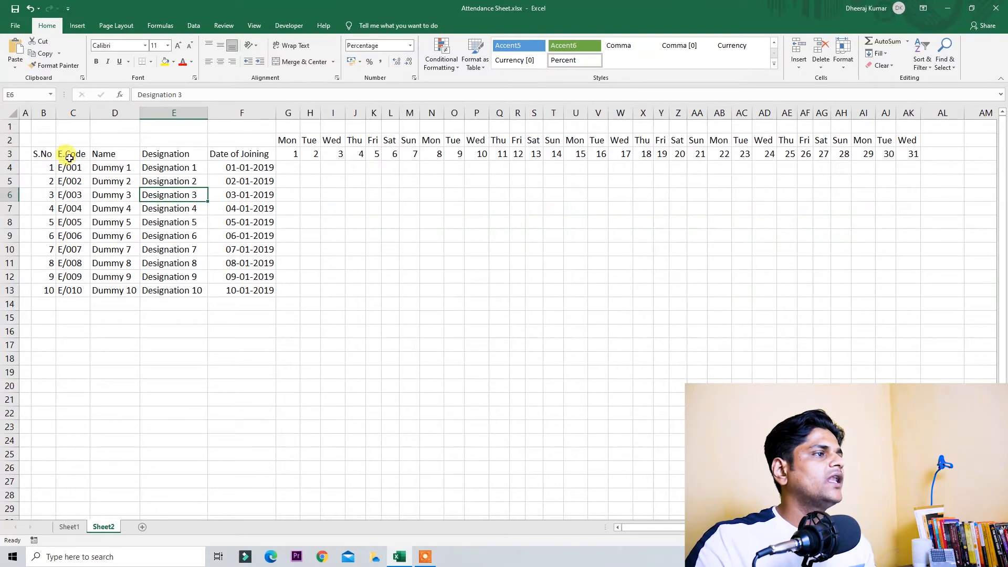
# Step: Enter the title 'Attendance - March 2021' above E.Code, correcting March to a capital M
pyautogui.click(65, 140)
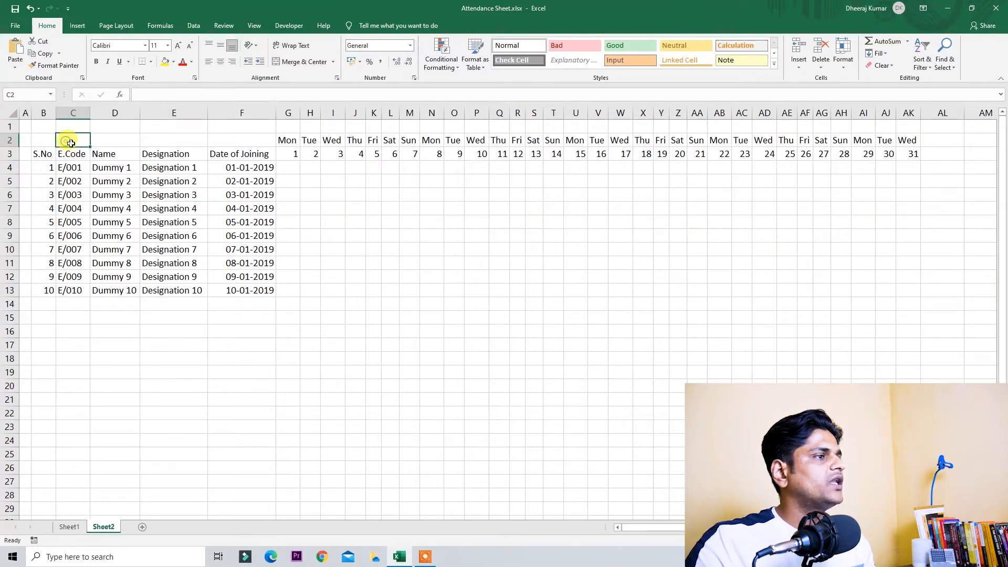
pyautogui.write('Attendance -')
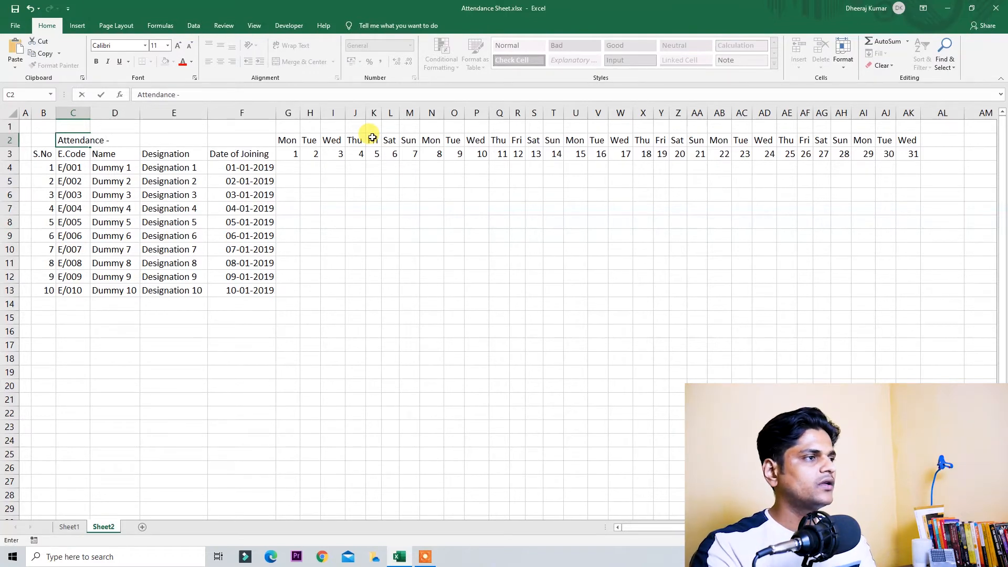
pyautogui.write('march 2021')
pyautogui.click(499, 94)
pyautogui.press('BackSpace')
pyautogui.write('M')
pyautogui.hotkey('ctrl', 'Return')
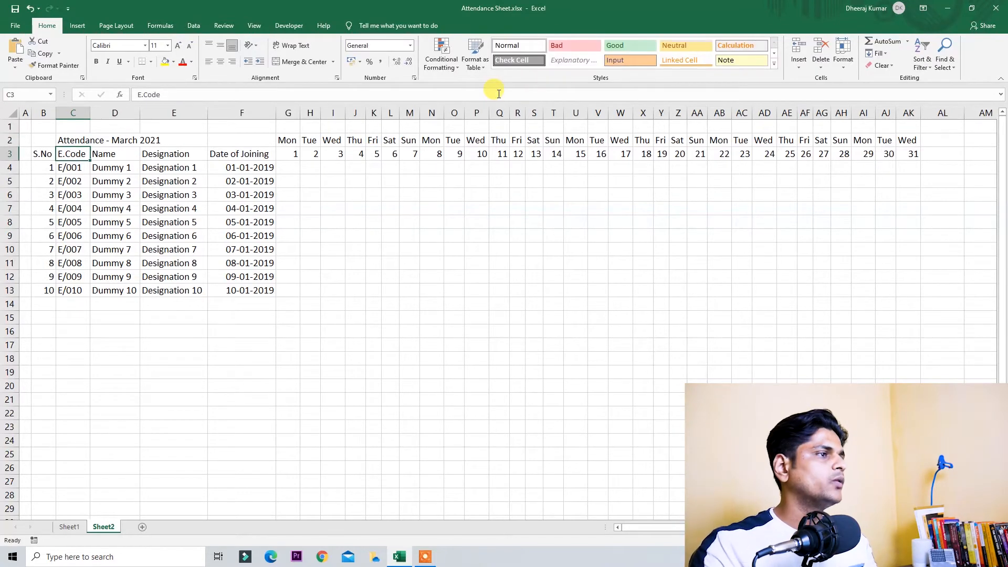
pyautogui.press('Left')
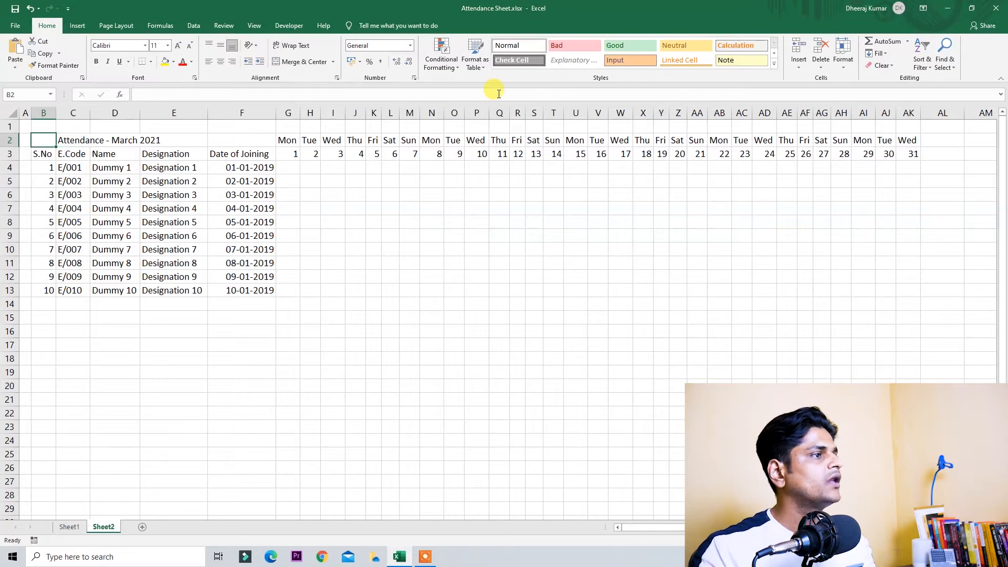
pyautogui.hotkey('shift', 'Down')
pyautogui.hotkey('shift', 'Right')
# Step: Select the employee table, briefly open Quick Analysis and dismiss it
pyautogui.press('Right')
pyautogui.press('Left')
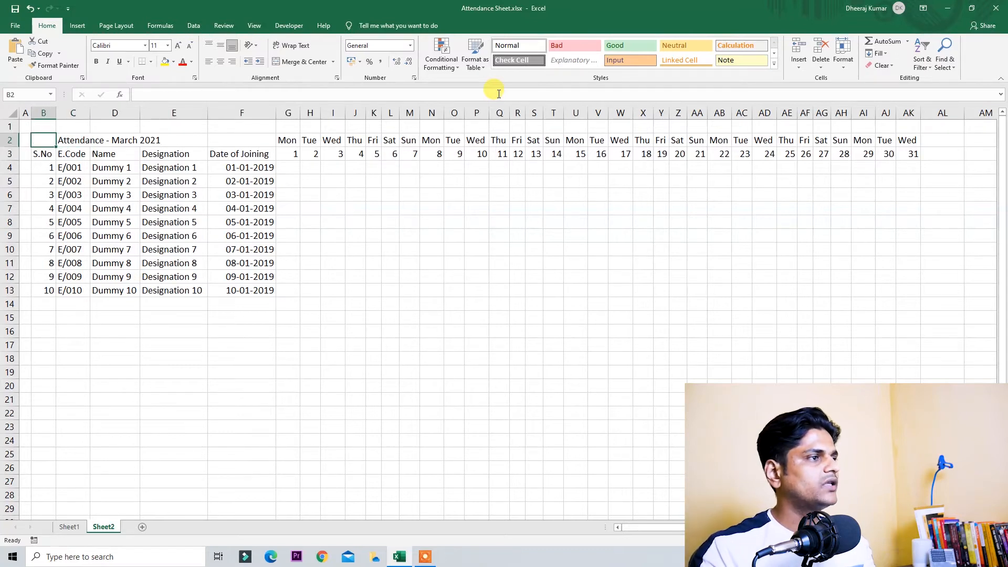
pyautogui.hotkey('shift', 'Down')
pyautogui.hotkey('shift', 'Right')
pyautogui.hotkey('ctrl', 'shift', 'Down')
pyautogui.hotkey('shift', 'Right')
pyautogui.hotkey('shift', 'Right')
pyautogui.hotkey('shift', 'Right')
pyautogui.hotkey('shift', 'Right')
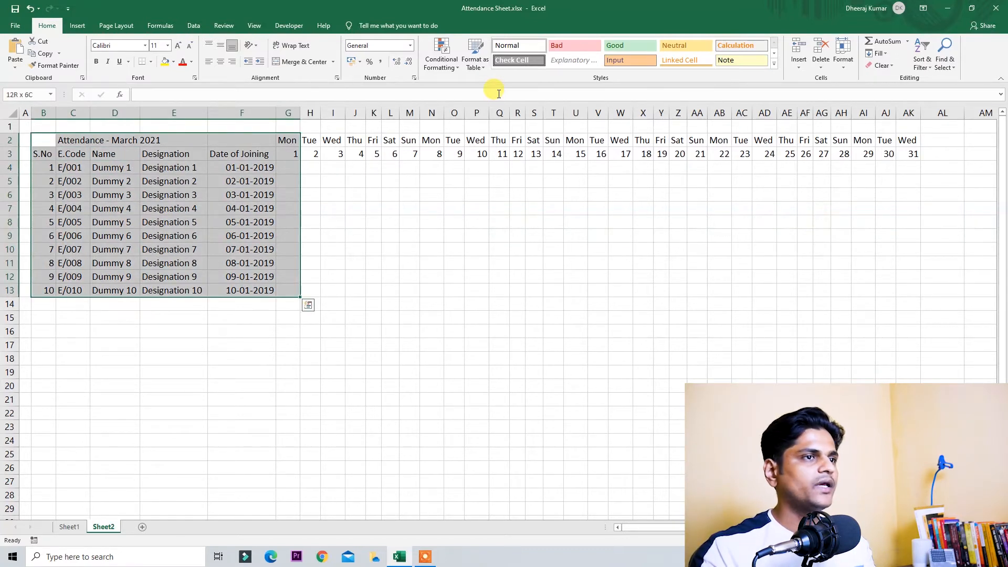
pyautogui.hotkey('ctrl', 'q')
pyautogui.press('Escape')
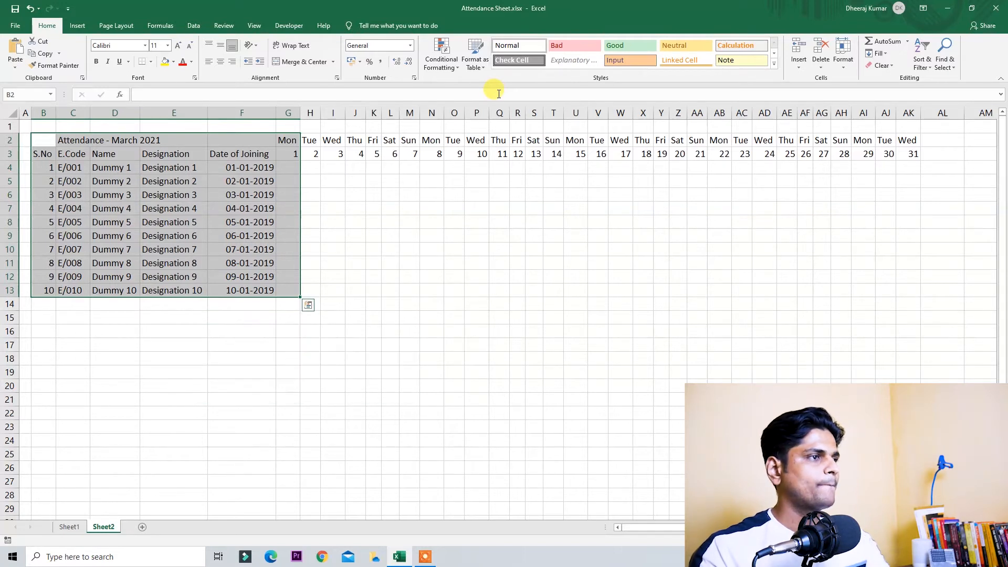
pyautogui.hotkey('ctrl', 'shift', 'Right')
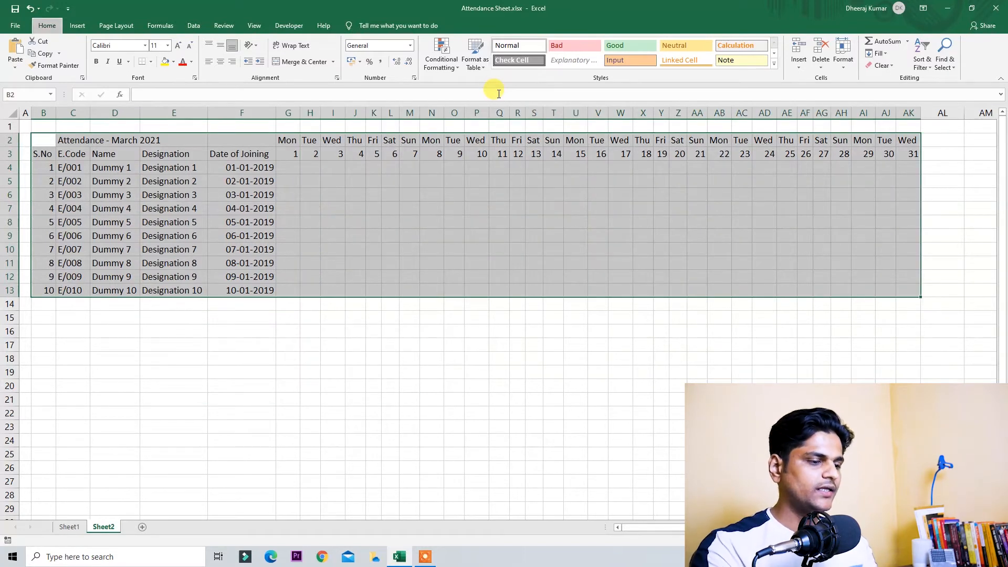
pyautogui.press('Left')
# Step: Remove the inner borders from title row B2:F2 and fill it yellow
pyautogui.press('Right')
pyautogui.press('Right')
pyautogui.press('Left')
pyautogui.hotkey('shift', 'Right')
pyautogui.hotkey('shift', 'Right')
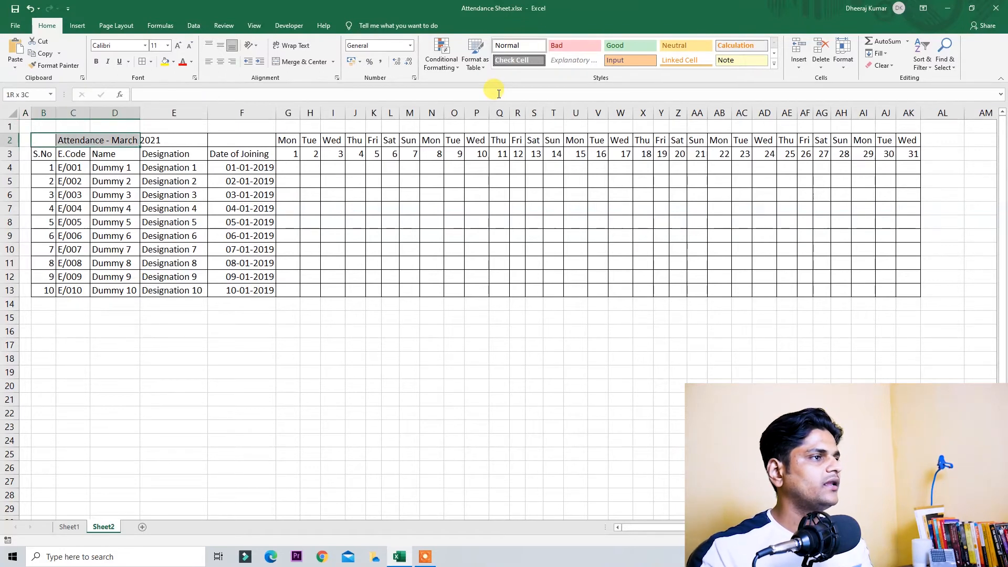
pyautogui.hotkey('shift', 'Right')
pyautogui.hotkey('shift', 'Right')
pyautogui.press('alt')
pyautogui.press('h')
pyautogui.press('b')
pyautogui.press('n')
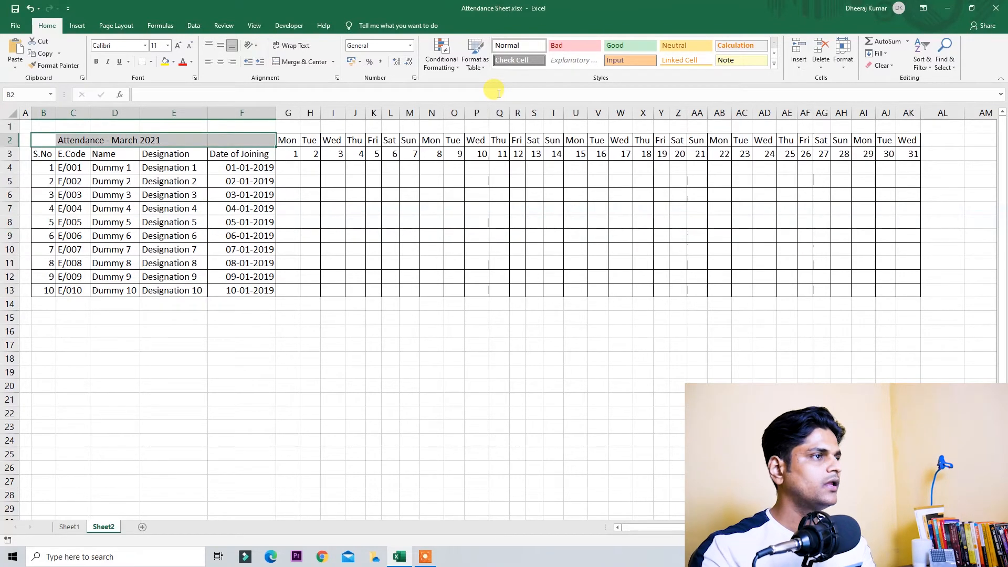
pyautogui.press('alt')
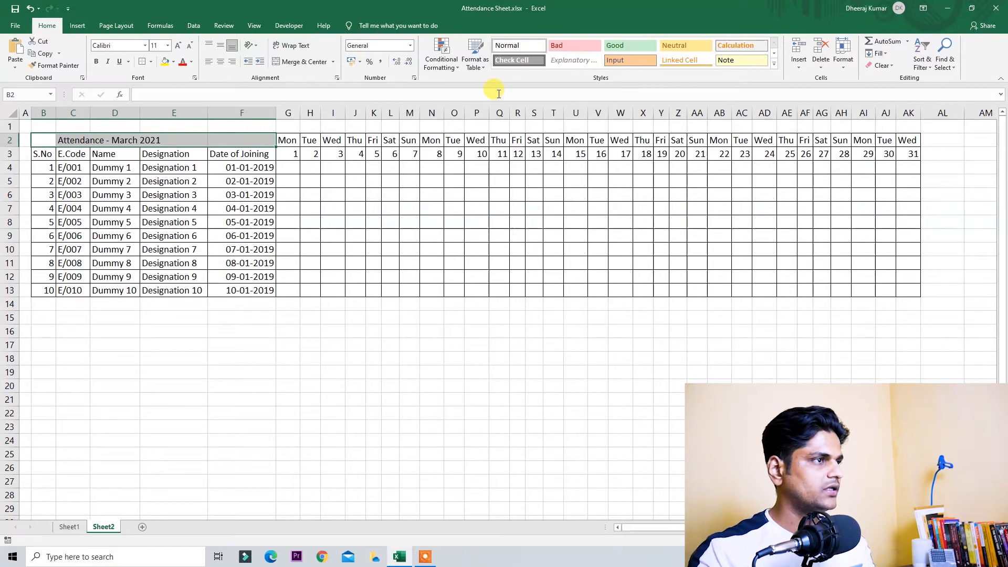
pyautogui.click(165, 66)
pyautogui.click(198, 274)
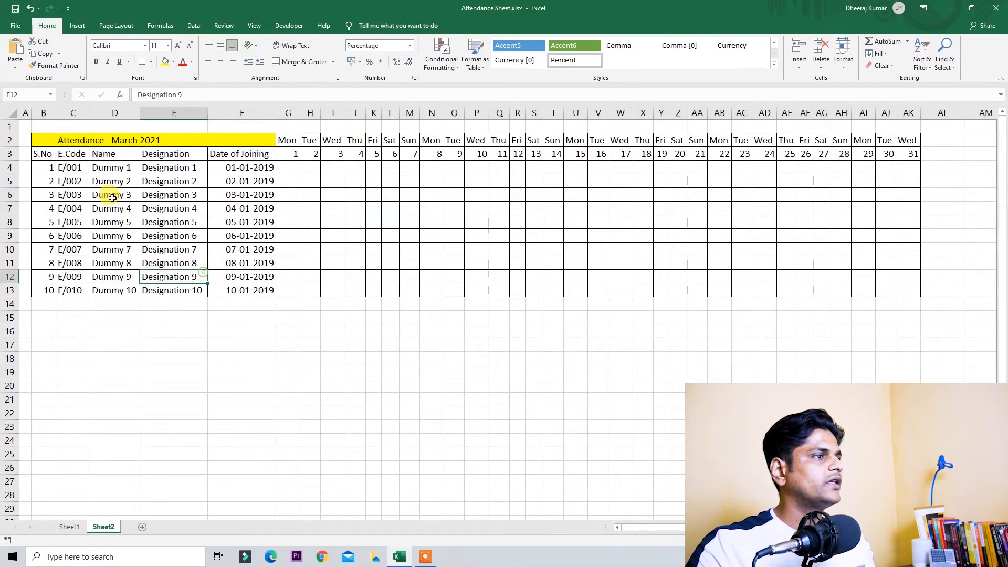
# Step: Make the row 3 headers from S.No through AK bold
pyautogui.click(48, 154)
pyautogui.hotkey('ctrl', 'shift', 'Right')
pyautogui.hotkey('ctrl', 'b')
pyautogui.press('Up')
# Step: Bold the day names and dates in G2:AK3, then select the row 2 day names
pyautogui.press('Right')
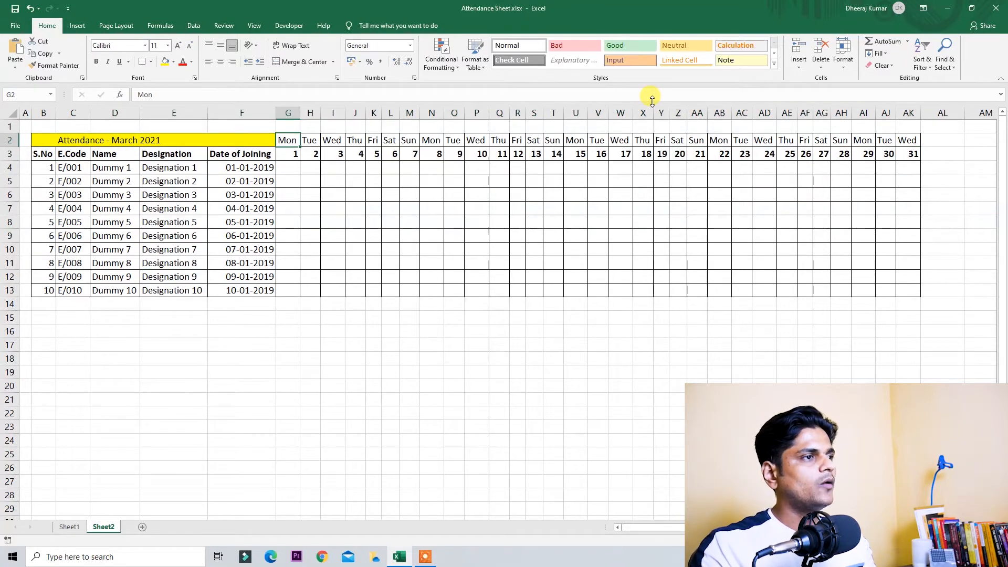
pyautogui.hotkey('ctrl', 'shift', 'Right')
pyautogui.hotkey('shift', 'Down')
pyautogui.hotkey('ctrl', 'b')
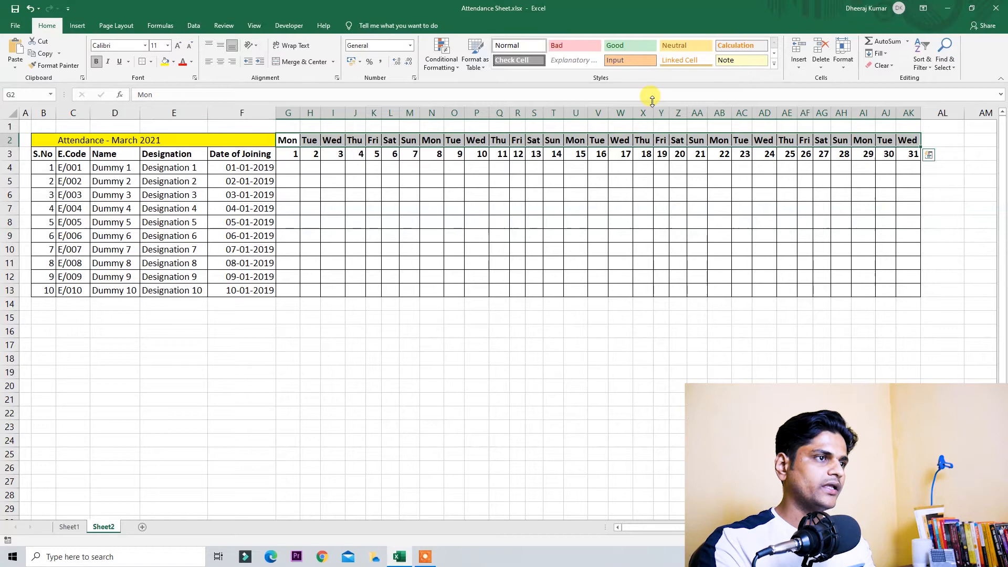
pyautogui.press('Right')
pyautogui.press('Right')
pyautogui.press('Right')
pyautogui.press('Right')
pyautogui.press('Right')
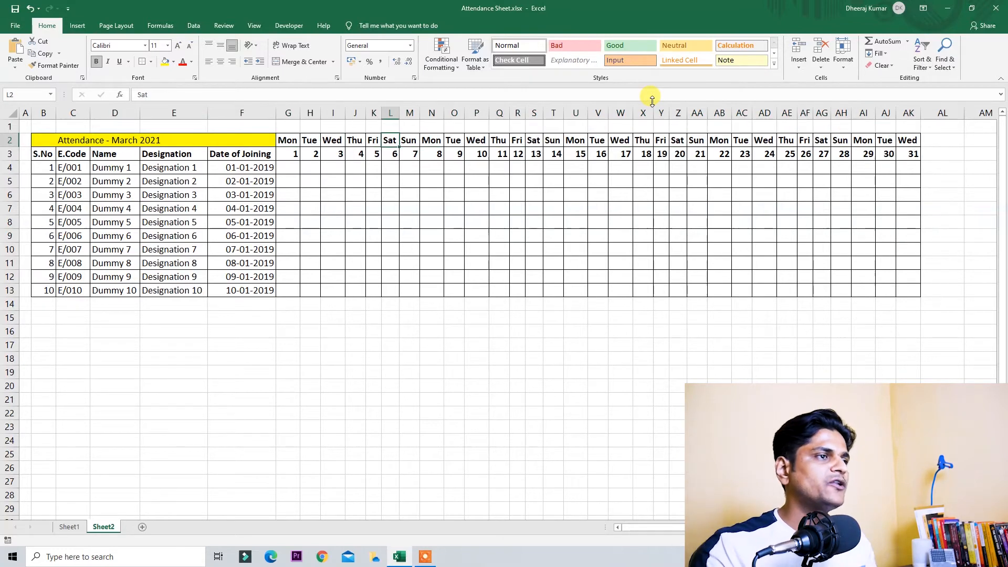
pyautogui.press('Right')
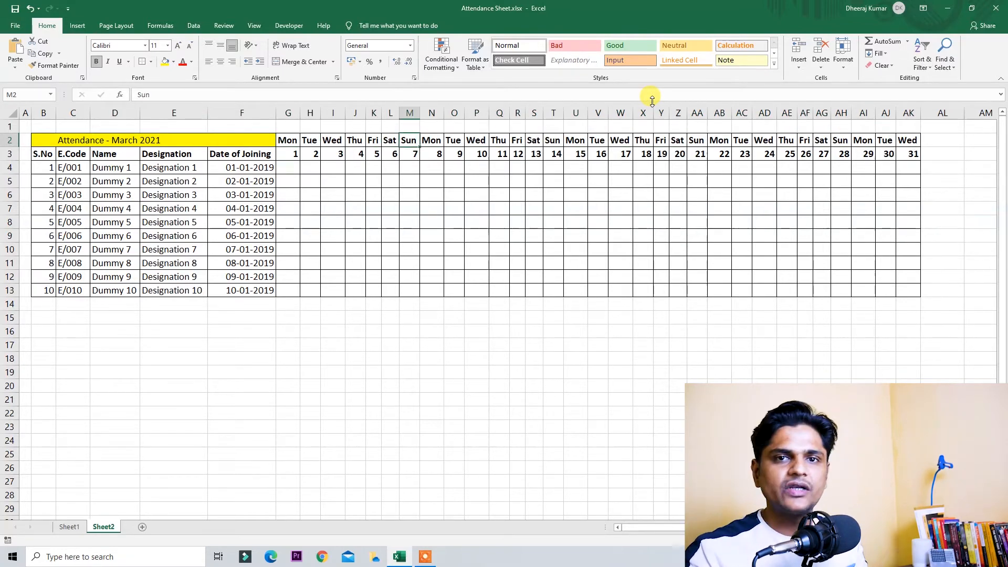
pyautogui.hotkey('ctrl', 'Left')
pyautogui.hotkey('ctrl', 'shift', 'Right')
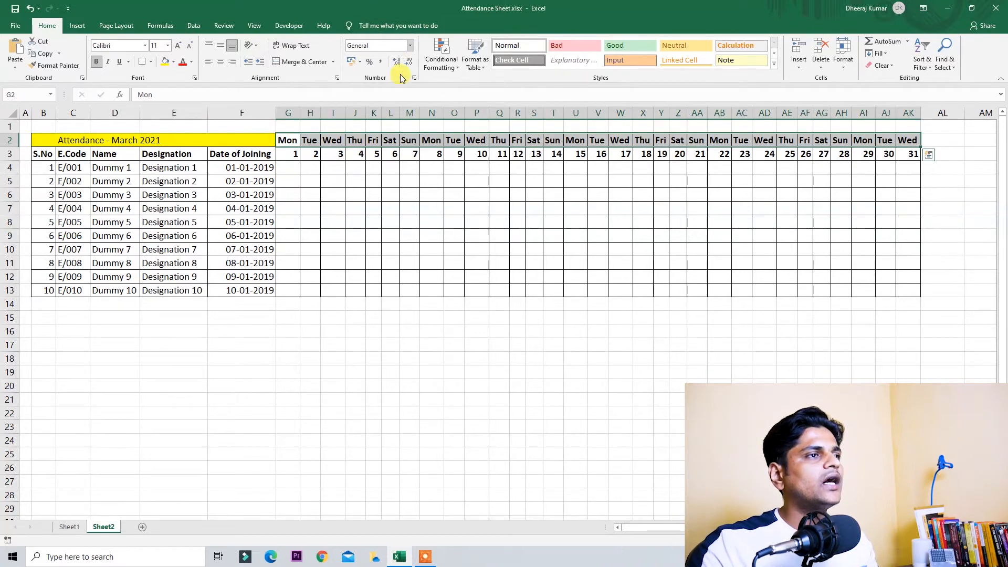
# Step: Create a new conditional formatting rule for cell values equal to Sun
pyautogui.click(444, 62)
pyautogui.click(471, 198)
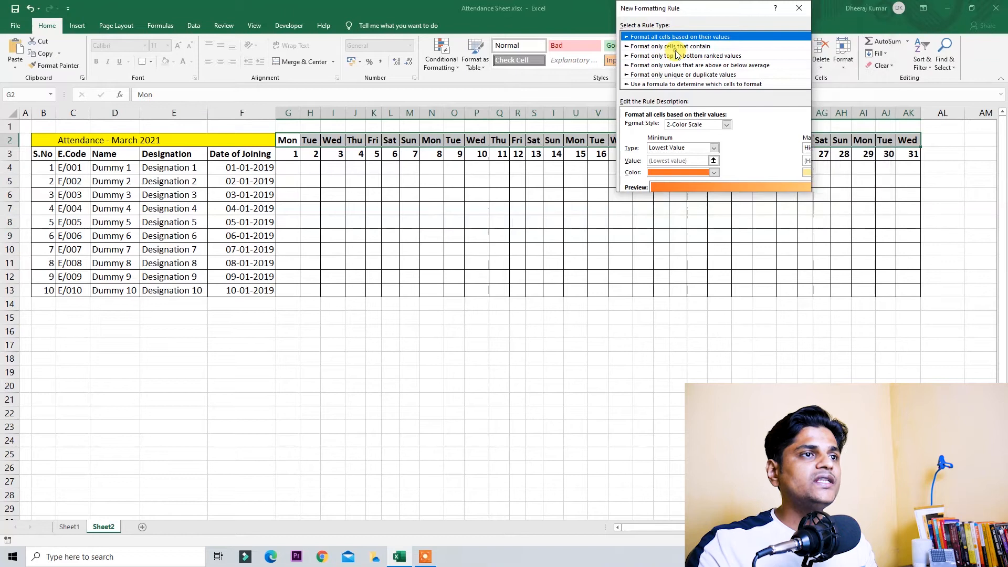
pyautogui.click(671, 51)
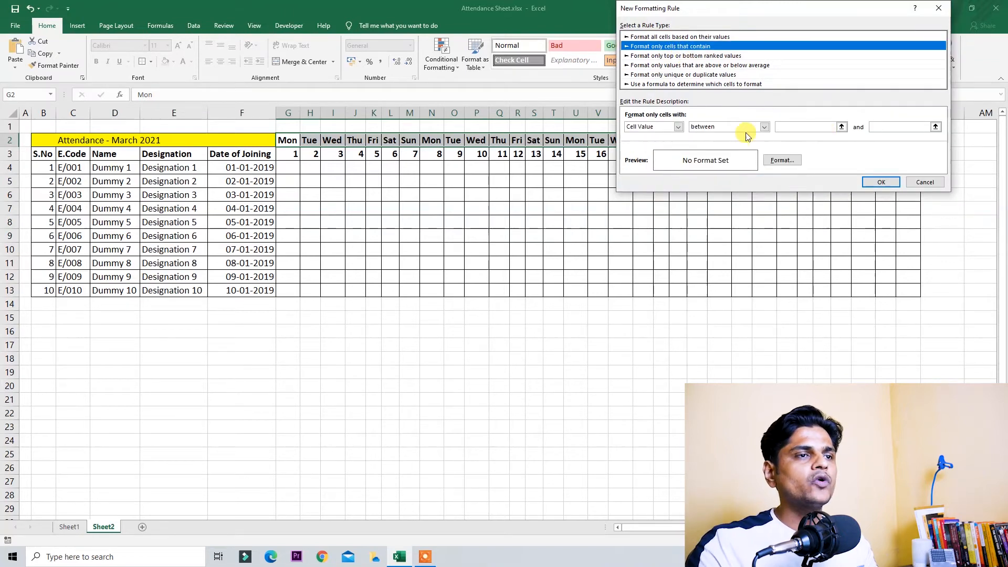
pyautogui.click(761, 130)
pyautogui.click(636, 121)
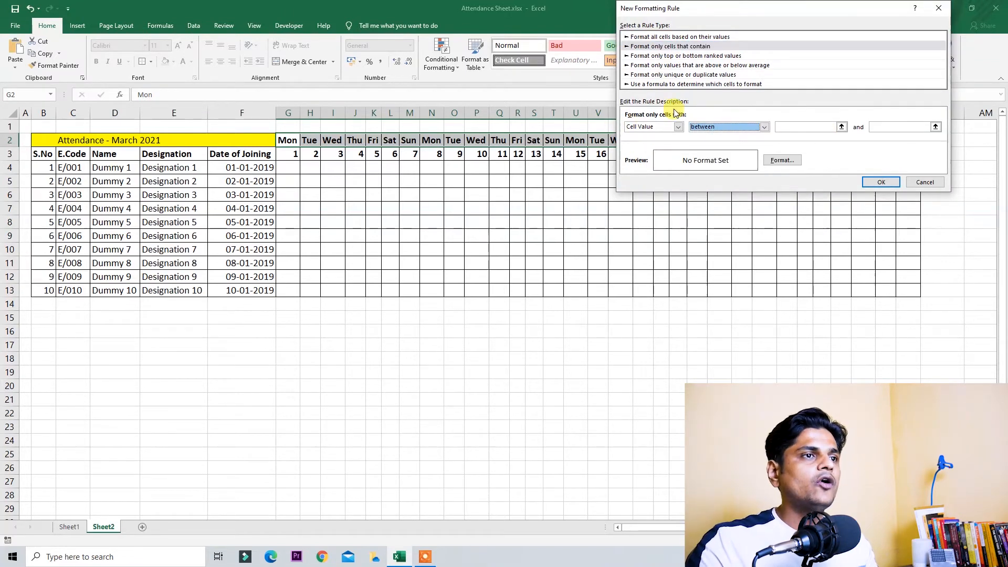
pyautogui.click(716, 125)
pyautogui.click(703, 150)
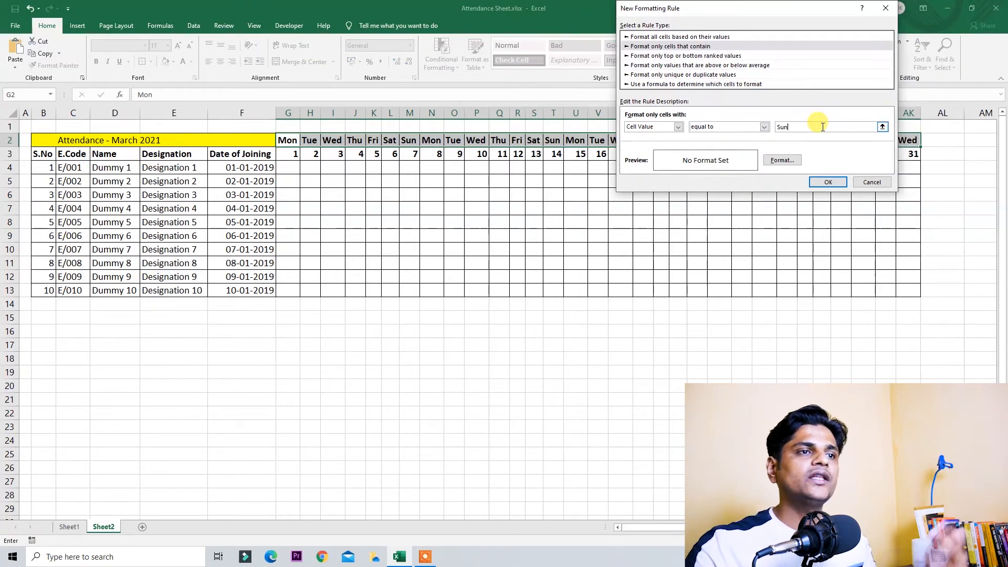
# Step: Give the rule a red font colour and apply it to the day names
pyautogui.click(796, 163)
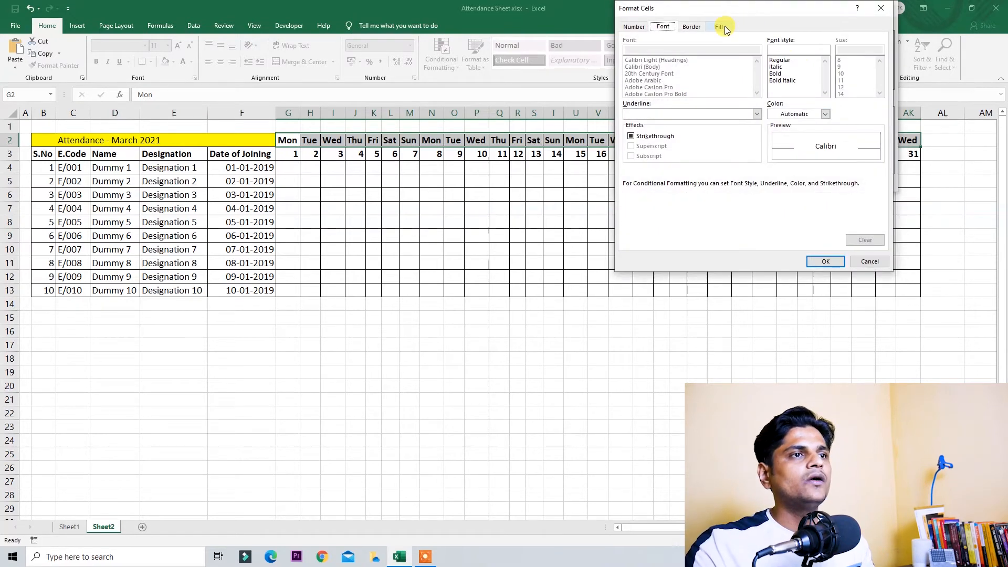
pyautogui.click(722, 26)
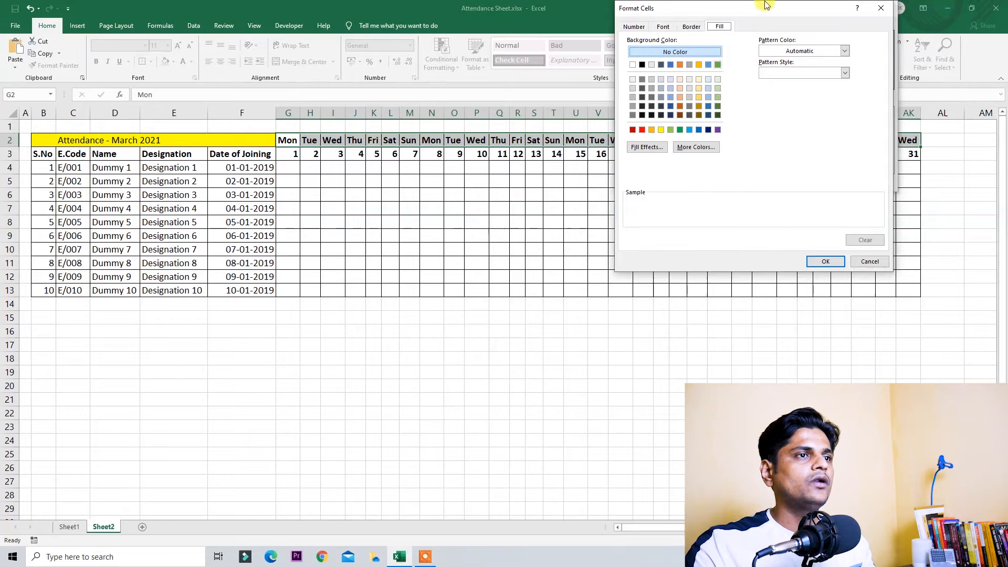
pyautogui.click(664, 26)
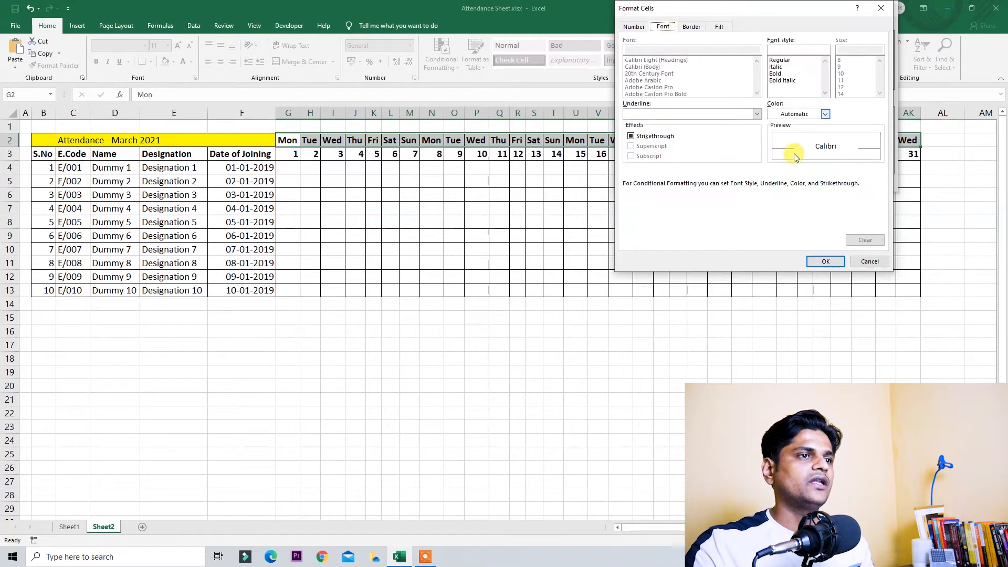
pyautogui.click(824, 115)
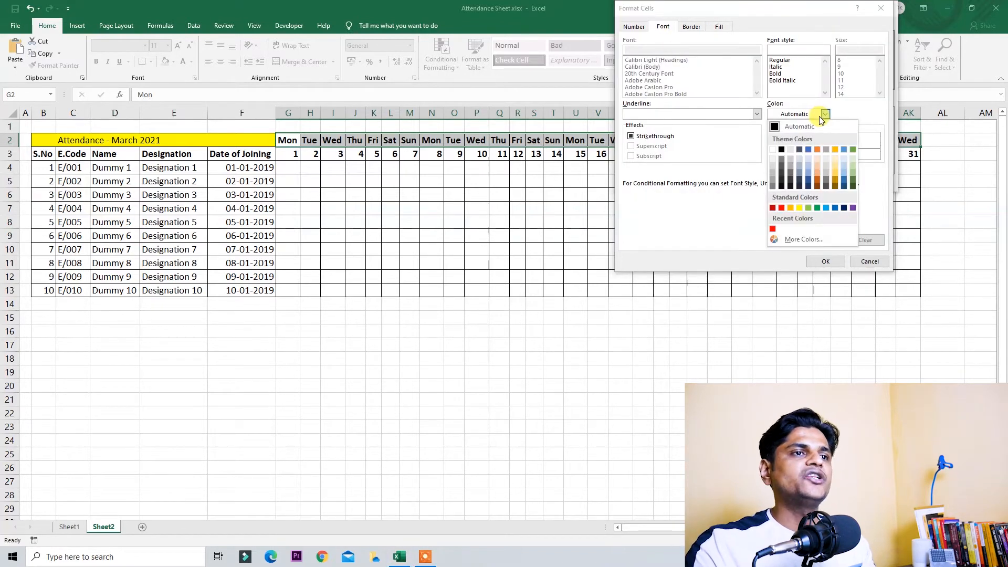
pyautogui.click(781, 208)
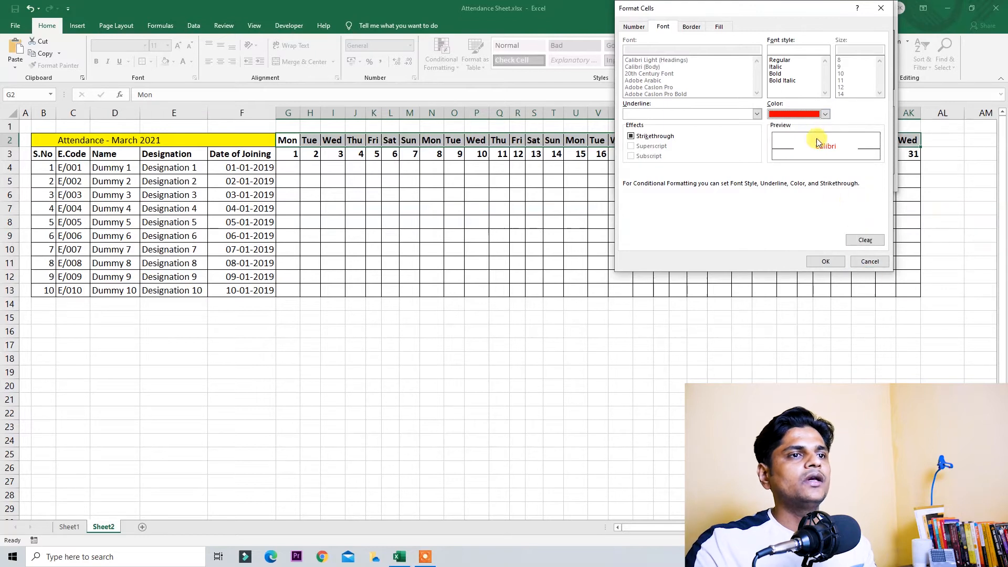
pyautogui.click(835, 263)
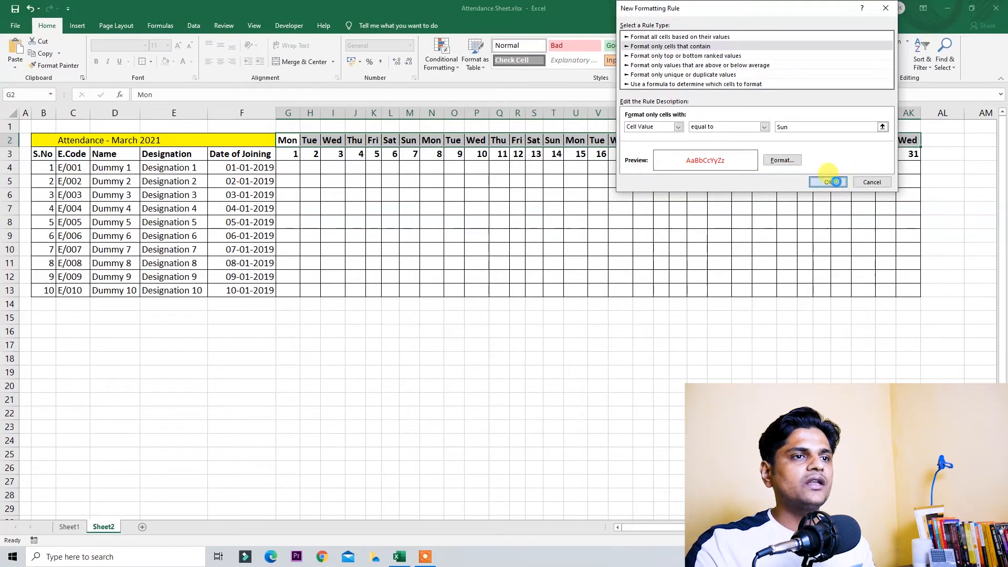
pyautogui.click(835, 182)
pyautogui.moveTo(355, 139); pyautogui.dragTo(918, 137)
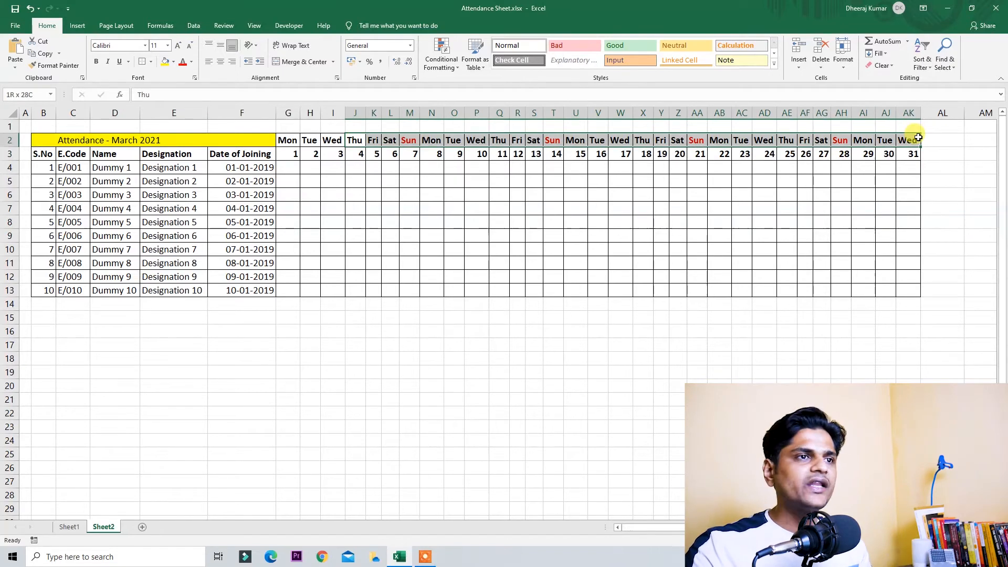
# Step: Test the red Sunday rule by typing Sun in J2, then undo it back to Thu
pyautogui.click(373, 140)
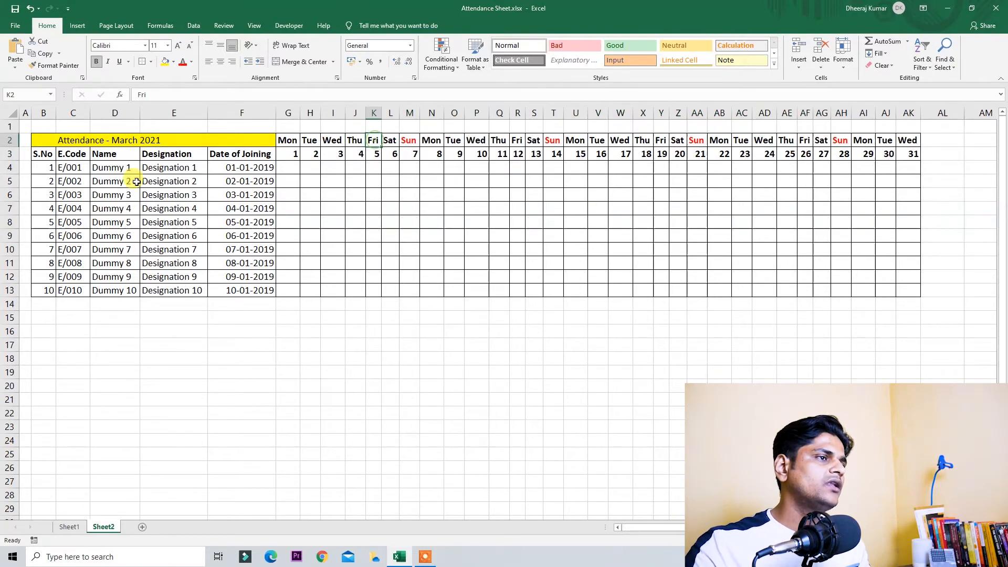
pyautogui.click(9, 140)
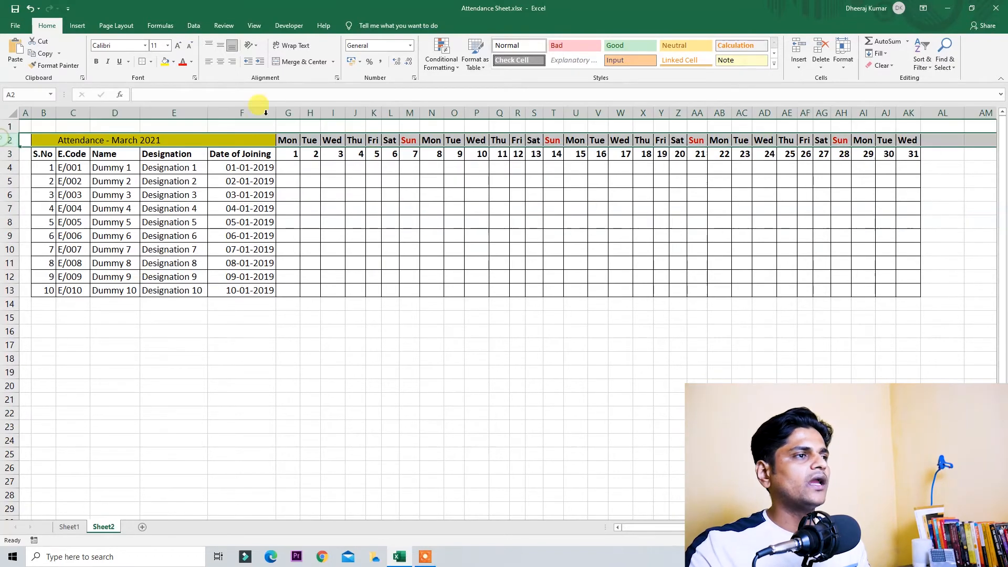
pyautogui.click(355, 140)
pyautogui.write('Sun')
pyautogui.hotkey('ctrl', 'Return')
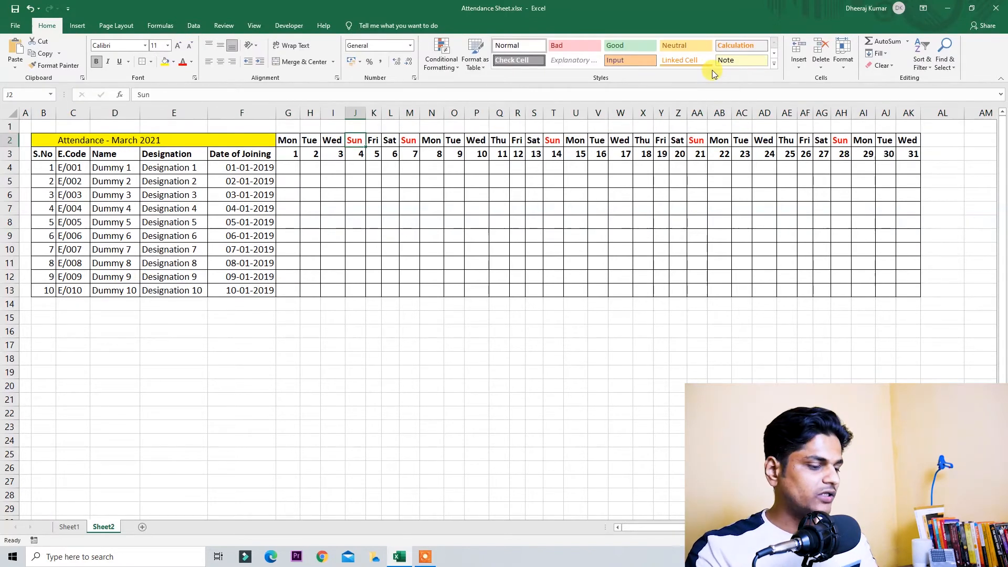
pyautogui.hotkey('ctrl', 'z')
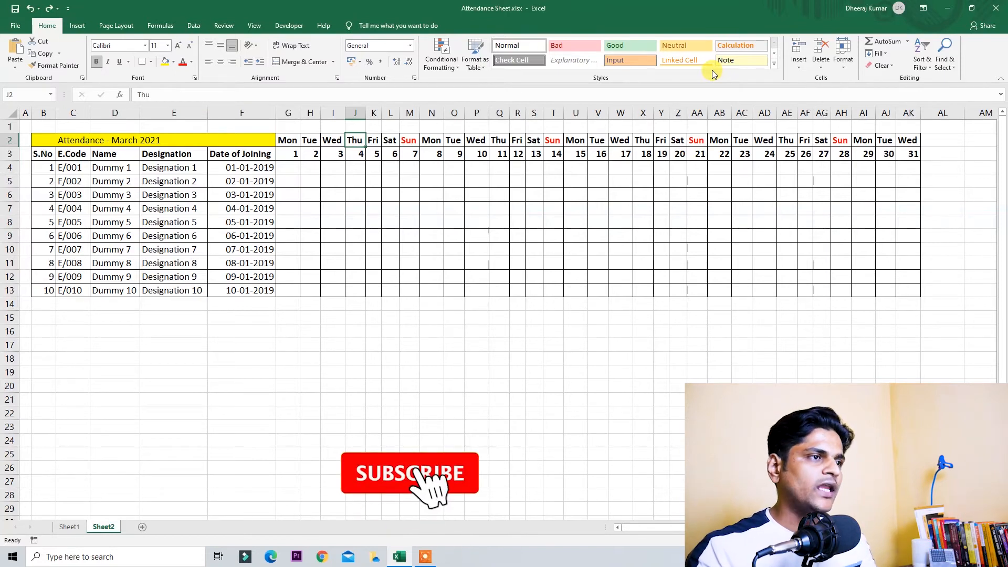
# Step: Review the first employee's attendance cells from G4 through Sunday M4
pyautogui.press('Down')
pyautogui.press('Left')
pyautogui.press('Left')
pyautogui.press('Left')
pyautogui.press('Down')
pyautogui.hotkey('shift', 'Right')
pyautogui.hotkey('shift', 'Right')
pyautogui.hotkey('shift', 'Right')
pyautogui.hotkey('shift', 'Right')
pyautogui.hotkey('shift', 'Right')
pyautogui.hotkey('shift', 'Right')
pyautogui.hotkey('shift', 'Right')
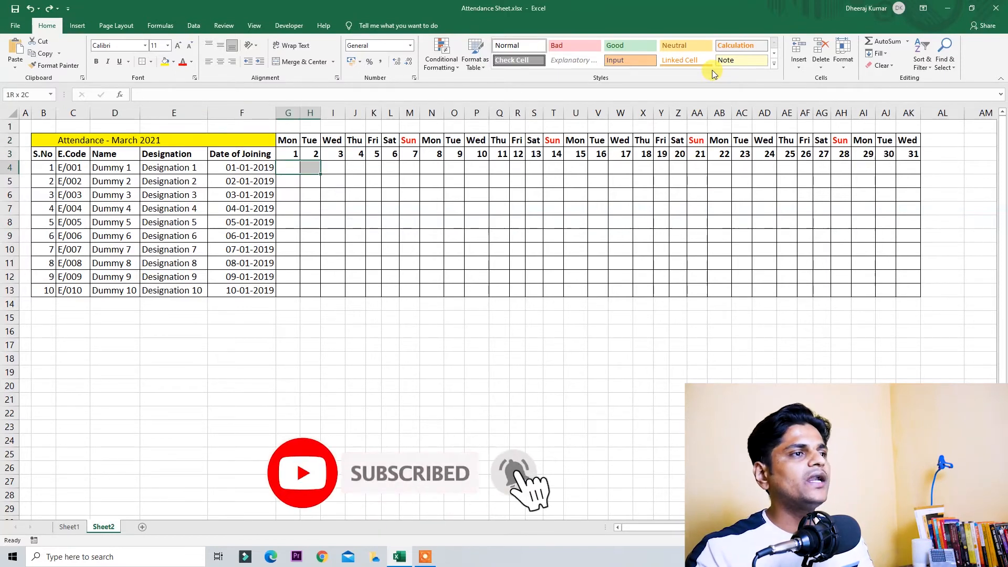
pyautogui.hotkey('shift', 'Right')
pyautogui.hotkey('shift', 'Right')
pyautogui.hotkey('shift', 'Right')
pyautogui.hotkey('shift', 'Right')
pyautogui.hotkey('shift', 'Right')
pyautogui.hotkey('shift', 'Right')
pyautogui.hotkey('shift', 'Right')
pyautogui.hotkey('shift', 'Right')
pyautogui.hotkey('shift', 'Right')
pyautogui.hotkey('shift', 'Right')
pyautogui.hotkey('shift', 'Right')
pyautogui.hotkey('shift', 'Right')
pyautogui.hotkey('shift', 'Right')
pyautogui.hotkey('shift', 'Right')
pyautogui.hotkey('shift', 'Right')
pyautogui.press('Right')
pyautogui.press('Right')
pyautogui.press('Right')
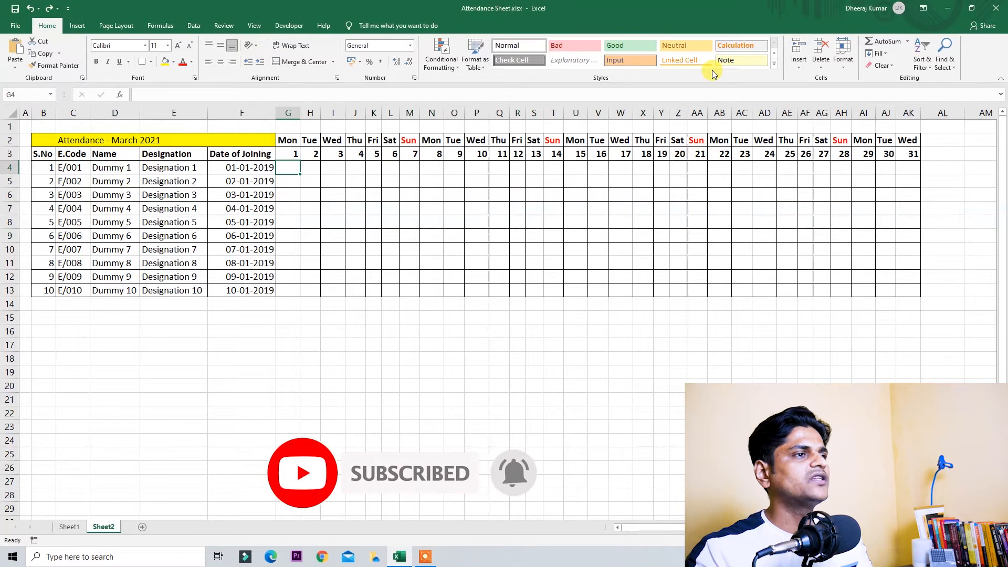
pyautogui.press('Right')
pyautogui.press('Right')
pyautogui.press('Right')
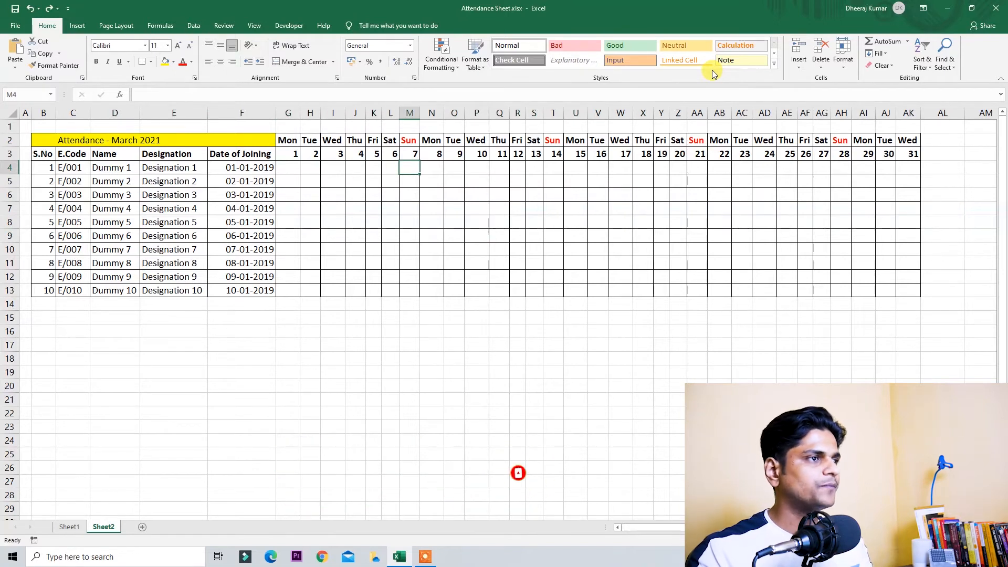
pyautogui.press('Left')
pyautogui.press('Right')
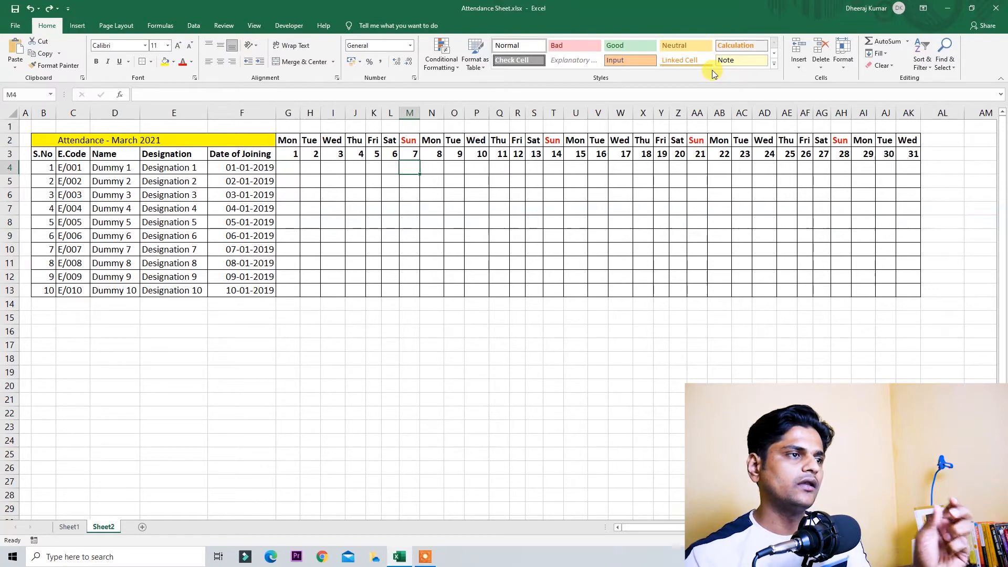
pyautogui.press('Left')
pyautogui.press('Left')
pyautogui.press('Left')
pyautogui.press('Left')
pyautogui.press('Left')
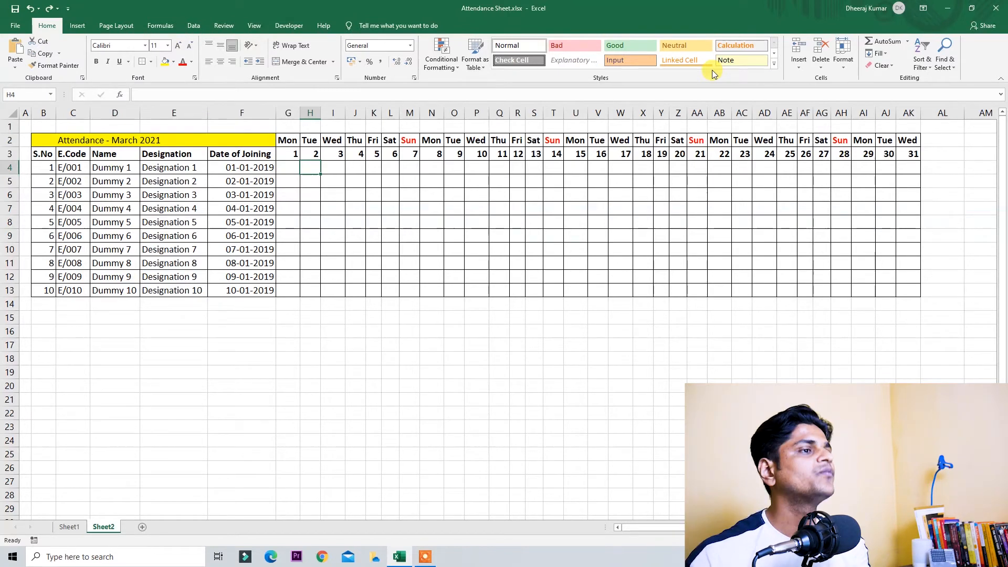
# Step: Start the legend in D17 with Present P and Absent A
pyautogui.press('Left')
pyautogui.press('Down')
pyautogui.press('Down')
pyautogui.press('Left')
pyautogui.hotkey('ctrl', 'Left')
pyautogui.press('Right')
pyautogui.hotkey('ctrl', 'Down')
pyautogui.press('Down')
pyautogui.press('Right')
pyautogui.press('Down')
pyautogui.press('Down')
pyautogui.press('Down')
pyautogui.write('Present')
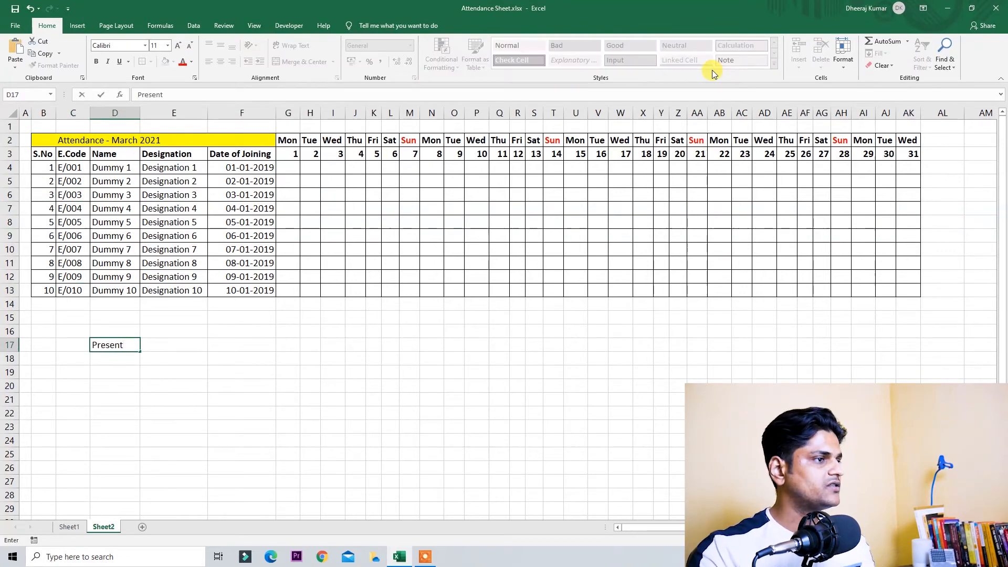
pyautogui.press('Tab')
pyautogui.write('P')
pyautogui.press('Return')
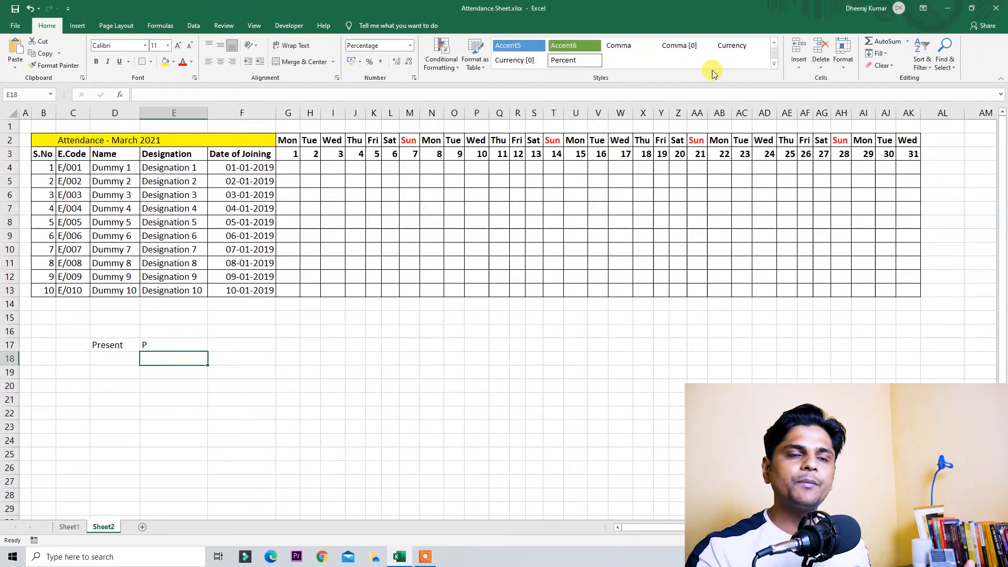
pyautogui.press('Left')
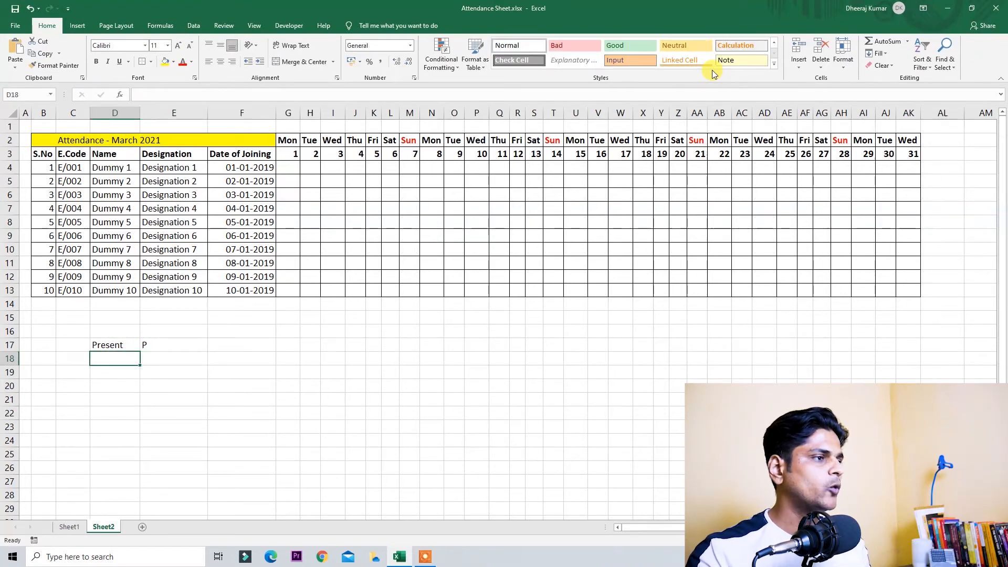
pyautogui.write('W')
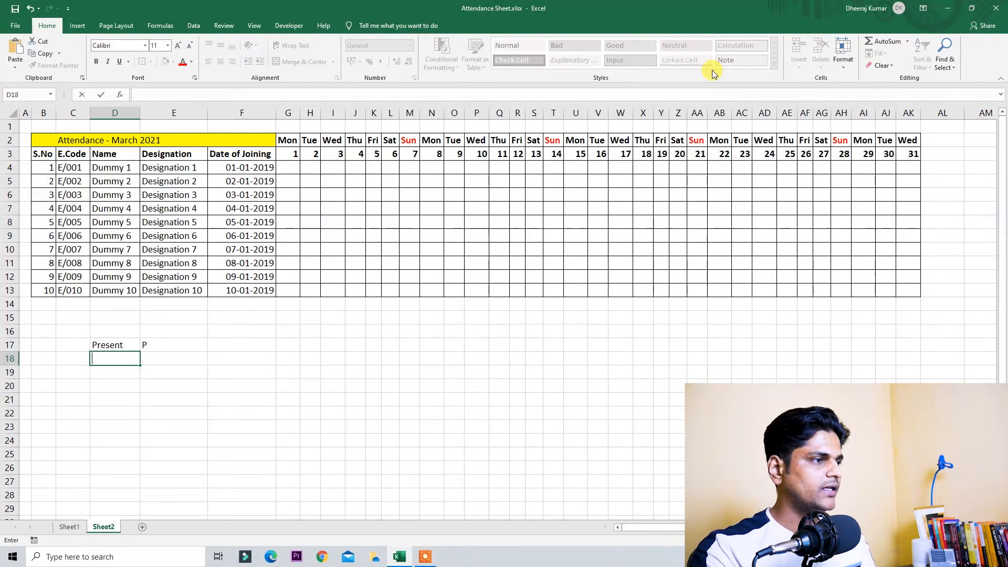
pyautogui.write('bsent')
pyautogui.press('Return')
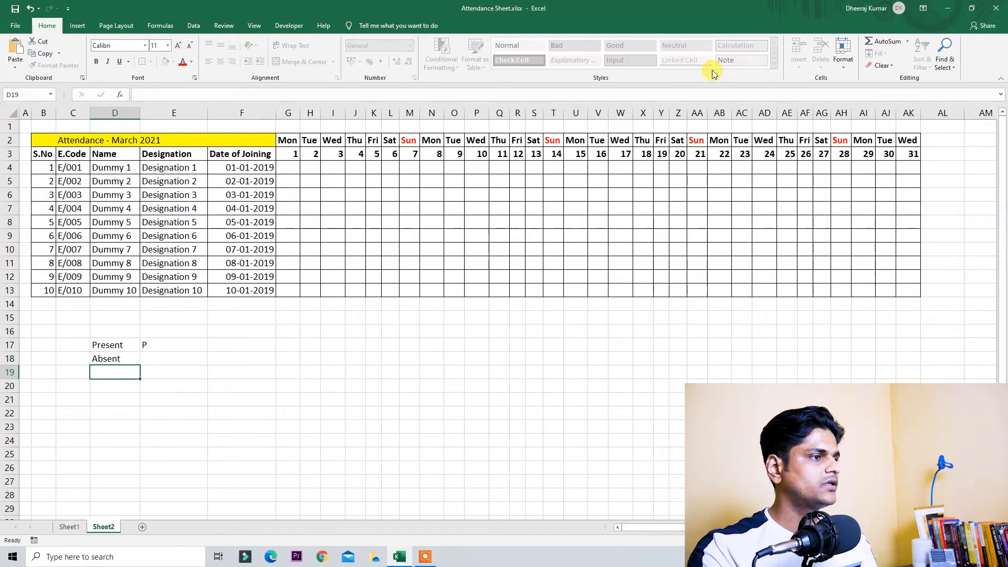
pyautogui.press('Up')
pyautogui.press('Right')
pyautogui.write('A')
pyautogui.press('Return')
pyautogui.press('Left')
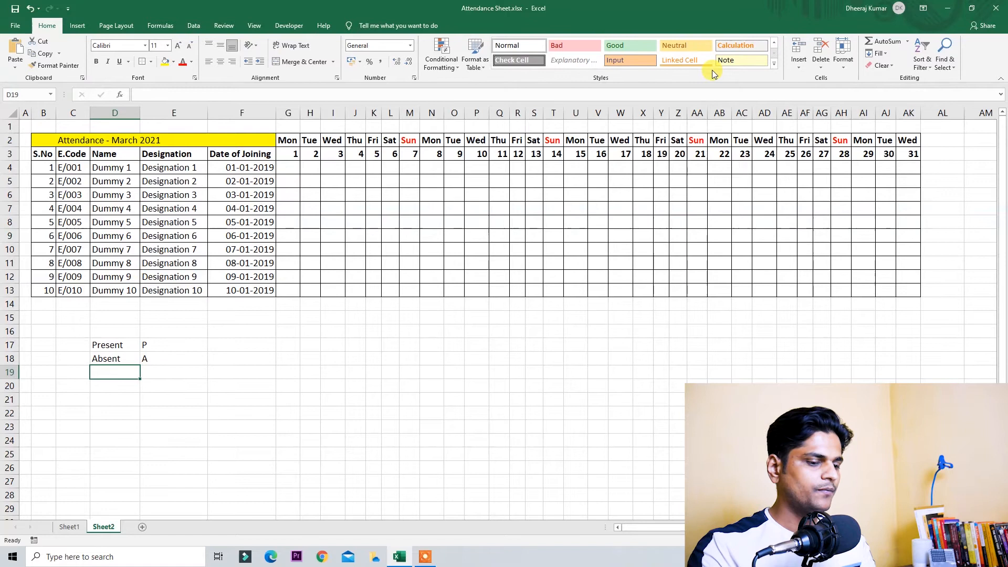
# Step: Add Paid Leave L and Holiday H to the legend
pyautogui.write('Paid Leave')
pyautogui.press('Return')
pyautogui.press('Up')
pyautogui.press('Right')
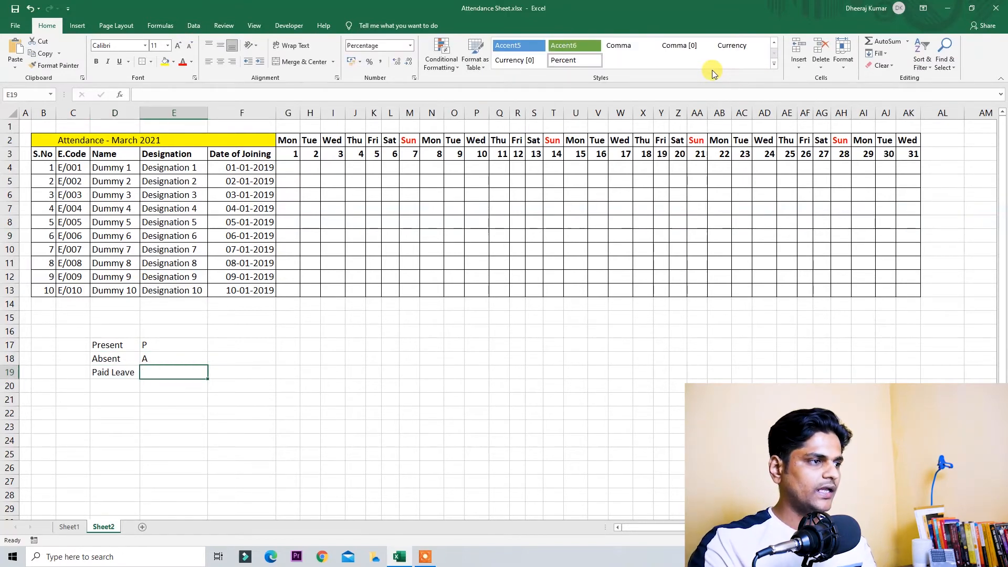
pyautogui.write('L')
pyautogui.press('Return')
pyautogui.press('Left')
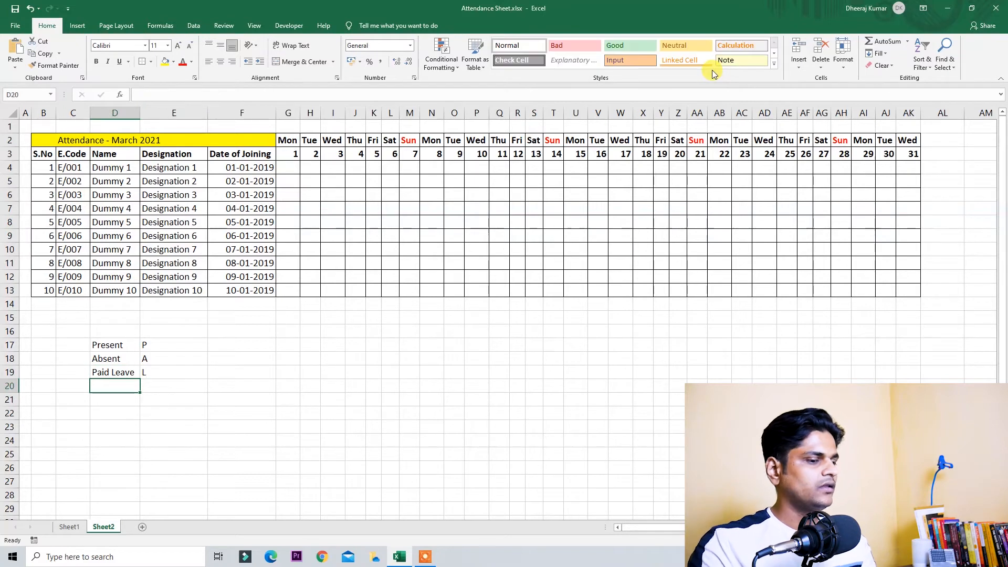
pyautogui.write('Holiday')
pyautogui.press('Return')
pyautogui.press('Up')
pyautogui.press('Right')
pyautogui.write('H')
pyautogui.press('Return')
# Step: Add Half Day HD, capitalising its H, and Week Off WO to the legend
pyautogui.press('Left')
pyautogui.write('half ')
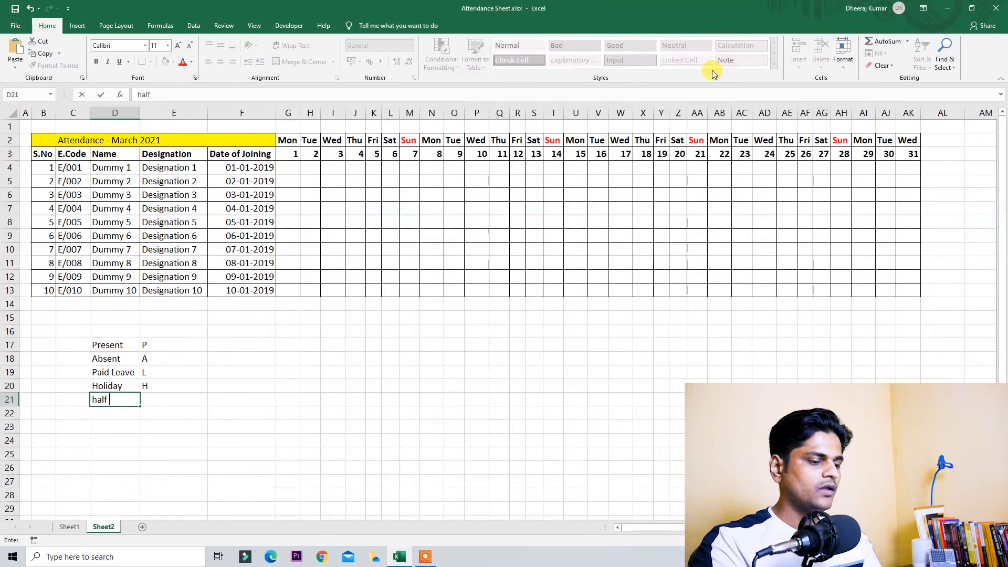
pyautogui.write('Day')
pyautogui.press('Return')
pyautogui.press('Up')
pyautogui.press('F2')
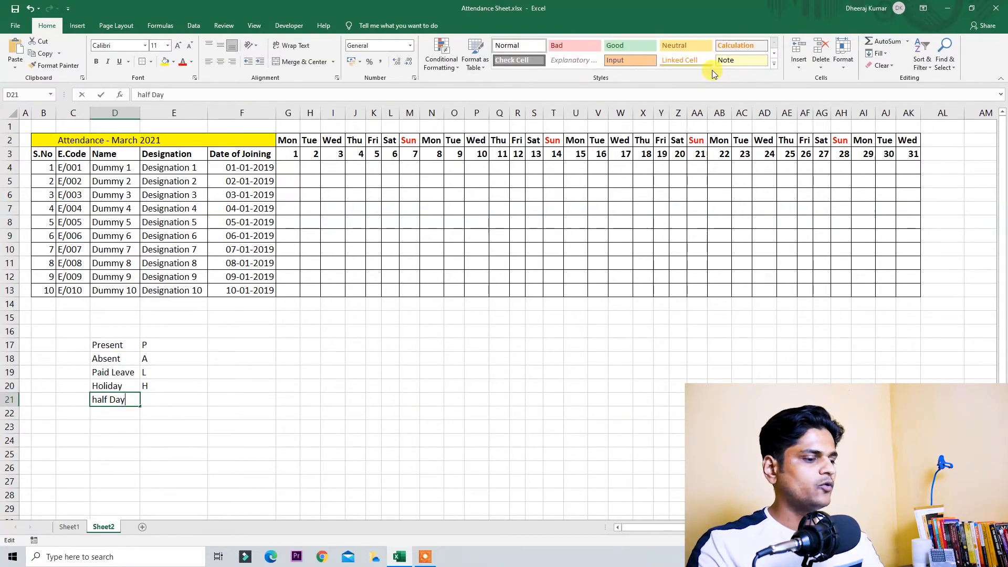
pyautogui.press('Left')
pyautogui.press('Left')
pyautogui.press('Left')
pyautogui.press('Home')
pyautogui.press('Delete')
pyautogui.write('H')
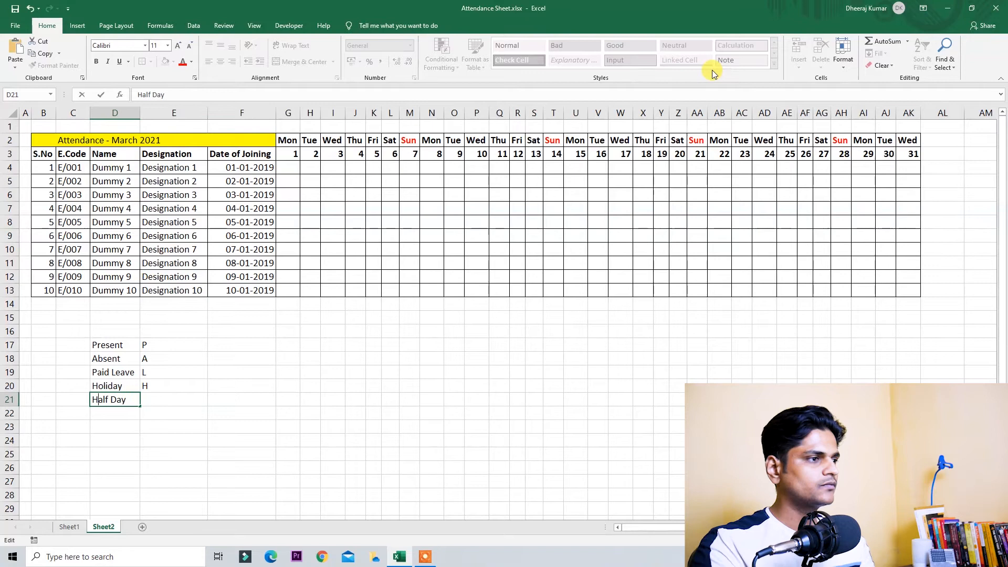
pyautogui.press('Tab')
pyautogui.write('HD')
pyautogui.press('Return')
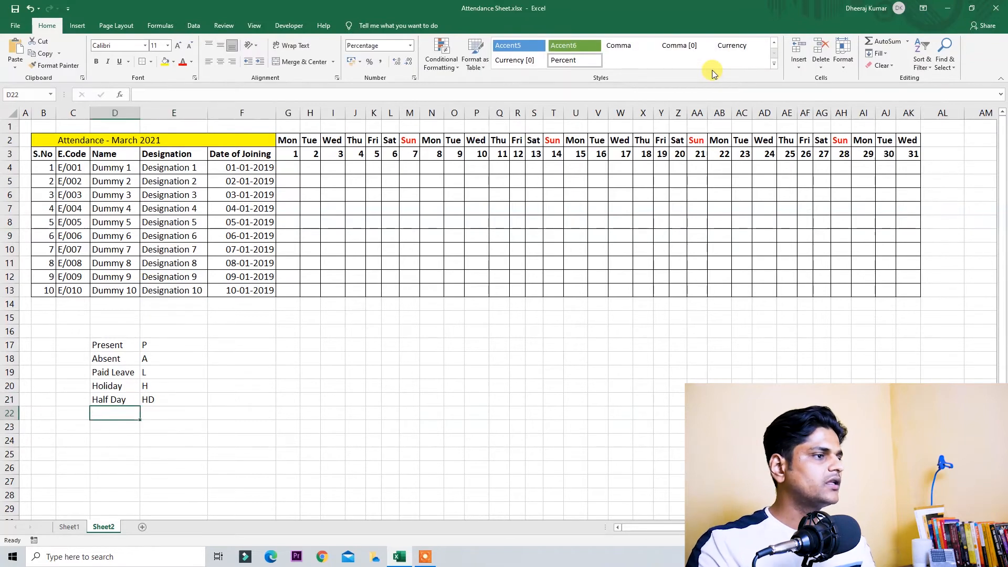
pyautogui.write('Wee')
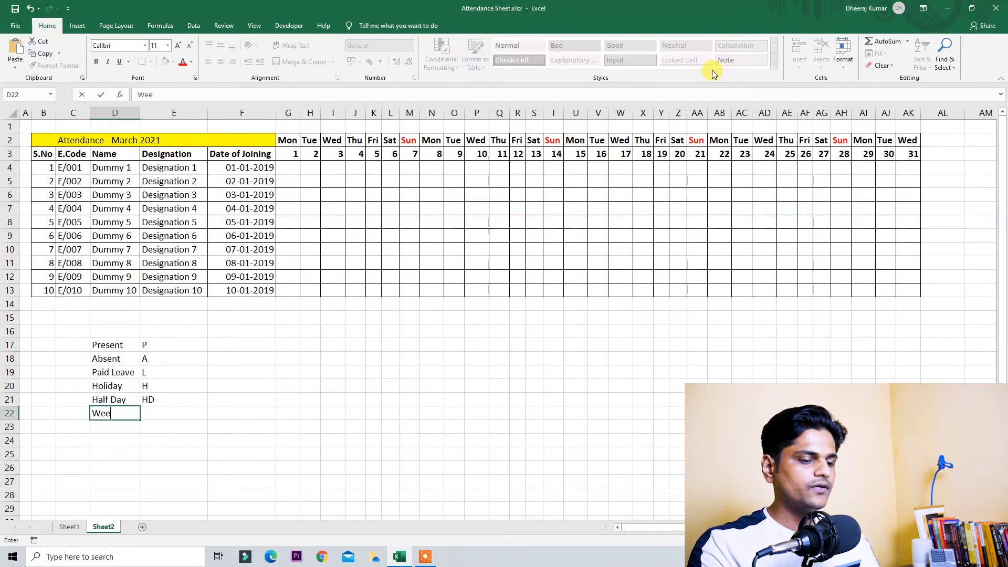
pyautogui.write('k Off')
pyautogui.press('Right')
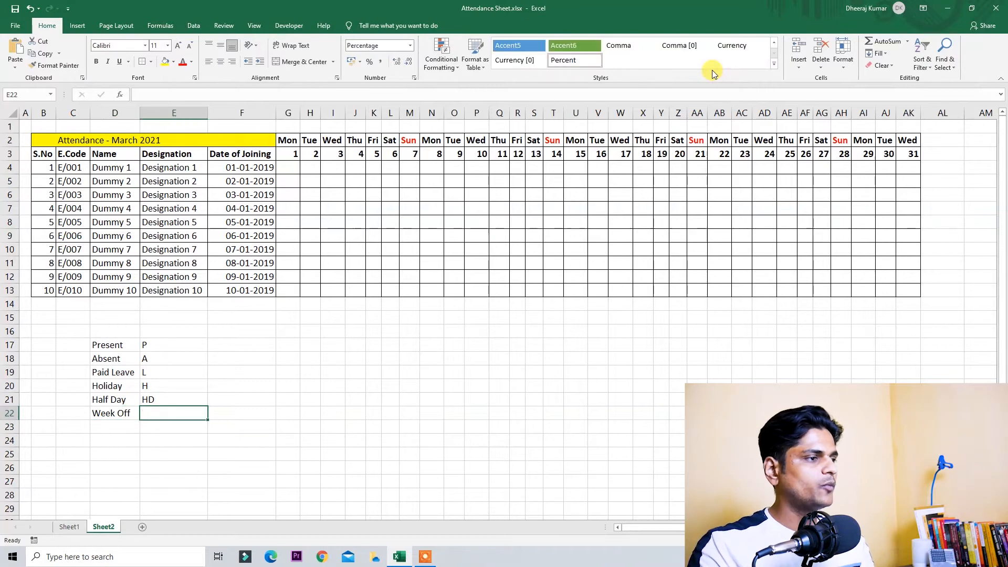
pyautogui.write('WO')
pyautogui.press('Return')
pyautogui.press('Up')
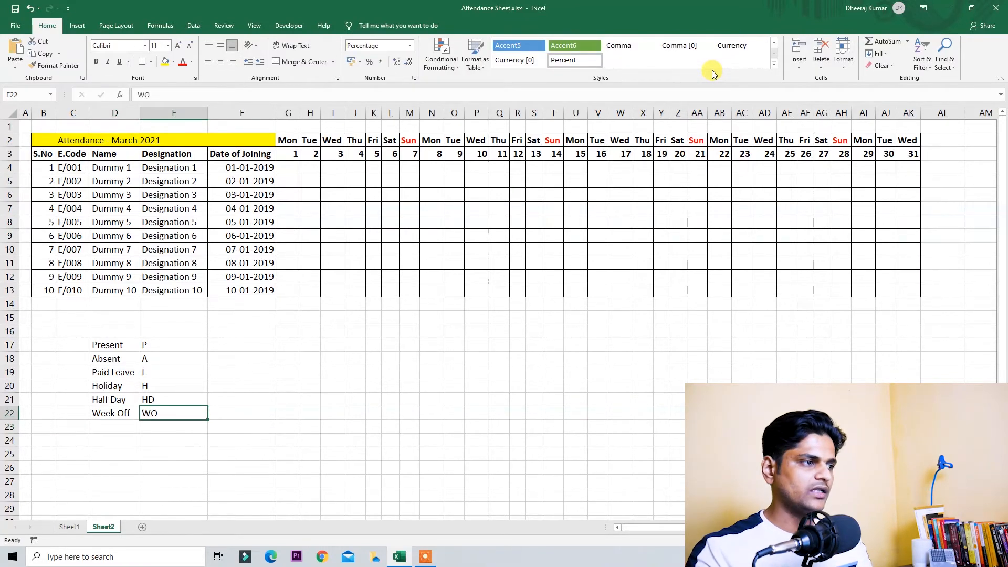
pyautogui.press('Left')
pyautogui.hotkey('ctrl', 'Up')
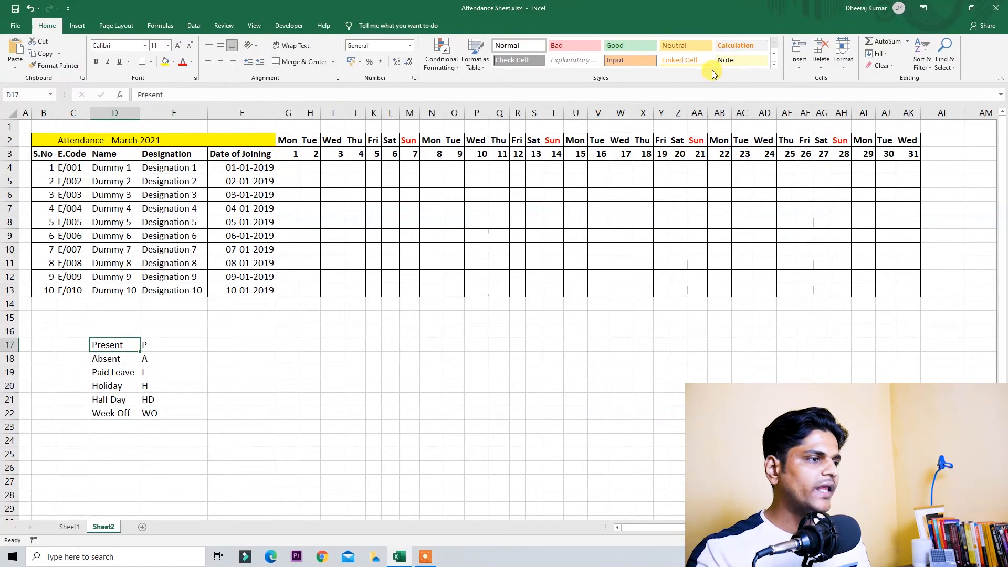
pyautogui.press('Right')
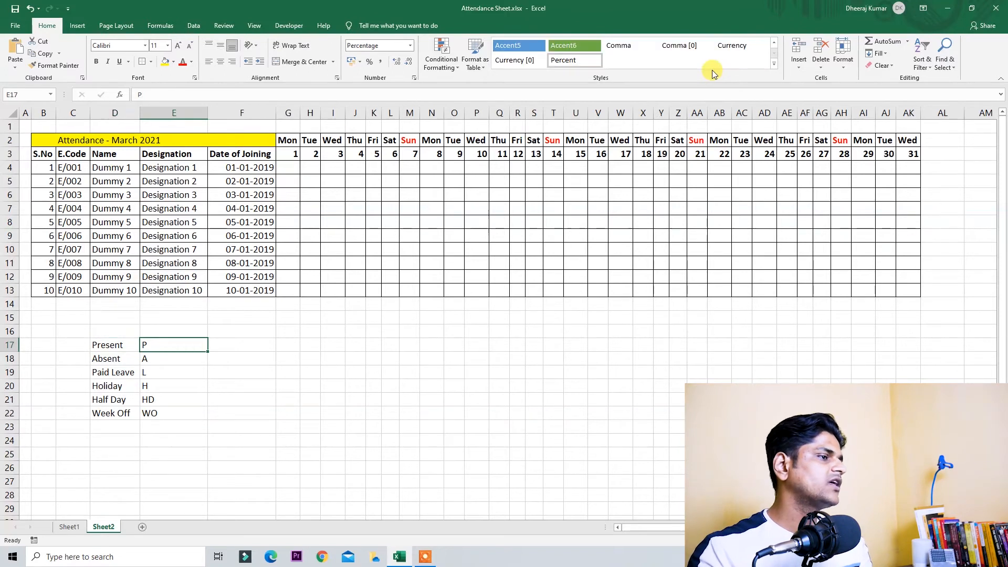
# Step: Fill the P legend code light green and the A code red with white text
pyautogui.click(174, 61)
pyautogui.click(199, 144)
pyautogui.click(175, 366)
pyautogui.click(176, 360)
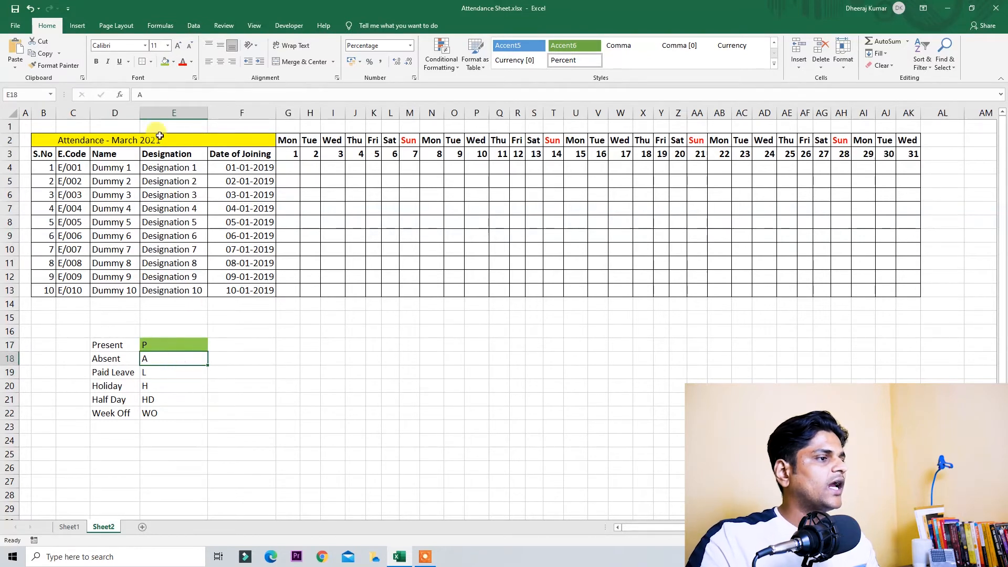
pyautogui.click(173, 63)
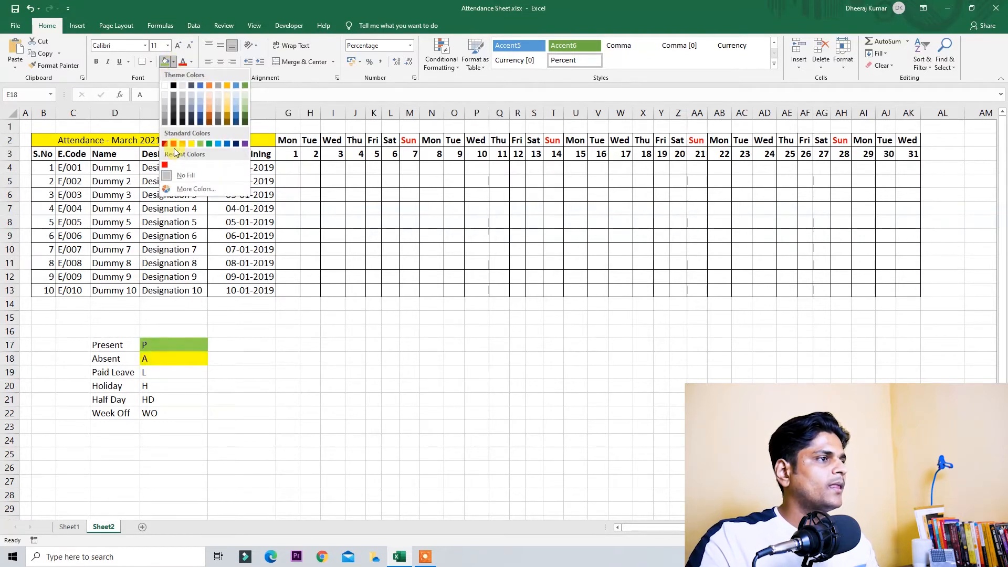
pyautogui.click(171, 144)
pyautogui.click(191, 62)
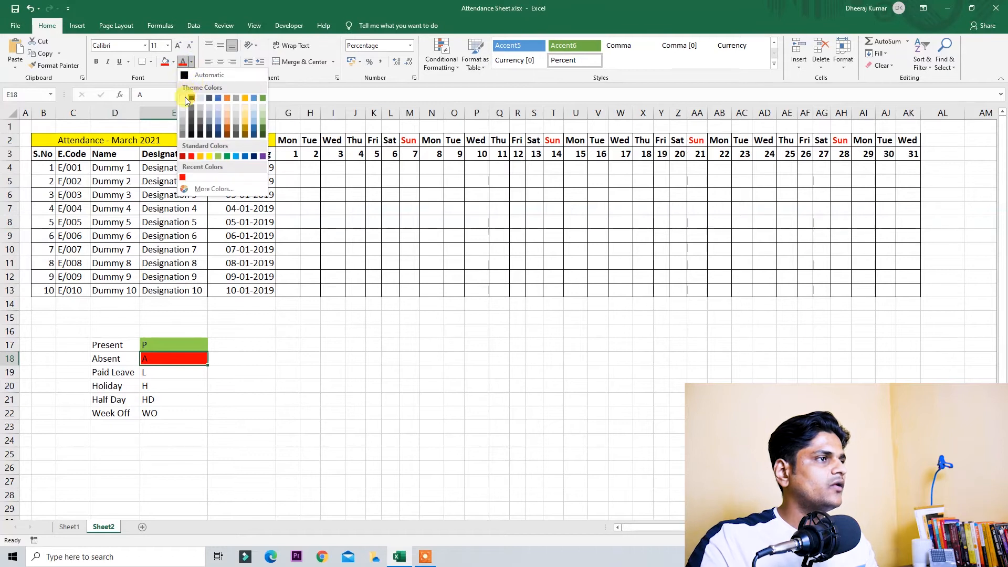
pyautogui.click(183, 93)
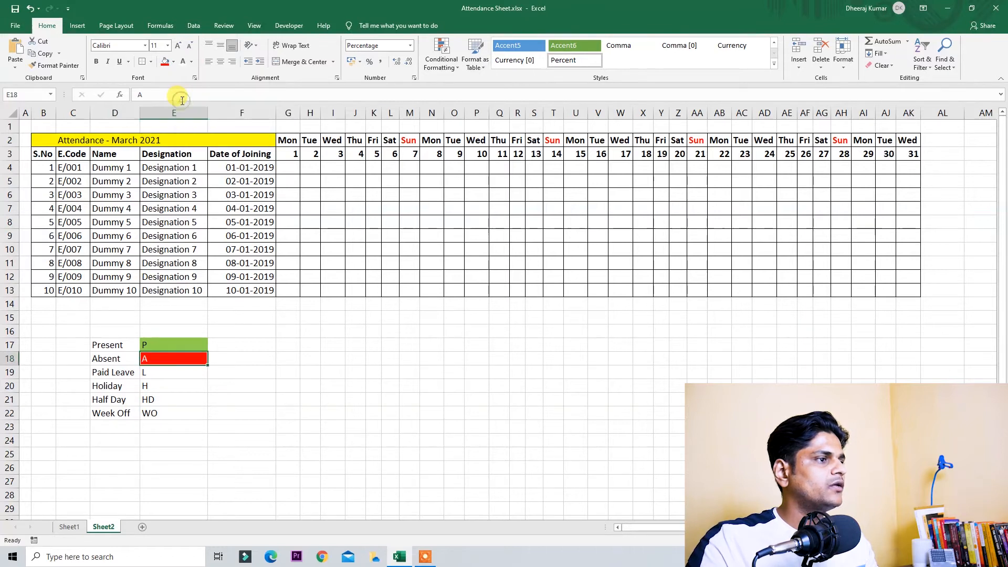
# Step: Fill the L legend code dark green and the H code light orange
pyautogui.click(182, 371)
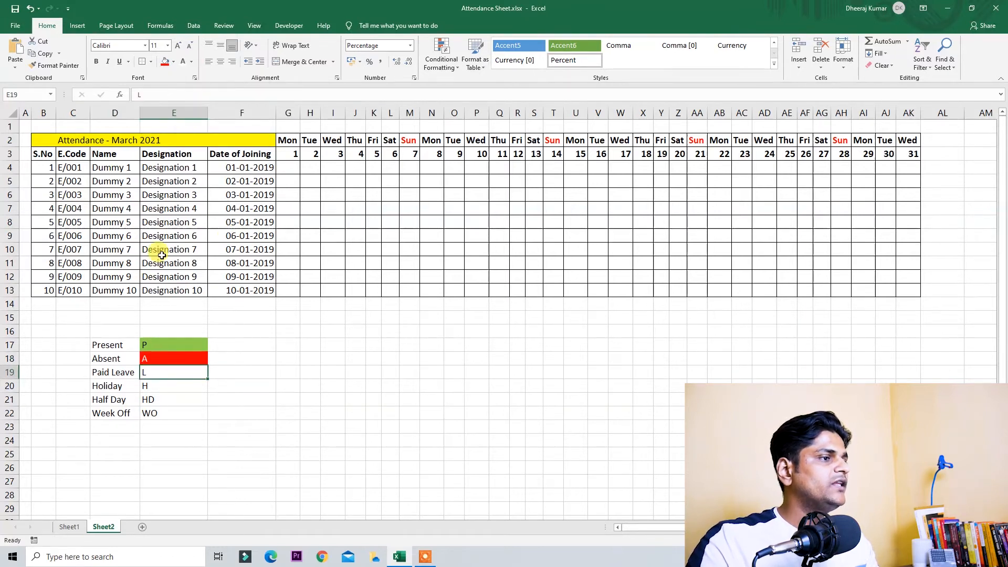
pyautogui.click(174, 62)
pyautogui.click(246, 124)
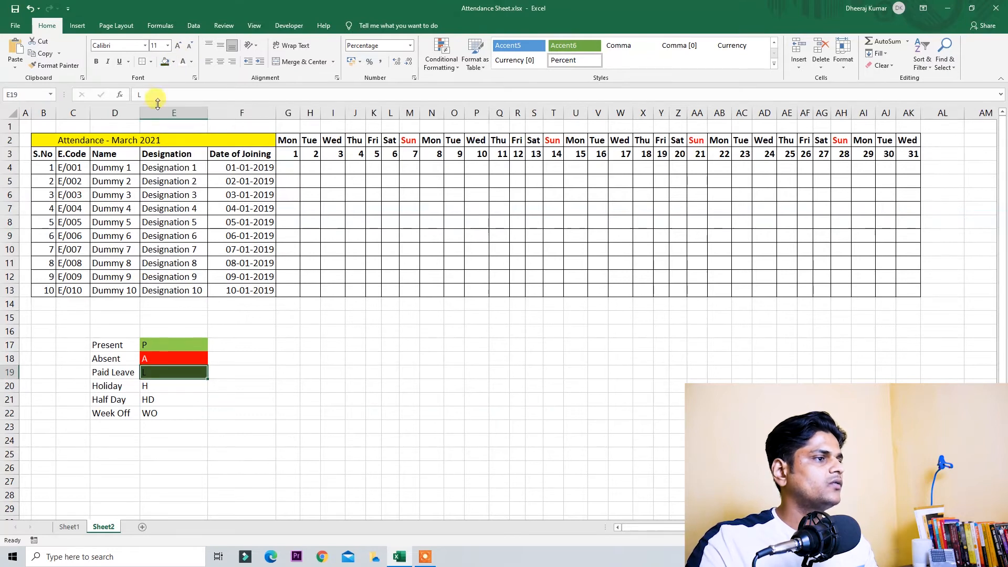
pyautogui.click(176, 387)
pyautogui.click(175, 62)
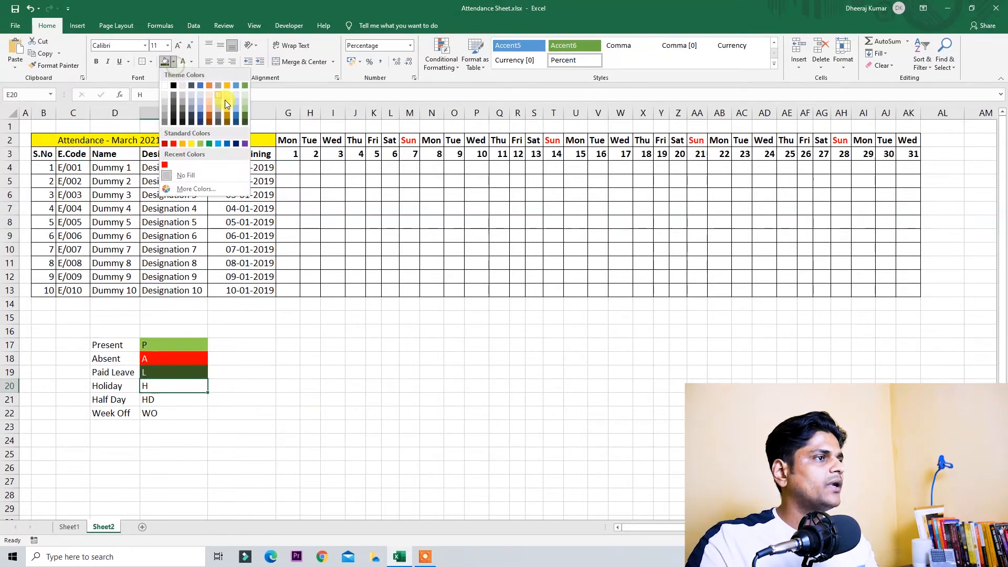
pyautogui.click(225, 102)
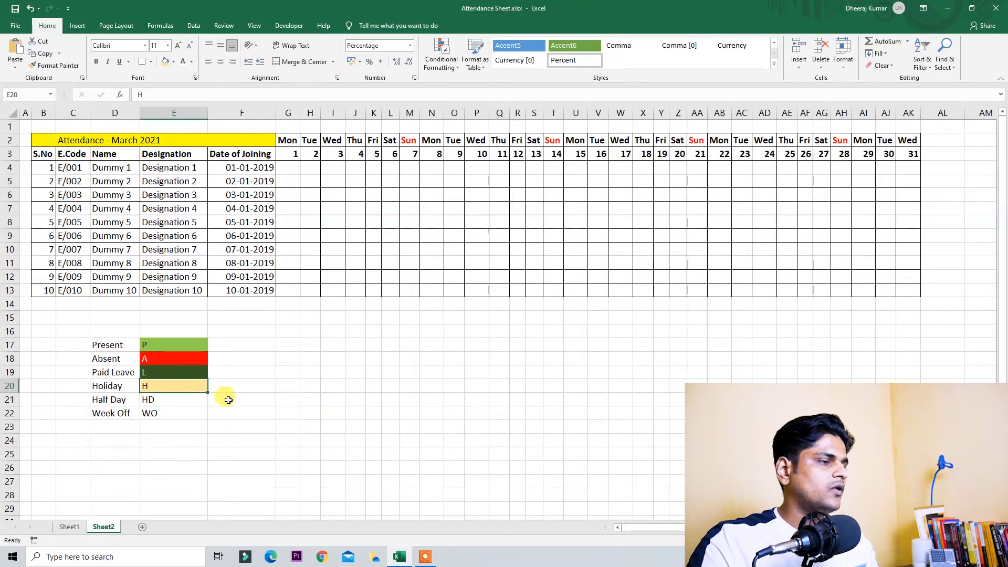
# Step: Fill HD light green and WO dark navy blue, then select the legend codes
pyautogui.click(168, 402)
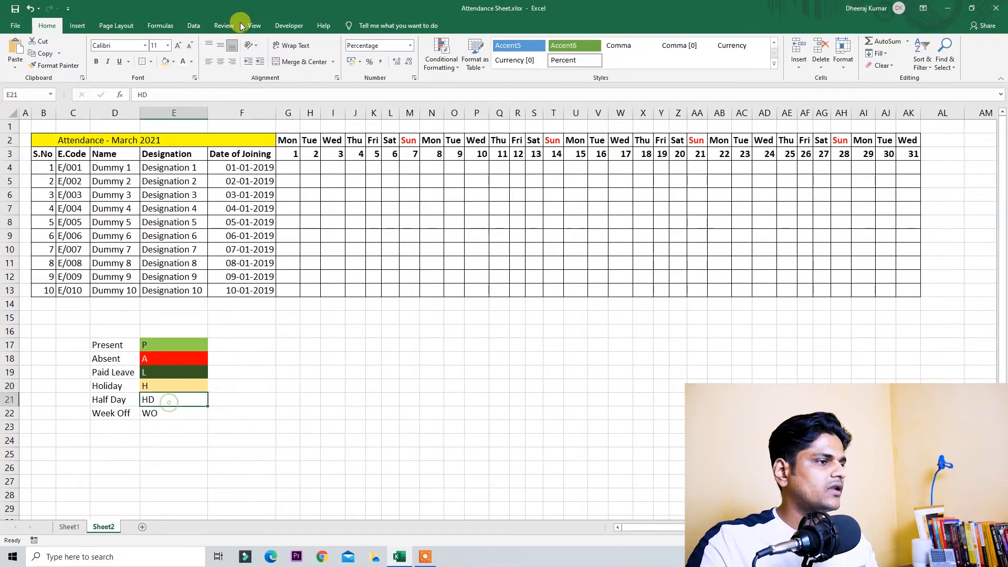
pyautogui.click(173, 61)
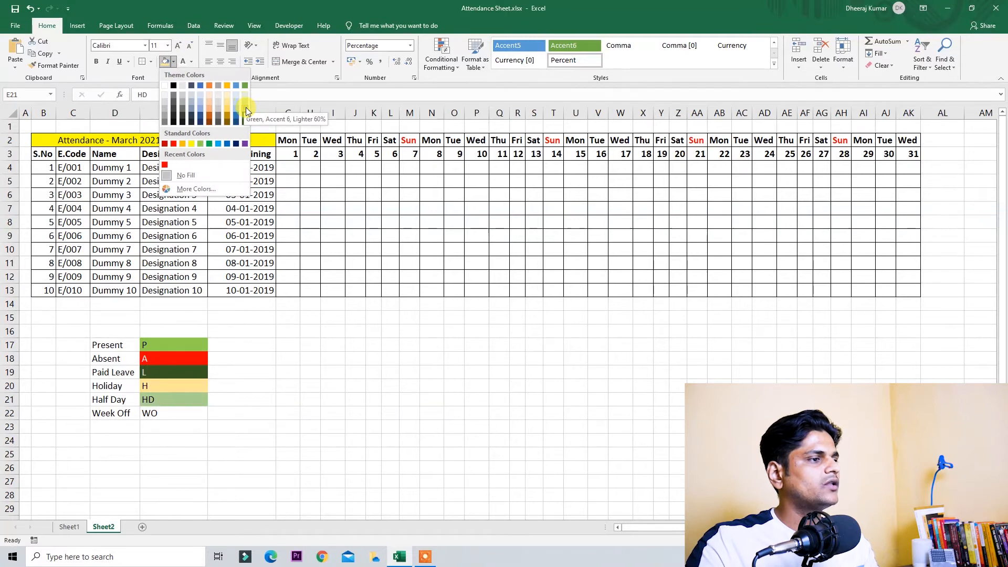
pyautogui.click(247, 103)
pyautogui.click(193, 416)
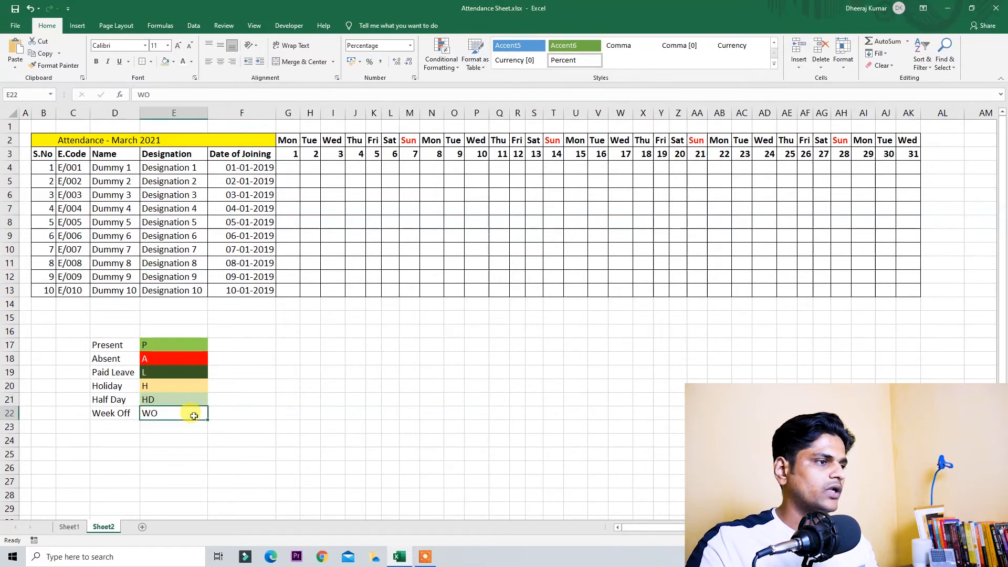
pyautogui.click(174, 62)
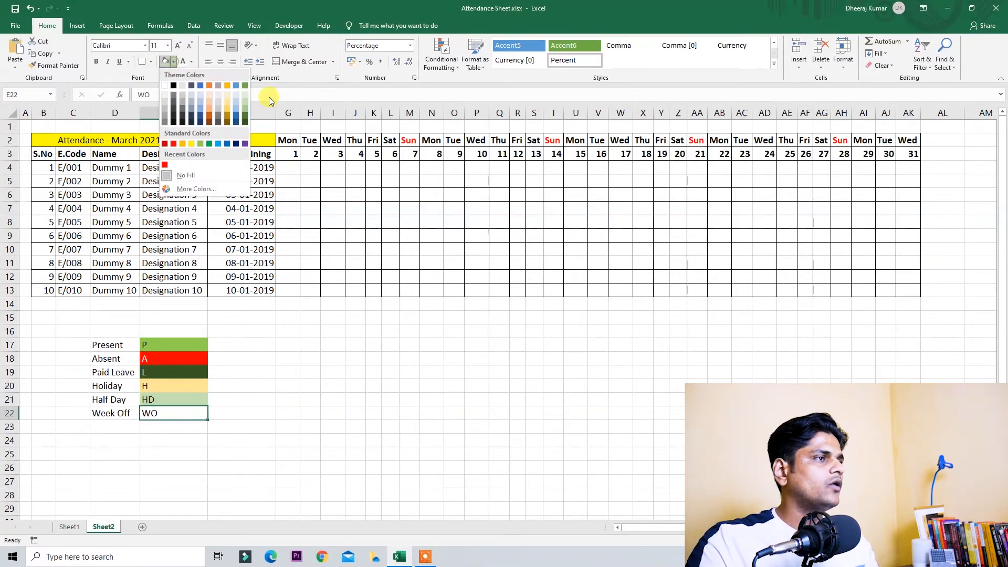
pyautogui.click(237, 123)
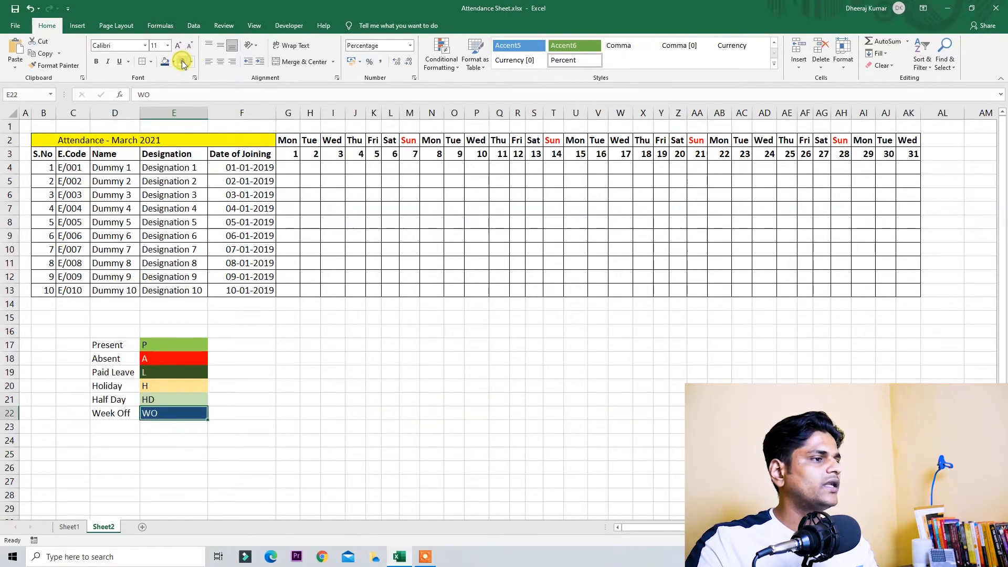
pyautogui.moveTo(178, 345); pyautogui.dragTo(181, 410)
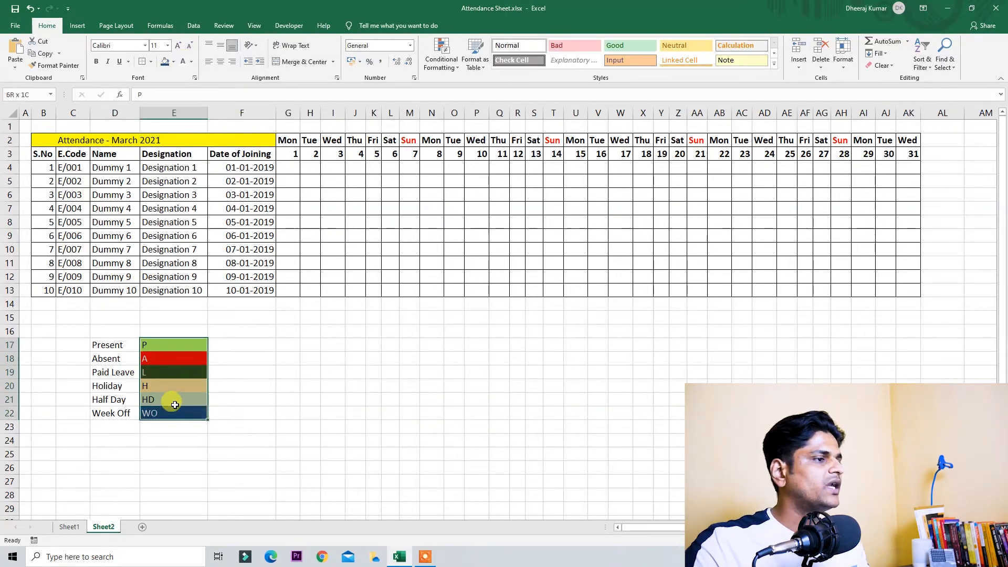
pyautogui.moveTo(111, 345); pyautogui.dragTo(198, 412)
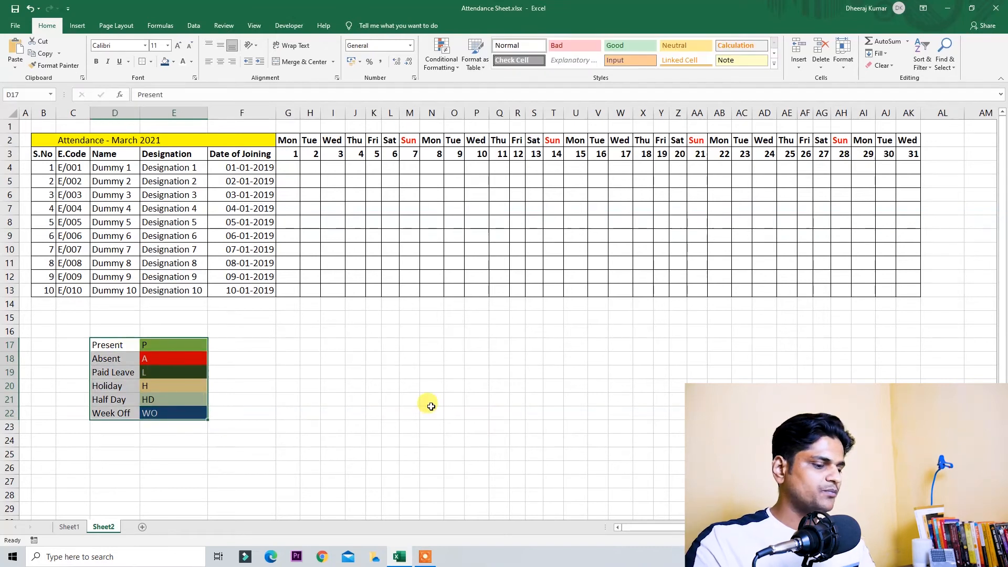
pyautogui.hotkey('ctrl', 'q')
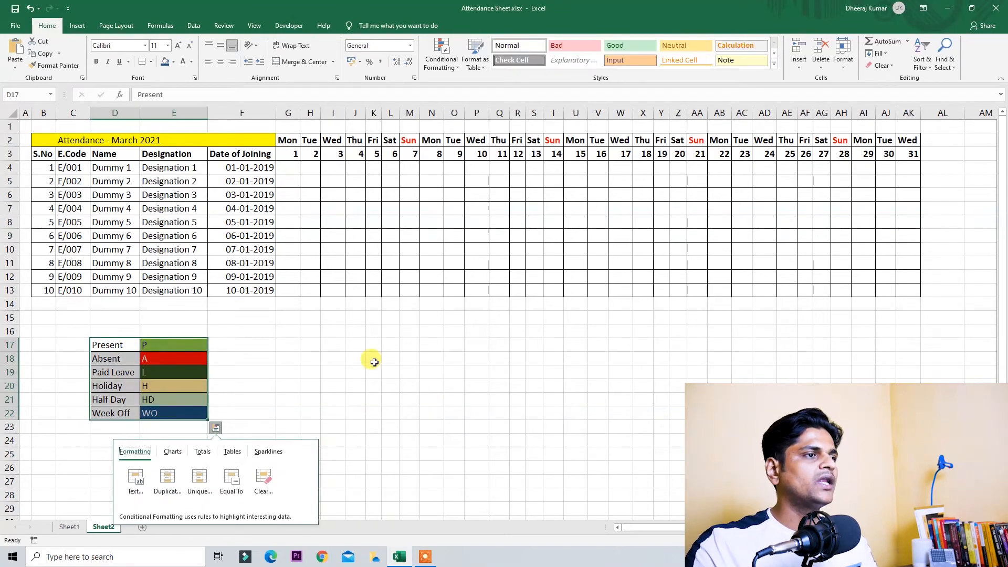
pyautogui.click(380, 363)
pyautogui.moveTo(288, 167); pyautogui.dragTo(901, 288)
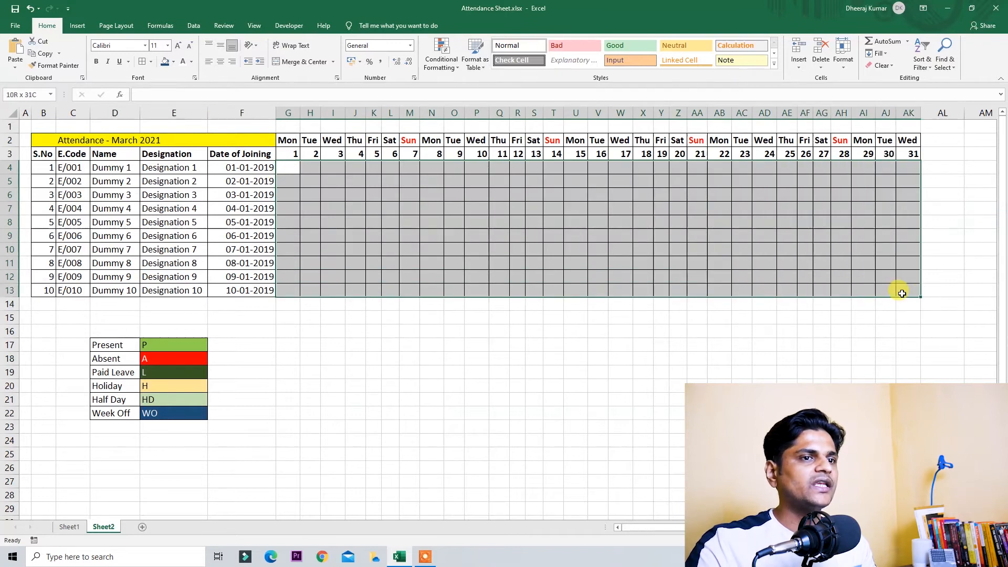
pyautogui.click(310, 368)
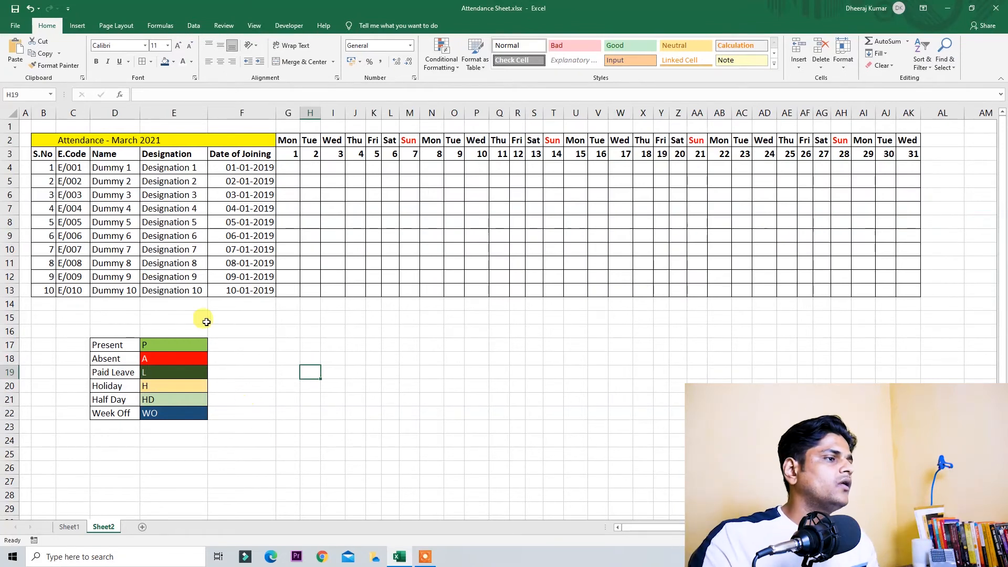
pyautogui.click(288, 167)
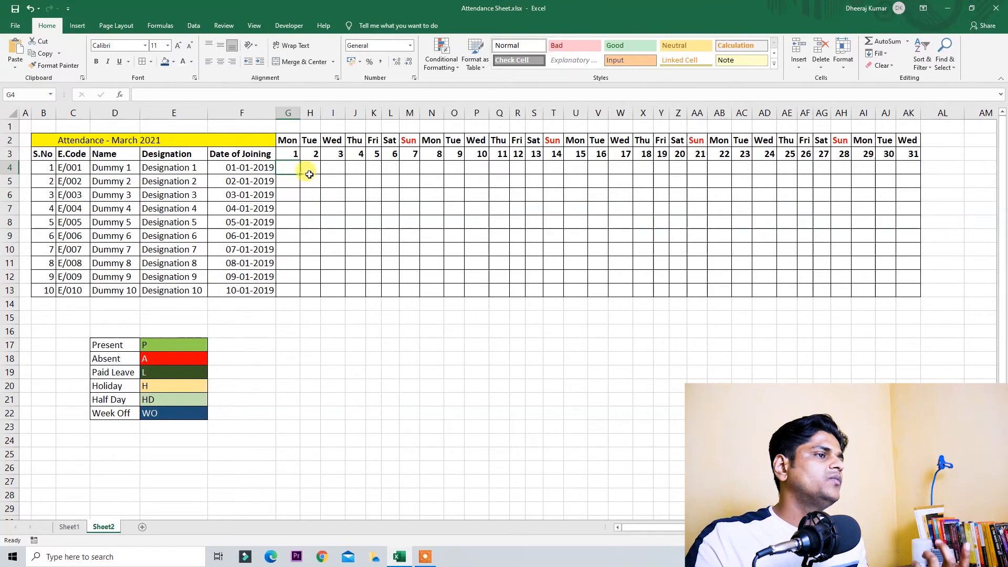
pyautogui.moveTo(152, 347); pyautogui.dragTo(175, 412)
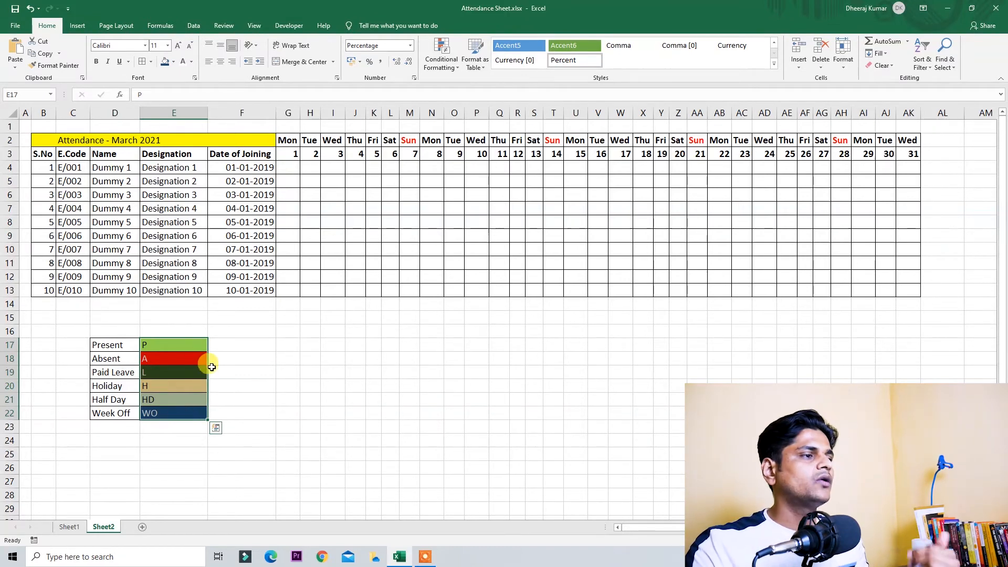
pyautogui.click(112, 333)
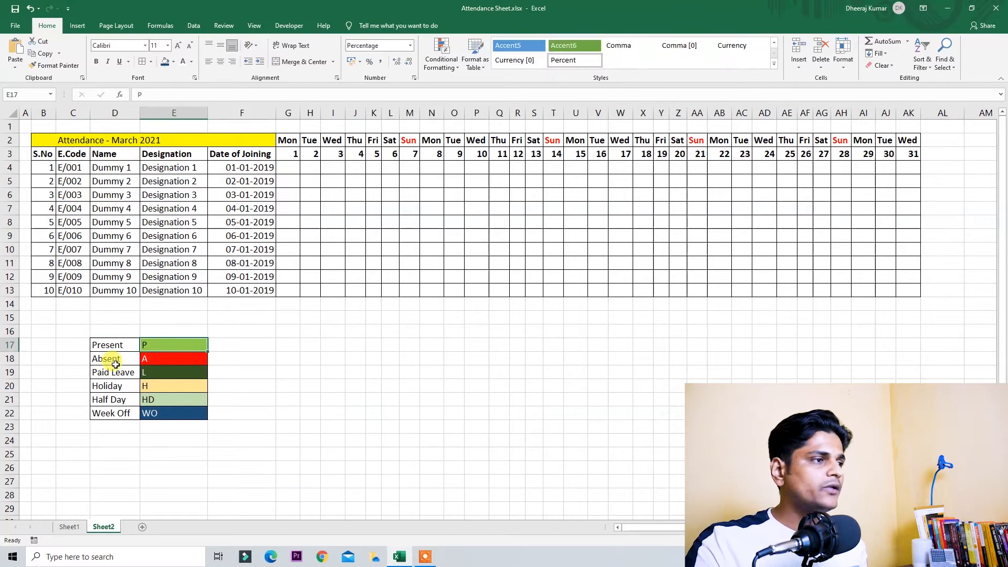
pyautogui.click(106, 357)
pyautogui.click(165, 362)
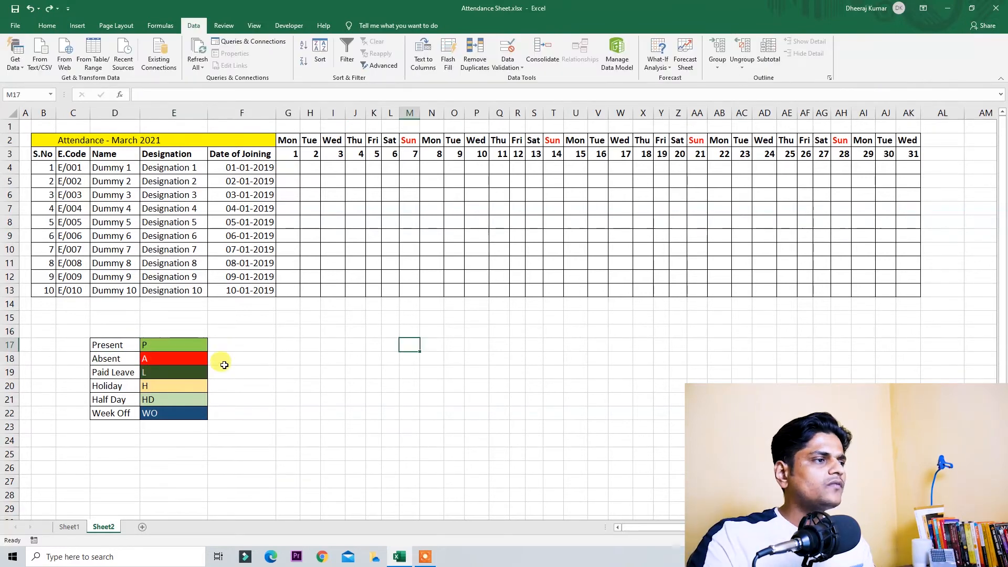
# Step: Add data validation to G4 allowing only a list sourced from legend codes E17:E22
pyautogui.moveTo(181, 346); pyautogui.dragTo(196, 412)
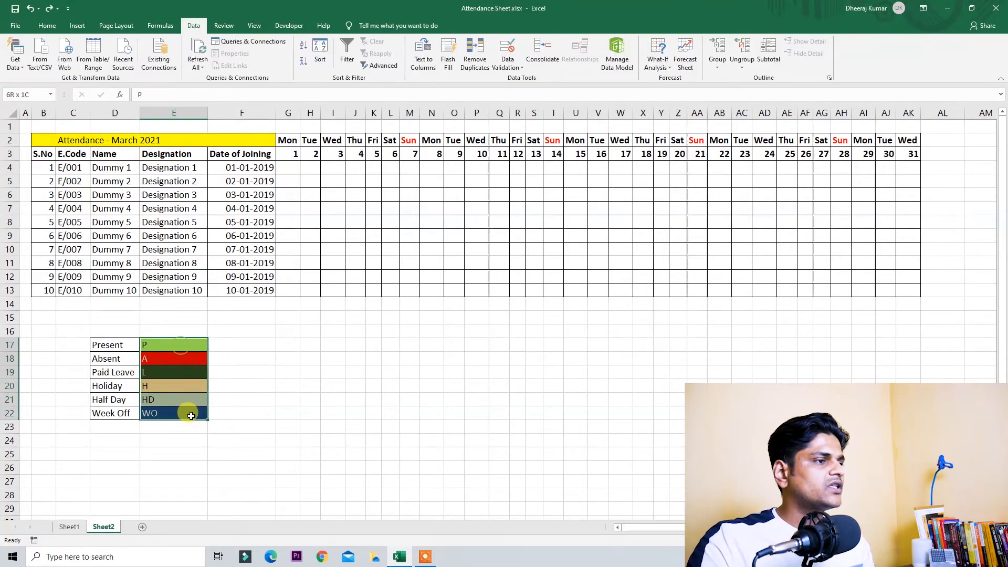
pyautogui.click(292, 166)
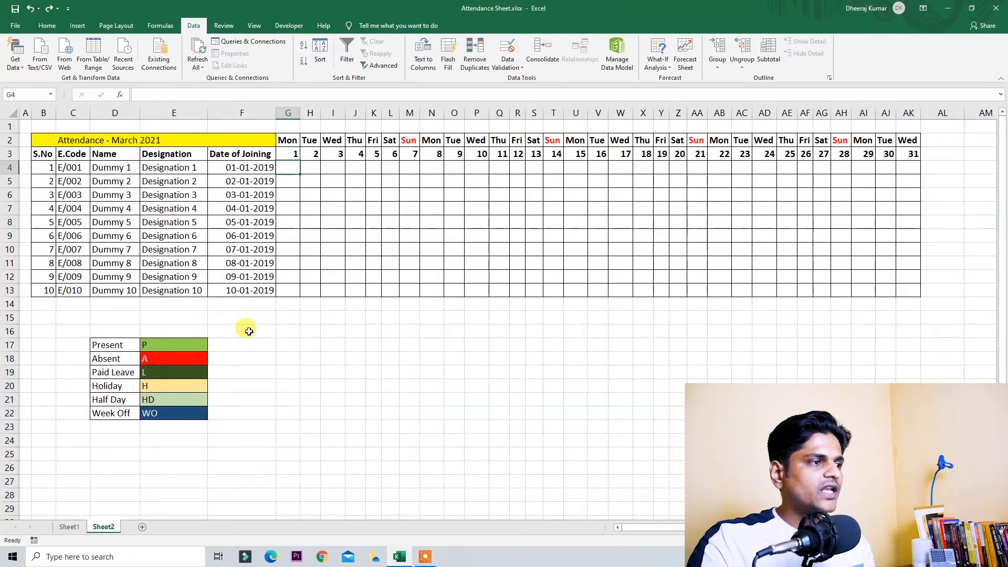
pyautogui.click(521, 67)
pyautogui.click(531, 80)
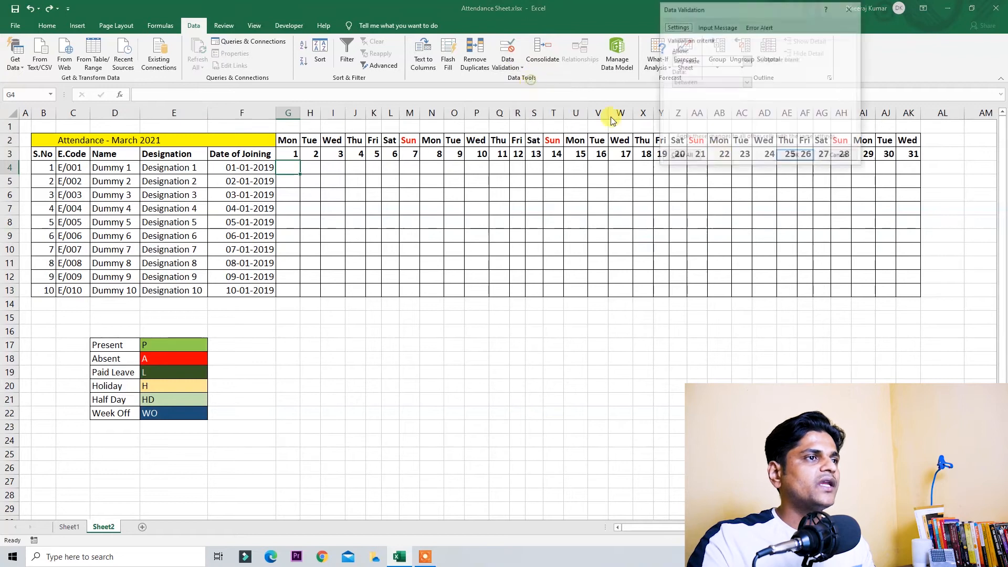
pyautogui.click(688, 61)
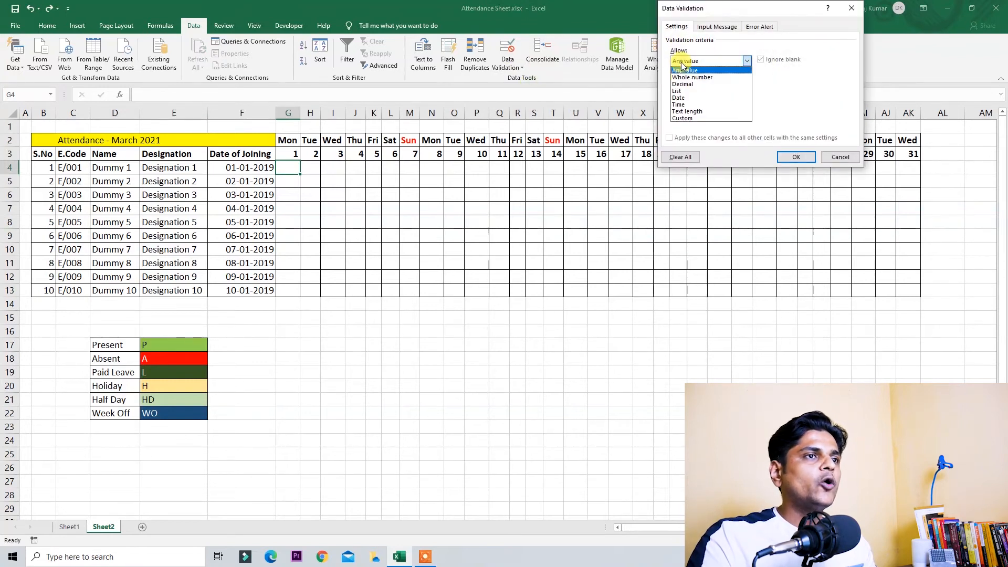
pyautogui.click(691, 91)
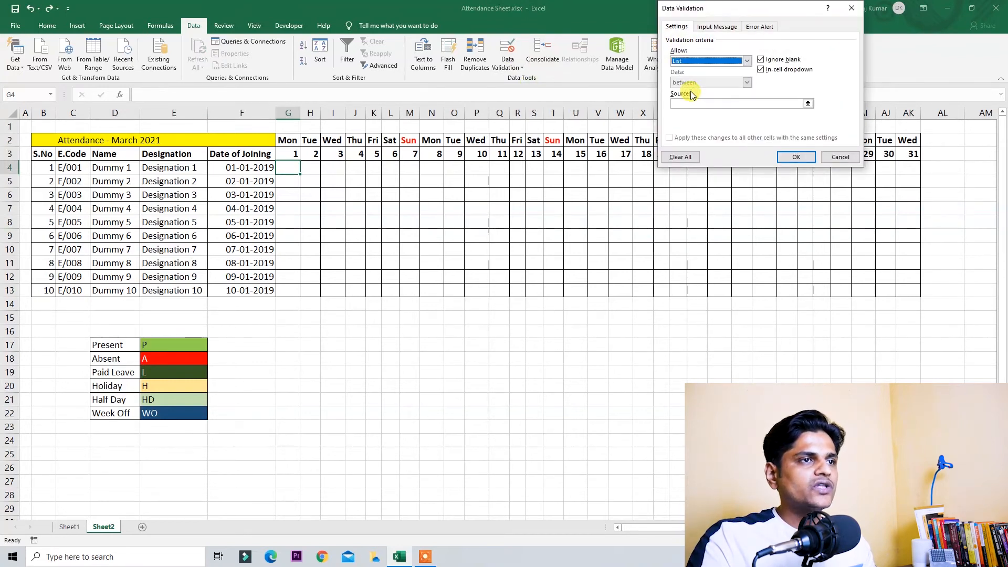
pyautogui.click(700, 103)
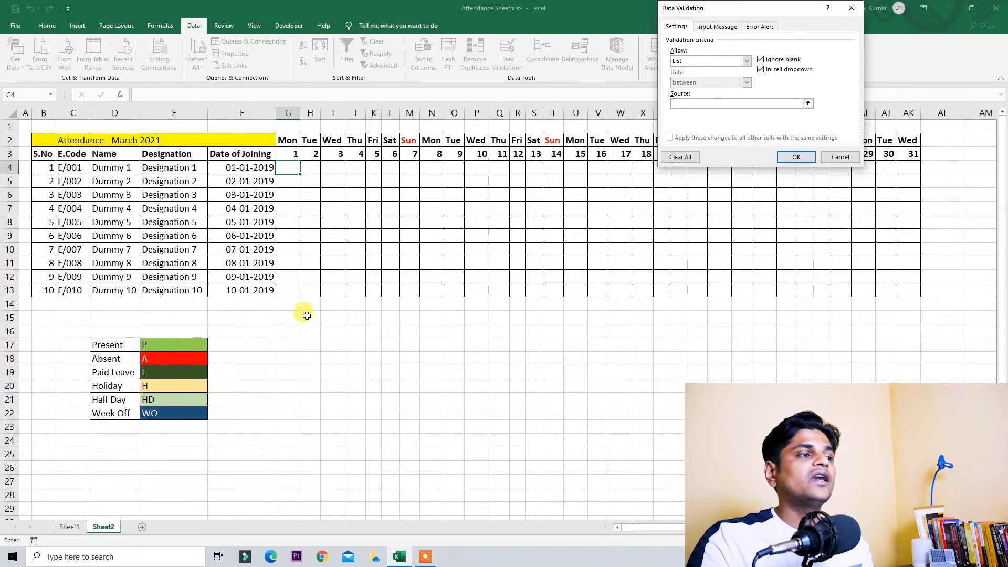
pyautogui.moveTo(180, 344); pyautogui.dragTo(191, 413)
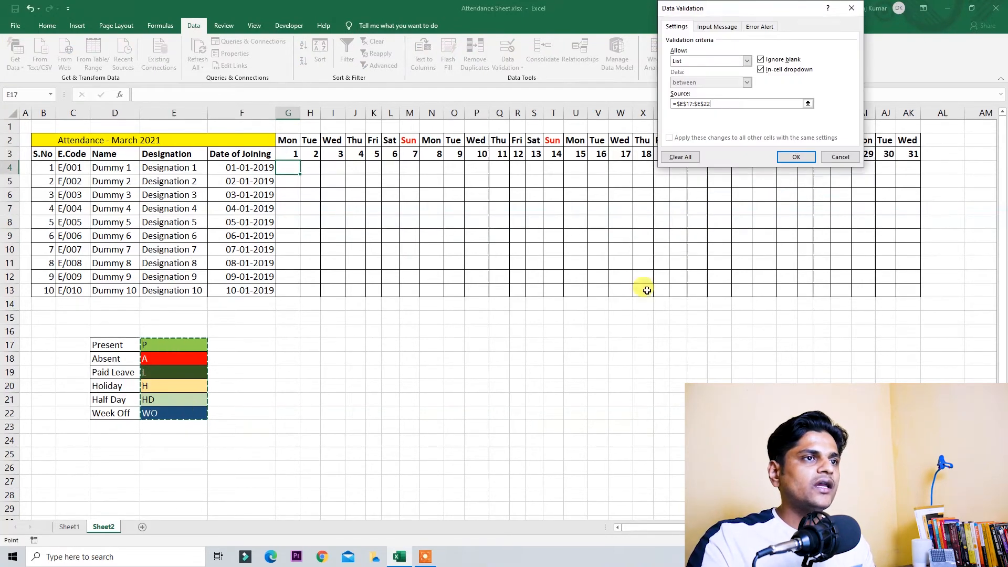
pyautogui.click(796, 156)
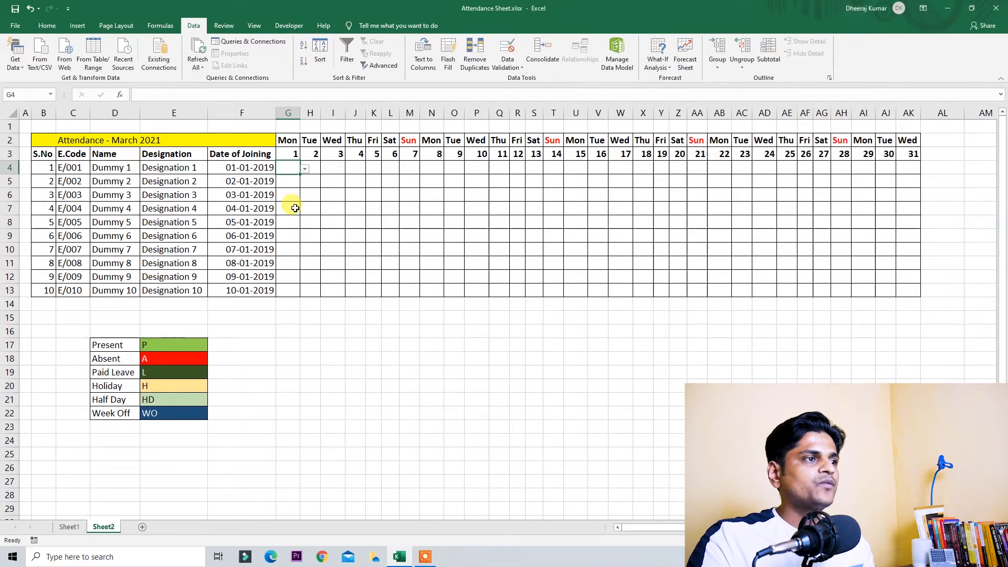
# Step: Test G4's dropdown by choosing A and HD, then enter A
pyautogui.click(305, 169)
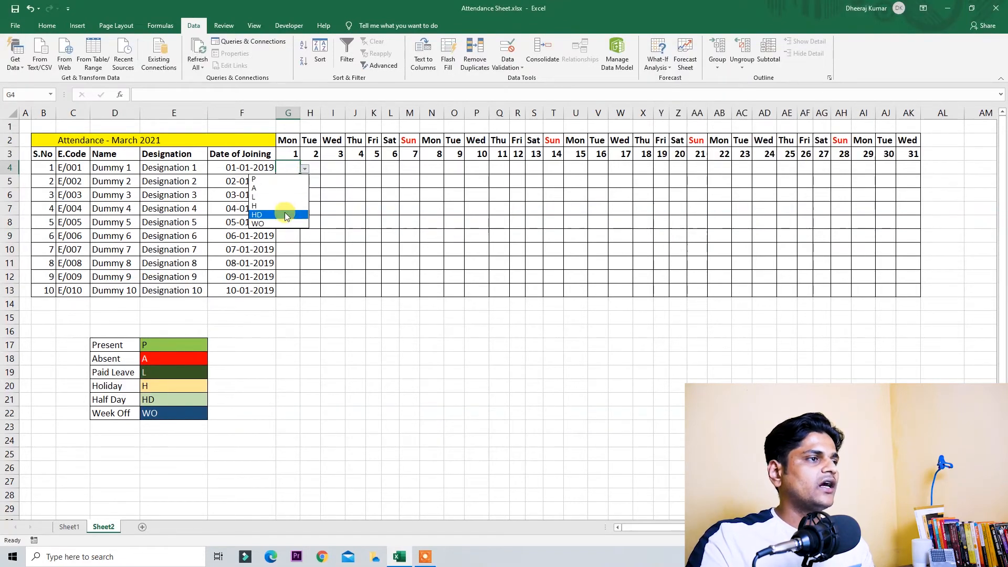
pyautogui.click(289, 188)
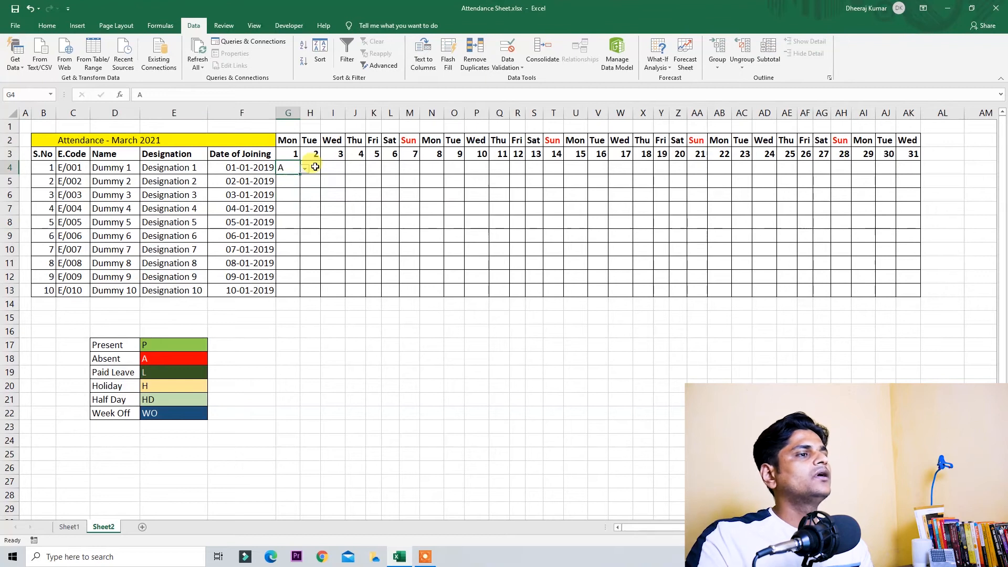
pyautogui.click(305, 169)
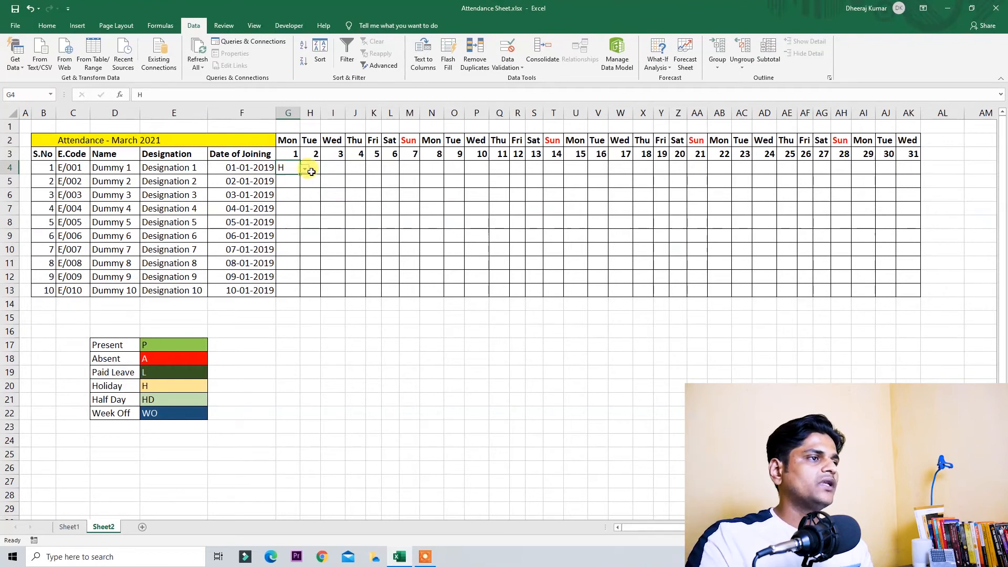
pyautogui.click(305, 168)
pyautogui.click(294, 219)
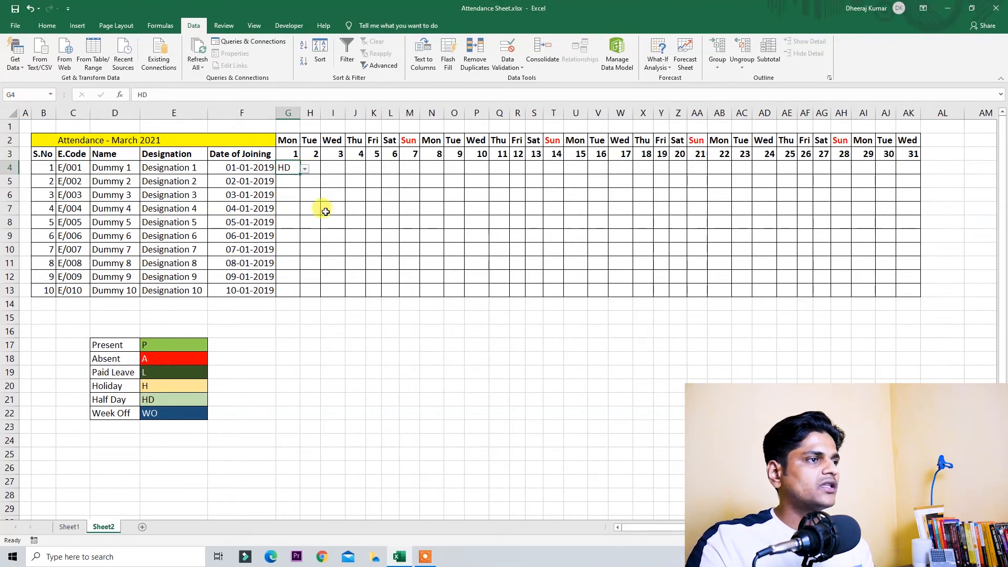
pyautogui.write('A')
pyautogui.press('Return')
# Step: Try the invalid code O in G4, cancel the rejection, and recheck G4
pyautogui.press('Up')
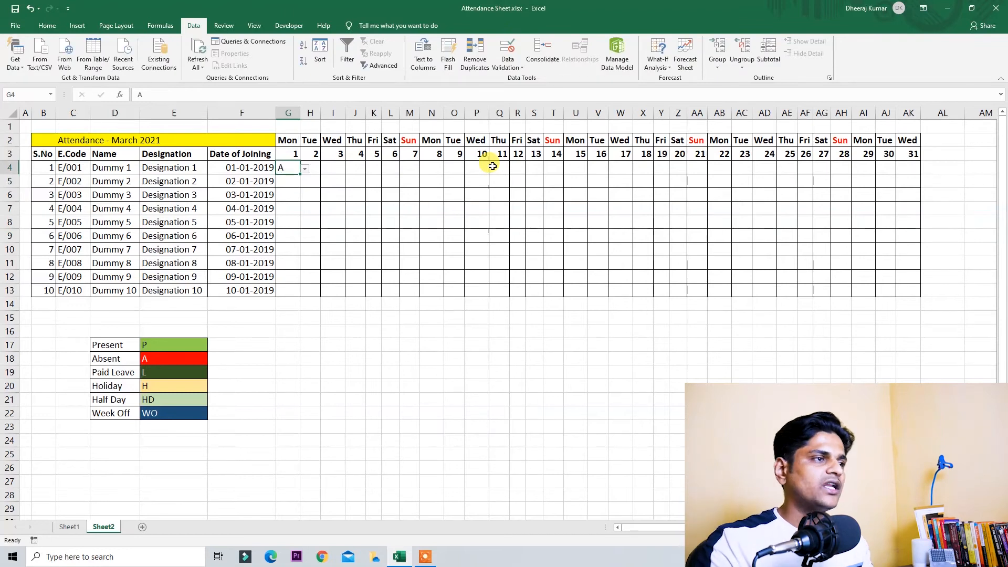
pyautogui.write('O')
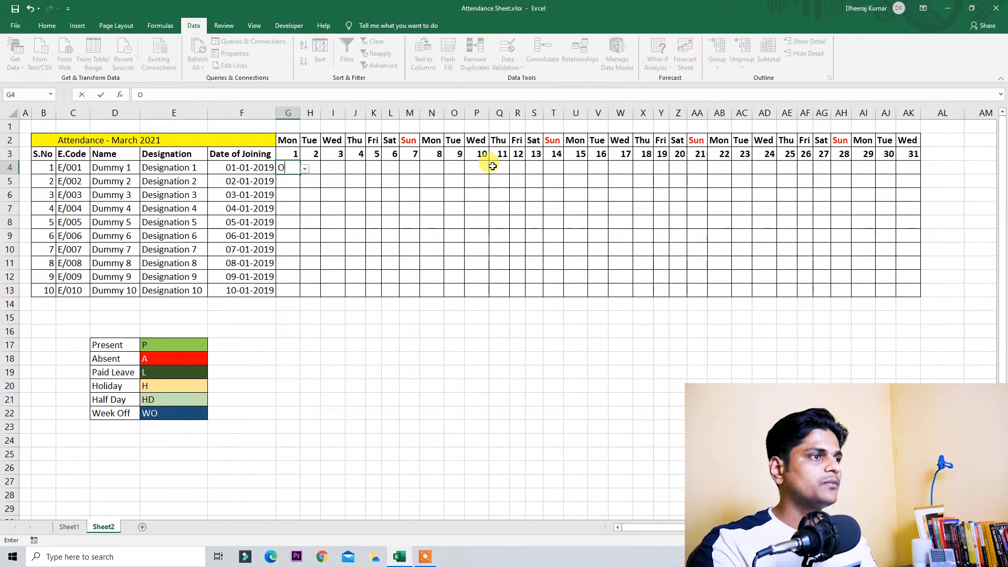
pyautogui.press('Return')
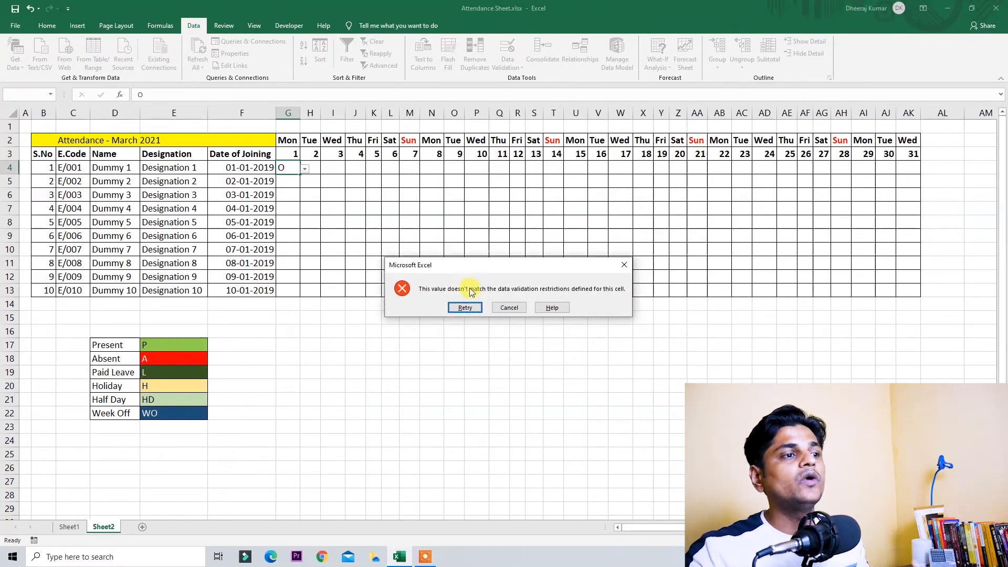
pyautogui.click(509, 307)
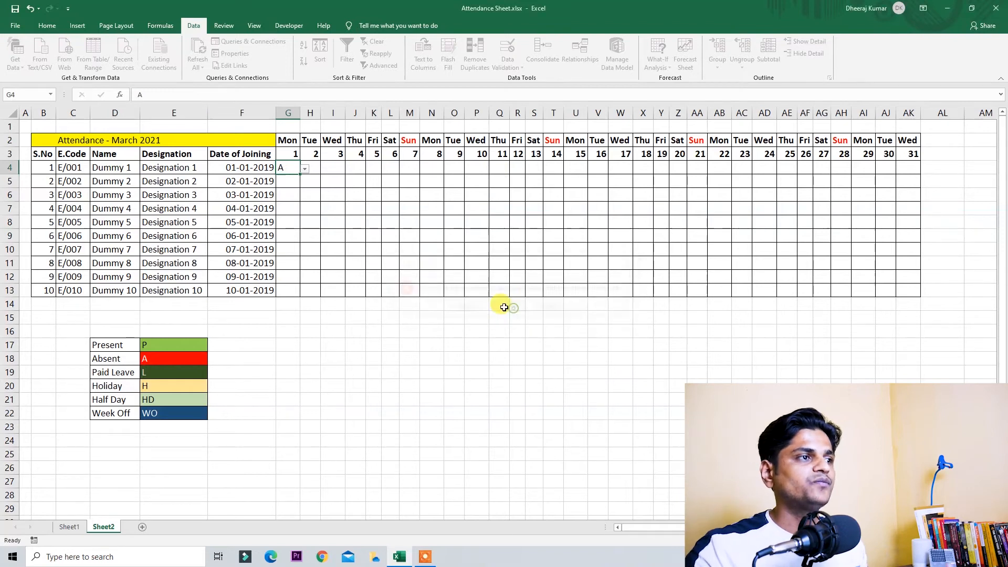
pyautogui.click(314, 206)
pyautogui.click(290, 169)
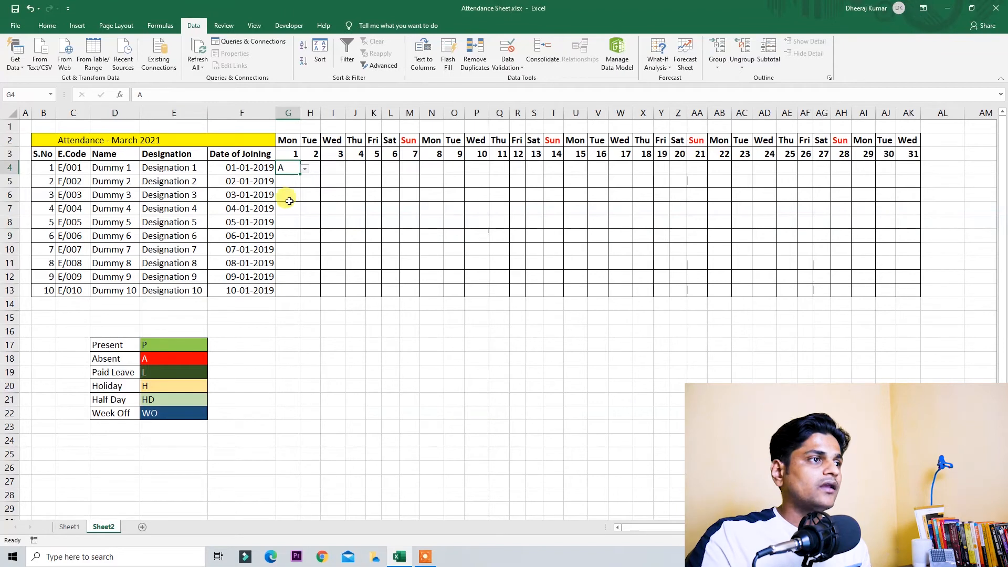
# Step: Select the legend codes H, P and A
pyautogui.moveTo(81, 372); pyautogui.dragTo(228, 507)
pyautogui.click(202, 385)
pyautogui.click(172, 343)
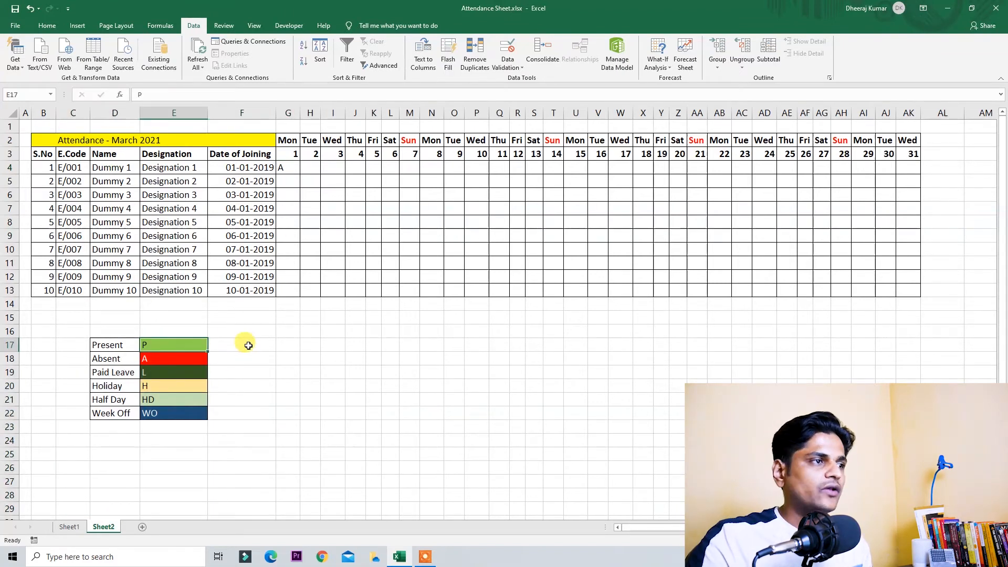
pyautogui.click(186, 359)
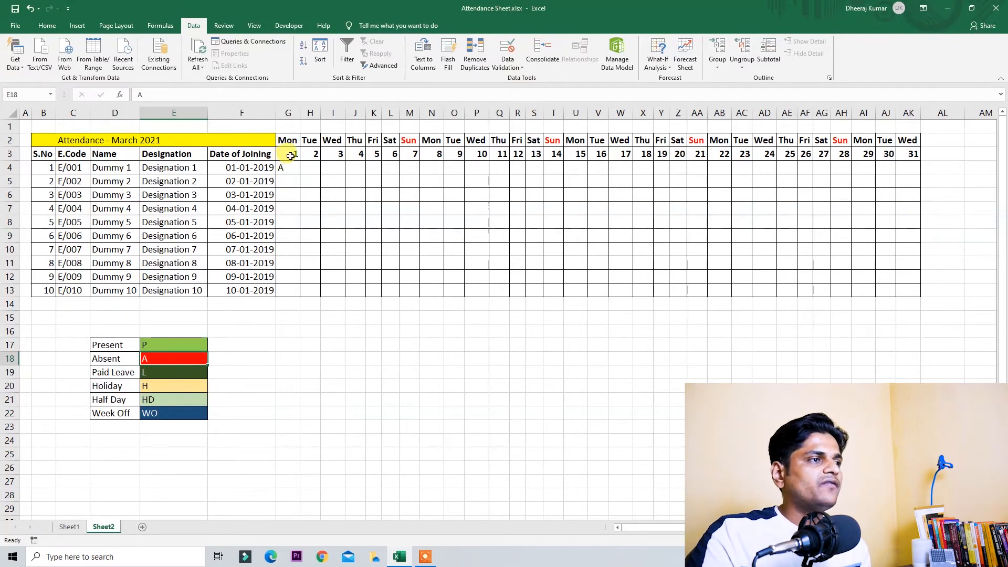
# Step: Centre-align the day columns G through AK, then return to cell G4
pyautogui.moveTo(288, 112); pyautogui.dragTo(886, 113)
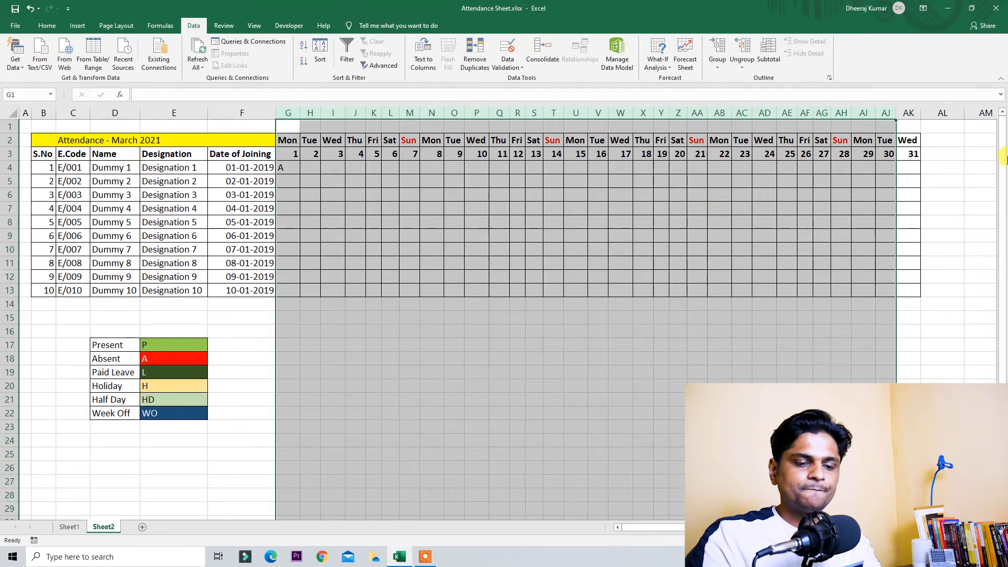
pyautogui.hotkey('shift', 'Right')
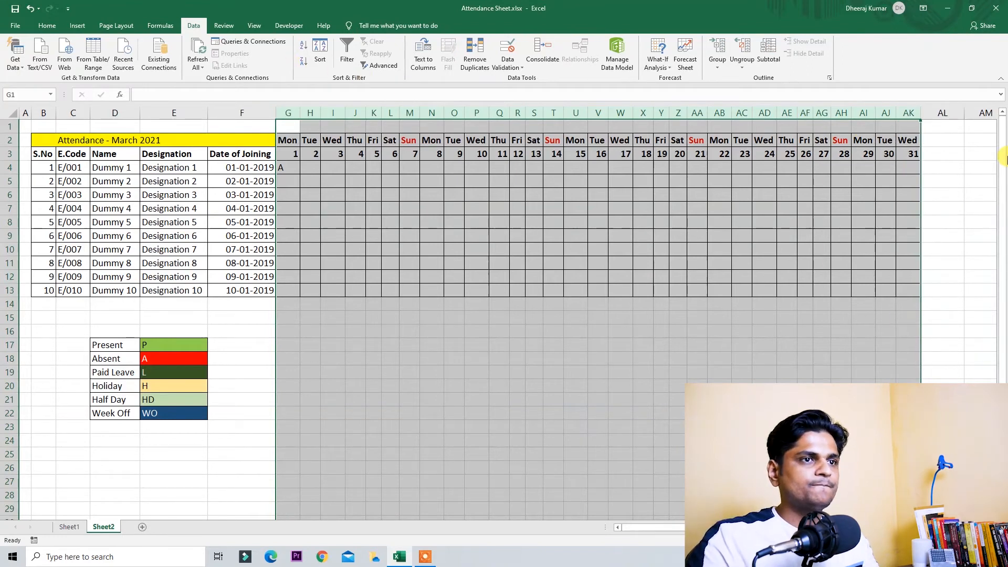
pyautogui.click(47, 25)
pyautogui.click(220, 61)
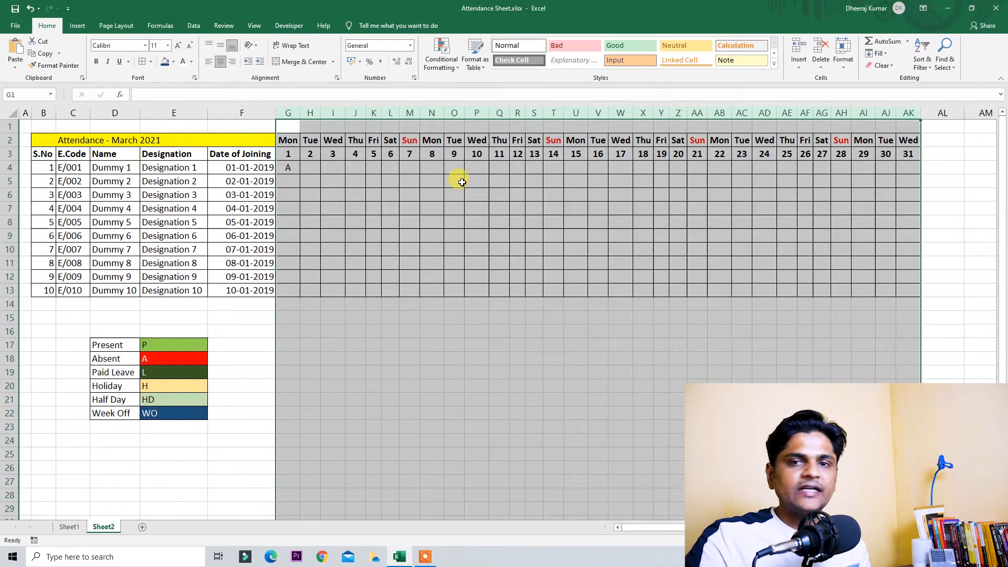
pyautogui.click(391, 205)
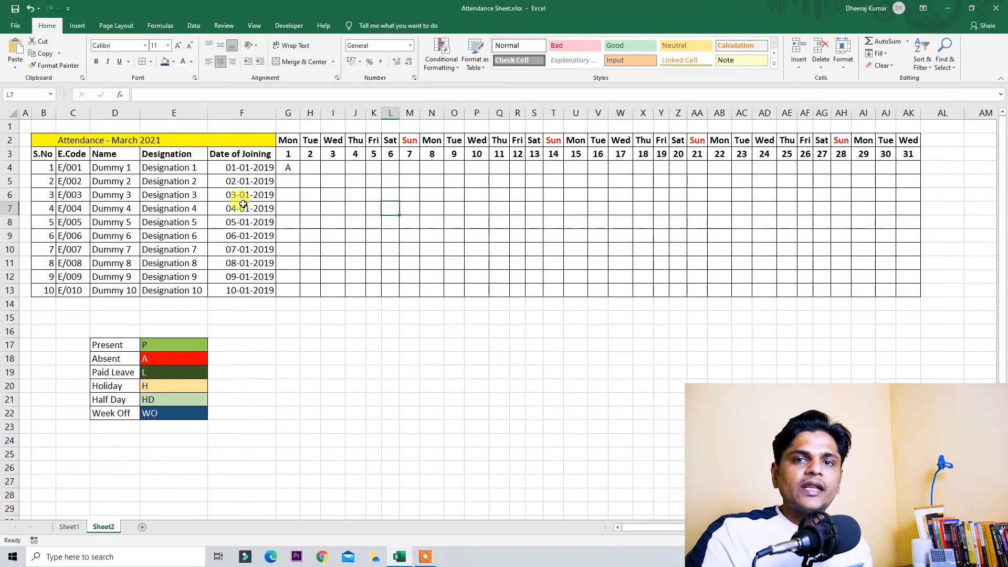
pyautogui.click(288, 169)
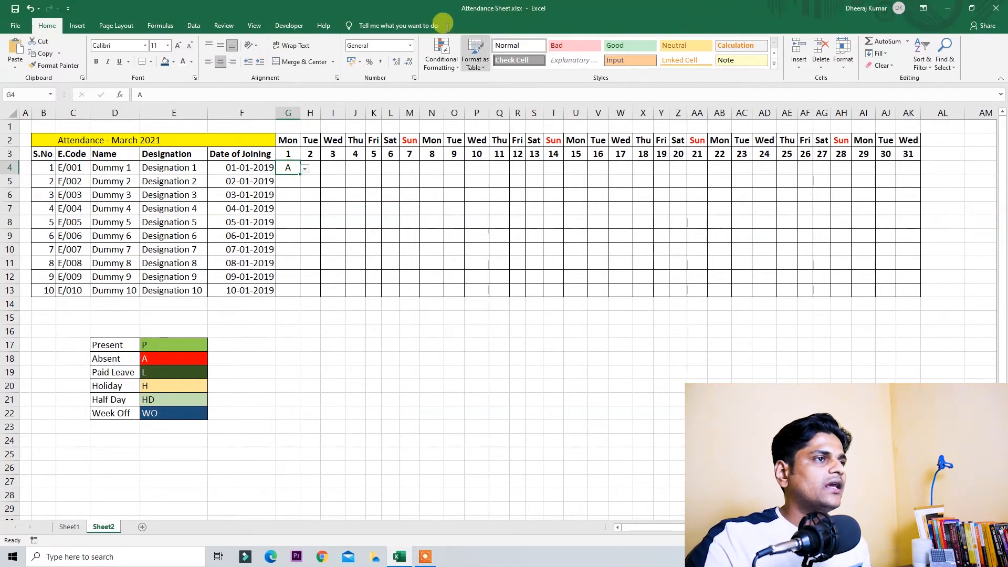
# Step: Add a conditional rule filling cells equal to P green, then enter P in G4
pyautogui.click(448, 67)
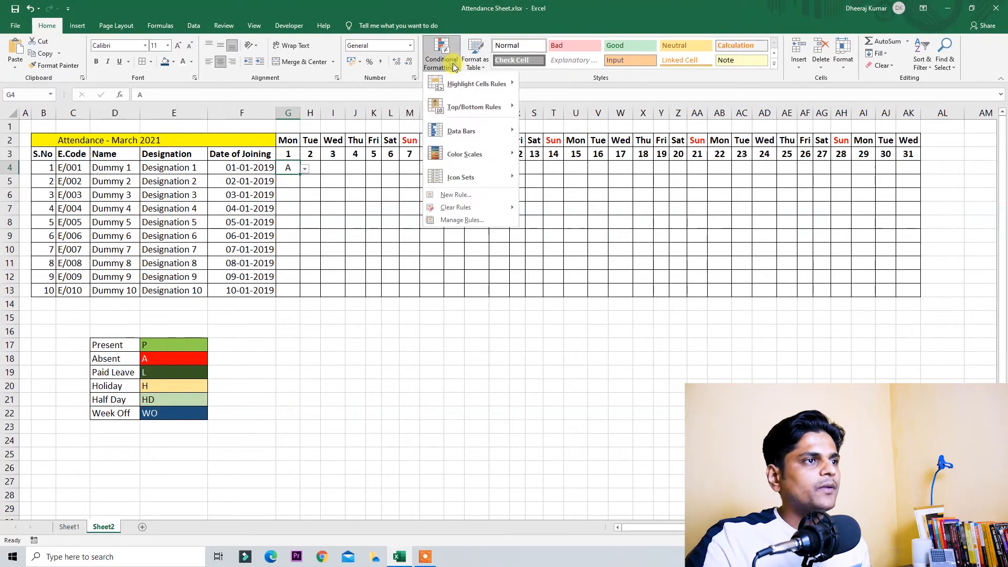
pyautogui.click(482, 196)
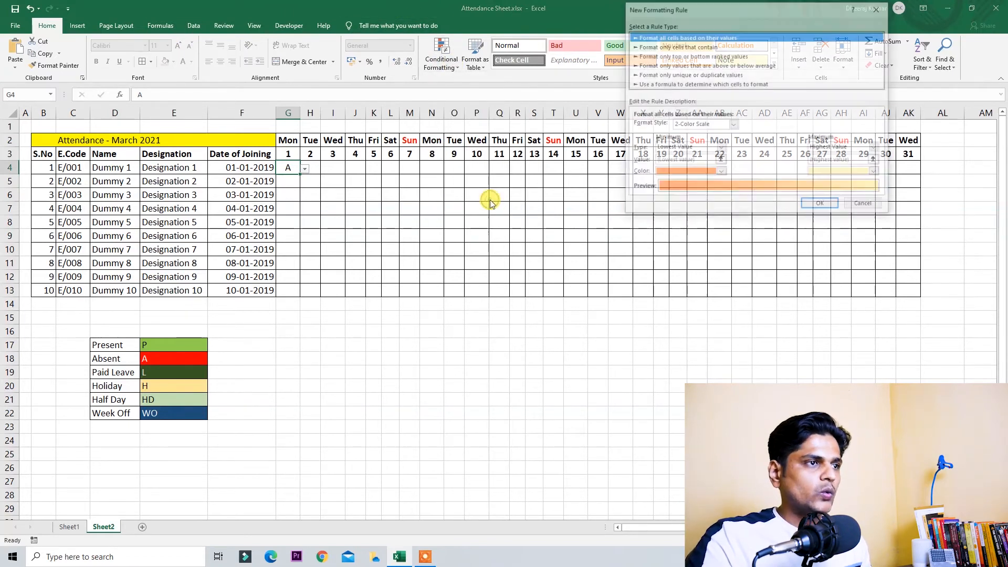
pyautogui.click(685, 47)
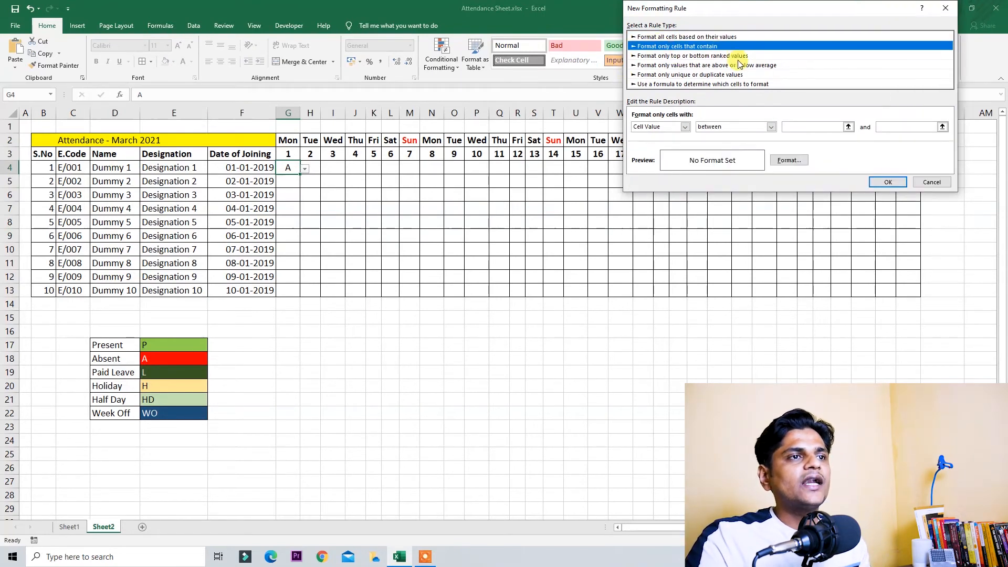
pyautogui.click(740, 131)
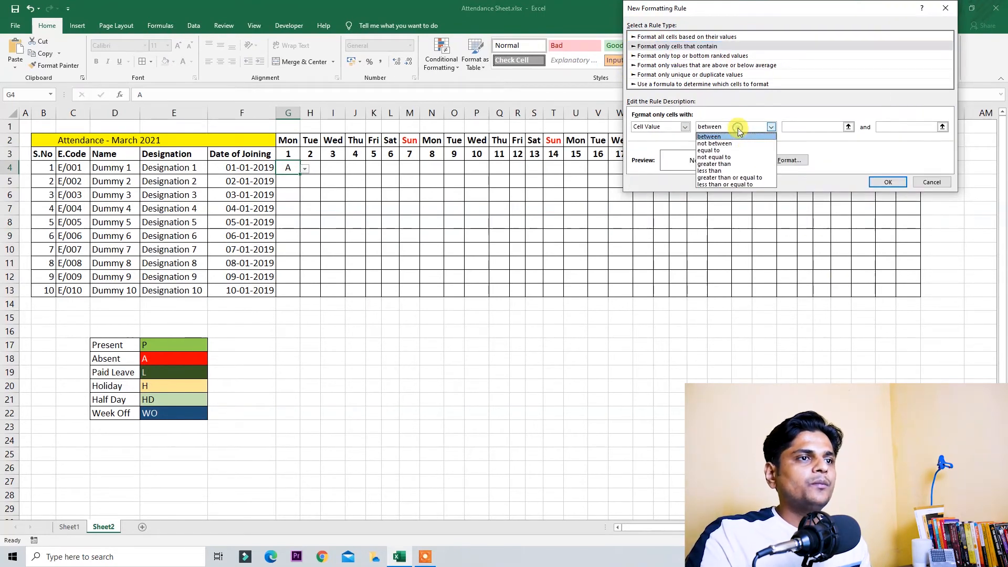
pyautogui.click(741, 150)
pyautogui.click(813, 128)
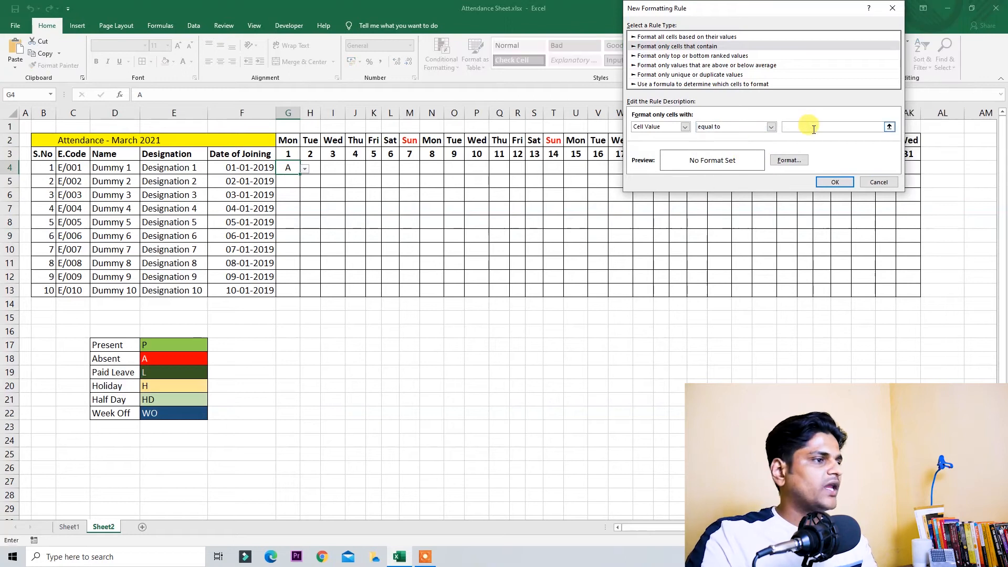
pyautogui.write('P')
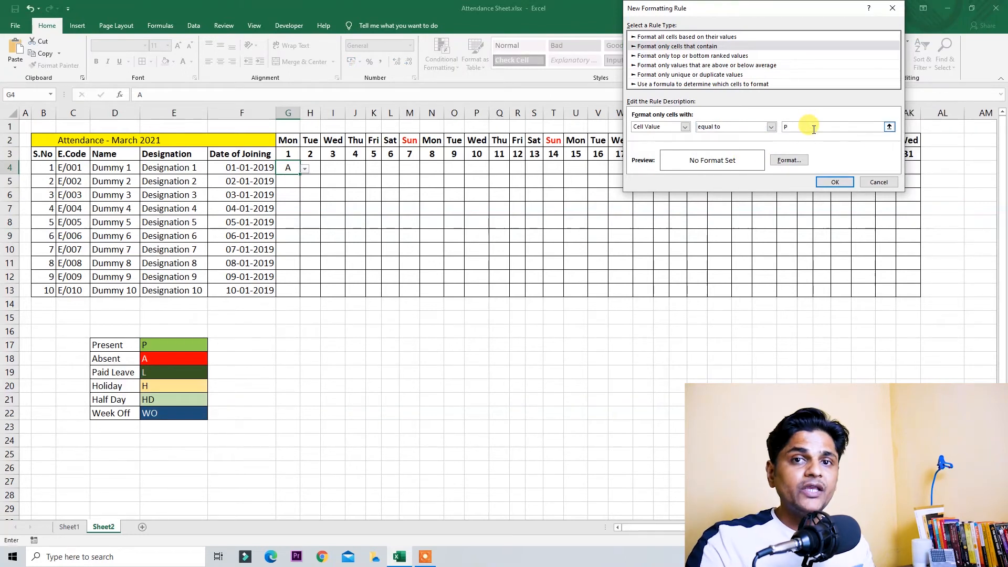
pyautogui.click(793, 162)
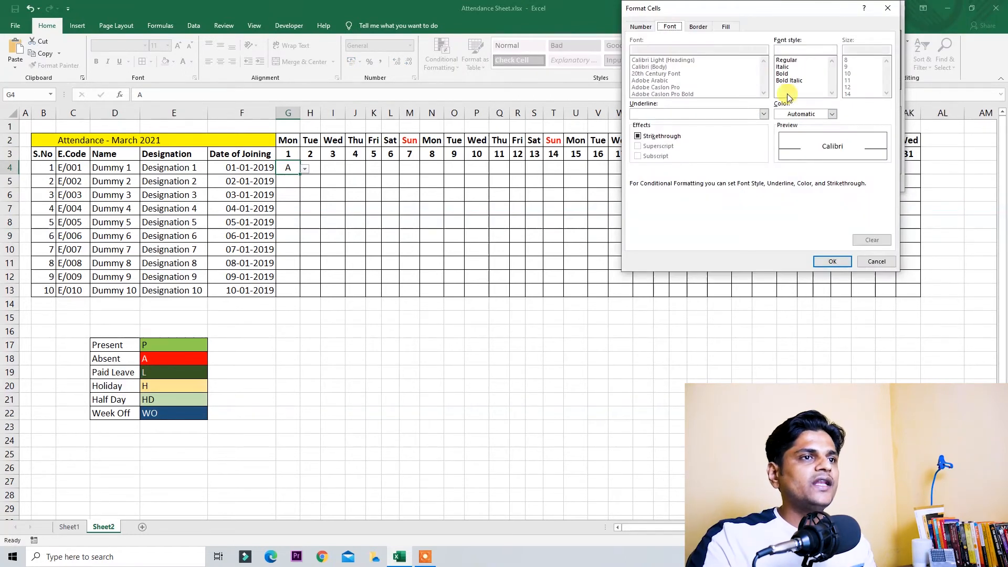
pyautogui.click(732, 29)
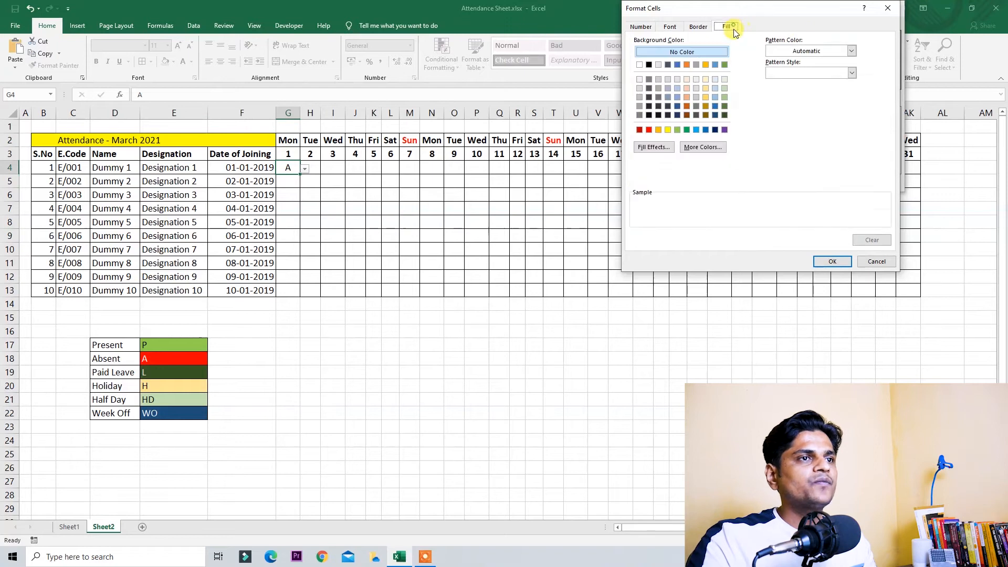
pyautogui.click(678, 129)
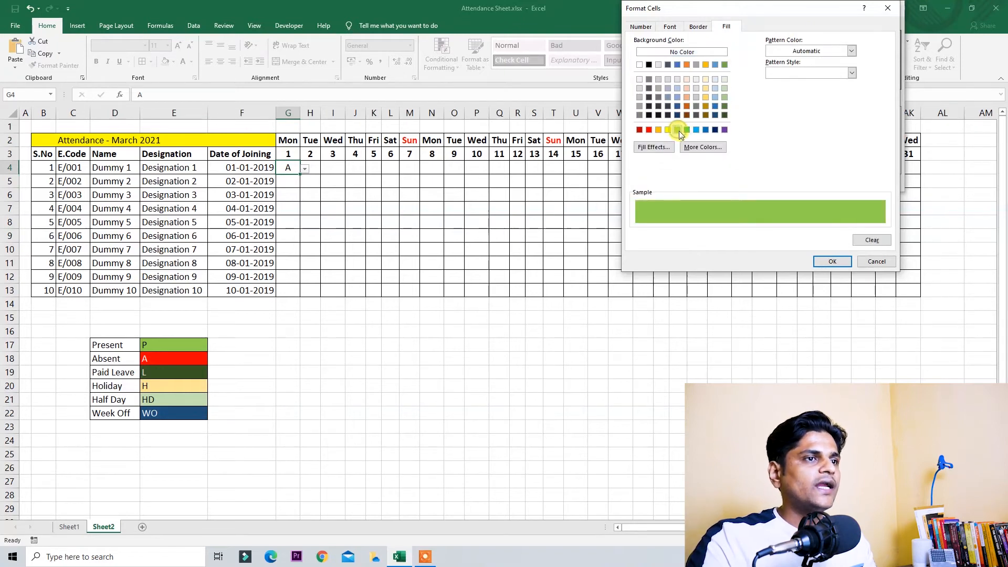
pyautogui.click(832, 261)
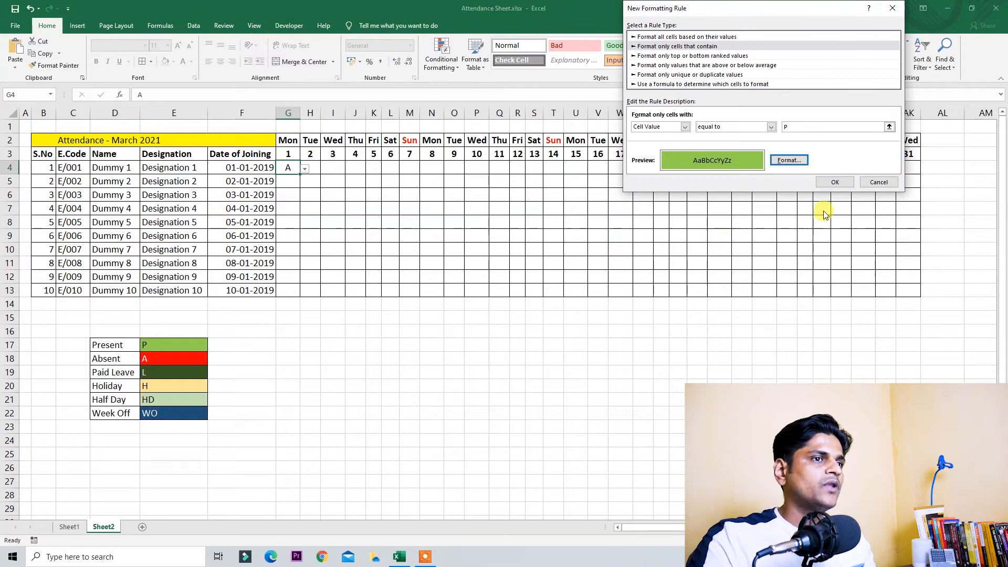
pyautogui.click(835, 182)
pyautogui.write('P')
pyautogui.press('Return')
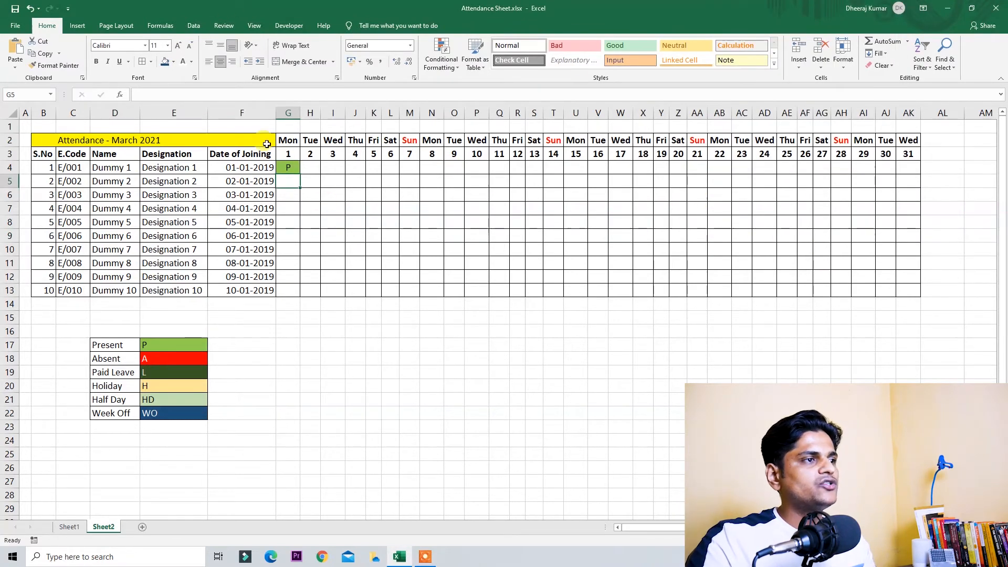
# Step: Start a new conditional rule on G4 matching cells equal to A
pyautogui.click(288, 167)
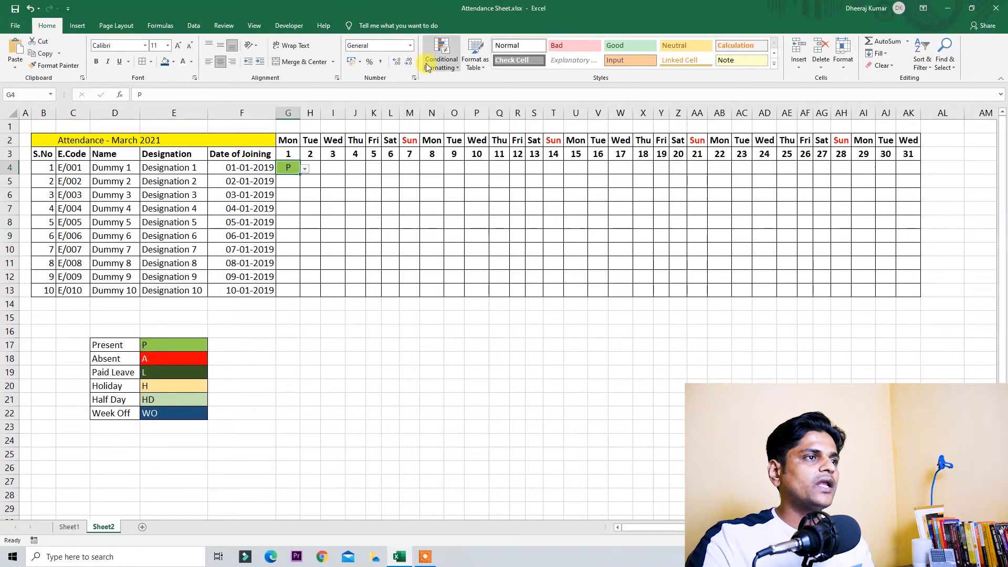
pyautogui.click(441, 59)
pyautogui.click(456, 196)
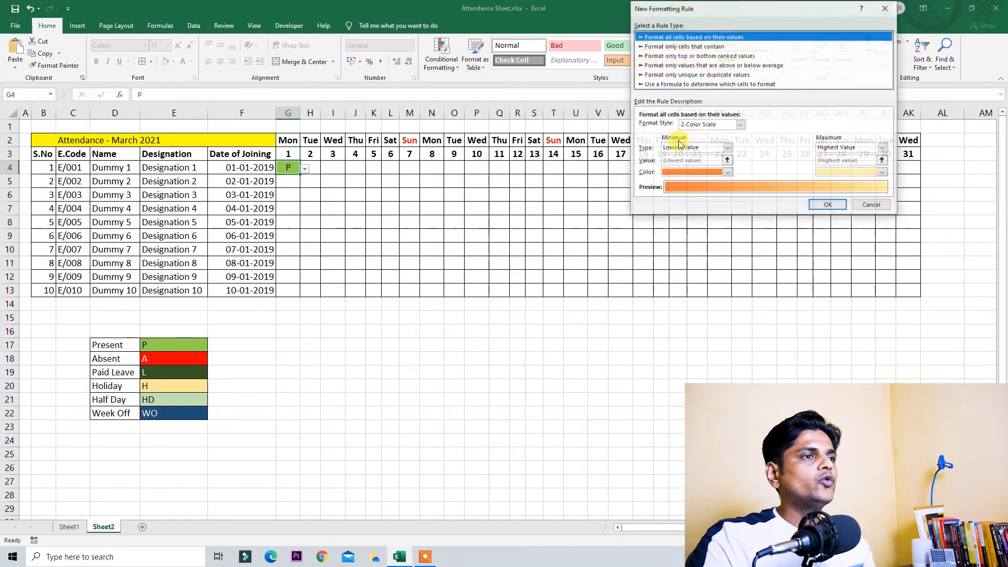
pyautogui.click(685, 48)
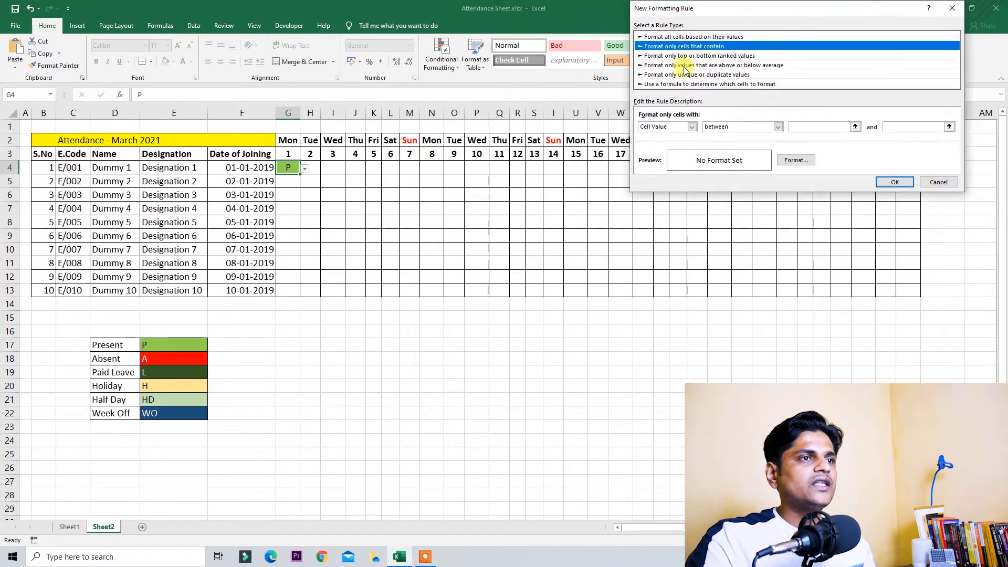
pyautogui.click(730, 126)
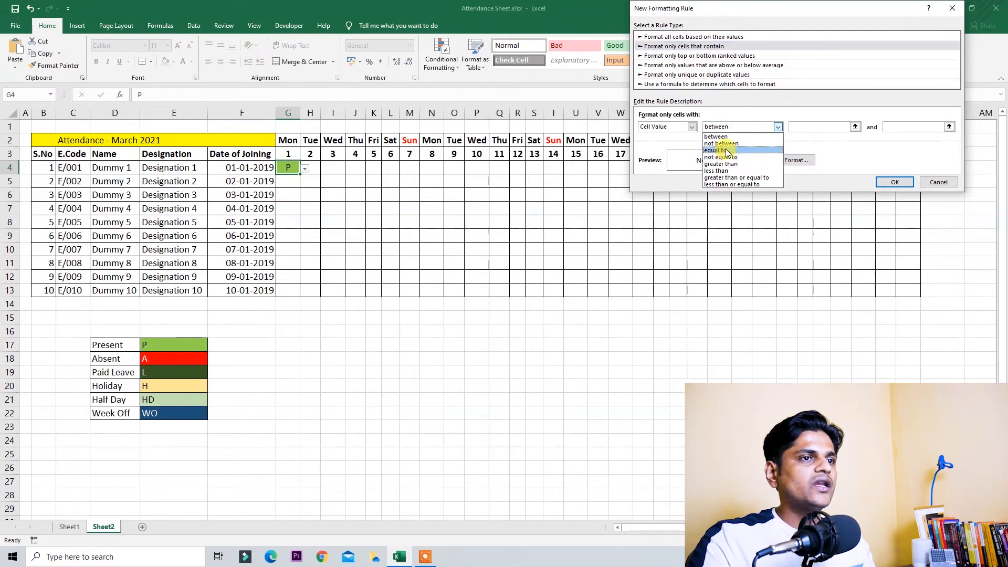
pyautogui.click(723, 150)
pyautogui.click(829, 128)
pyautogui.write('A')
# Step: Format A matches with red fill and white text, save the rule, and enter A
pyautogui.click(796, 160)
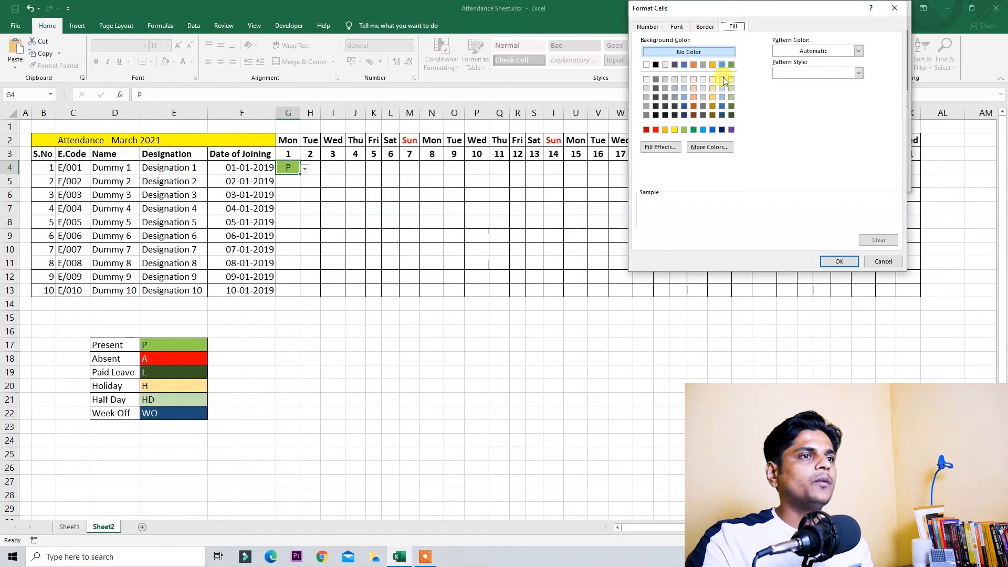
pyautogui.click(656, 129)
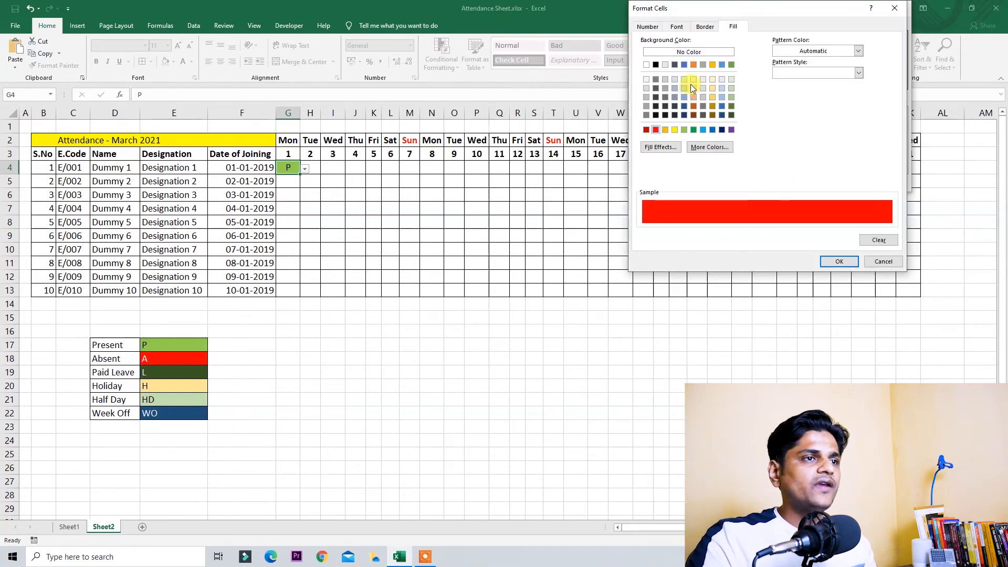
pyautogui.click(677, 27)
pyautogui.click(840, 115)
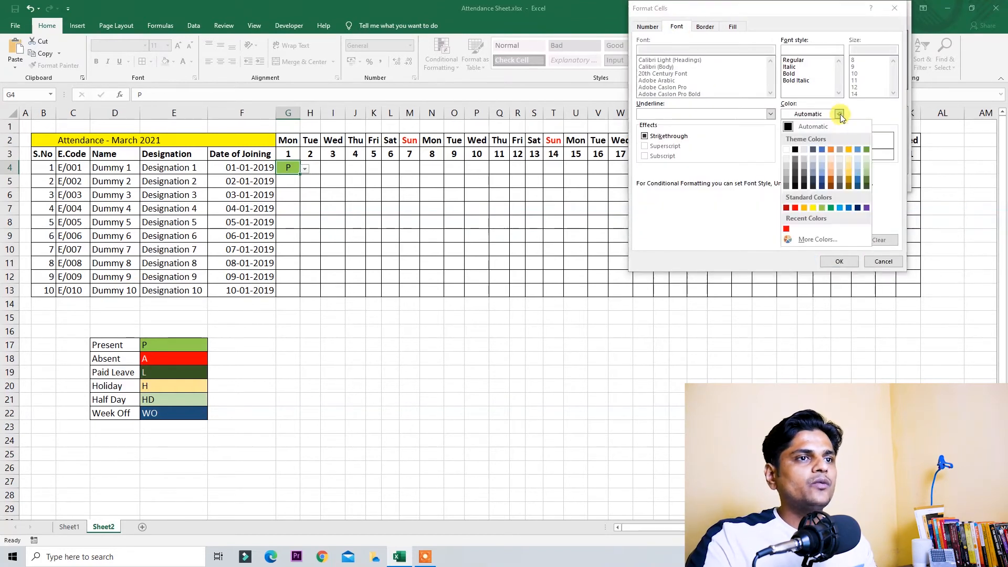
pyautogui.click(789, 149)
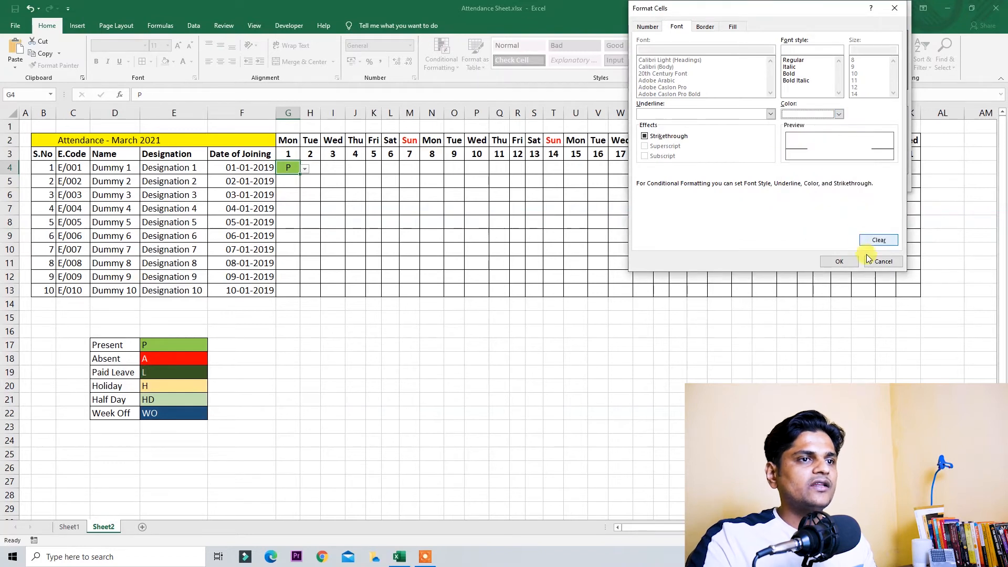
pyautogui.click(839, 261)
pyautogui.click(839, 180)
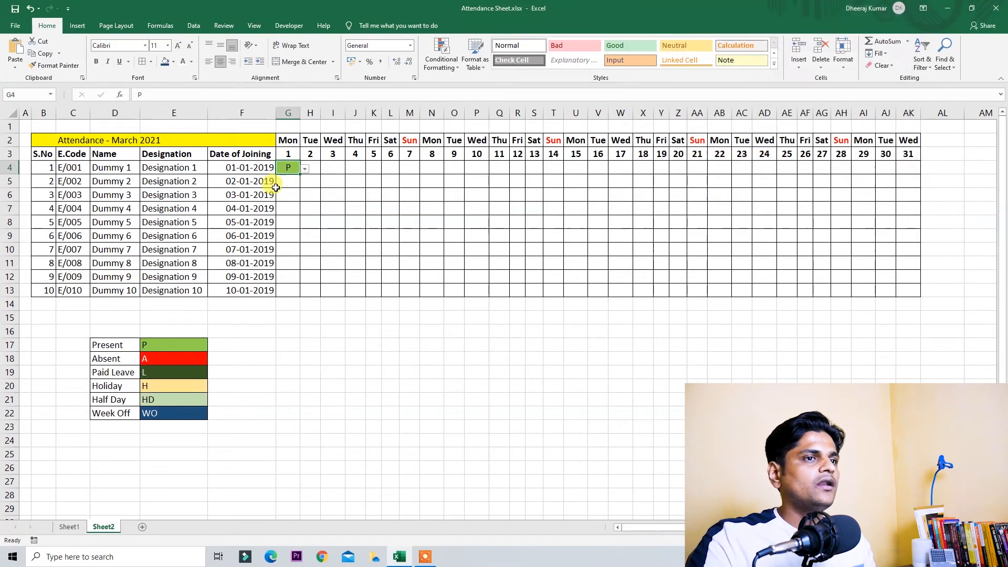
pyautogui.write('A')
pyautogui.hotkey('ctrl', 'Return')
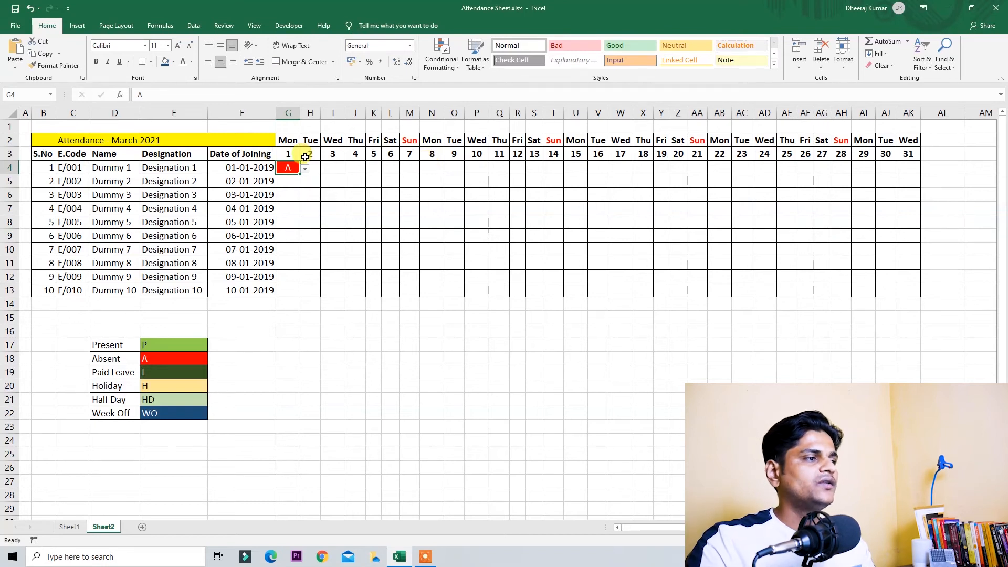
# Step: Begin a new 'Format only cells that contain' rule matching cells equal to L
pyautogui.click(447, 67)
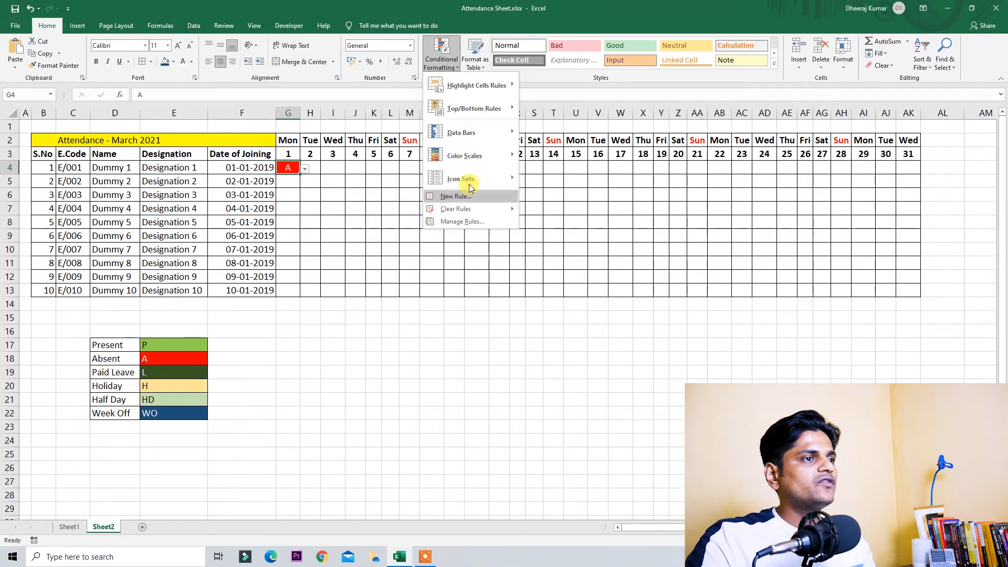
pyautogui.click(474, 196)
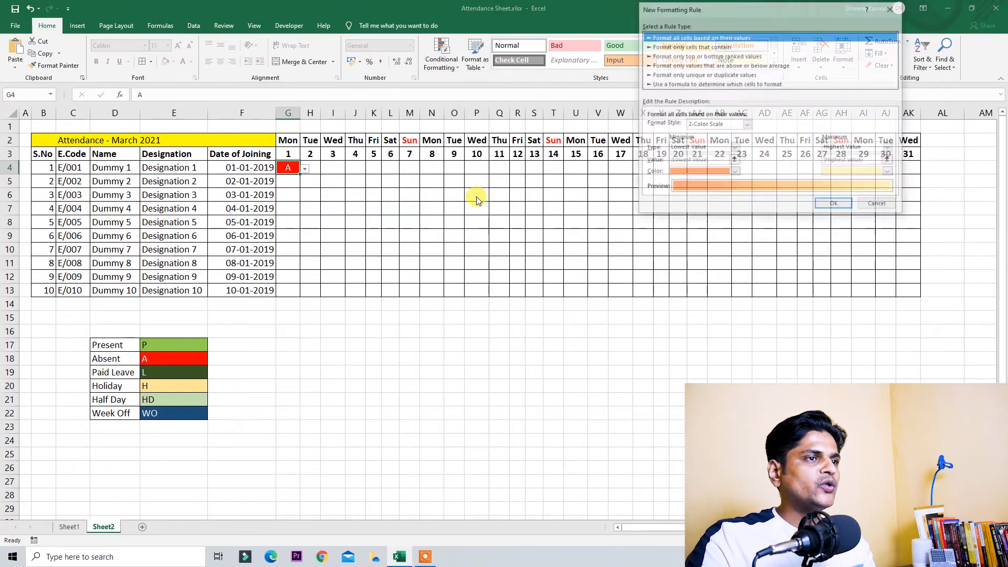
pyautogui.click(680, 47)
pyautogui.click(763, 127)
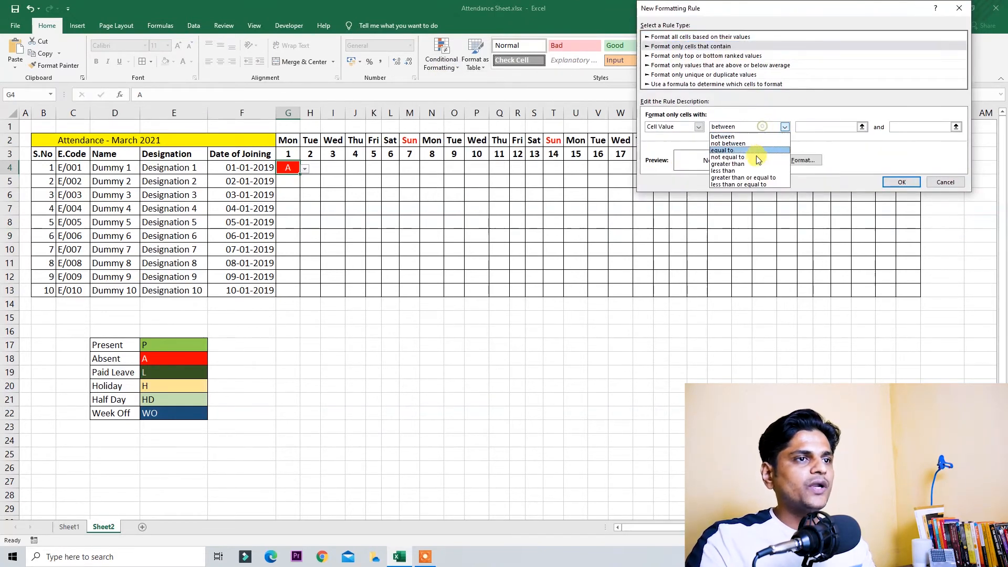
pyautogui.click(759, 150)
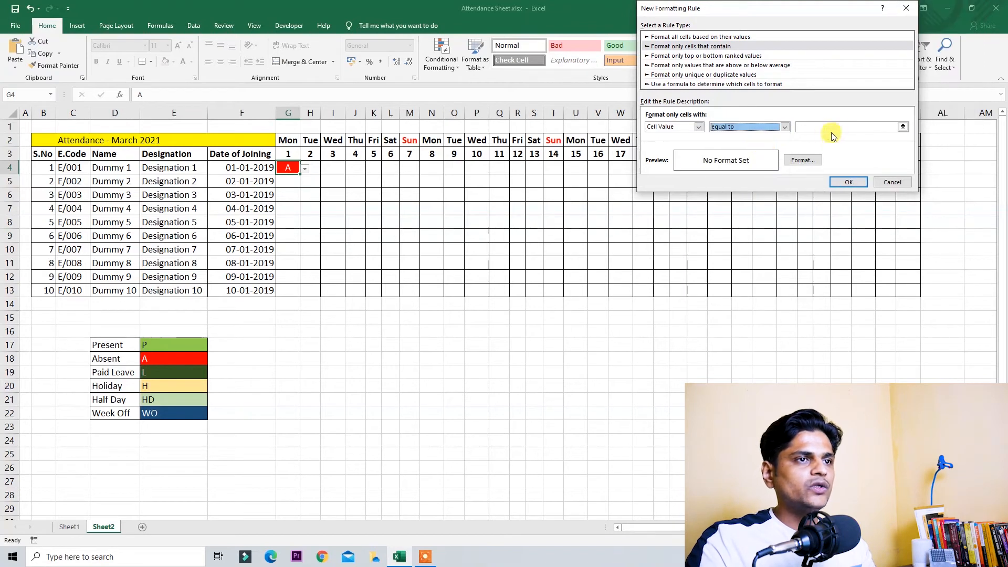
pyautogui.click(840, 127)
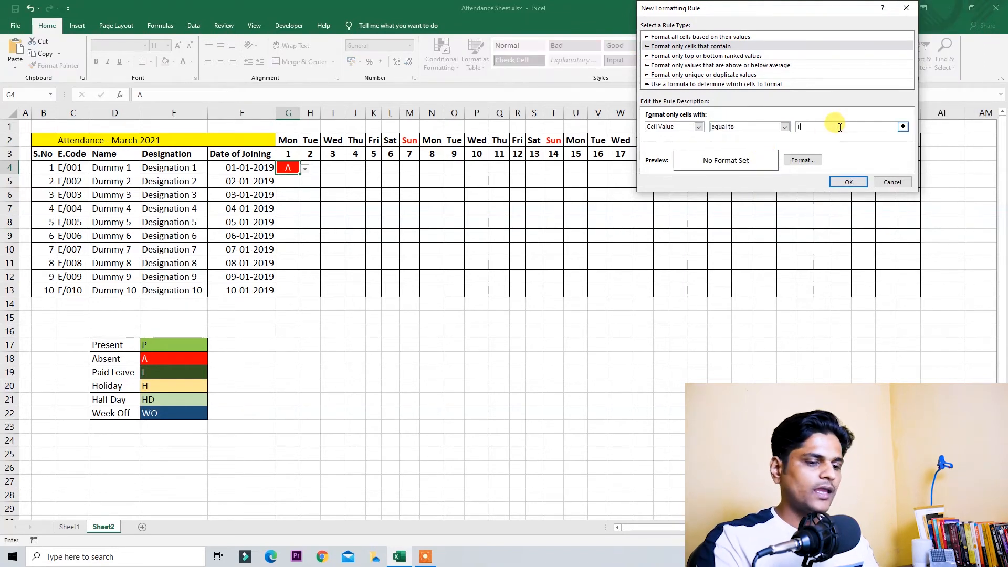
# Step: Give the L rule a dark green fill and white text, and save it
pyautogui.click(790, 162)
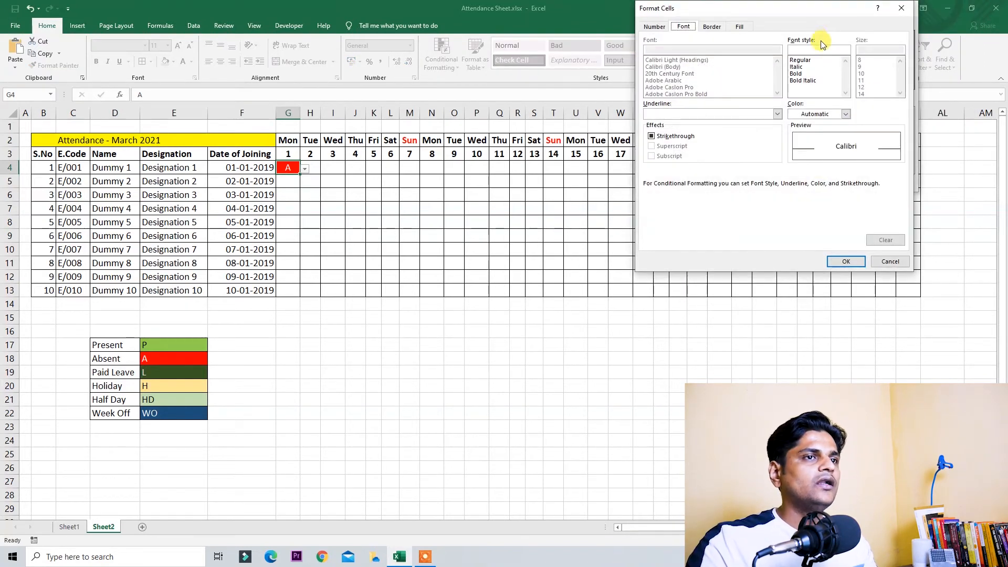
pyautogui.click(741, 26)
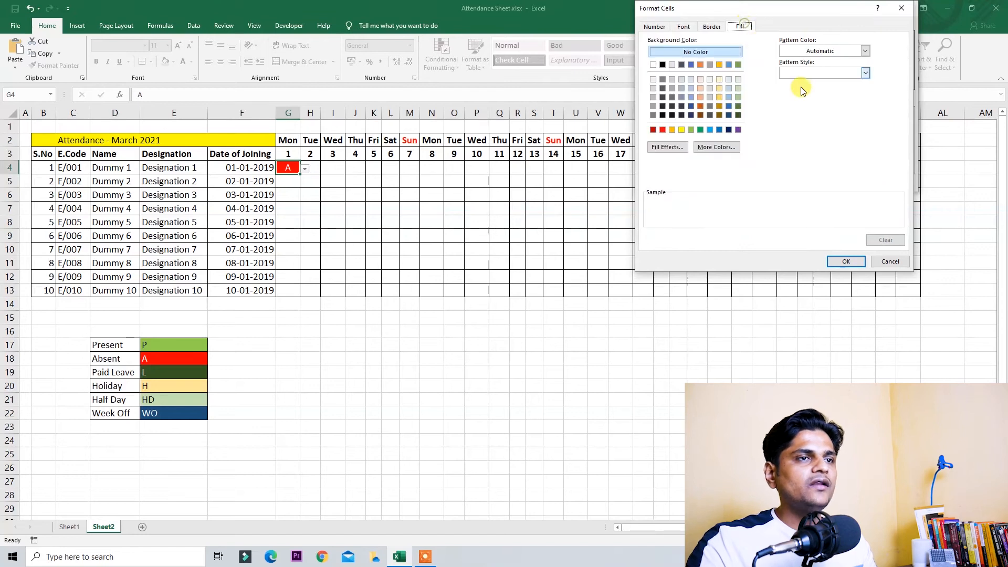
pyautogui.click(739, 107)
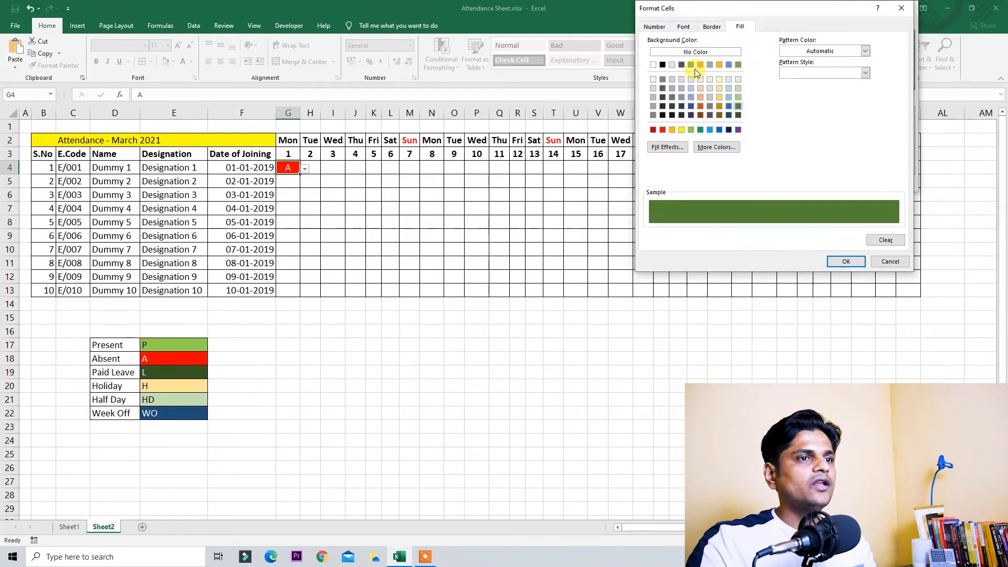
pyautogui.click(684, 26)
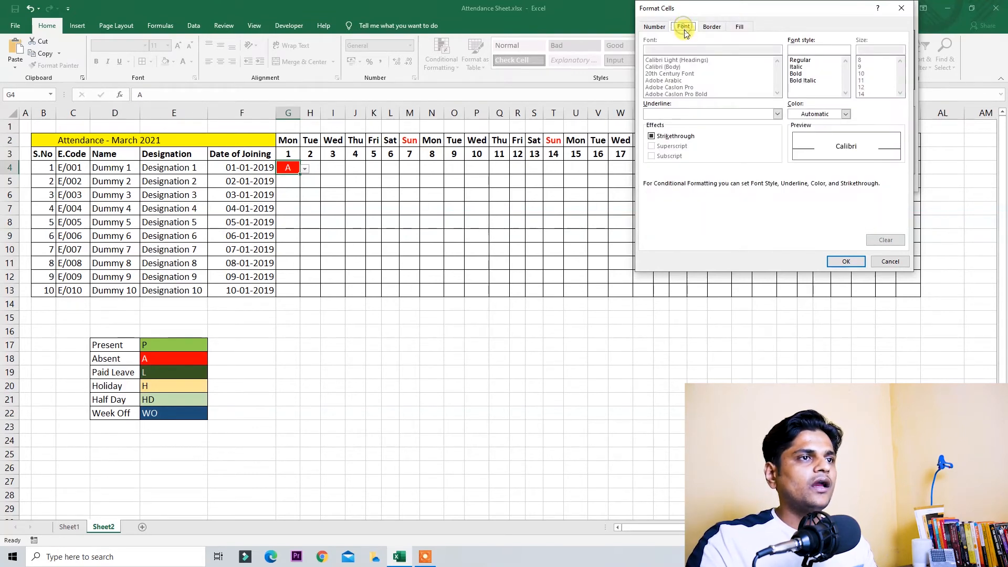
pyautogui.click(847, 114)
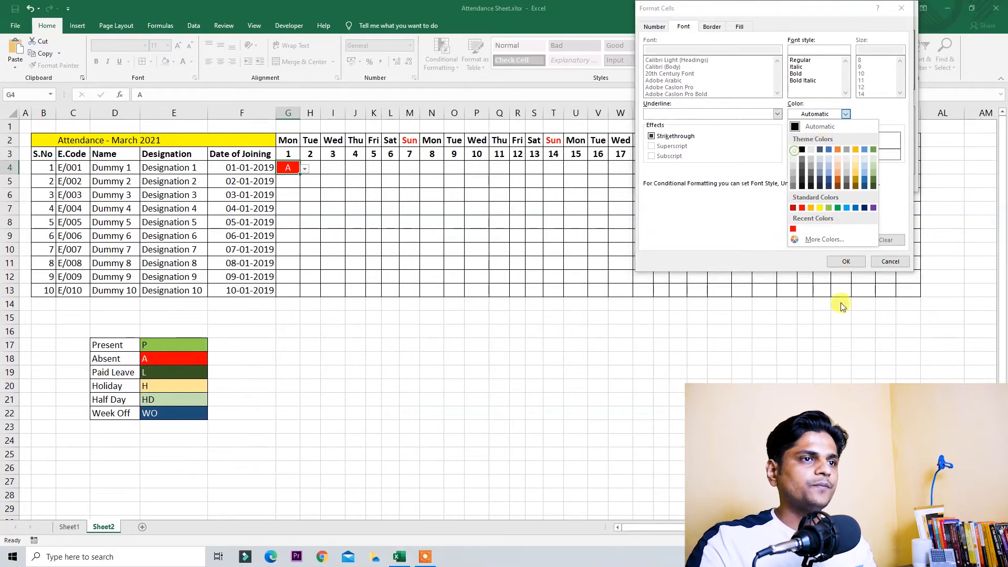
pyautogui.click(794, 150)
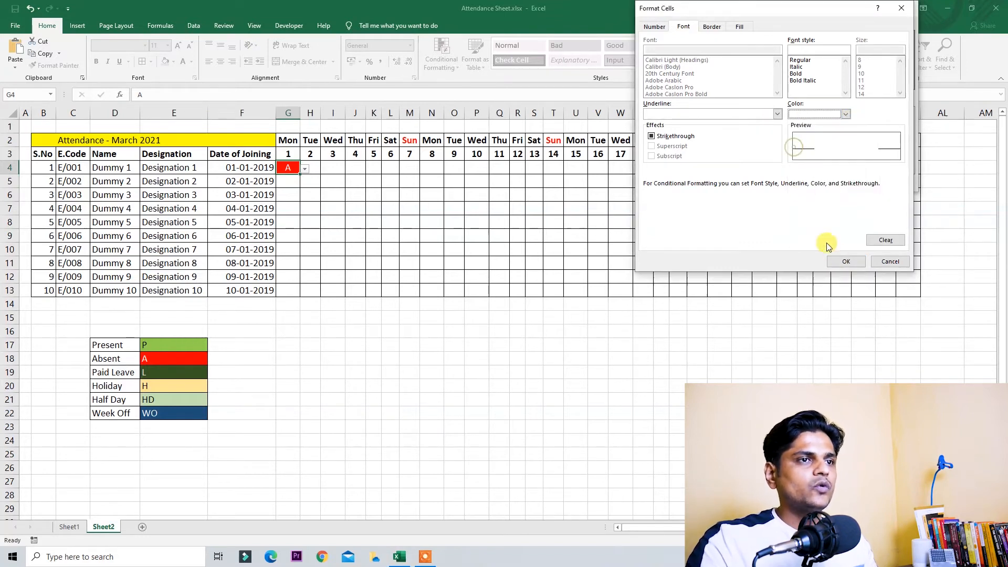
pyautogui.click(849, 263)
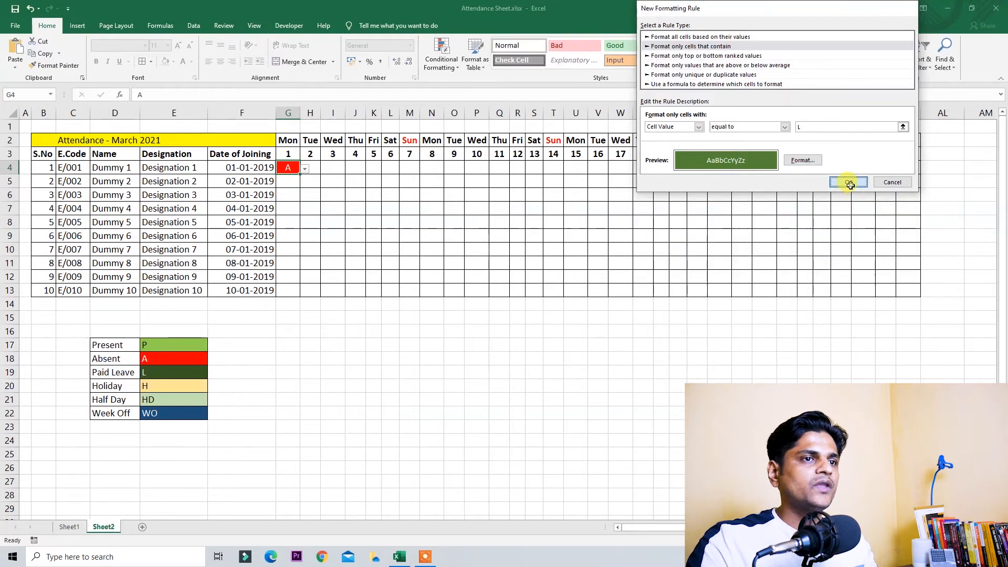
pyautogui.click(851, 184)
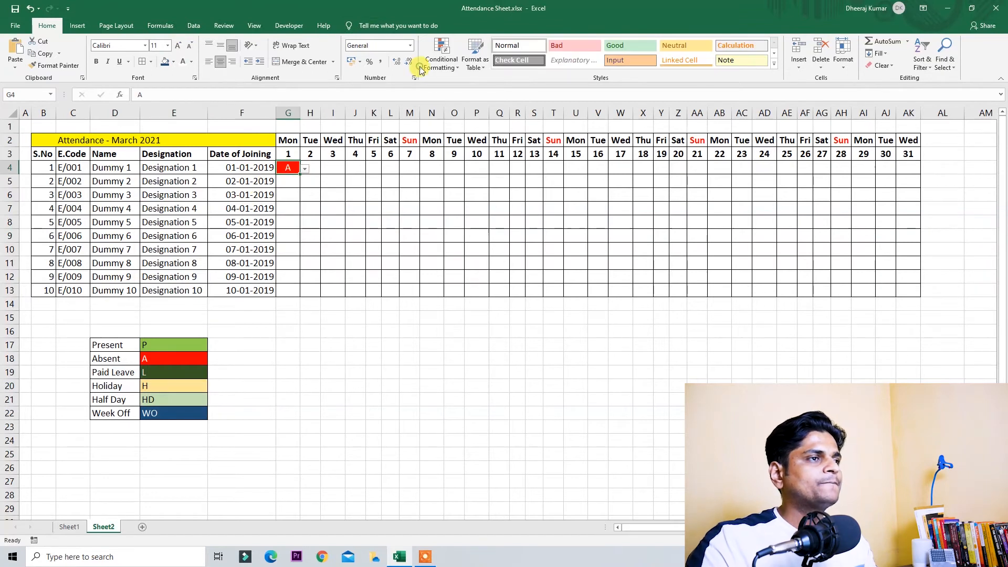
# Step: Set up a 'cells that contain' rule for H with a light gold fill
pyautogui.click(441, 59)
pyautogui.click(483, 196)
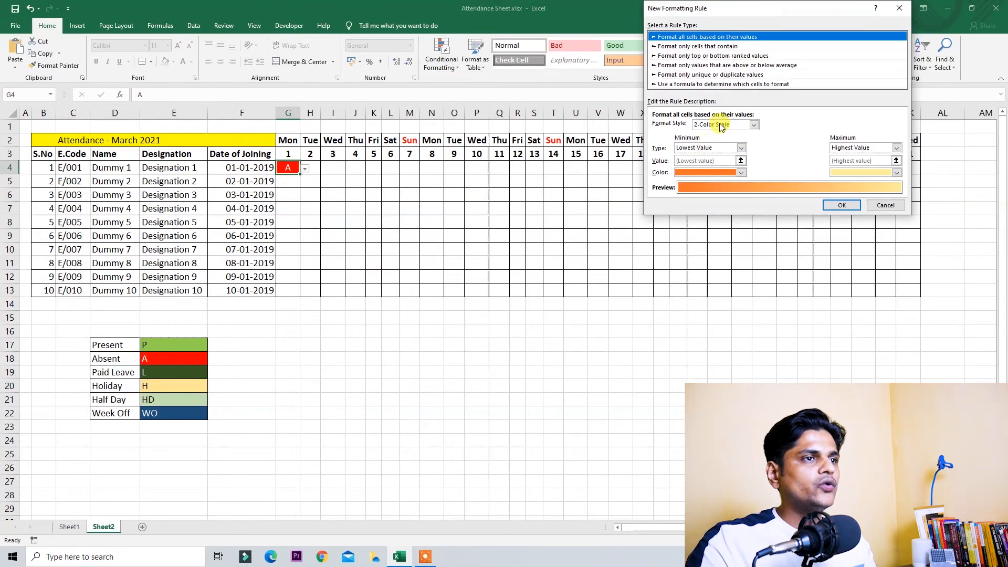
pyautogui.click(703, 46)
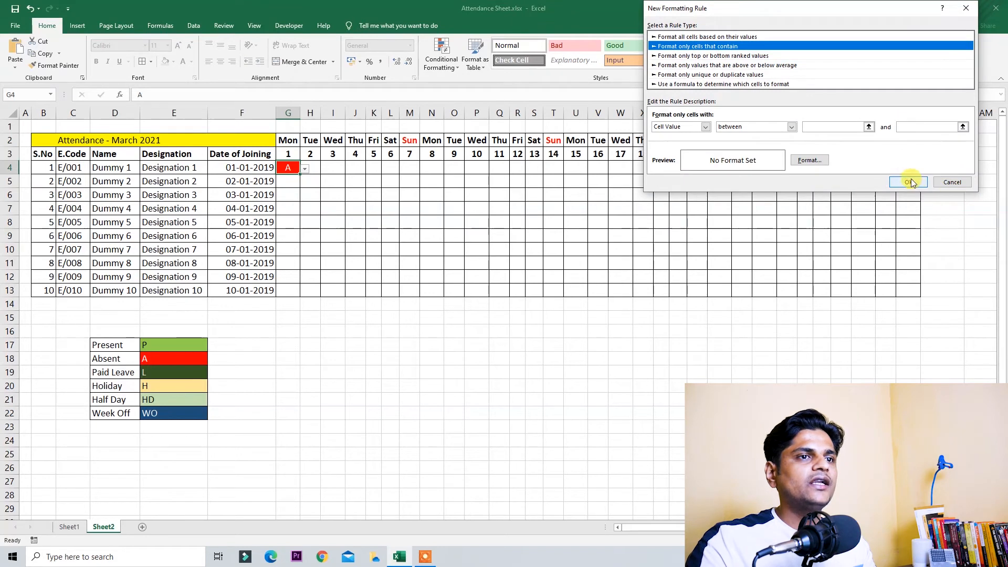
pyautogui.click(839, 126)
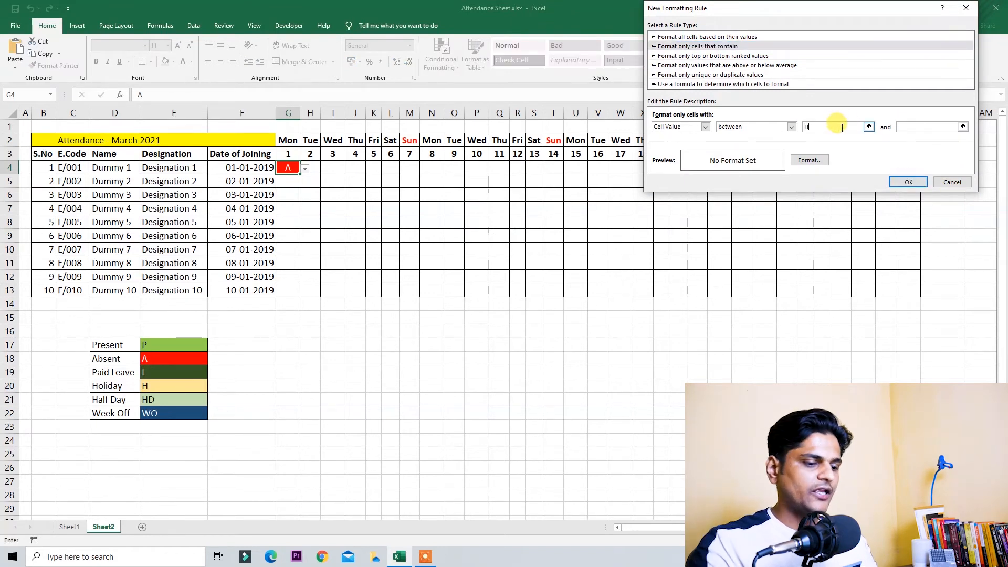
pyautogui.click(811, 160)
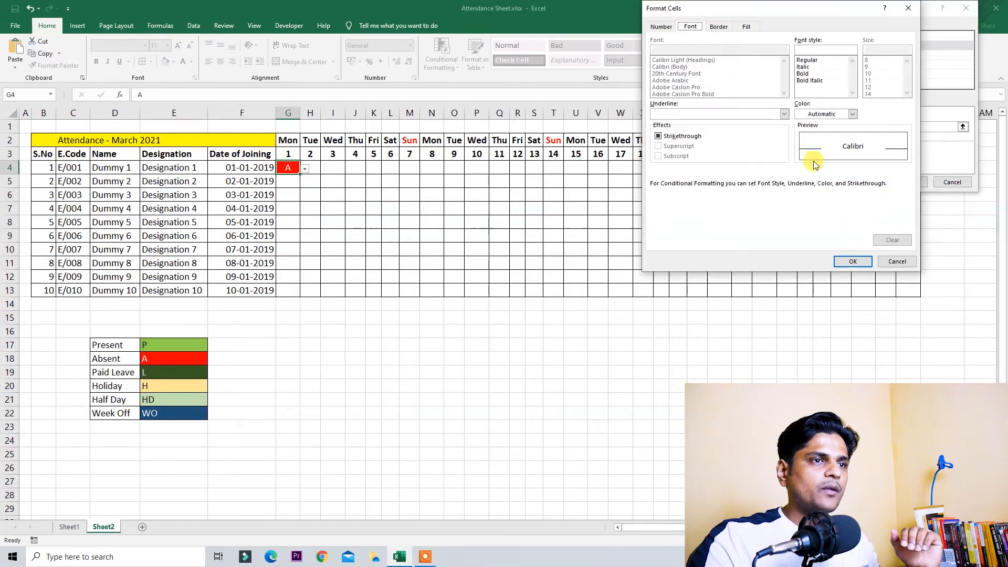
pyautogui.click(749, 27)
pyautogui.click(725, 89)
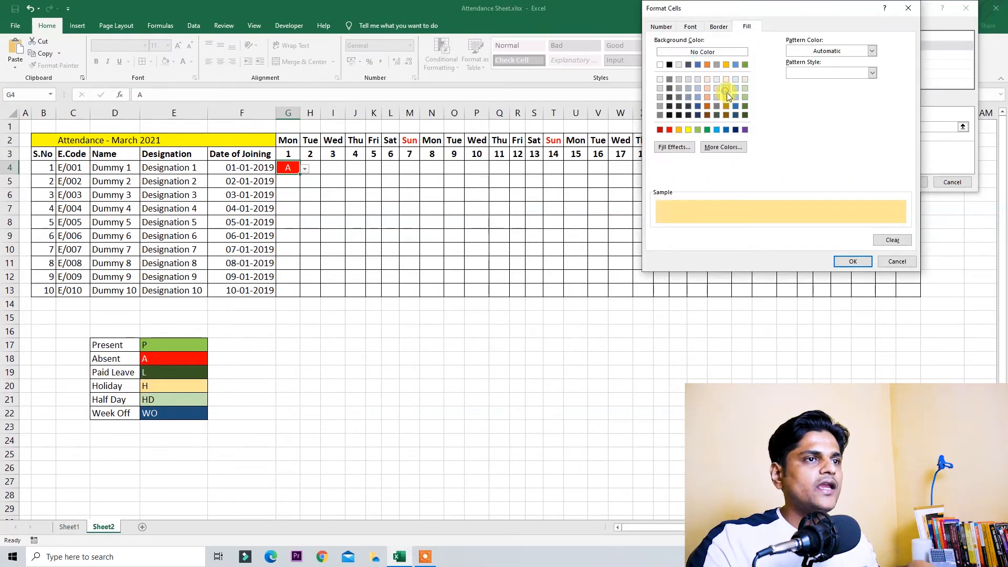
pyautogui.click(853, 261)
# Step: Clear the invalid-value warning, set the operator to equal to, and save the H rule
pyautogui.click(907, 182)
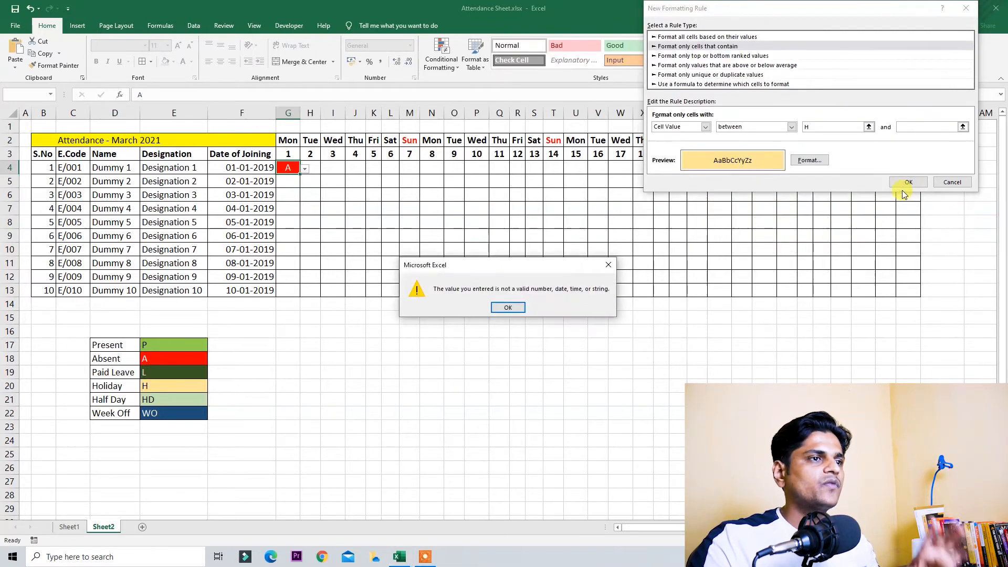
pyautogui.press('Return')
pyautogui.click(767, 127)
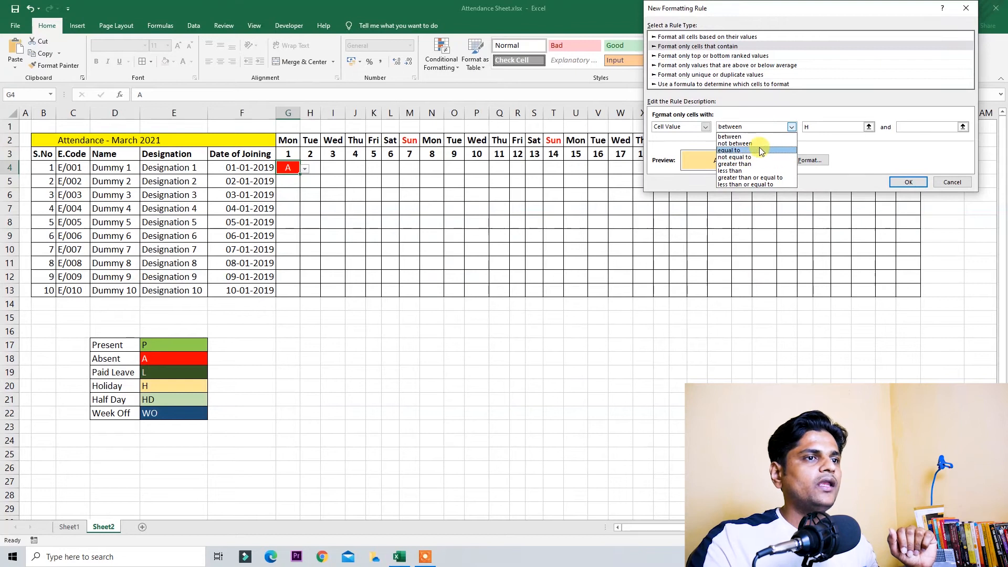
pyautogui.click(748, 150)
pyautogui.click(856, 183)
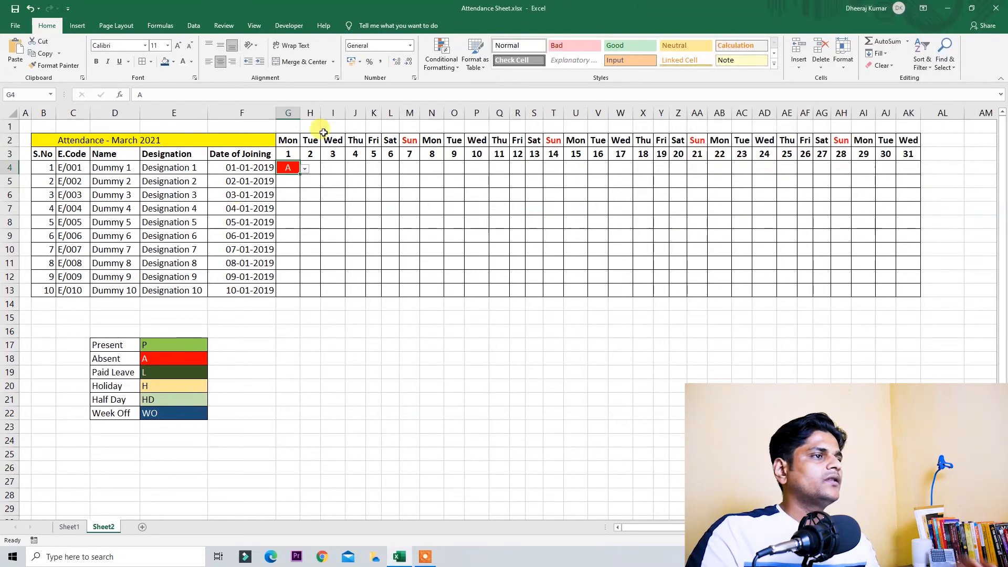
# Step: Start a new conditional rule matching cells equal to WO
pyautogui.click(442, 58)
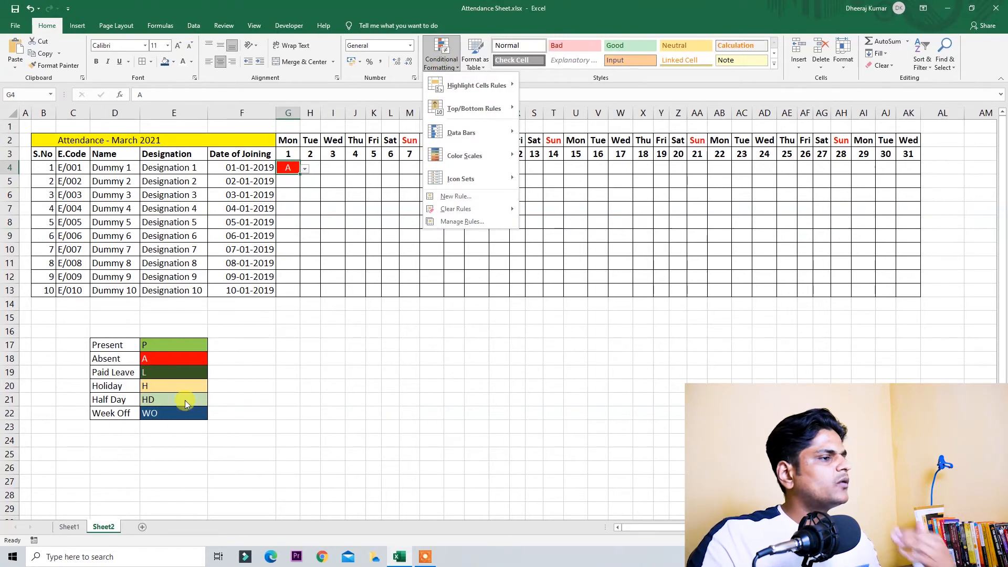
pyautogui.click(473, 197)
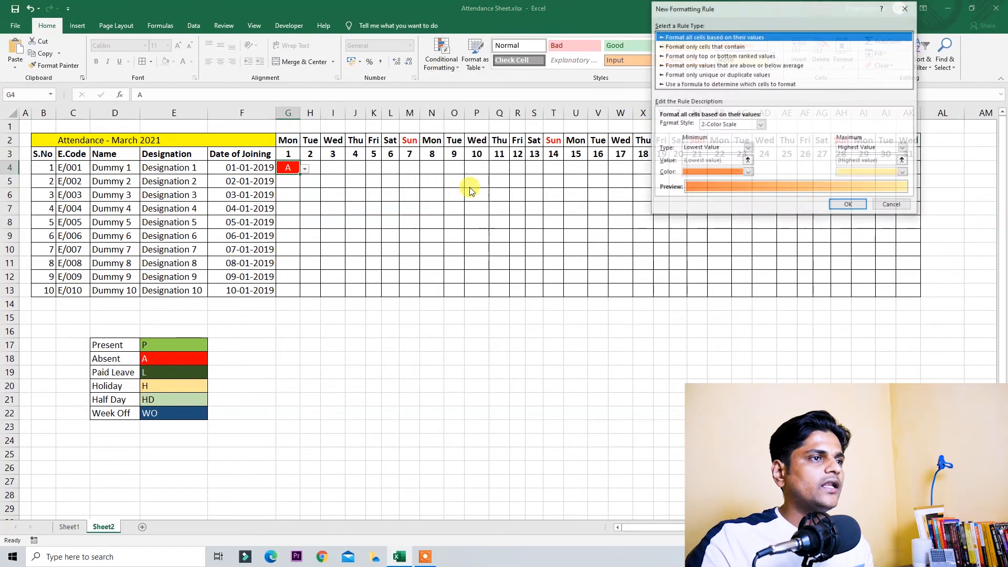
pyautogui.click(728, 47)
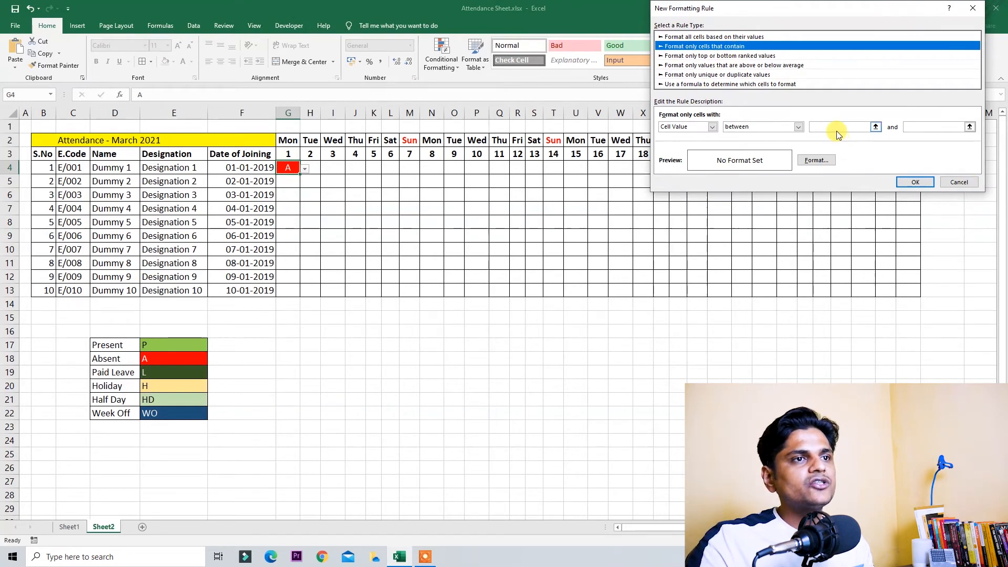
pyautogui.click(785, 125)
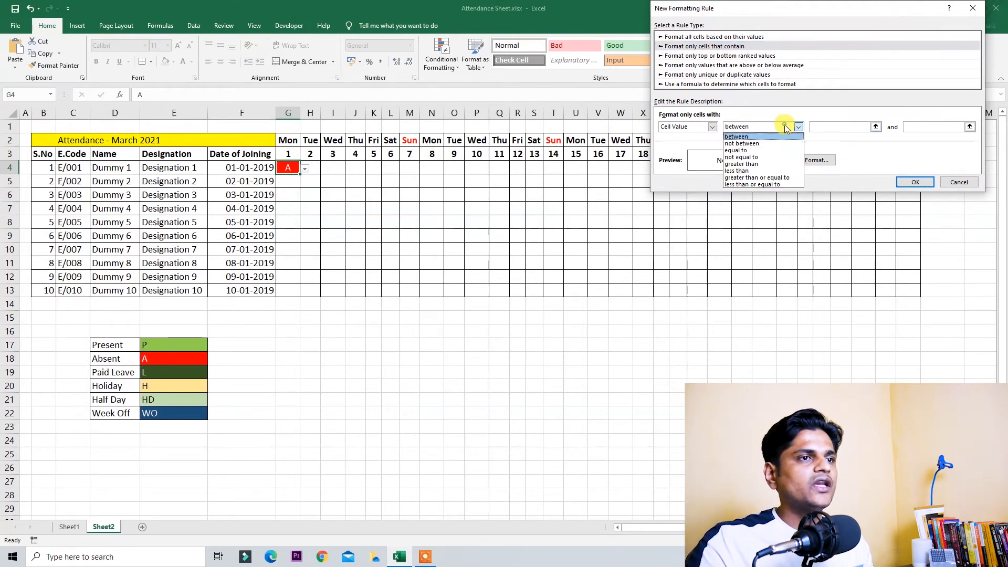
pyautogui.click(775, 151)
pyautogui.click(839, 125)
pyautogui.write('WO')
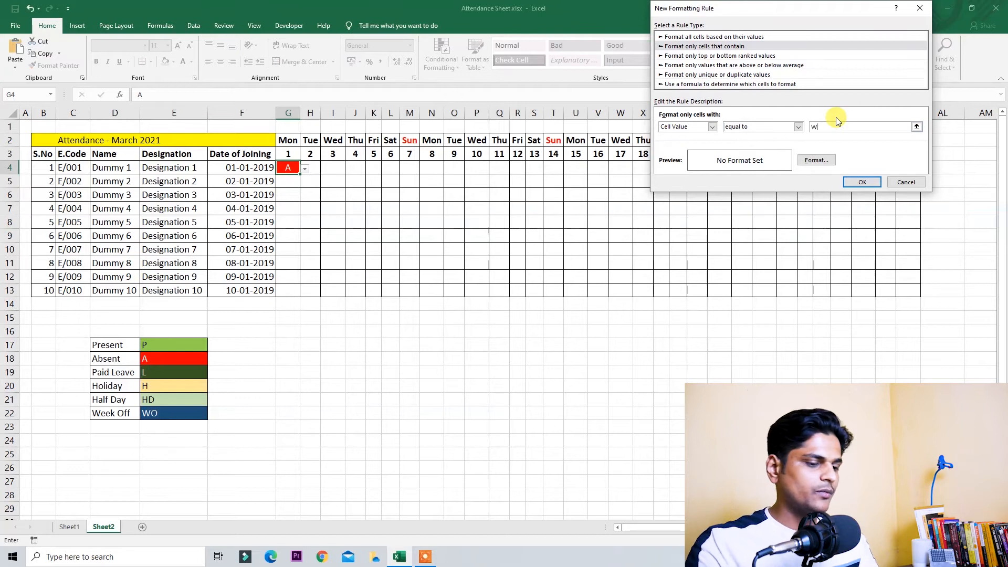
# Step: Format WO matches blue with white text, save the rule, and test with Wo in G4
pyautogui.click(836, 159)
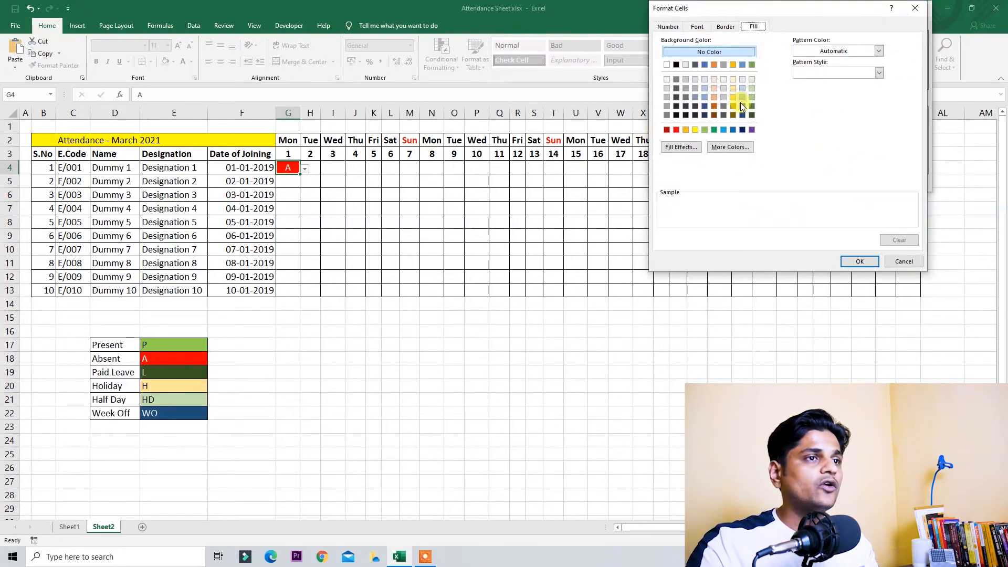
pyautogui.click(735, 129)
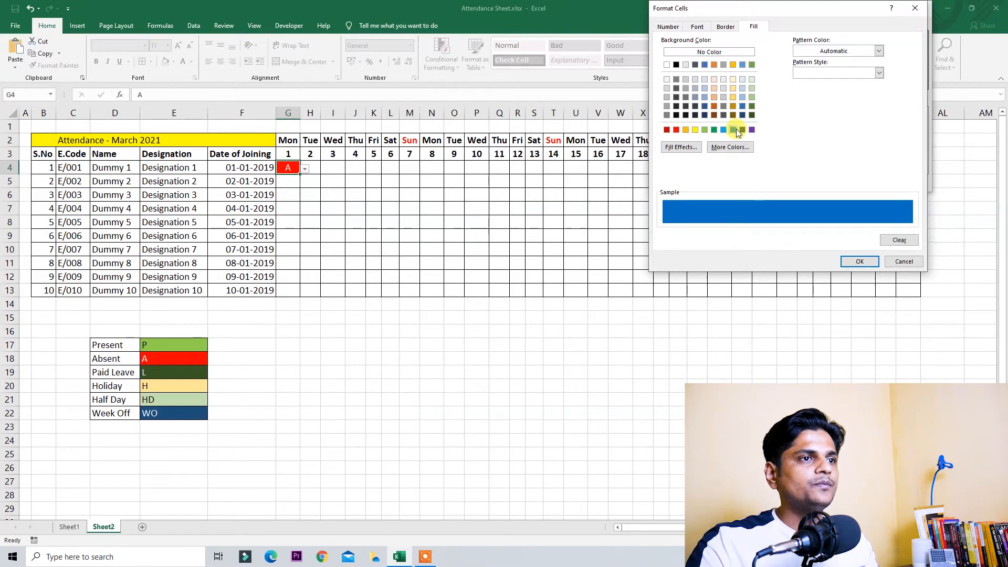
pyautogui.click(698, 27)
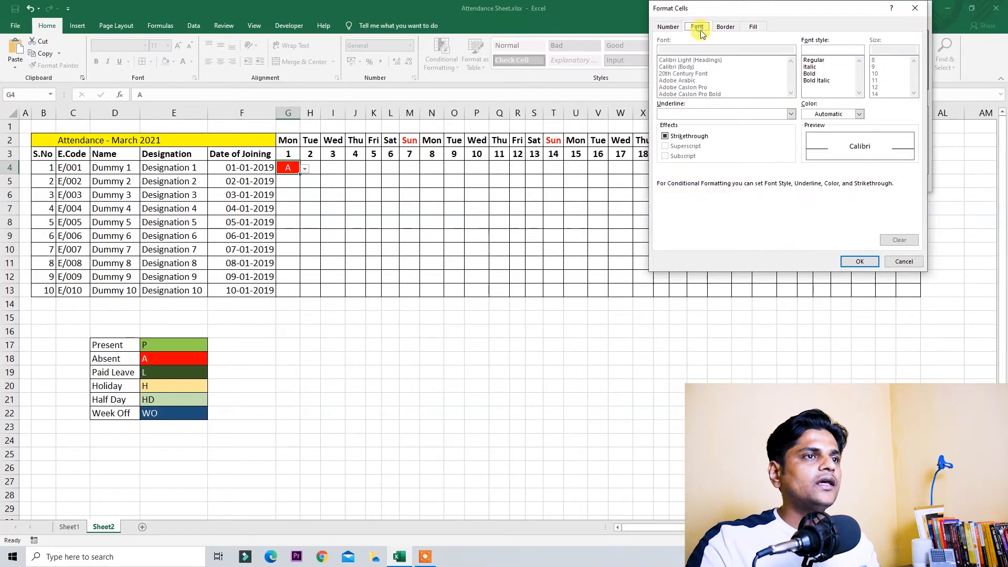
pyautogui.click(830, 114)
pyautogui.click(807, 150)
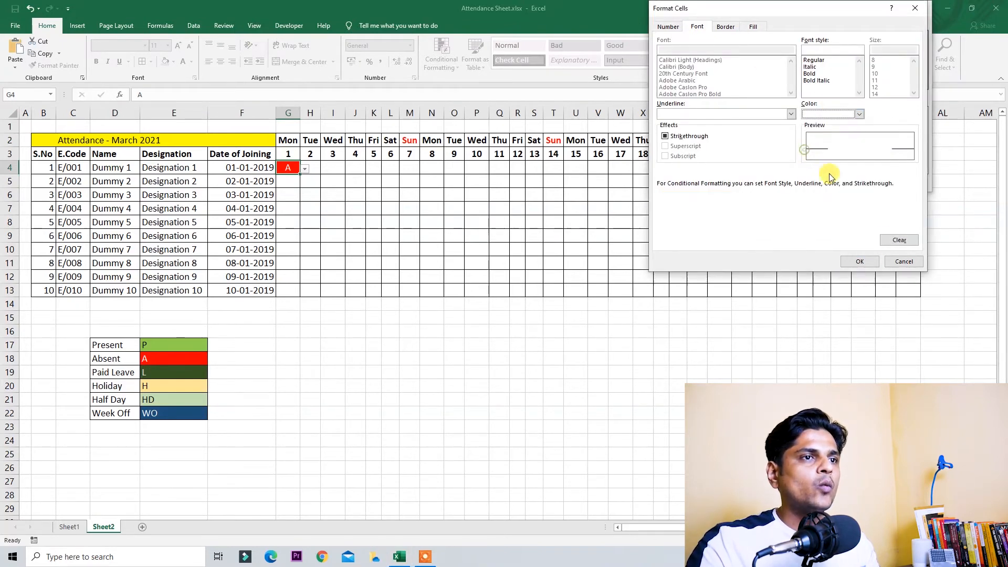
pyautogui.click(871, 266)
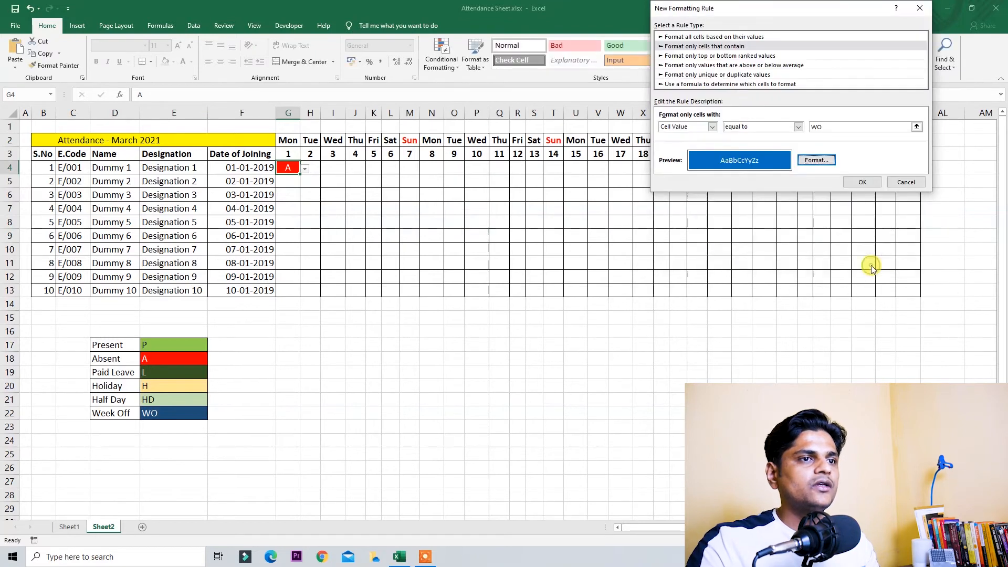
pyautogui.click(866, 182)
pyautogui.write('Wo')
pyautogui.press('Return')
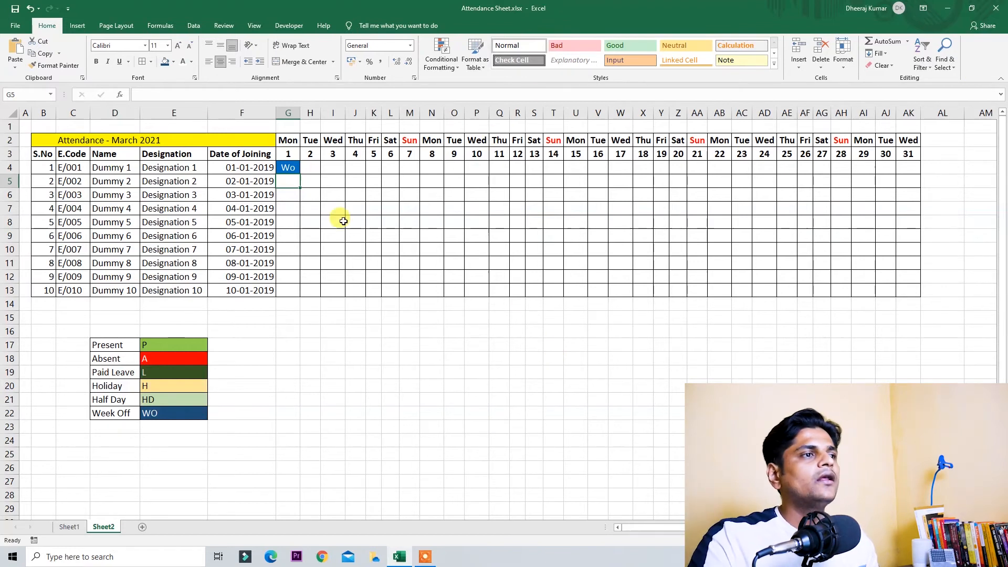
# Step: Enter A, then P, then L in G4 to preview the Absent, Present and Paid Leave colours
pyautogui.click(290, 167)
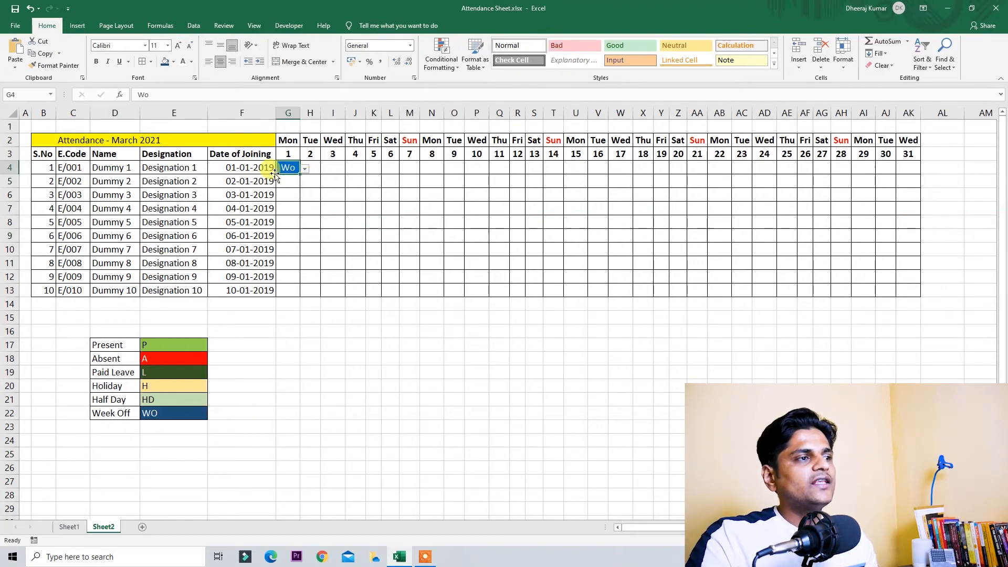
pyautogui.write('A')
pyautogui.press('Return')
pyautogui.press('Up')
pyautogui.write('P')
pyautogui.press('Return')
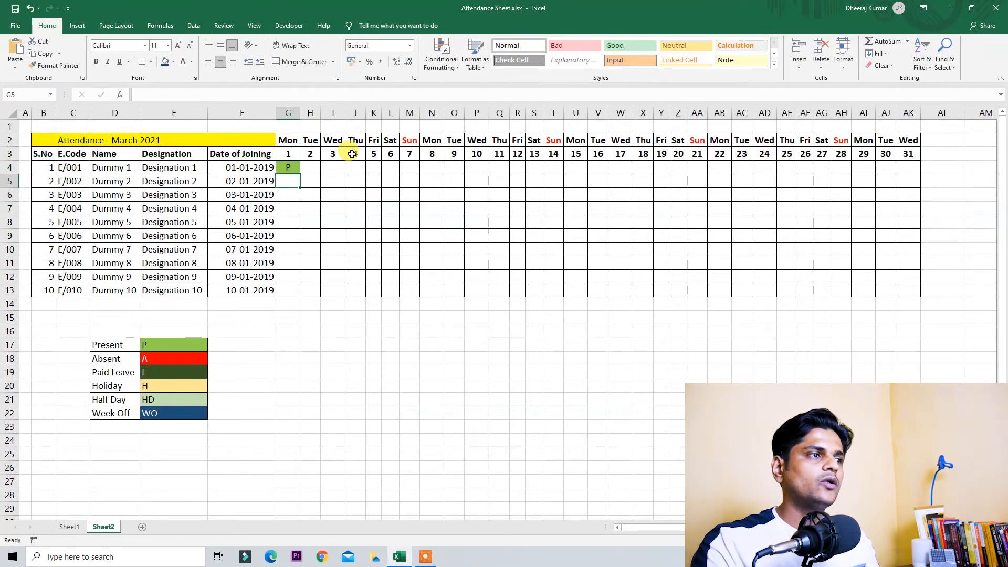
pyautogui.press('Up')
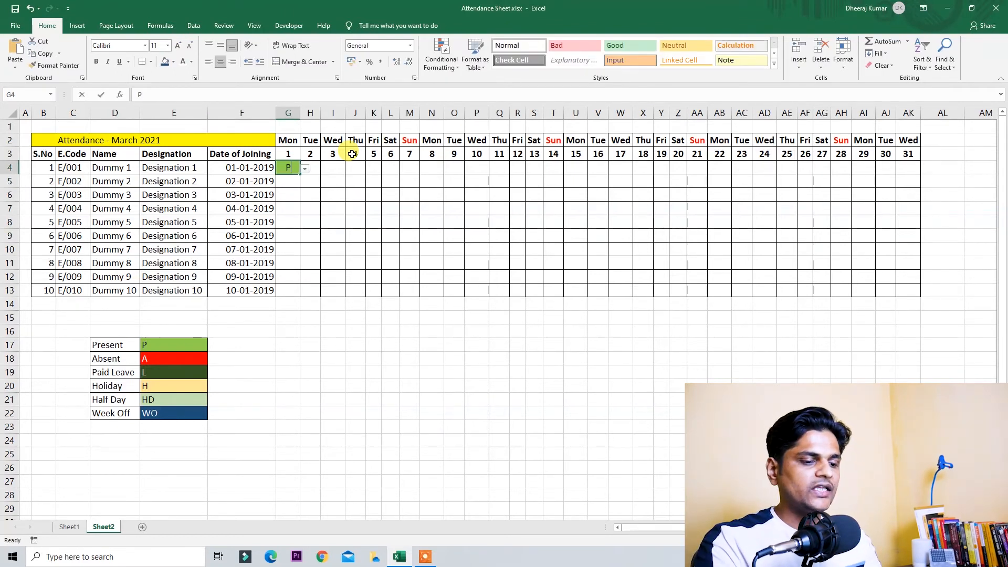
pyautogui.press('BackSpace')
pyautogui.write('L')
pyautogui.press('Return')
pyautogui.press('Up')
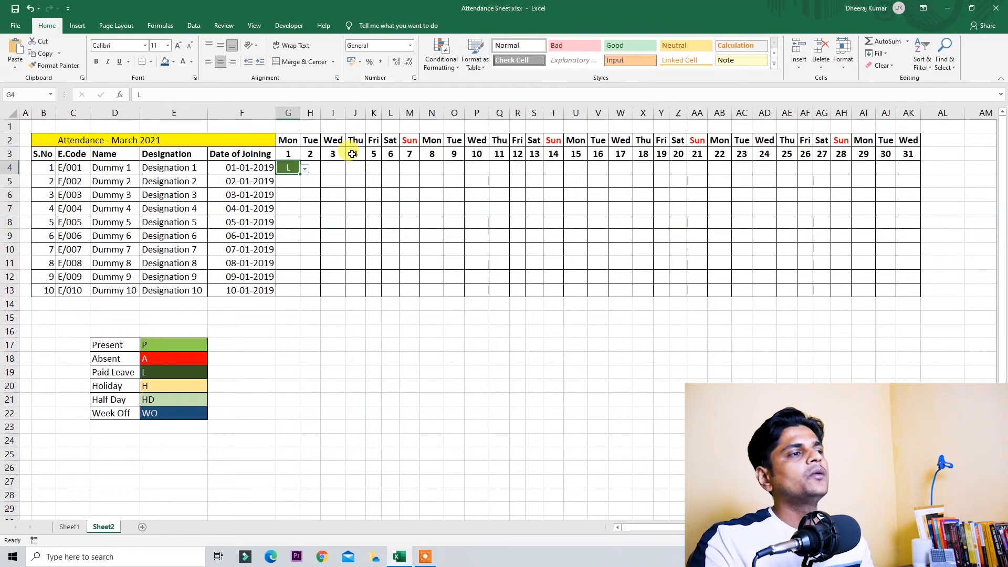
# Step: Copy the trial L across Dummy 1's March days, then undo it to leave the grid empty
pyautogui.moveTo(423, 203); pyautogui.dragTo(742, 236)
pyautogui.click(412, 196)
pyautogui.click(569, 205)
pyautogui.click(495, 202)
pyautogui.click(310, 204)
pyautogui.click(288, 169)
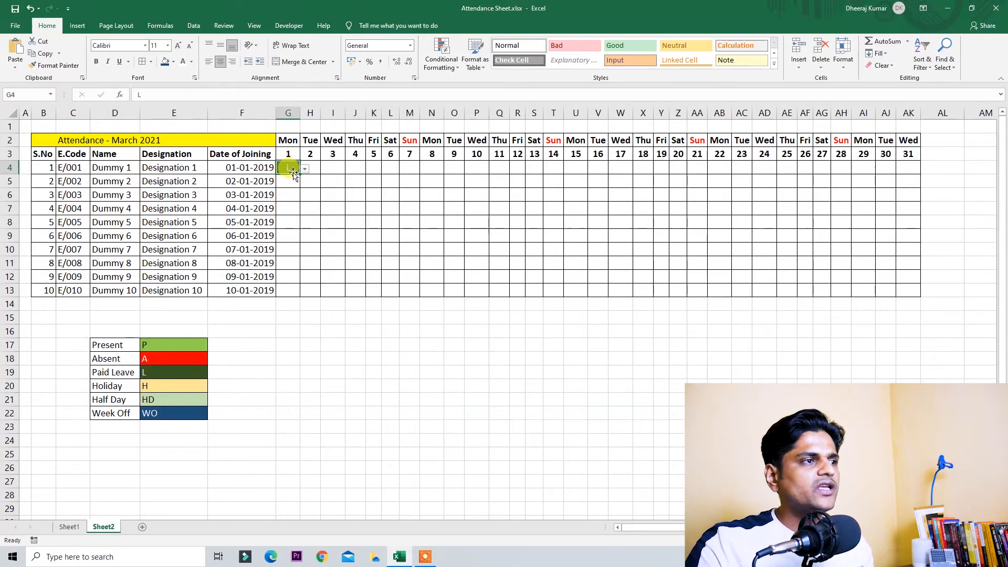
pyautogui.moveTo(301, 174); pyautogui.dragTo(920, 295)
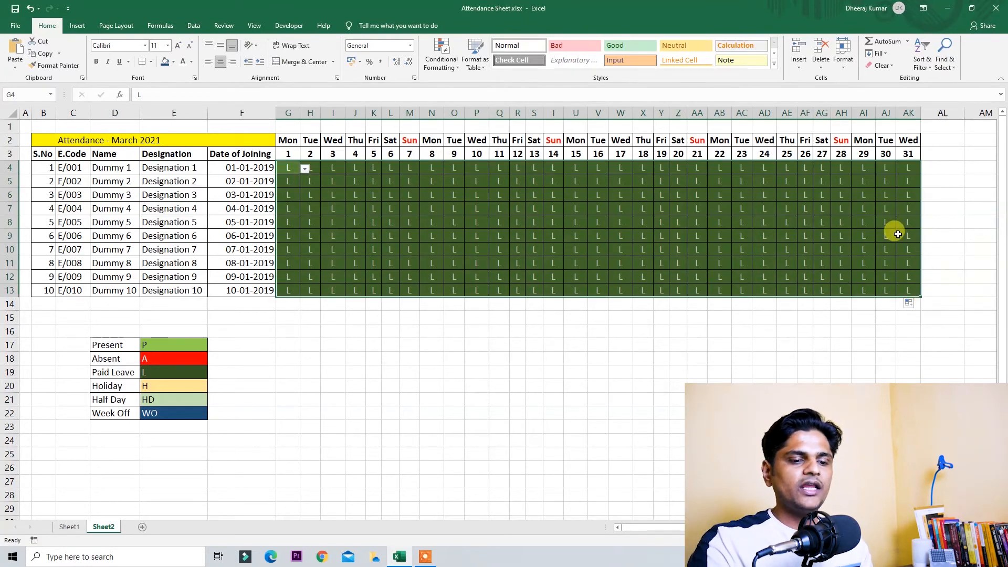
pyautogui.press('Delete')
pyautogui.press('Down')
pyautogui.press('Down')
pyautogui.press('Right')
pyautogui.press('Right')
pyautogui.press('Right')
pyautogui.press('Right')
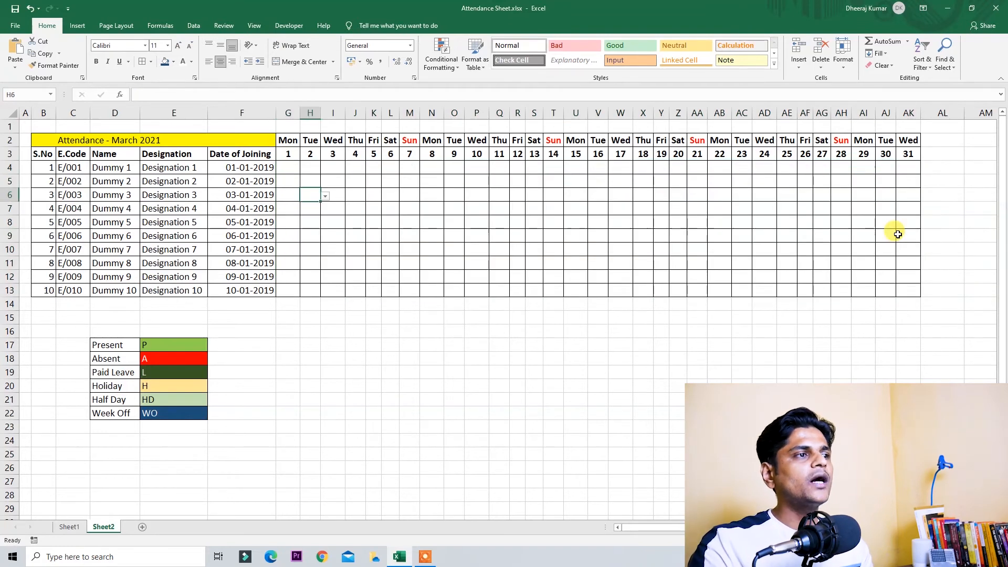
# Step: Pick out the first Sunday column and enter Wo in Dummy 1's first Sunday cell
pyautogui.click(505, 183)
pyautogui.click(555, 208)
pyautogui.click(662, 209)
pyautogui.click(771, 210)
pyautogui.click(870, 205)
pyautogui.click(559, 239)
pyautogui.click(443, 168)
pyautogui.click(456, 168)
pyautogui.moveTo(411, 149); pyautogui.dragTo(408, 285)
pyautogui.click(412, 166)
pyautogui.write('Wo')
pyautogui.hotkey('ctrl', 'Return')
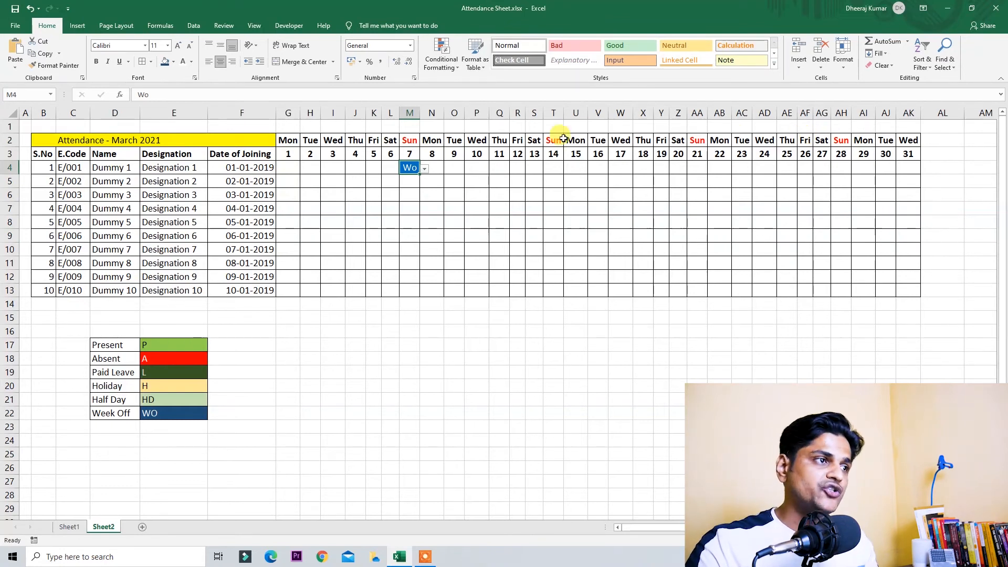
# Step: Enter P in Dummy 1's 1 March cell and select the first week's days
pyautogui.press('Left')
pyautogui.press('Left')
pyautogui.press('Left')
pyautogui.press('Left')
pyautogui.press('Left')
pyautogui.press('Left')
pyautogui.press('Left')
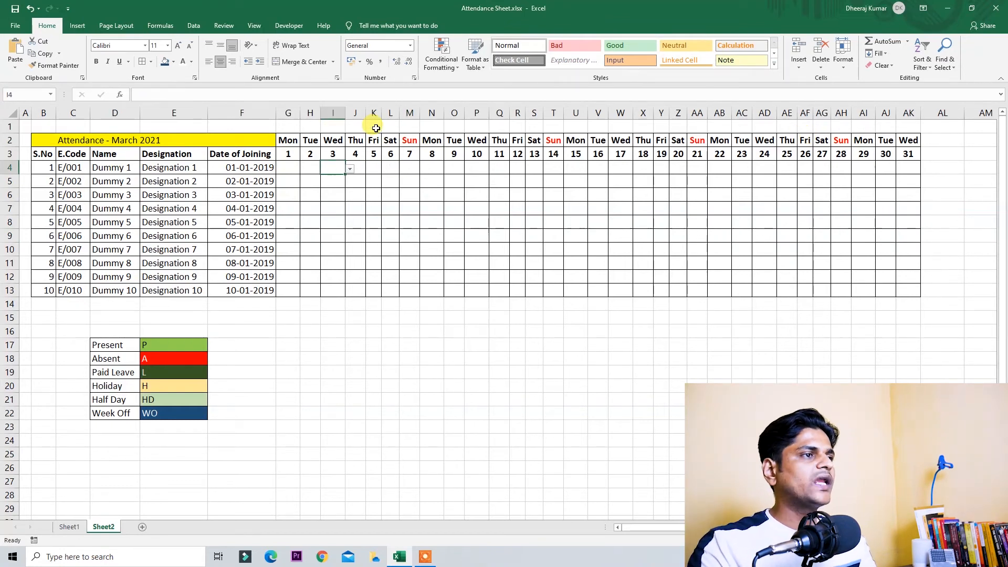
pyautogui.press('Right')
pyautogui.write('P')
pyautogui.press('Return')
pyautogui.press('Up')
pyautogui.hotkey('shift', 'Right')
pyautogui.hotkey('shift', 'Right')
pyautogui.hotkey('shift', 'Right')
pyautogui.hotkey('shift', 'Right')
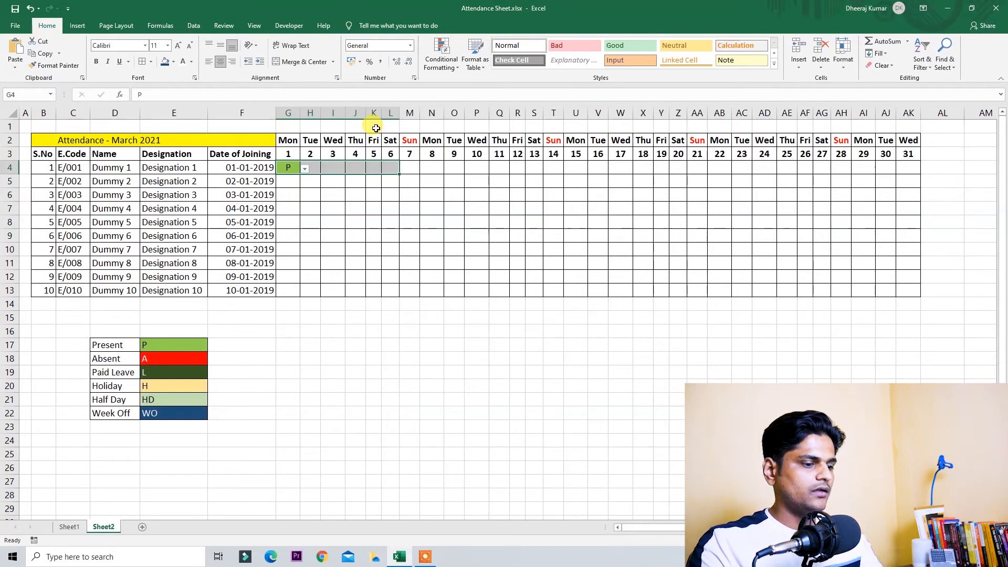
# Step: Fill P across Dummy 1's first week and enter Wo on the first Sunday
pyautogui.hotkey('ctrl', 'r')
pyautogui.hotkey('ctrl', 'Right')
pyautogui.press('Right')
pyautogui.write('Wo')
pyautogui.press('Return')
pyautogui.press('Up')
pyautogui.hotkey('ctrl', 'Left')
pyautogui.hotkey('ctrl', 'Right')
pyautogui.press('Left')
pyautogui.press('Left')
pyautogui.press('Left')
pyautogui.press('Left')
pyautogui.press('Left')
pyautogui.press('Left')
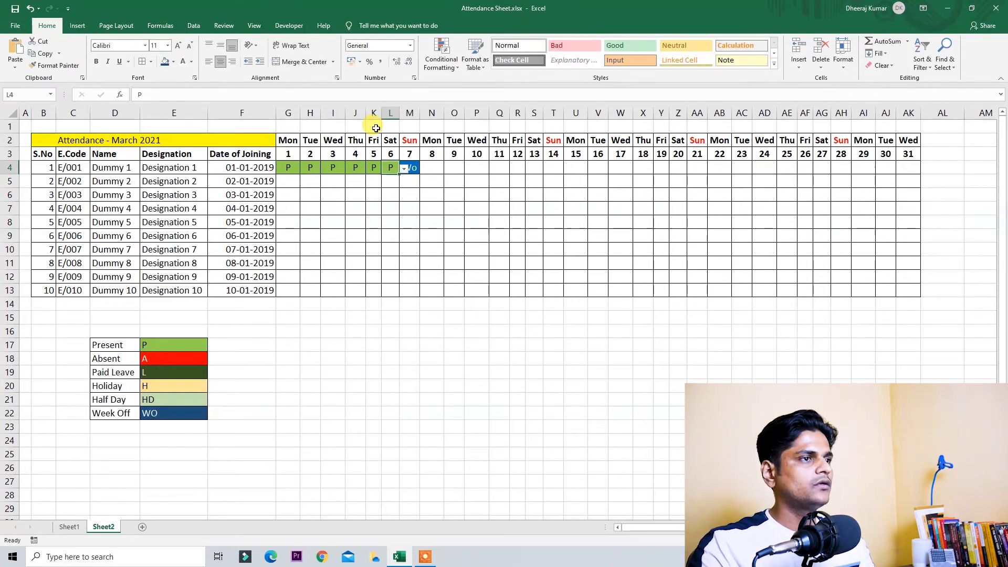
pyautogui.hotkey('shift', 'Right')
pyautogui.hotkey('shift', 'Right')
pyautogui.hotkey('shift', 'Right')
pyautogui.hotkey('shift', 'Right')
pyautogui.hotkey('shift', 'Right')
pyautogui.hotkey('shift', 'Right')
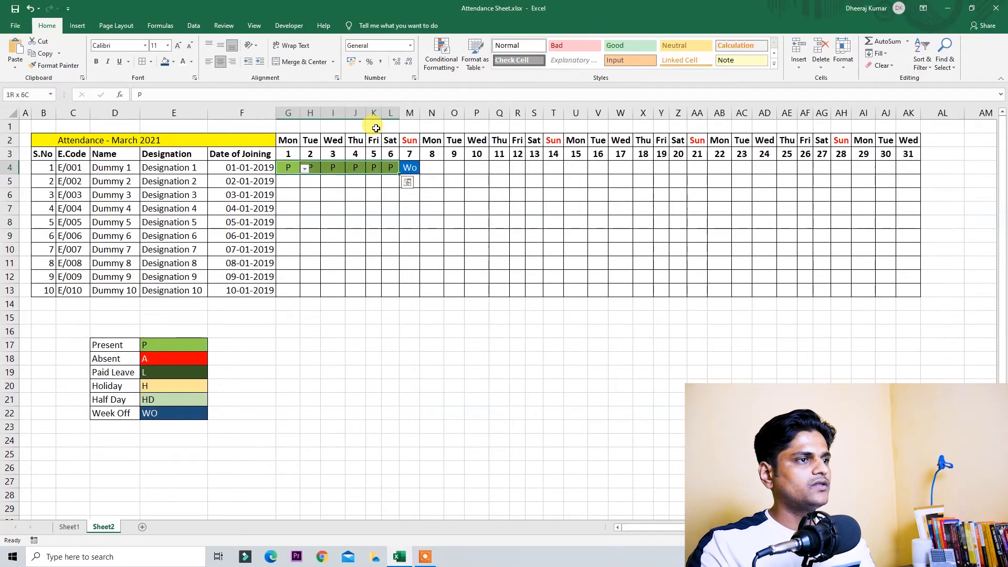
# Step: Copy the first week's P and Wo pattern into weeks two, three and four of row 4
pyautogui.hotkey('ctrl', 'c')
pyautogui.press('Right')
pyautogui.hotkey('ctrl', 'v')
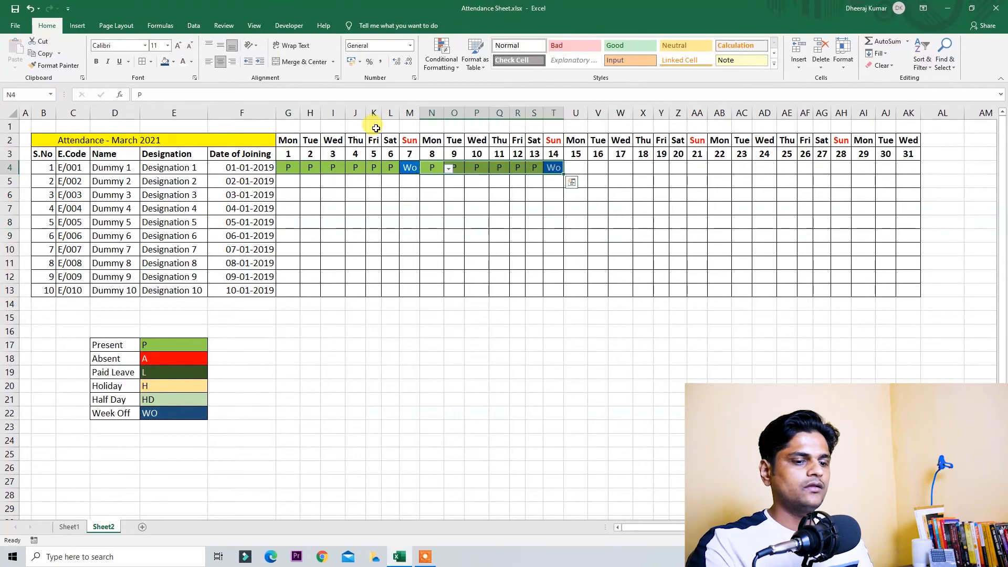
pyautogui.hotkey('ctrl', 'Right')
pyautogui.press('Right')
pyautogui.press('Return')
pyautogui.hotkey('ctrl', 'c')
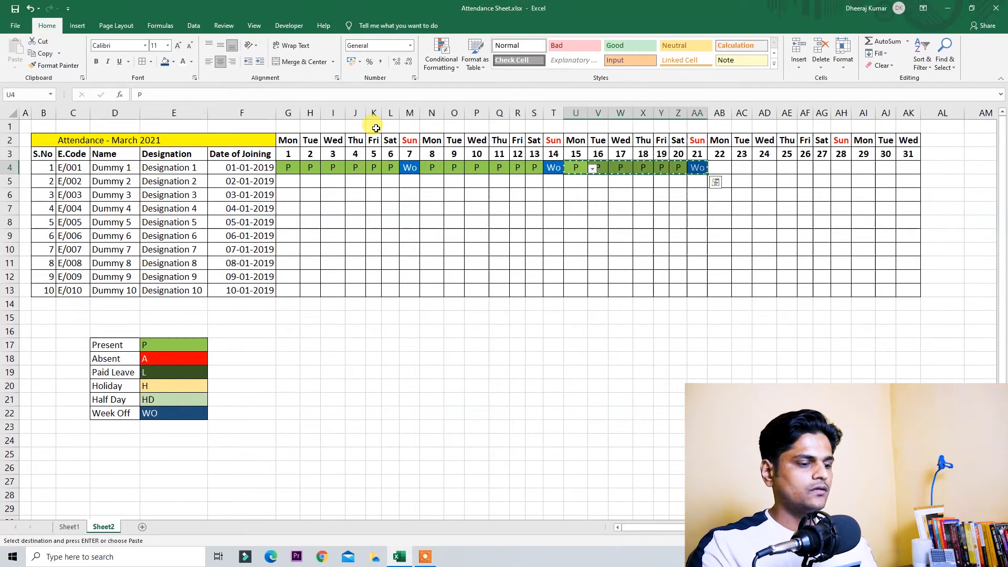
pyautogui.hotkey('ctrl', 'Right')
pyautogui.press('Return')
pyautogui.hotkey('ctrl', 'z')
pyautogui.press('Right')
pyautogui.press('Return')
# Step: Mark Dummy 1 present (P) on days 29, 30 and 31
pyautogui.hotkey('ctrl', 'Right')
pyautogui.press('Right')
pyautogui.write('p')
pyautogui.hotkey('ctrl', 'Return')
pyautogui.hotkey('shift', 'Right')
pyautogui.hotkey('shift', 'Right')
pyautogui.press('Left')
pyautogui.press('Right')
pyautogui.write('P')
pyautogui.press('Up')
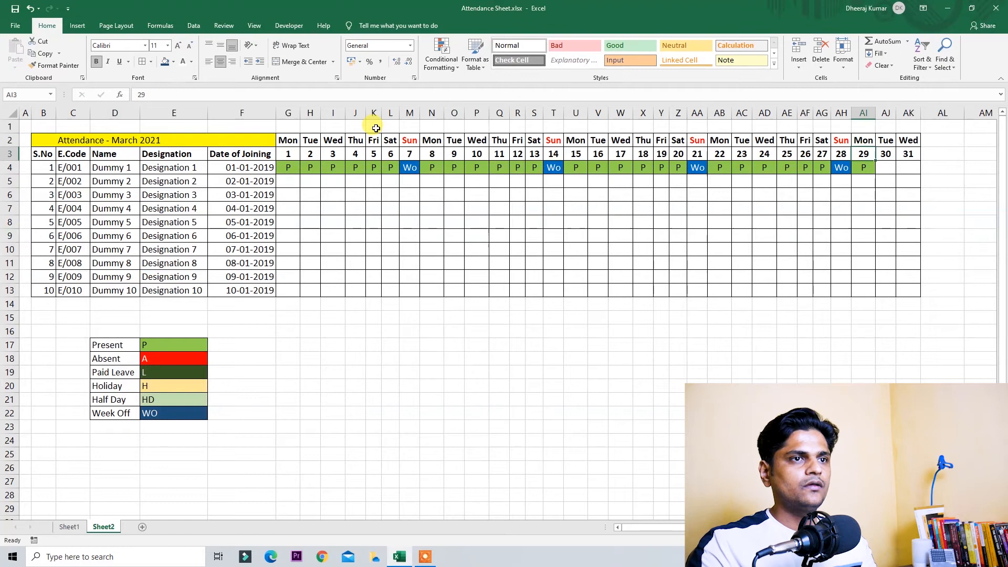
pyautogui.press('Down')
pyautogui.hotkey('shift', 'Right')
pyautogui.hotkey('shift', 'Right')
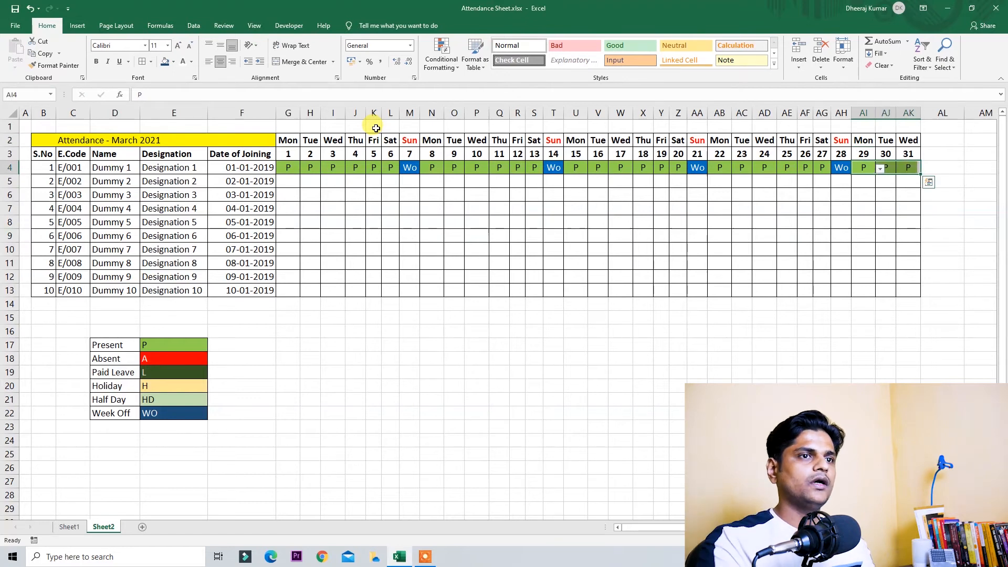
pyautogui.hotkey('ctrl', 'Left')
pyautogui.press('Right')
pyautogui.press('Right')
pyautogui.press('Right')
pyautogui.press('Right')
pyautogui.press('Right')
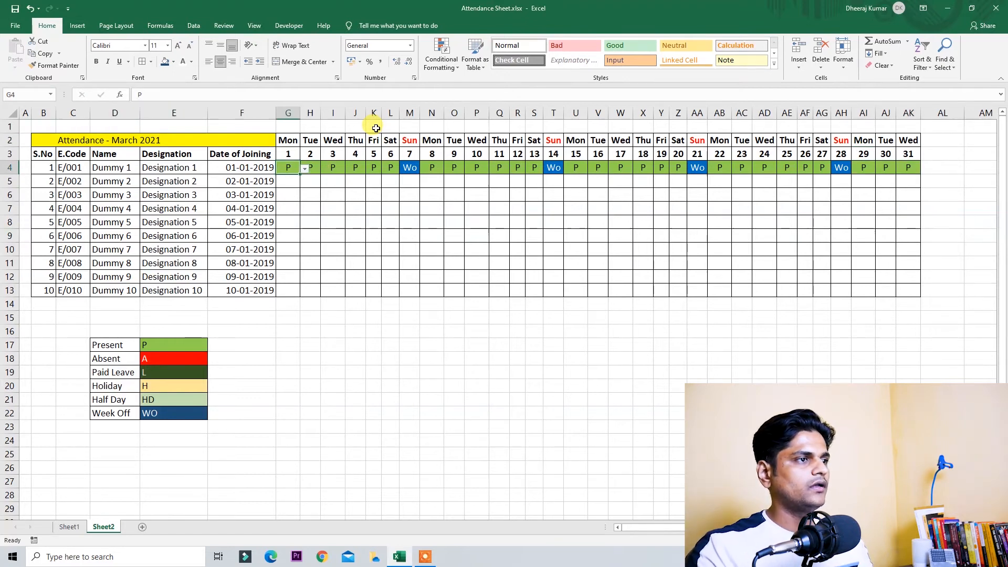
# Step: Copy Dummy 1's March statuses down to all ten employees
pyautogui.hotkey('ctrl', 'shift', 'Right')
pyautogui.hotkey('shift', 'Down')
pyautogui.hotkey('shift', 'Down')
pyautogui.hotkey('shift', 'Down')
pyautogui.hotkey('shift', 'Down')
pyautogui.hotkey('shift', 'Down')
pyautogui.hotkey('shift', 'Down')
pyautogui.hotkey('shift', 'Down')
pyautogui.hotkey('shift', 'Down')
pyautogui.hotkey('shift', 'Down')
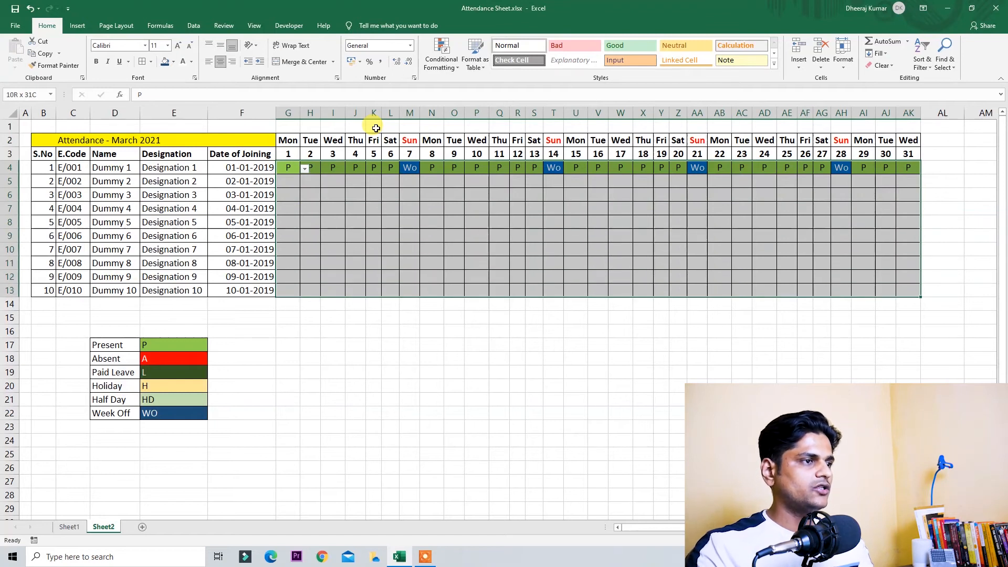
pyautogui.hotkey('ctrl', 'd')
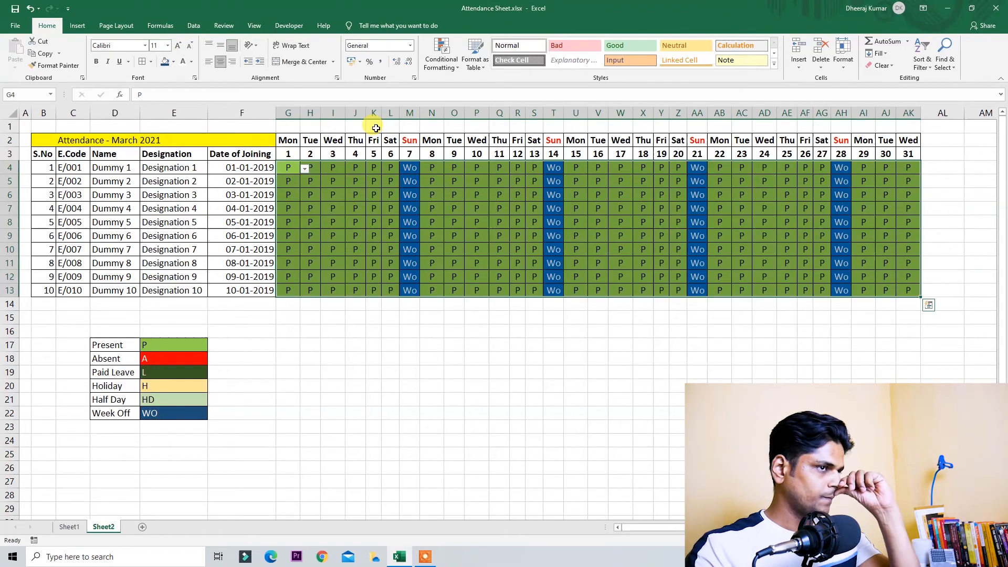
pyautogui.hotkey('shift', 'BackSpace')
pyautogui.press('Right')
pyautogui.press('Right')
pyautogui.press('Down')
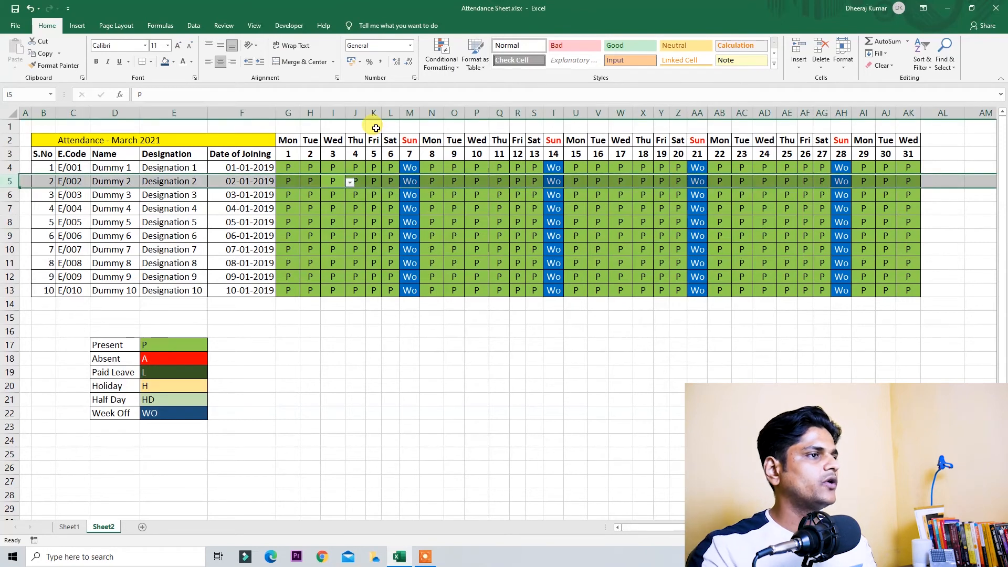
# Step: Mark Dummy 2 absent (A) on days 3–4 and on paid leave (L) on days 10–11
pyautogui.write('A')
pyautogui.press('Right')
pyautogui.write('A')
pyautogui.press('Return')
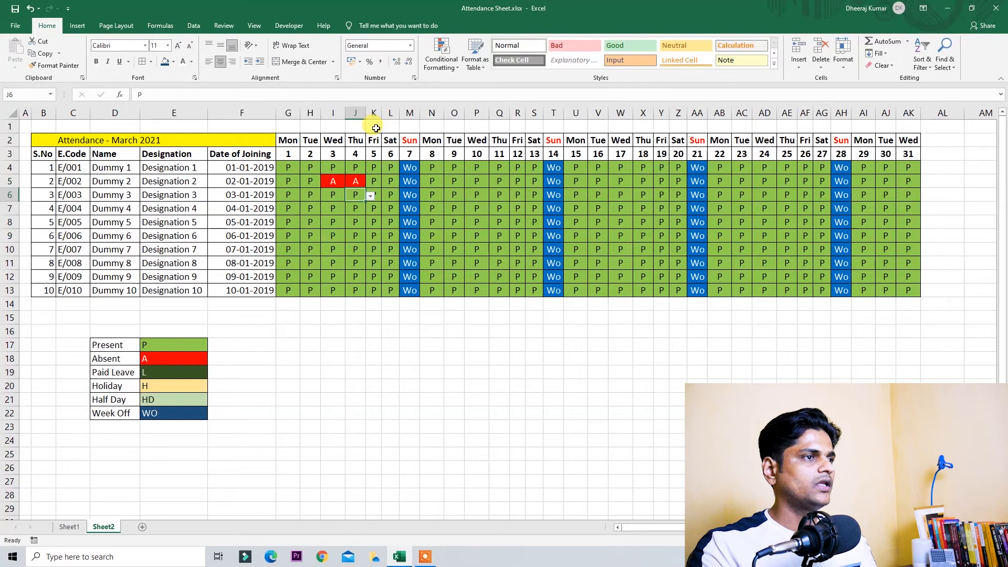
pyautogui.press('Up')
pyautogui.press('Right')
pyautogui.press('Right')
pyautogui.press('Right')
pyautogui.press('Right')
pyautogui.press('Right')
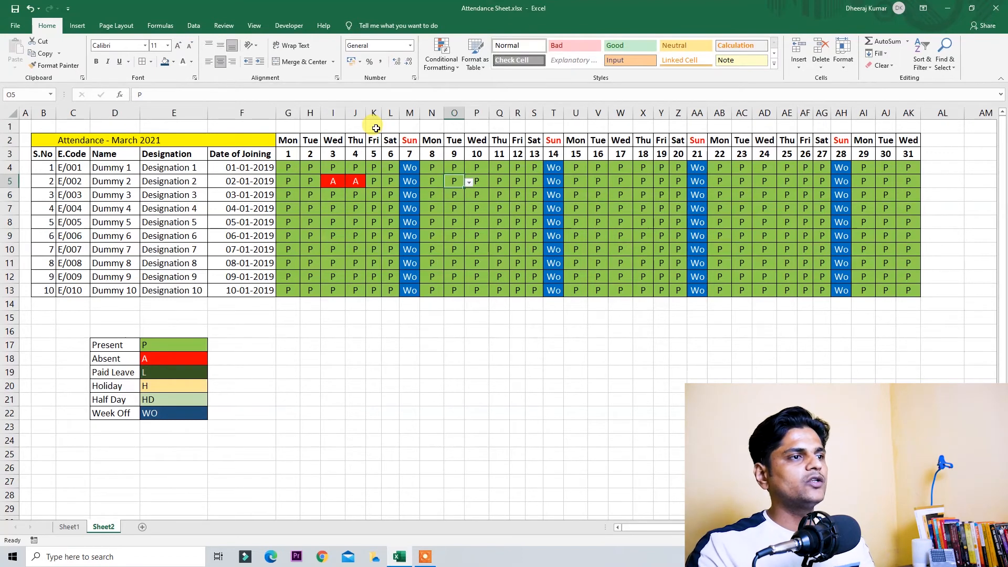
pyautogui.hotkey('shift', 'Right')
pyautogui.hotkey('shift', 'Right')
pyautogui.press('Right')
pyautogui.write('L')
pyautogui.press('Right')
pyautogui.write('L')
pyautogui.press('Return')
# Step: Enter H for 15 March and copy the holiday to all ten employees
pyautogui.press('Left')
pyautogui.press('Down')
pyautogui.press('Left')
pyautogui.press('Left')
pyautogui.press('Right')
pyautogui.press('Right')
pyautogui.press('Right')
pyautogui.press('Right')
pyautogui.press('Right')
pyautogui.press('Right')
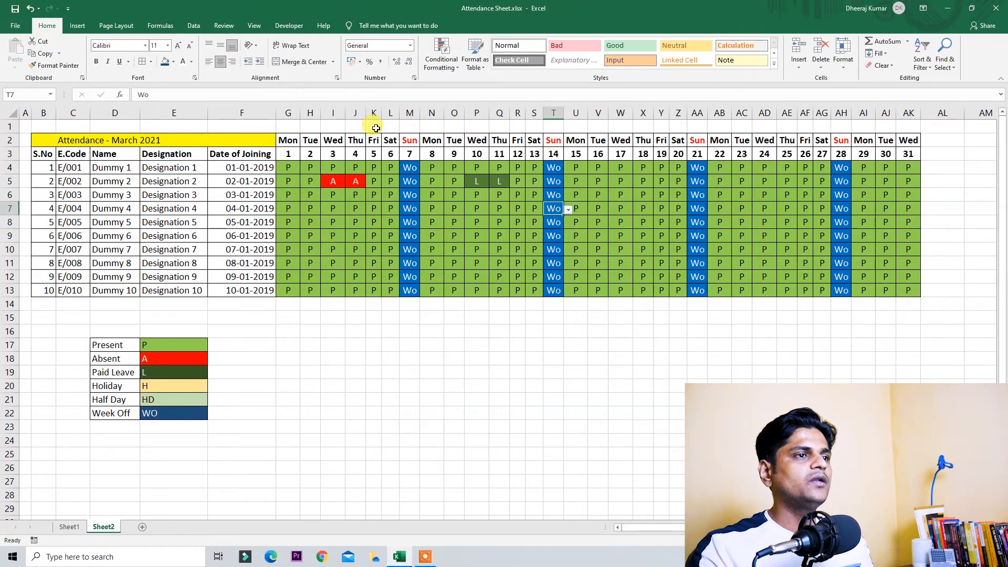
pyautogui.press('Right')
pyautogui.press('Up')
pyautogui.press('Up')
pyautogui.press('Up')
pyautogui.press('Up')
pyautogui.press('Down')
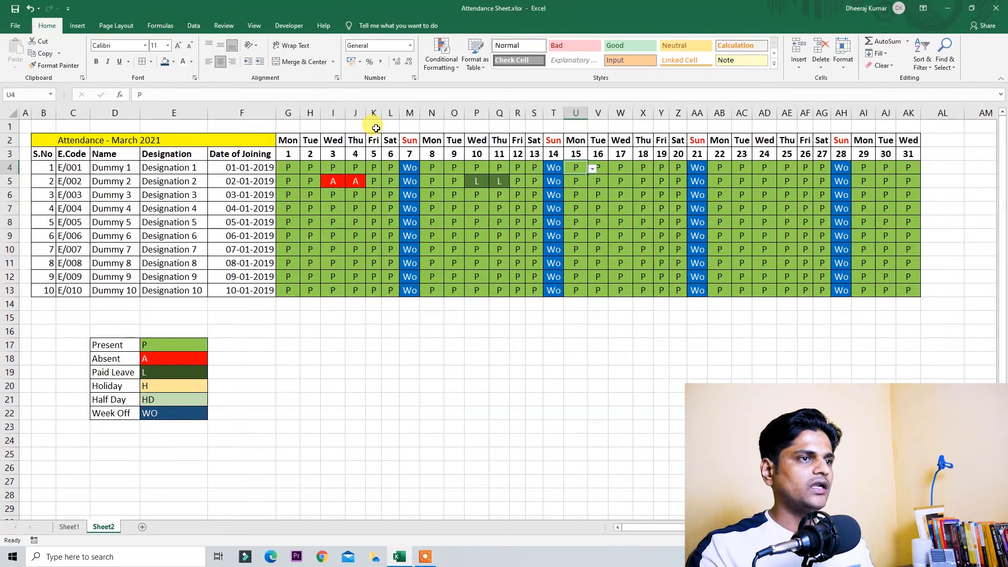
pyautogui.write('H')
pyautogui.press('Return')
pyautogui.press('Up')
pyautogui.hotkey('shift', 'Down')
pyautogui.hotkey('shift', 'Down')
pyautogui.hotkey('shift', 'Down')
pyautogui.hotkey('shift', 'Down')
pyautogui.hotkey('shift', 'Down')
pyautogui.hotkey('shift', 'Down')
pyautogui.hotkey('shift', 'Down')
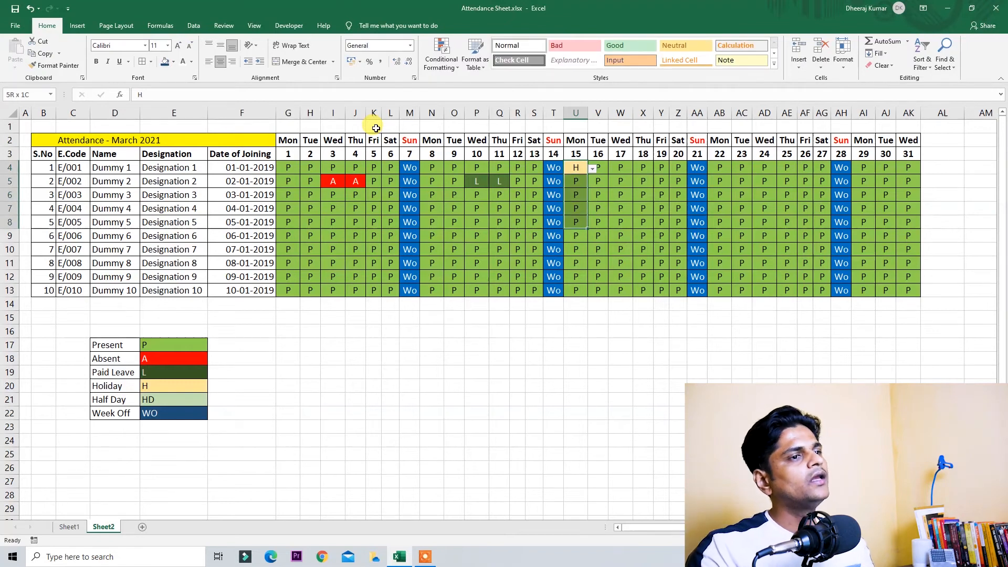
pyautogui.hotkey('shift', 'Down')
pyautogui.hotkey('shift', 'Down')
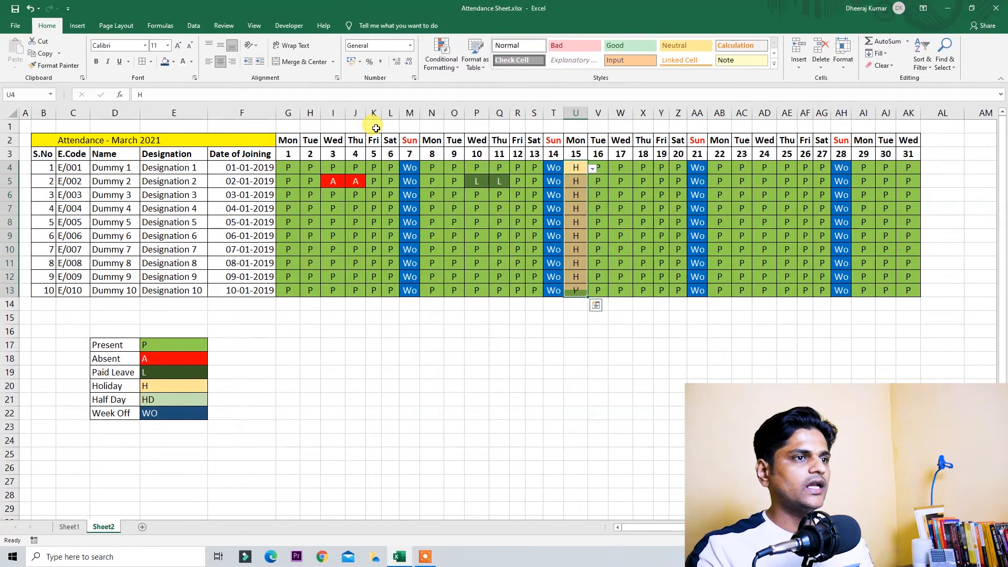
pyautogui.press('Down')
# Step: Mark Dummy 5 absent on day 17 and Dummy 7 absent on day 23
pyautogui.press('Right')
pyautogui.press('Right')
pyautogui.press('Down')
pyautogui.press('Down')
pyautogui.press('Down')
pyautogui.press('F2')
pyautogui.write('A')
pyautogui.press('Return')
pyautogui.press('Up')
pyautogui.press('Right')
pyautogui.press('Right')
pyautogui.press('Right')
pyautogui.press('Right')
pyautogui.press('Down')
pyautogui.press('Down')
pyautogui.press('Right')
pyautogui.press('Right')
pyautogui.write('A')
pyautogui.press('Return')
# Step: Mark Dummy 8 on paid leave (L) for days 17, 18 and 19
pyautogui.press('Left')
pyautogui.press('Left')
pyautogui.press('Left')
pyautogui.press('Left')
pyautogui.press('Left')
pyautogui.press('Left')
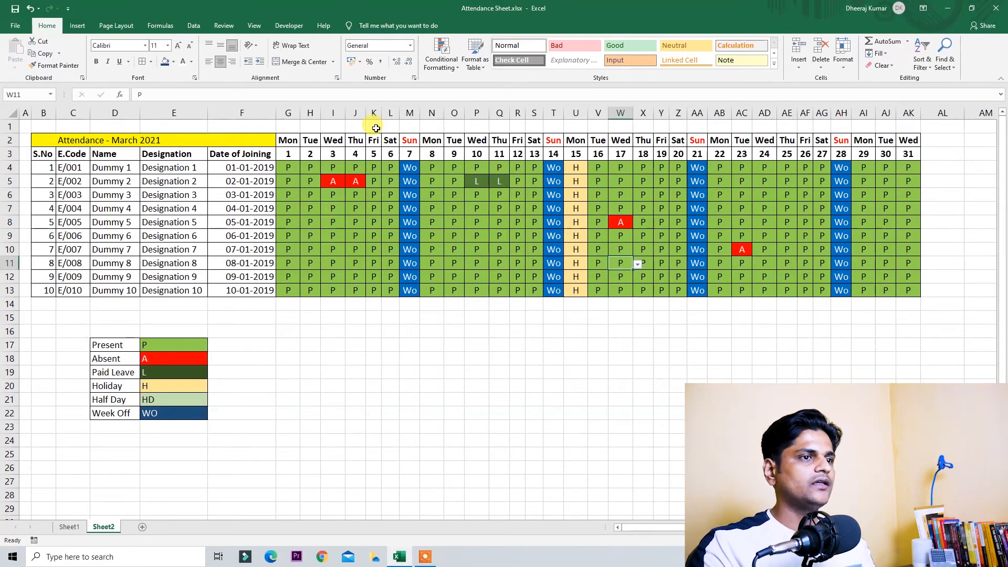
pyautogui.write('L')
pyautogui.press('Right')
pyautogui.write('L')
pyautogui.press('Right')
pyautogui.write('L')
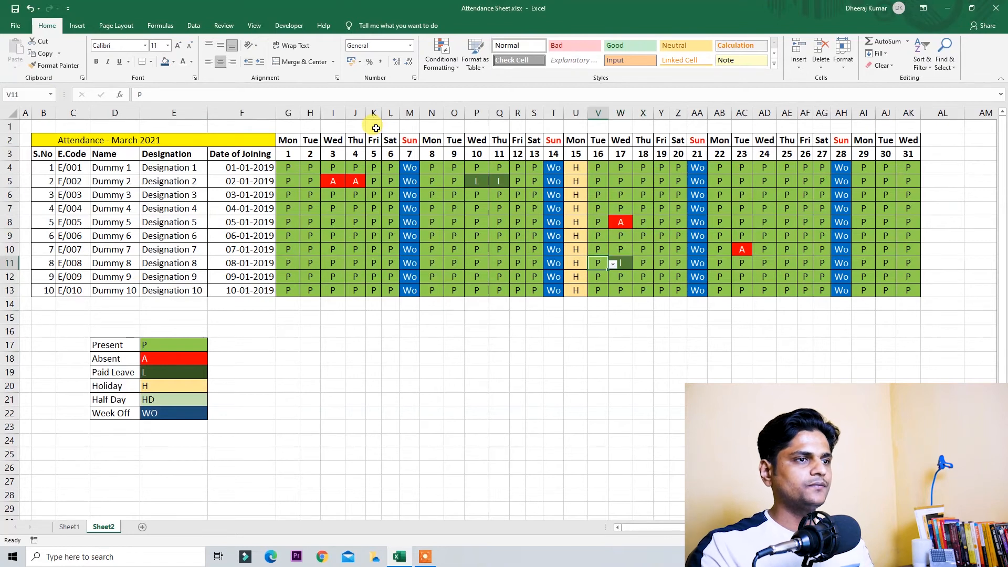
pyautogui.press('Up')
pyautogui.press('Up')
pyautogui.press('Up')
pyautogui.press('Up')
pyautogui.press('Up')
pyautogui.press('Right')
pyautogui.press('Right')
pyautogui.press('Right')
pyautogui.press('Right')
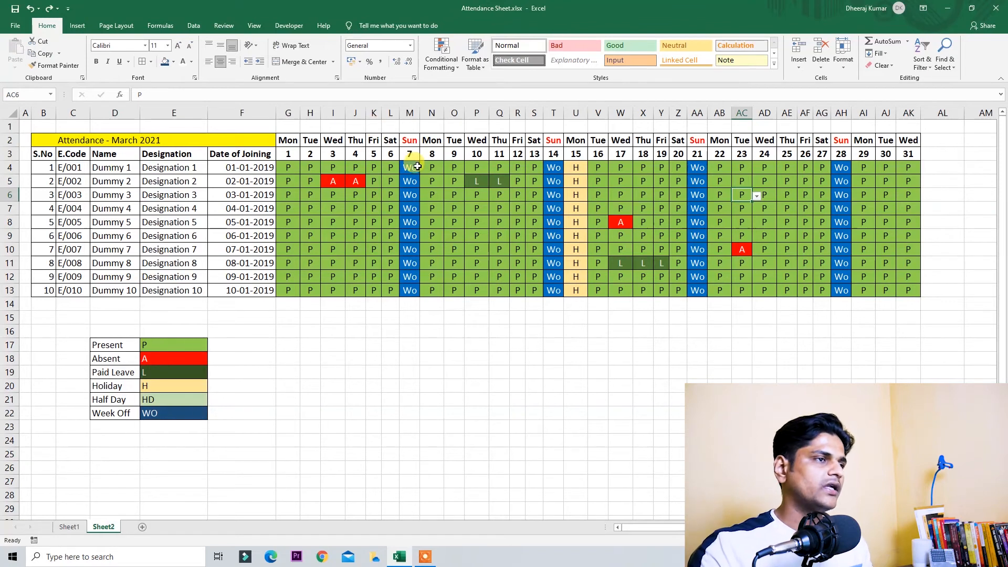
# Step: Enter the Presents and Weekoffs headings in row 3 just after the day-31 column
pyautogui.click(911, 142)
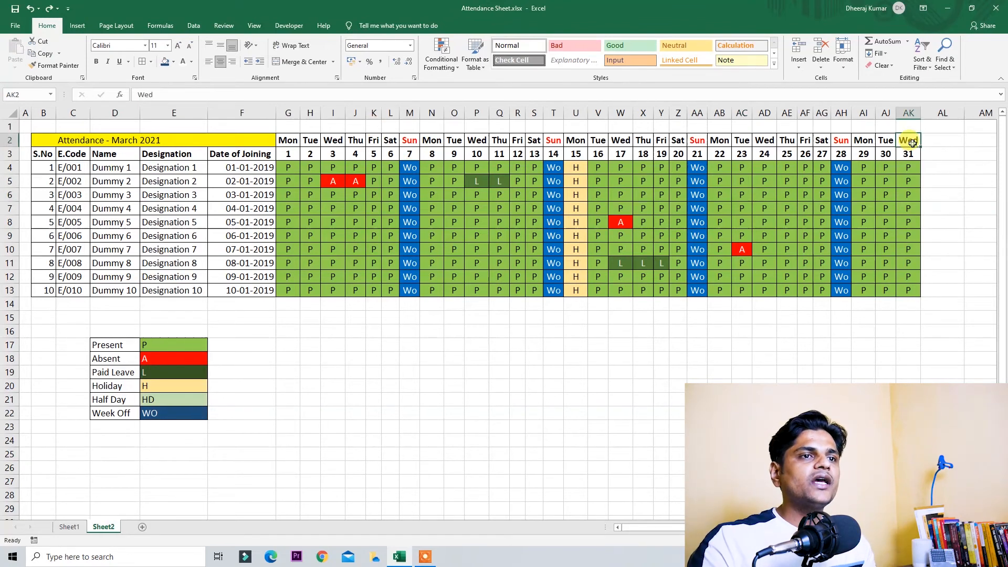
pyautogui.moveTo(945, 137); pyautogui.dragTo(354, 210)
pyautogui.click(350, 251)
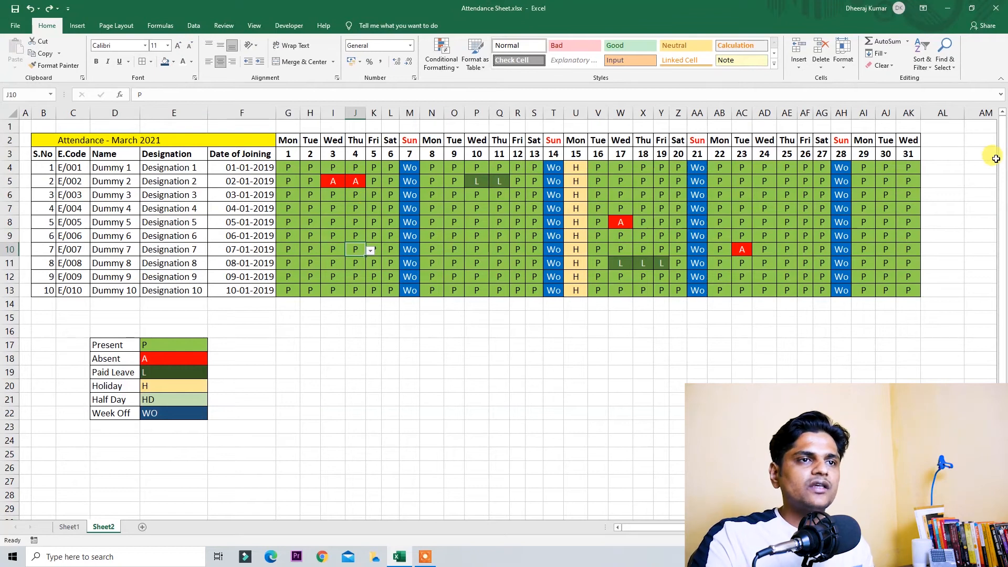
pyautogui.click(939, 141)
pyautogui.hscroll(5, 998, 172)
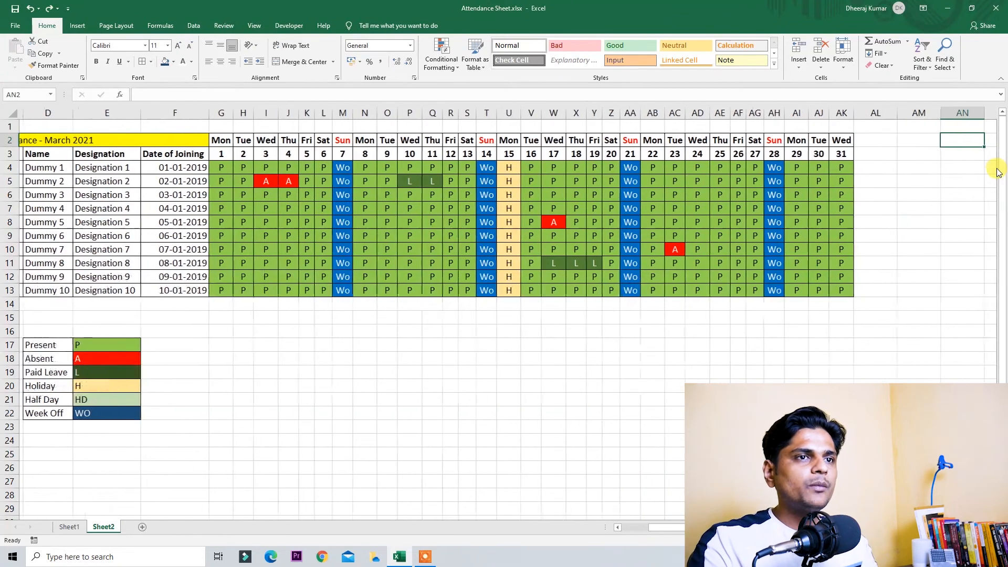
pyautogui.press('Down')
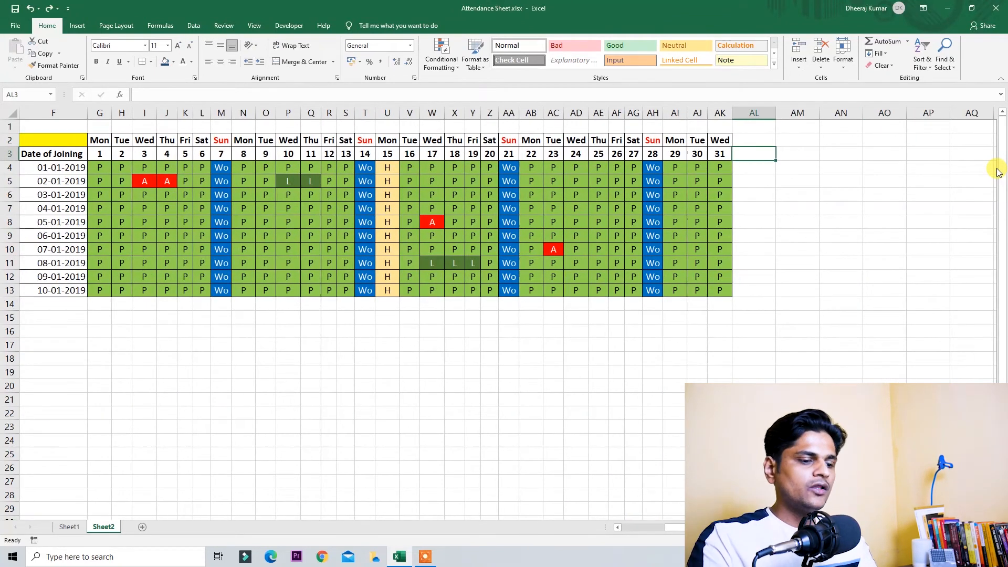
pyautogui.write('Presents')
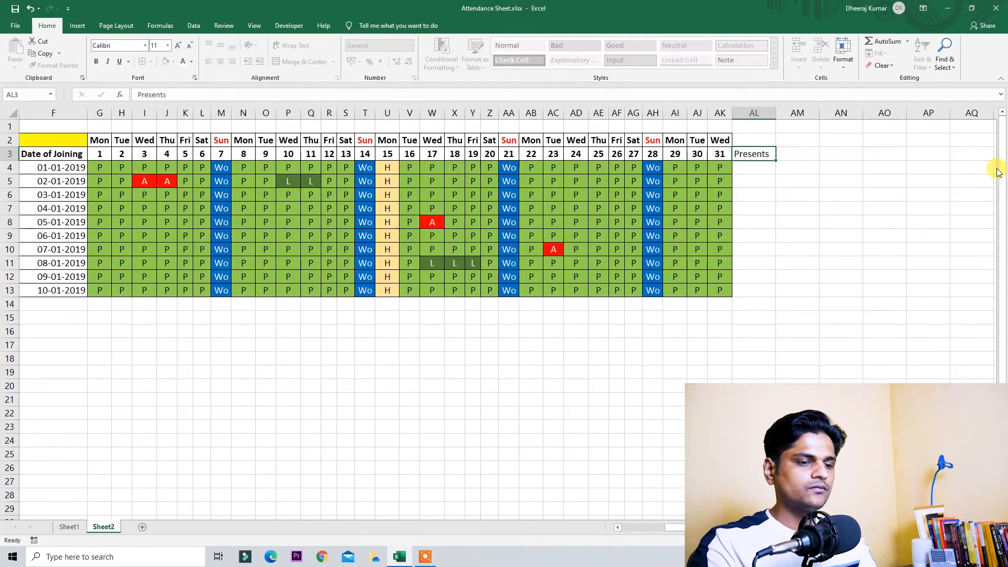
pyautogui.press('Tab')
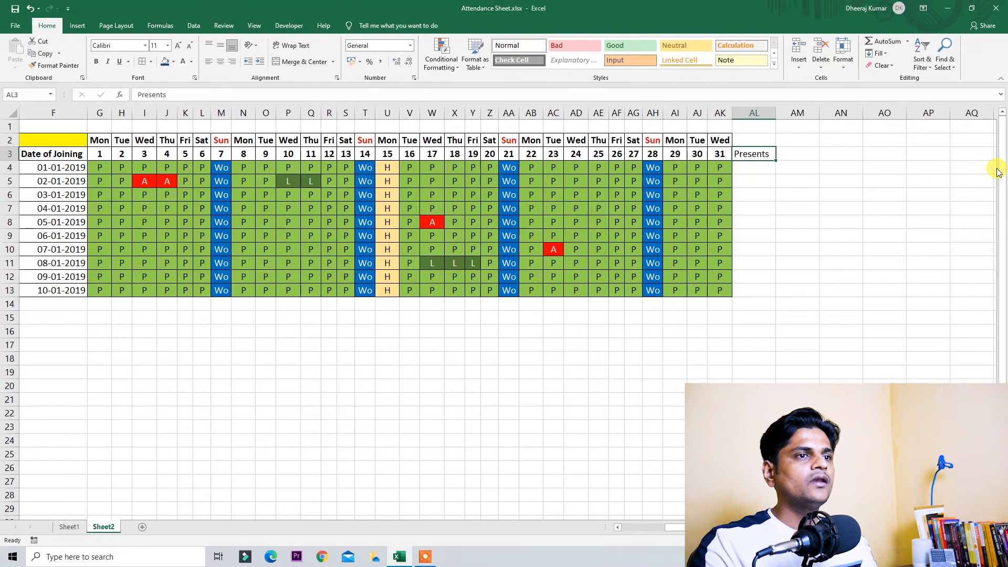
pyautogui.write('Wee')
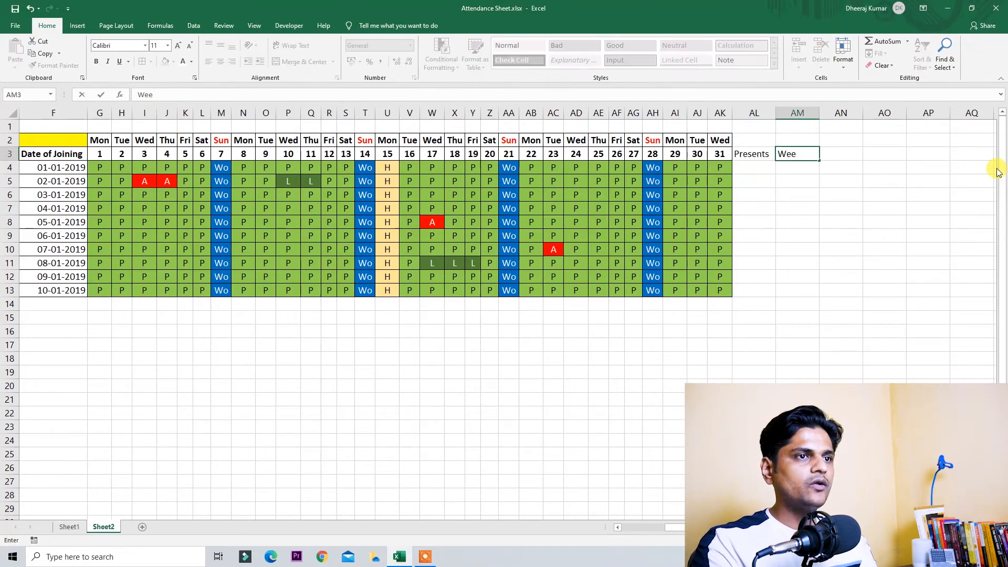
pyautogui.write('koffs')
pyautogui.press('Tab')
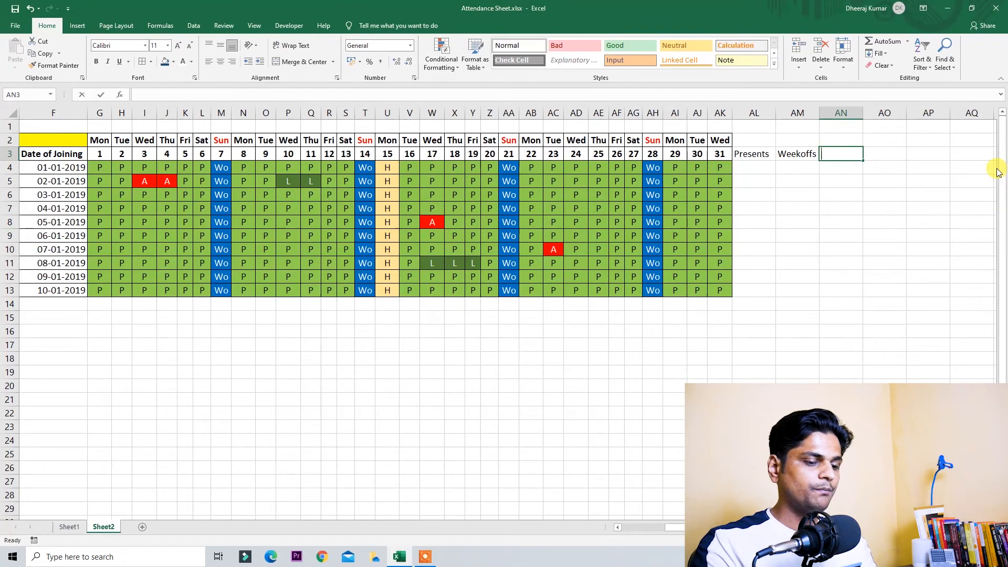
pyautogui.write('Paid da')
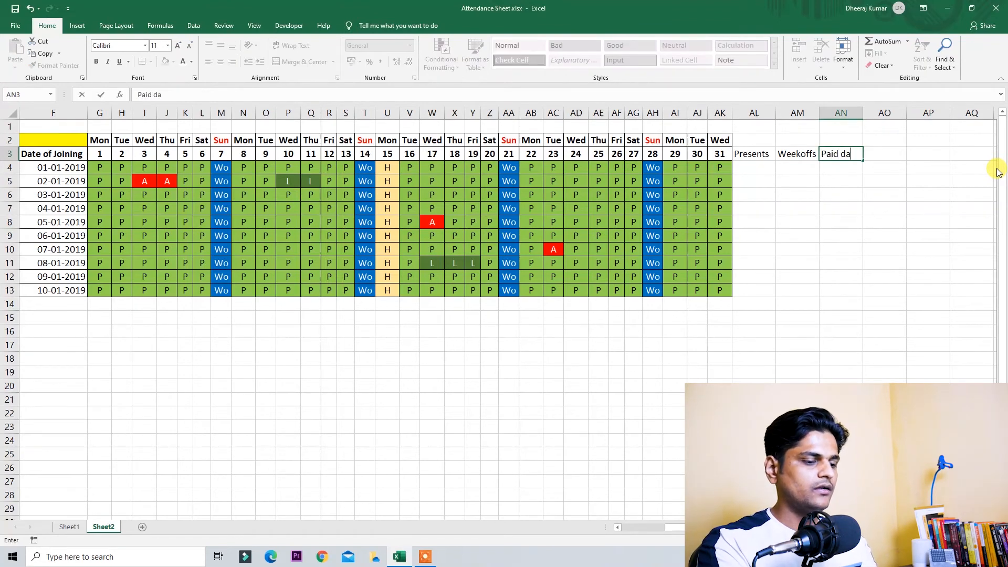
# Step: Insert a blank column and enter the Holiday heading before Paid Days
pyautogui.hotkey('ctrl', 'space')
pyautogui.hotkey('ctrl', 'shift', '+')
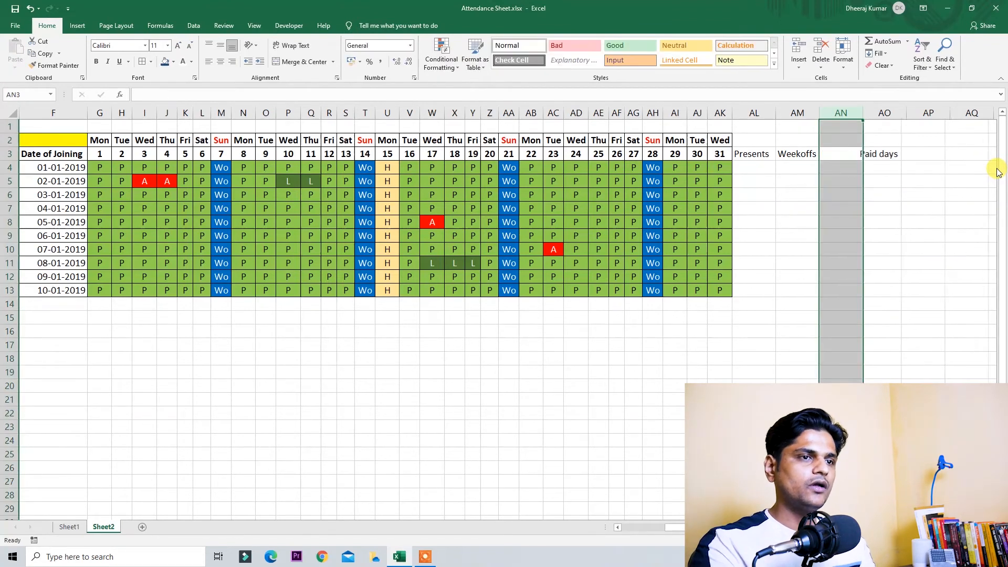
pyautogui.hotkey('shift', 'BackSpace')
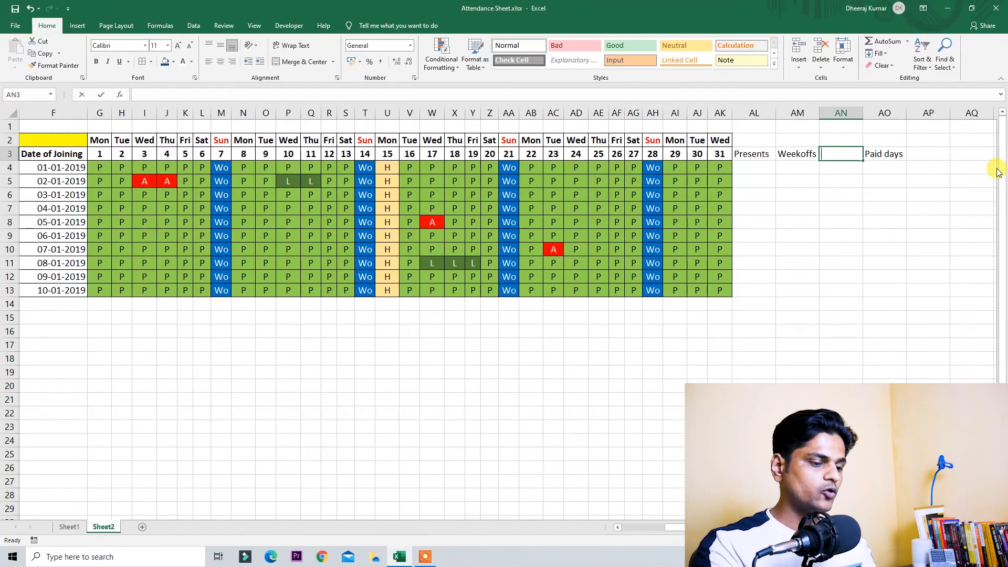
pyautogui.write('Holiday')
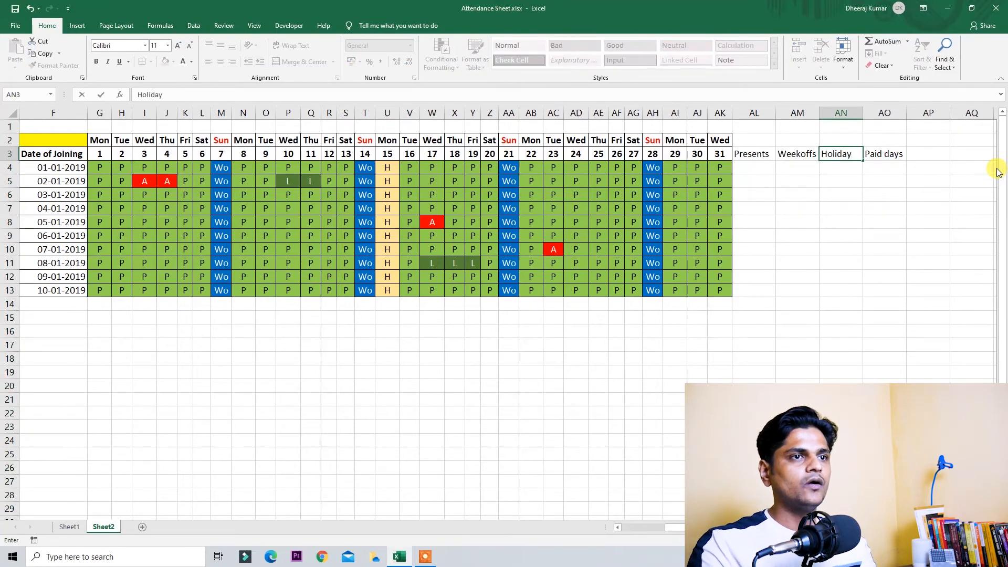
pyautogui.press('Return')
pyautogui.press('Up')
pyautogui.press('Right')
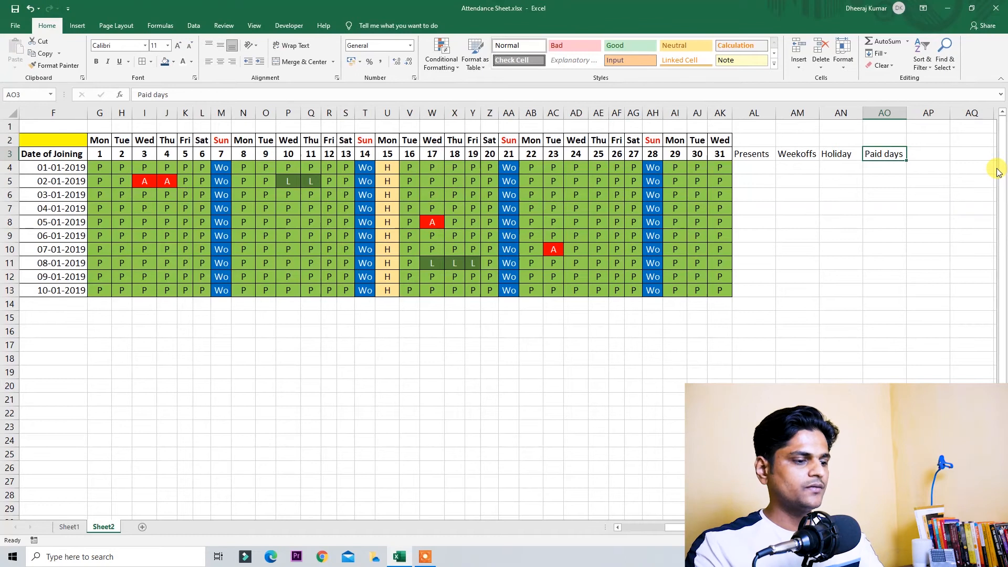
# Step: Enter the Paid Days and LOP headings to complete the summary headings
pyautogui.write('Paid days')
pyautogui.press('Left')
pyautogui.press('Left')
pyautogui.press('Left')
pyautogui.press('Left')
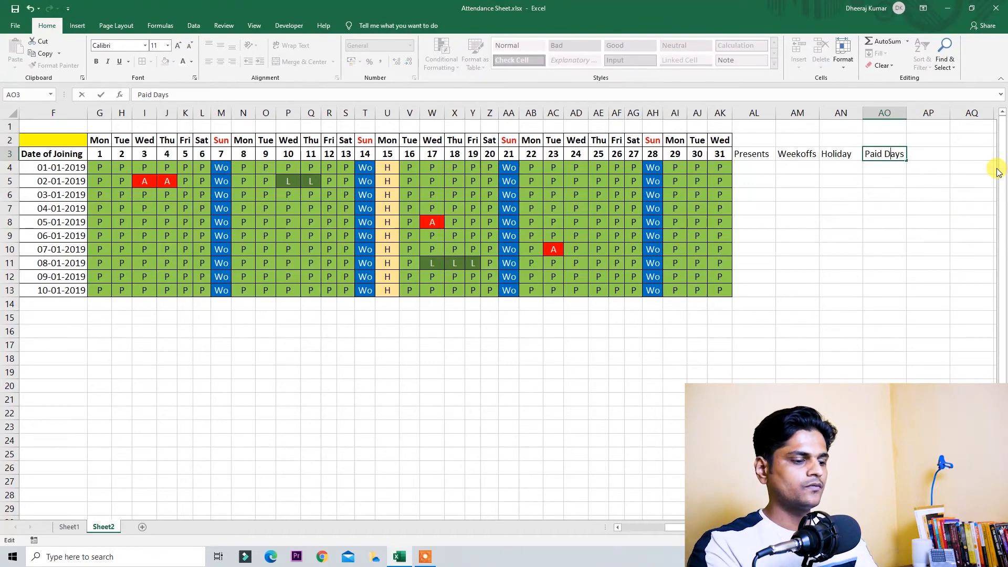
pyautogui.press('Return')
pyautogui.press('Up')
pyautogui.press('Right')
pyautogui.write('LOP')
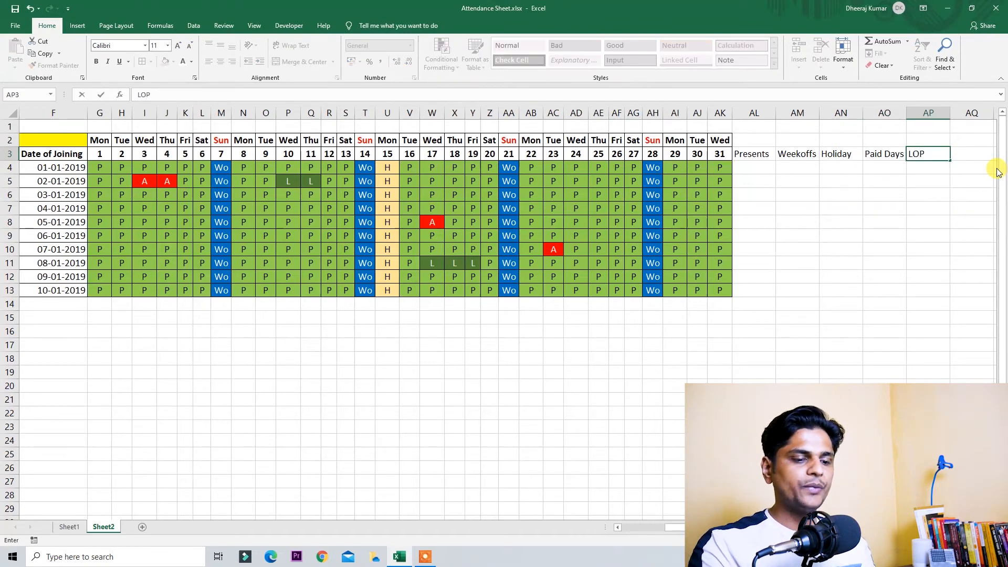
pyautogui.press('Return')
pyautogui.press('Up')
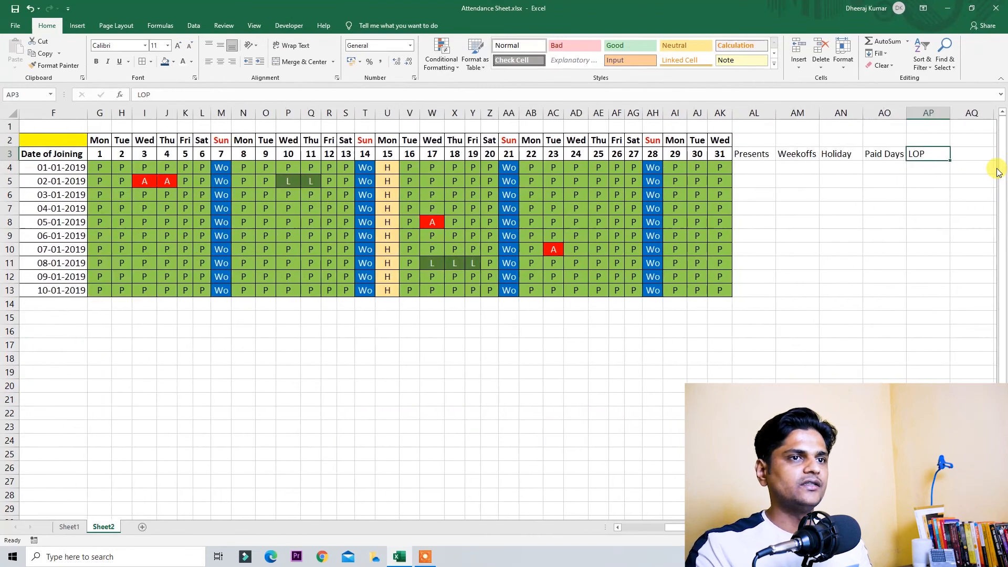
# Step: Make the Presents through LOP summary headings bold
pyautogui.press('Left')
pyautogui.press('Left')
pyautogui.press('Left')
pyautogui.press('Left')
pyautogui.hotkey('shift', 'Right')
pyautogui.hotkey('shift', 'Right')
pyautogui.hotkey('shift', 'Right')
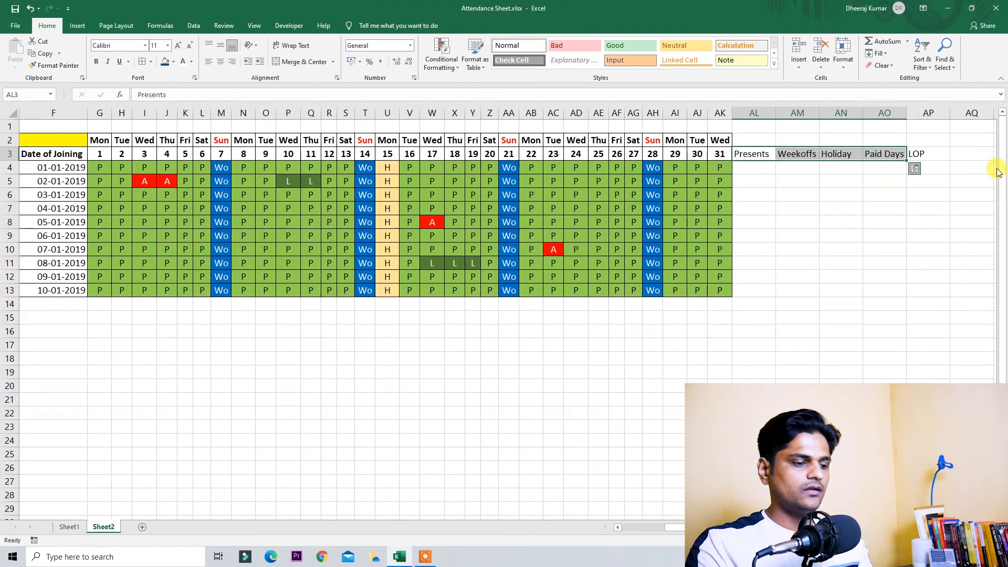
pyautogui.hotkey('ctrl', 'q')
pyautogui.press('Escape')
pyautogui.hotkey('shift', 'Right')
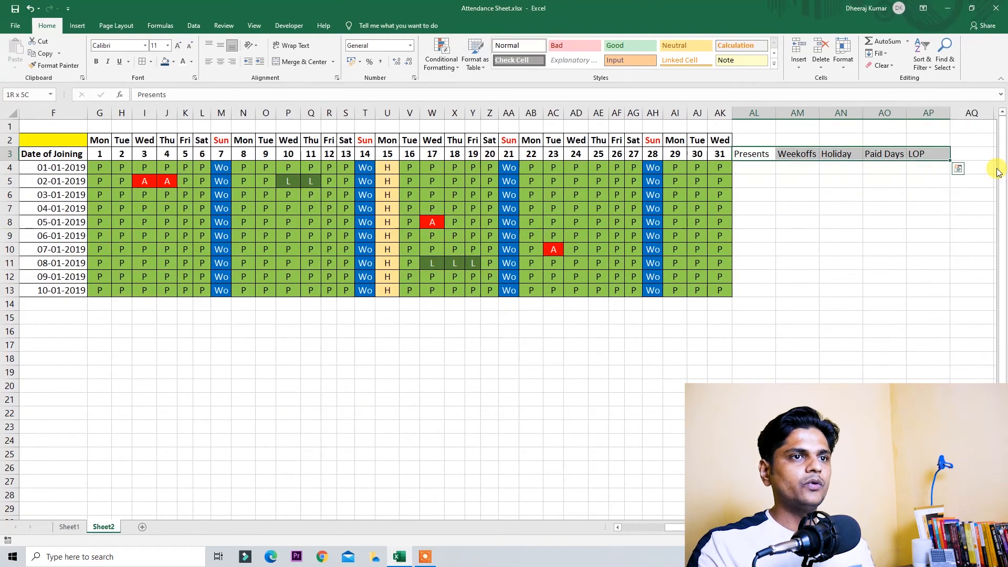
pyautogui.hotkey('ctrl', 'b')
# Step: AutoFit the summary columns to their headings and centre them
pyautogui.press('Left')
pyautogui.press('Right')
pyautogui.press('Right')
pyautogui.press('Left')
pyautogui.hotkey('ctrl', 'space')
pyautogui.hotkey('shift', 'Right')
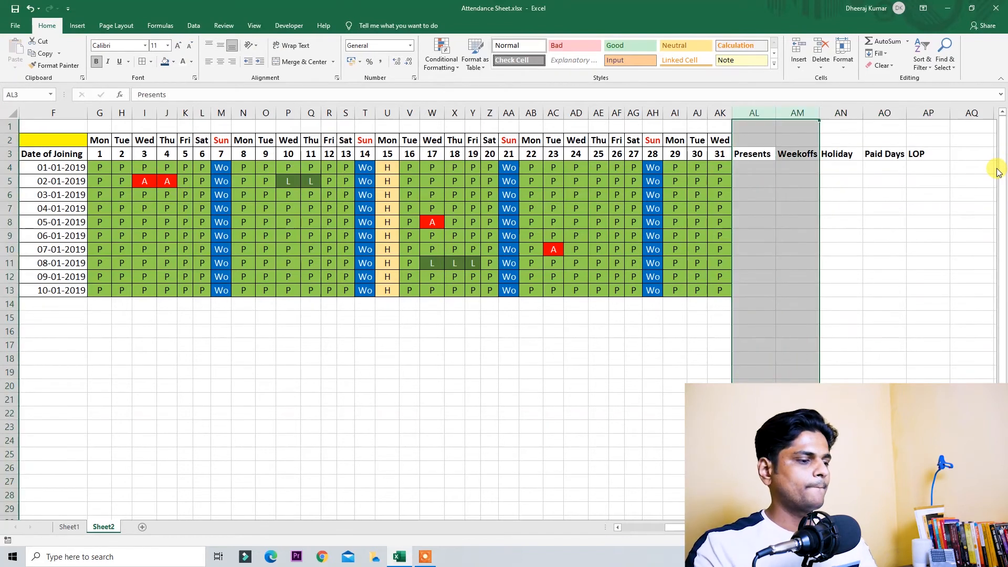
pyautogui.hotkey('shift', 'Right')
pyautogui.hotkey('shift', 'Right')
pyautogui.hotkey('shift', 'Right')
pyautogui.hotkey('alt', 'h')
pyautogui.press('o')
pyautogui.press('i')
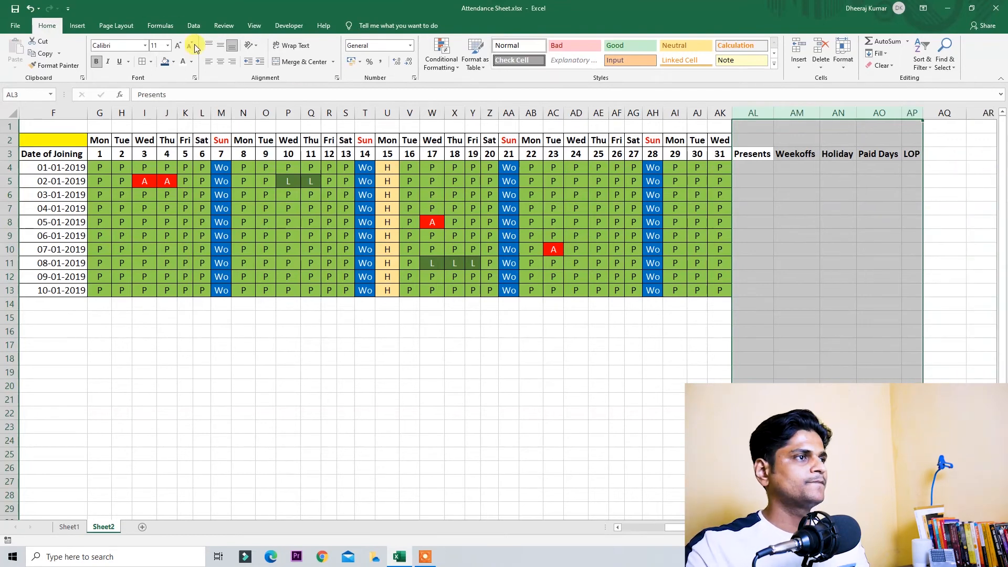
pyautogui.click(225, 64)
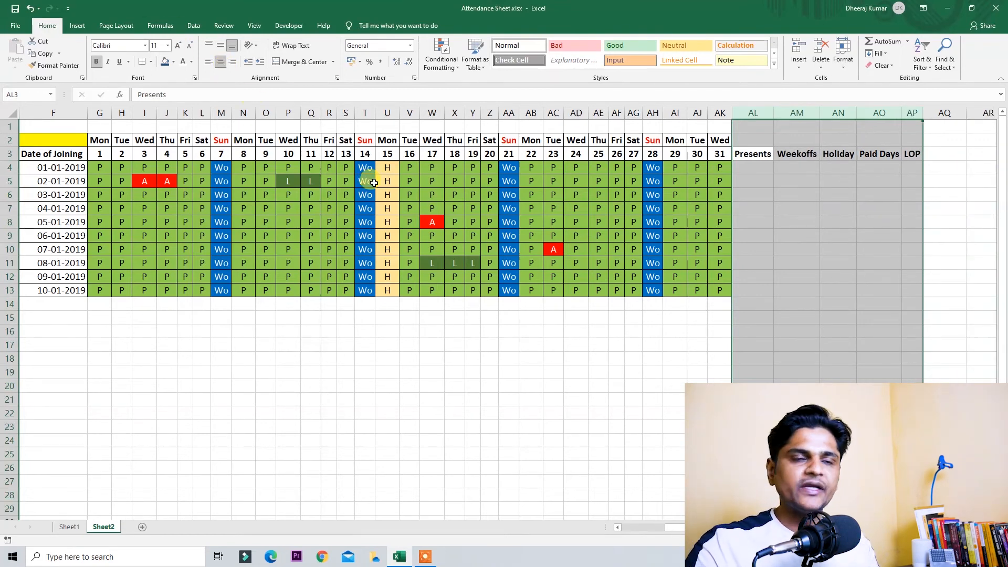
pyautogui.click(767, 168)
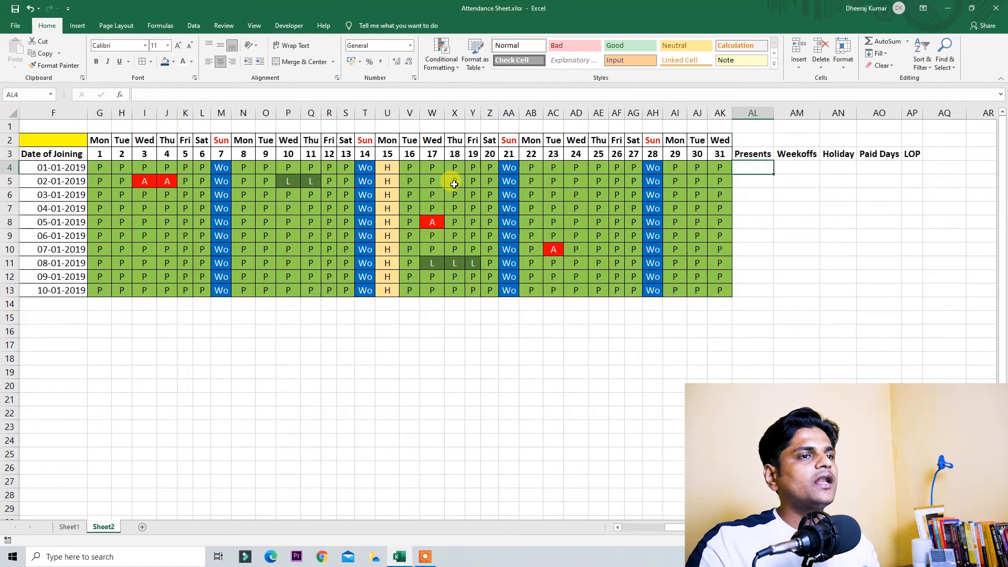
pyautogui.moveTo(97, 167); pyautogui.dragTo(751, 158)
# Step: In AL4, start =COUNTIF over Dummy 1's day statuses G4:AK4, ending with a comma
pyautogui.click(760, 164)
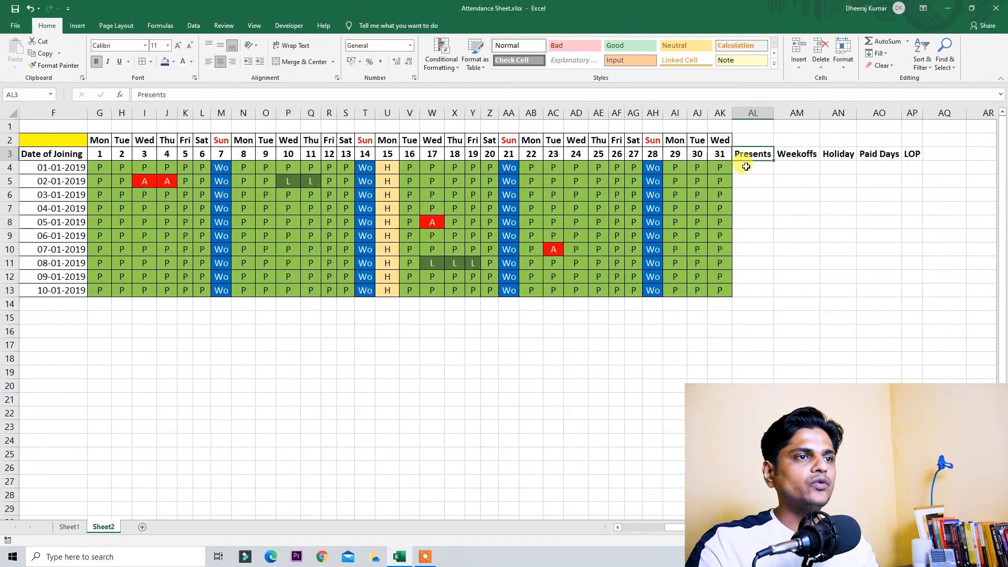
pyautogui.click(756, 169)
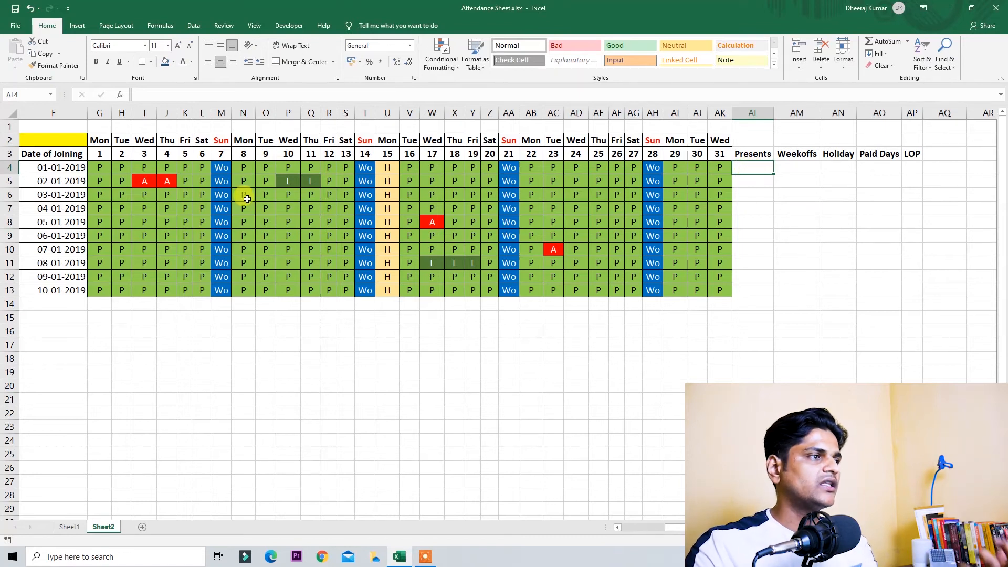
pyautogui.write('=')
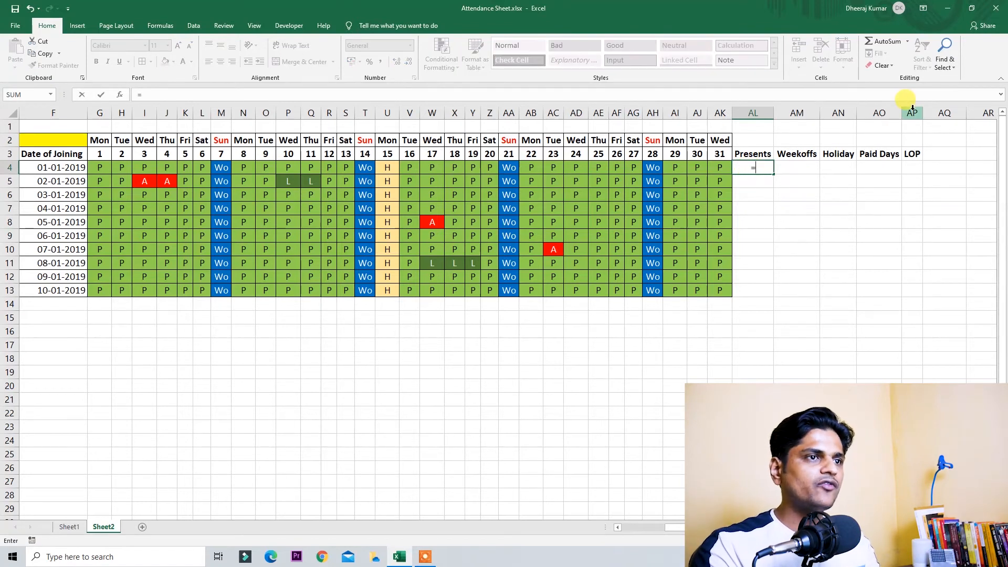
pyautogui.write('countif(')
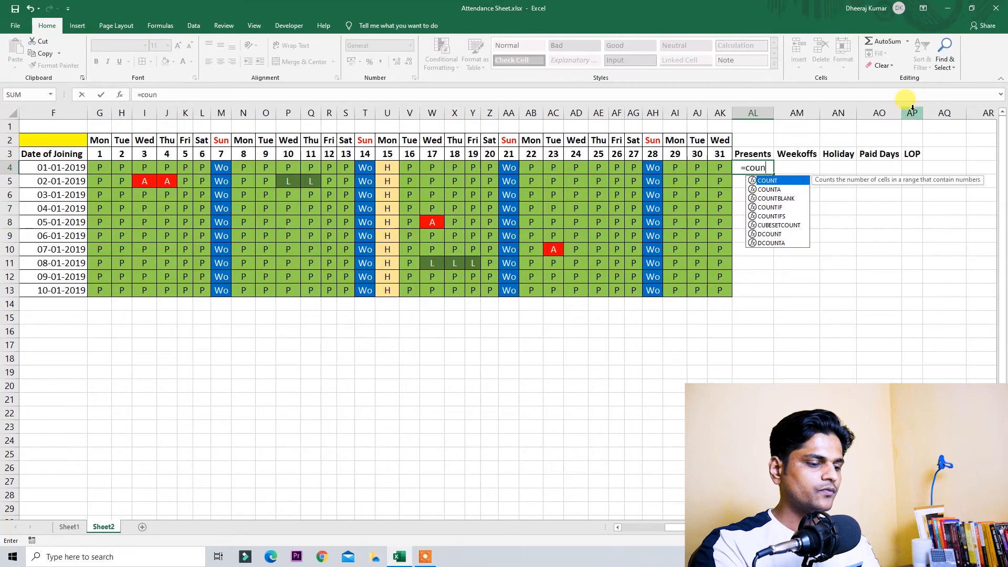
pyautogui.press('Left')
pyautogui.hotkey('ctrl', 'Left')
pyautogui.press('Right')
pyautogui.press('Right')
pyautogui.press('Right')
pyautogui.press('Right')
pyautogui.press('Right')
pyautogui.press('Right')
pyautogui.press('Right')
pyautogui.hotkey('shift', 'Right')
pyautogui.hotkey('shift', 'Right')
pyautogui.hotkey('shift', 'Right')
pyautogui.hotkey('shift', 'Right')
pyautogui.hotkey('shift', 'Right')
pyautogui.hotkey('shift', 'Right')
pyautogui.hotkey('shift', 'Right')
pyautogui.hotkey('shift', 'Right')
pyautogui.hotkey('shift', 'Right')
pyautogui.hotkey('shift', 'Right')
pyautogui.hotkey('shift', 'Right')
pyautogui.hotkey('shift', 'Right')
pyautogui.hotkey('shift', 'Right')
pyautogui.hotkey('shift', 'Right')
pyautogui.hotkey('shift', 'Right')
pyautogui.hotkey('shift', 'Right')
pyautogui.hotkey('shift', 'Right')
pyautogui.hotkey('shift', 'Right')
pyautogui.hotkey('shift', 'Right')
pyautogui.hotkey('shift', 'Right')
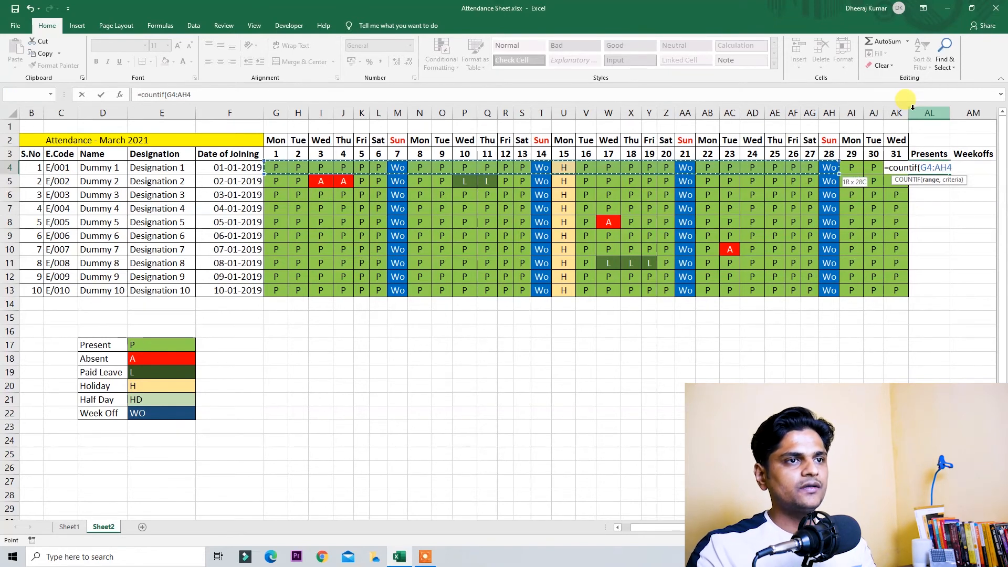
pyautogui.hotkey('shift', 'Right')
pyautogui.hotkey('shift', 'Right')
pyautogui.hotkey('shift', 'Right')
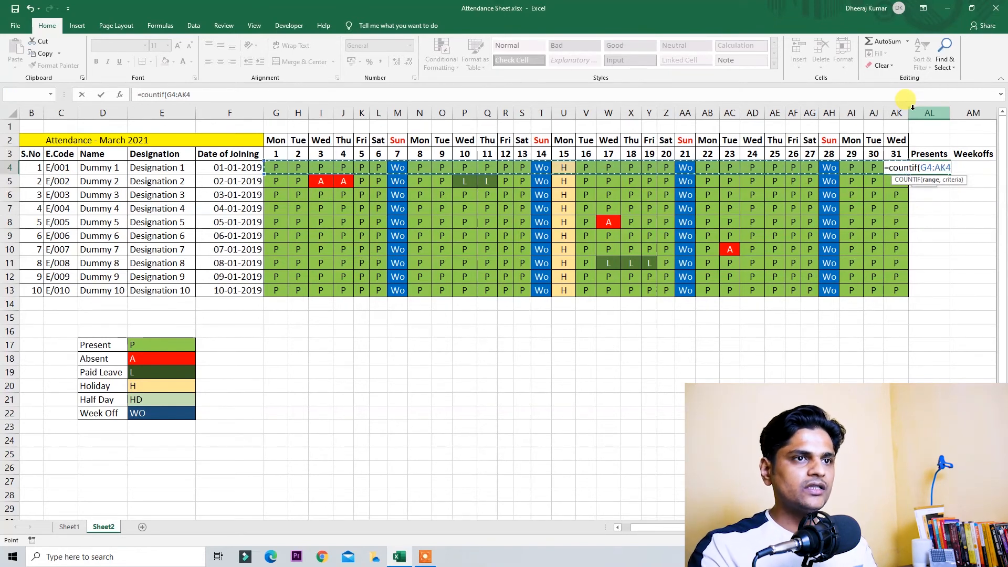
pyautogui.write(',"P')
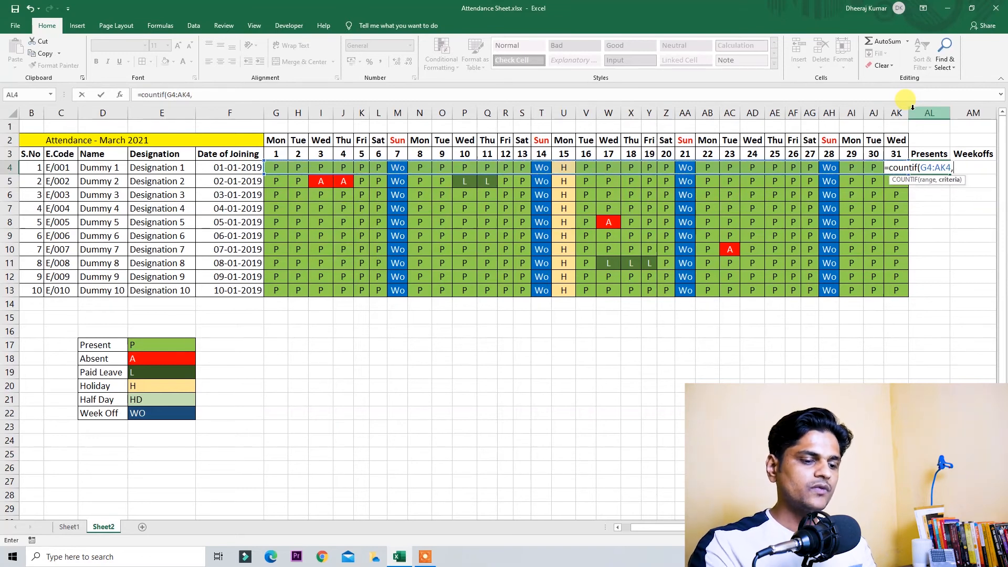
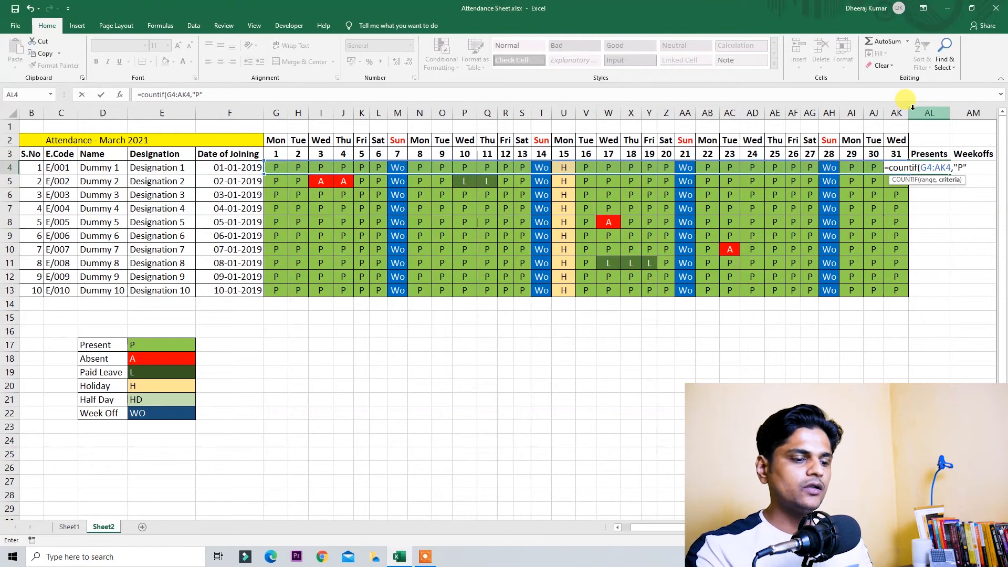
# Step: Close AL4's COUNTIF formula and fill it down to AL13 for every employee's Presents count
pyautogui.write(')')
pyautogui.press('Return')
pyautogui.press('Up')
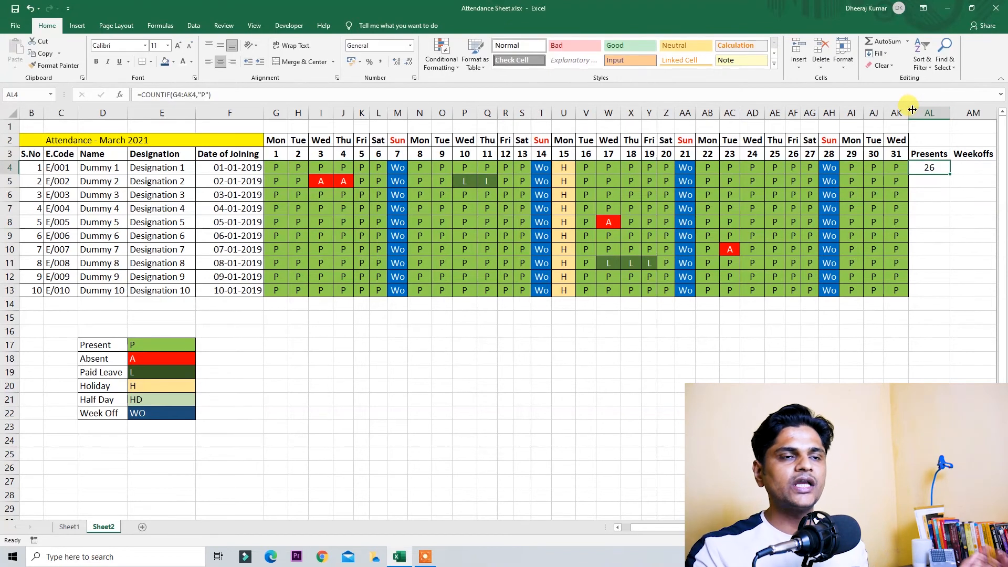
pyautogui.hscroll(3, 869, 268)
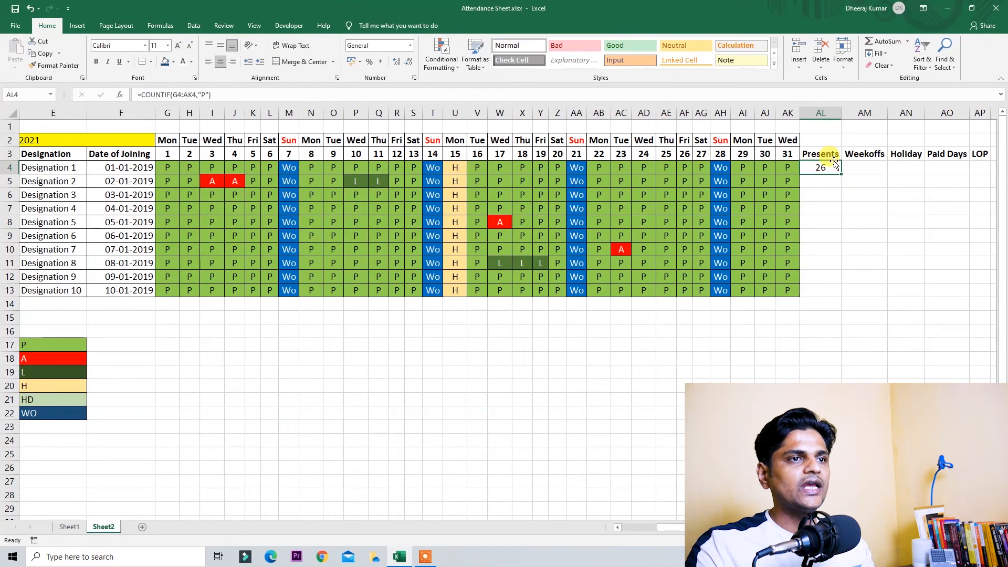
pyautogui.moveTo(841, 174); pyautogui.dragTo(822, 302)
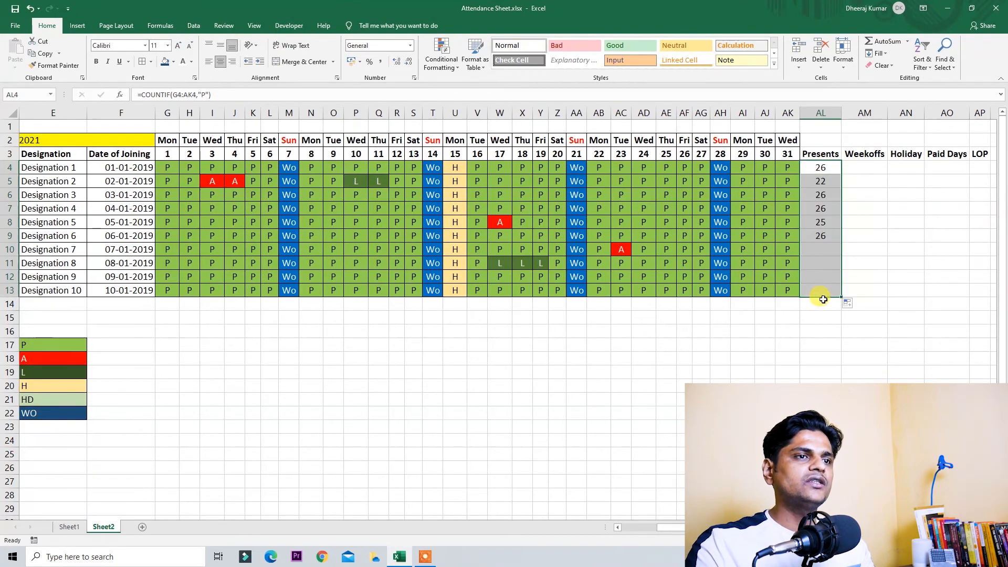
pyautogui.click(788, 236)
# Step: Check the second employee's Presents count of 22 against their absent days in row 5
pyautogui.click(818, 181)
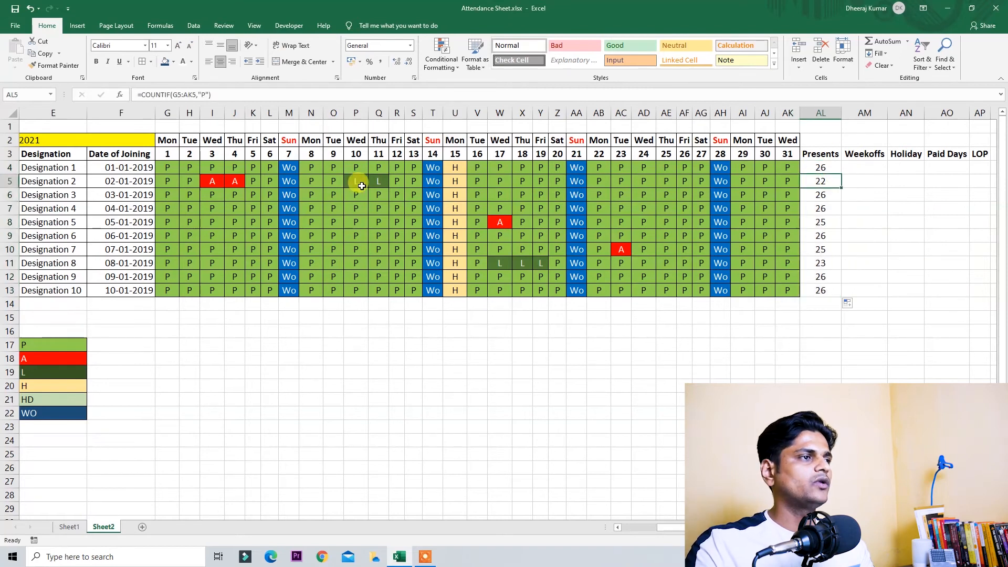
pyautogui.moveTo(206, 182); pyautogui.dragTo(251, 180)
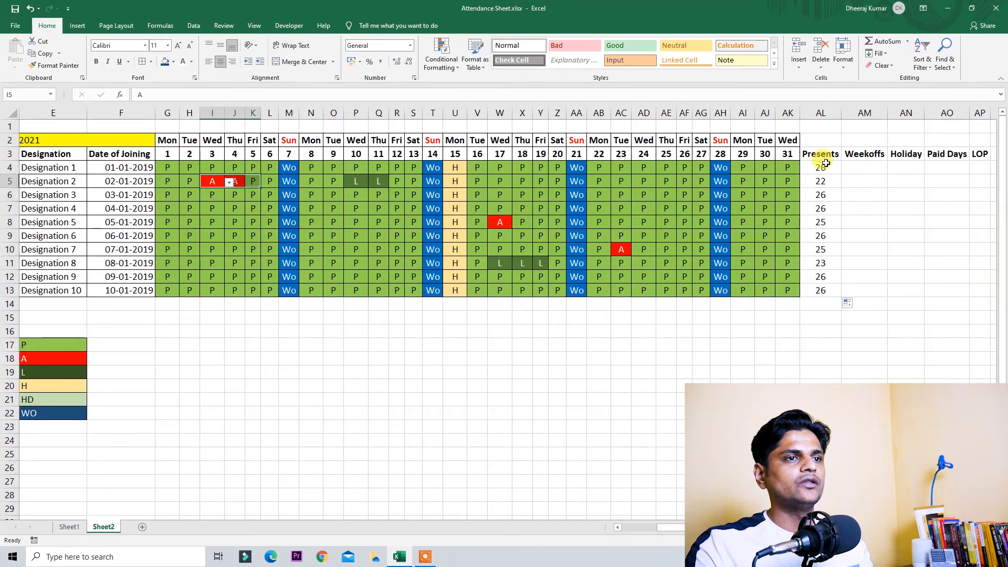
pyautogui.click(827, 182)
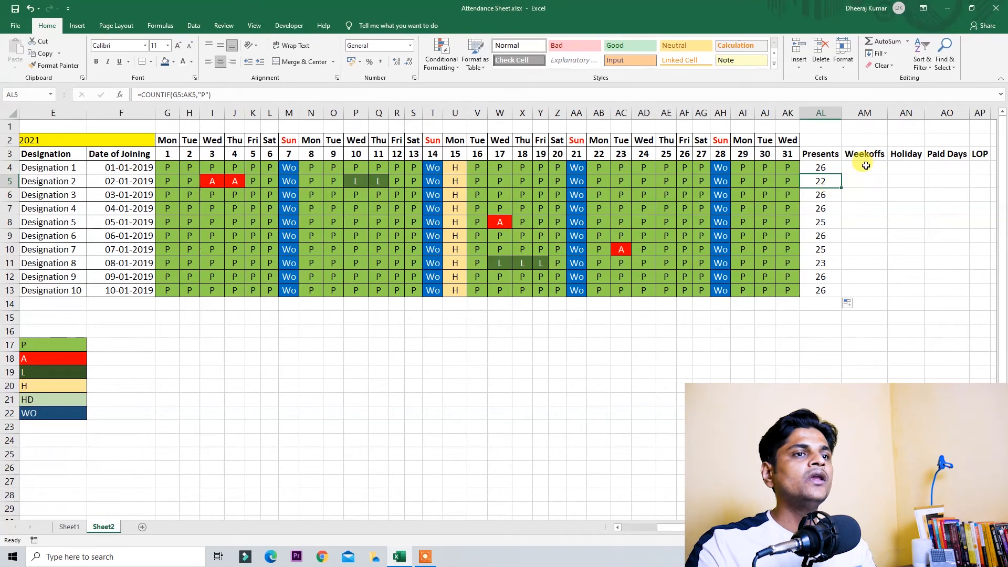
pyautogui.click(866, 167)
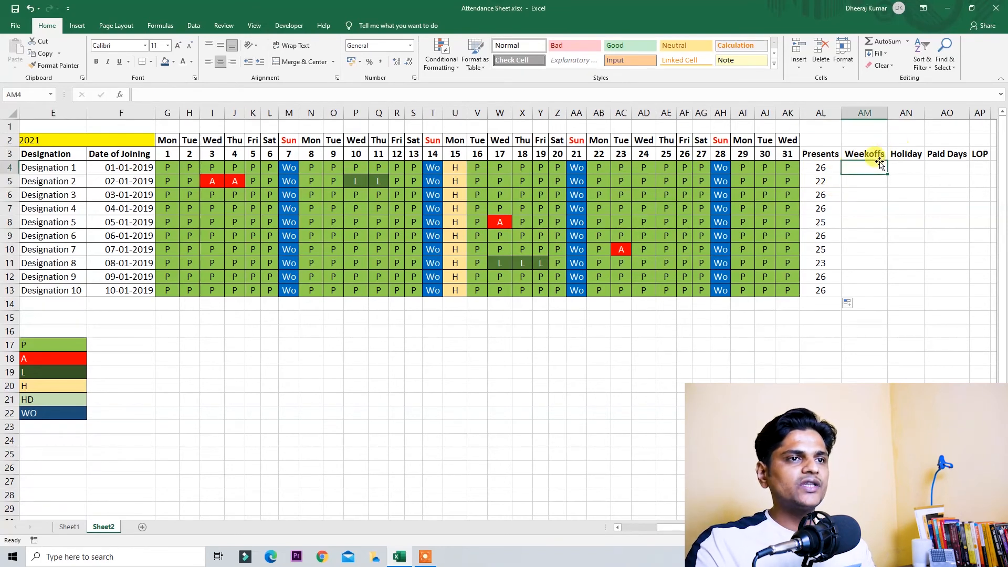
# Step: Copy the Presents COUNTIF into AM4 with criterion "WO", giving 4 Weekoffs
pyautogui.doubleClick(820, 167)
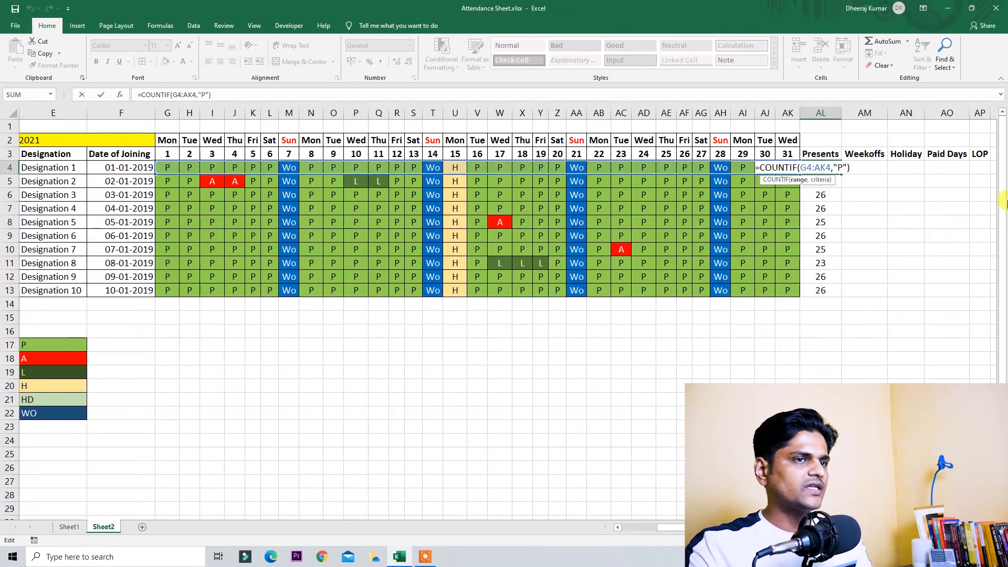
pyautogui.hotkey('shift', 'Home')
pyautogui.hotkey('ctrl', 'c')
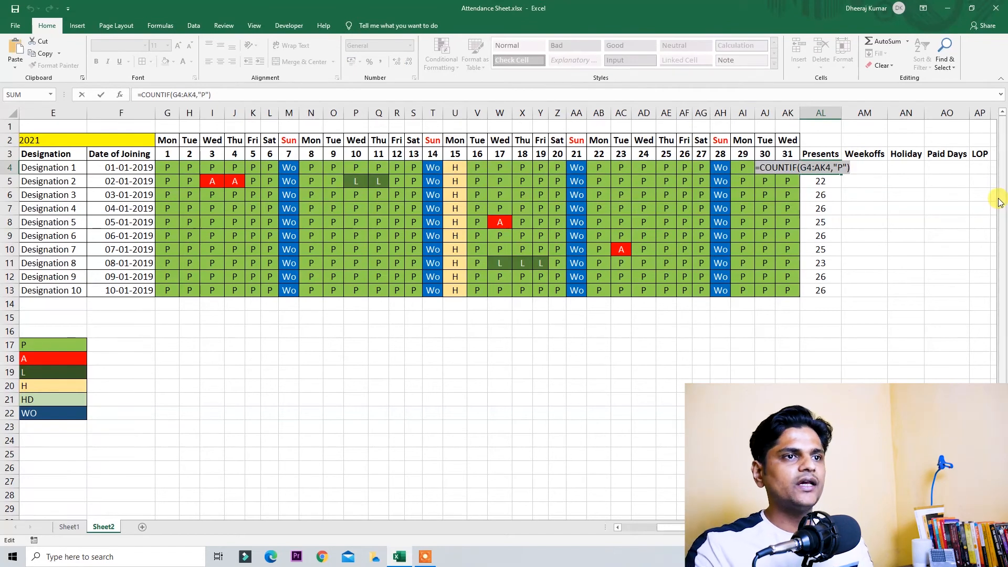
pyautogui.press('Return')
pyautogui.press('Up')
pyautogui.press('Right')
pyautogui.press('F2')
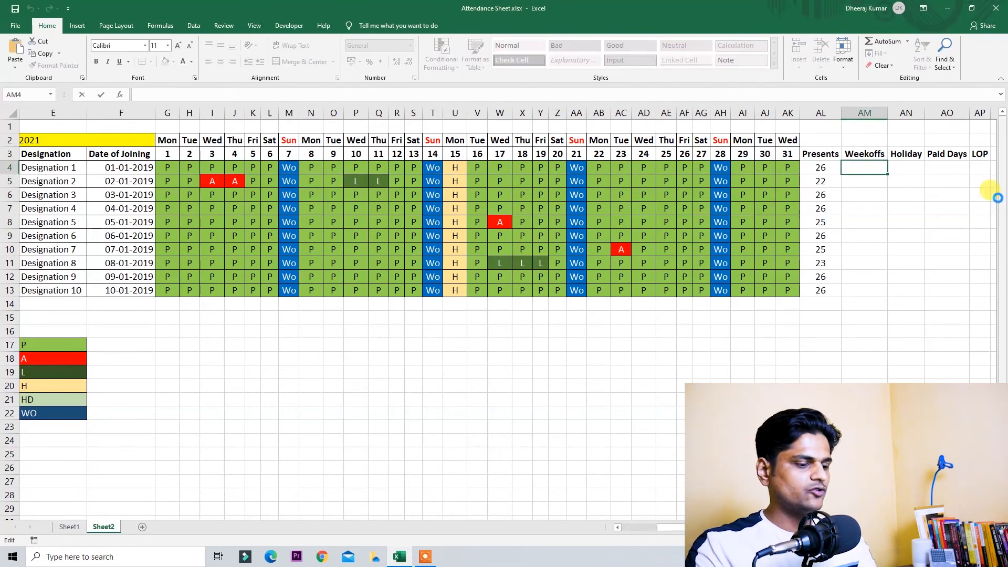
pyautogui.hotkey('ctrl', 'v')
pyautogui.press('Left')
pyautogui.press('Left')
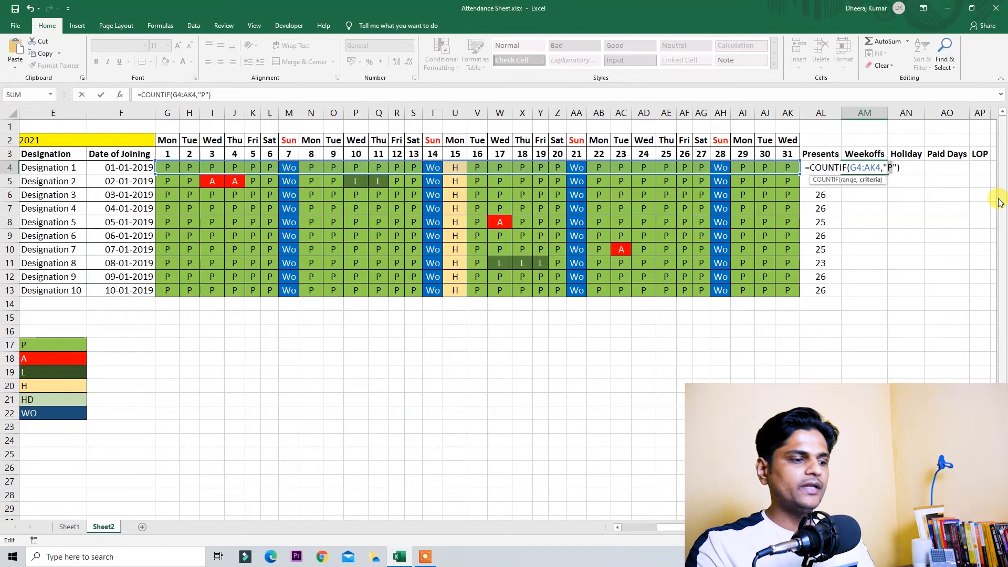
pyautogui.write('WO')
pyautogui.press('Return')
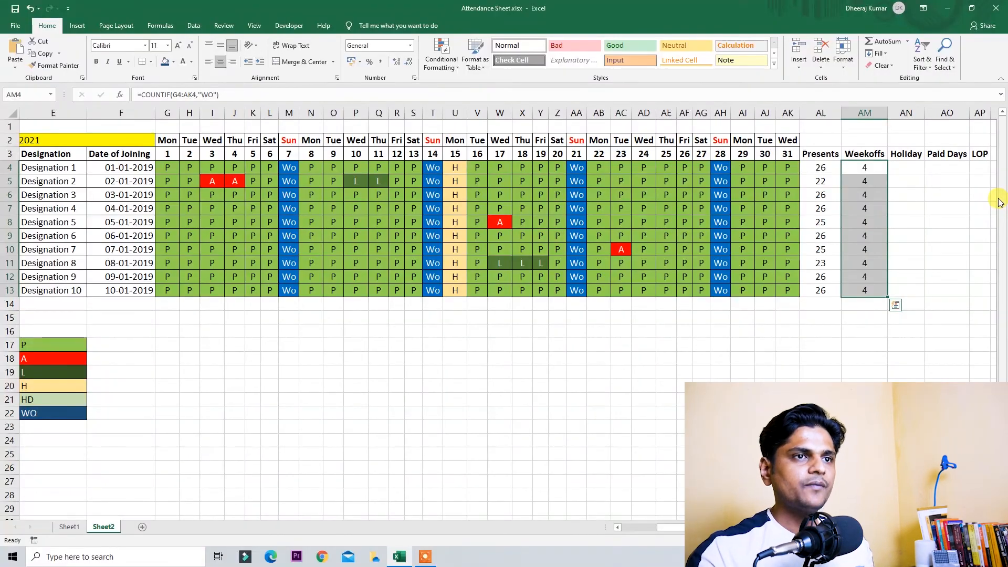
# Step: Copy the COUNTIF into AN4 with criterion "H", giving 1 Holiday
pyautogui.press('Up')
pyautogui.press('Down')
pyautogui.press('Left')
pyautogui.press('Right')
pyautogui.press('F2')
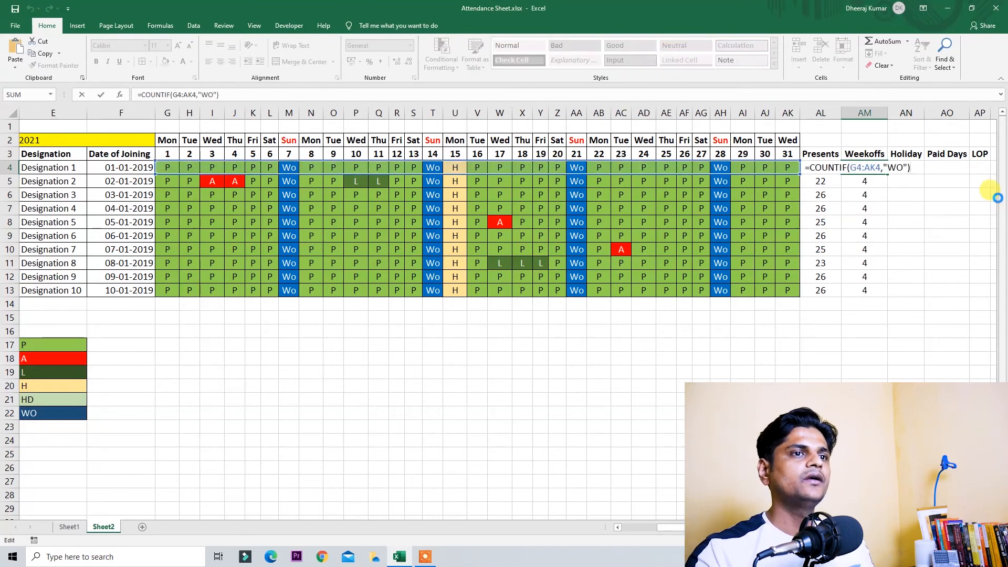
pyautogui.hotkey('shift', 'Home')
pyautogui.hotkey('ctrl', 'c')
pyautogui.press('Return')
pyautogui.press('Up')
pyautogui.press('Right')
pyautogui.press('F2')
pyautogui.hotkey('ctrl', 'v')
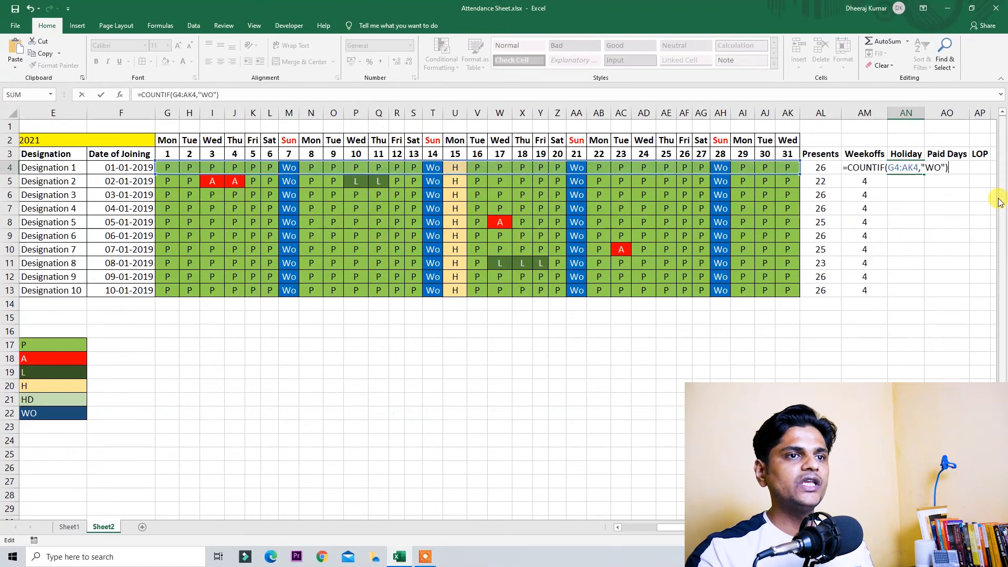
pyautogui.press('Left')
pyautogui.press('Left')
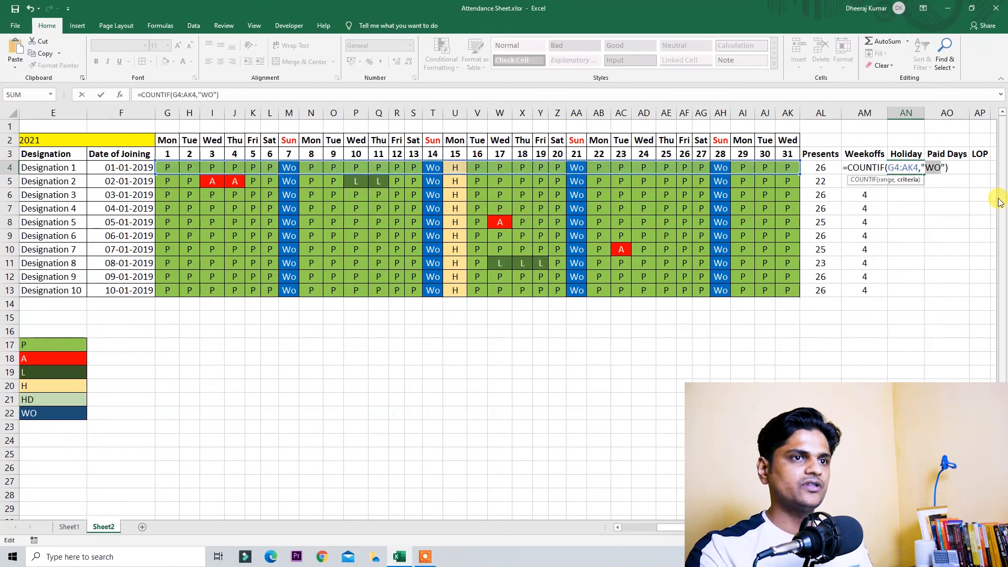
pyautogui.hotkey('ctrl', 'Return')
# Step: Fill the Weekoffs and Holiday formulas down to row 13
pyautogui.hotkey('shift', 'Down')
pyautogui.hotkey('shift', 'Down')
pyautogui.hotkey('shift', 'Down')
pyautogui.hotkey('shift', 'Down')
pyautogui.hotkey('shift', 'Down')
pyautogui.hotkey('shift', 'Down')
pyautogui.hotkey('shift', 'Down')
pyautogui.hotkey('shift', 'Down')
pyautogui.hotkey('shift', 'Down')
pyautogui.hotkey('ctrl', 'd')
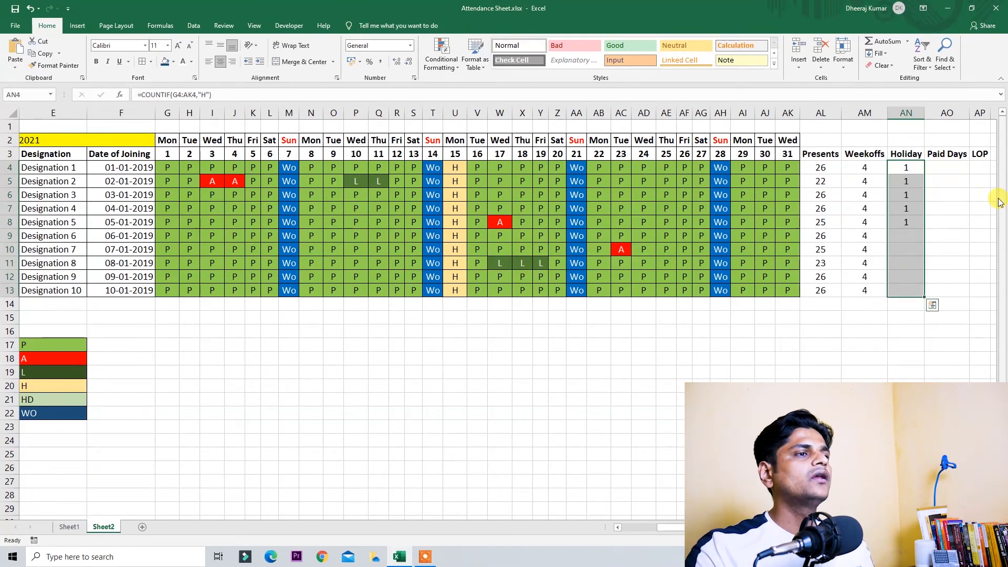
pyautogui.click(455, 160)
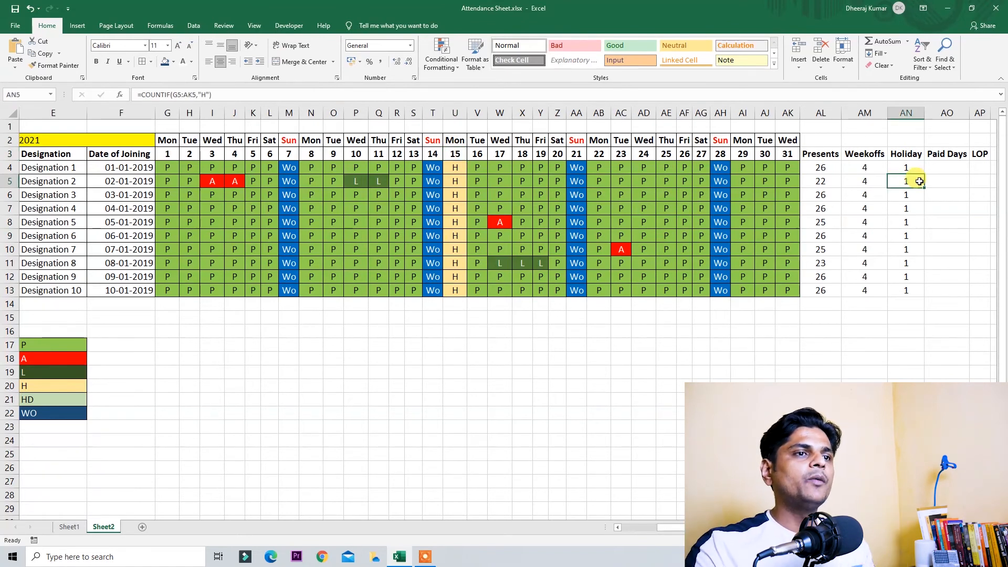
pyautogui.click(947, 168)
pyautogui.click(820, 168)
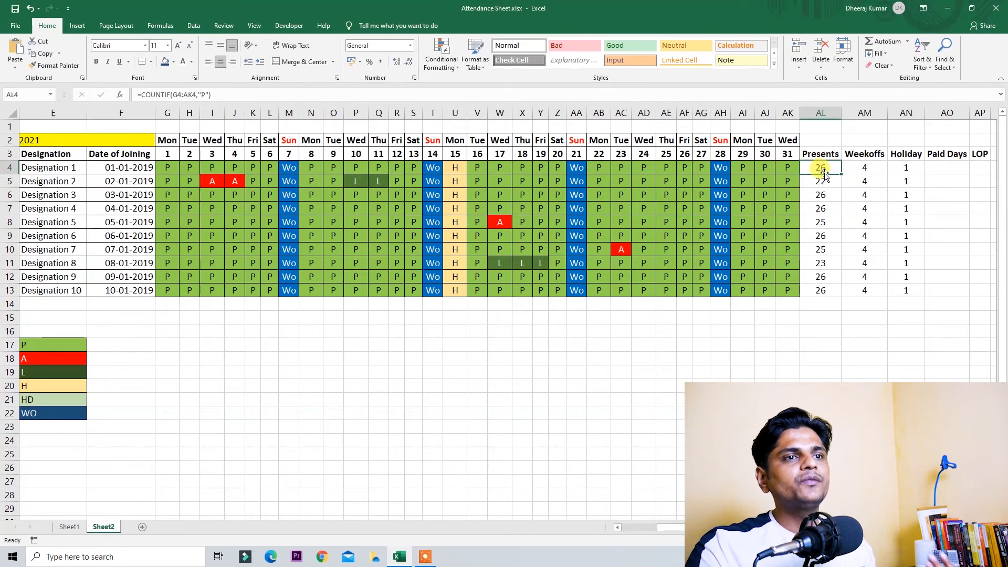
pyautogui.click(865, 167)
pyautogui.click(906, 168)
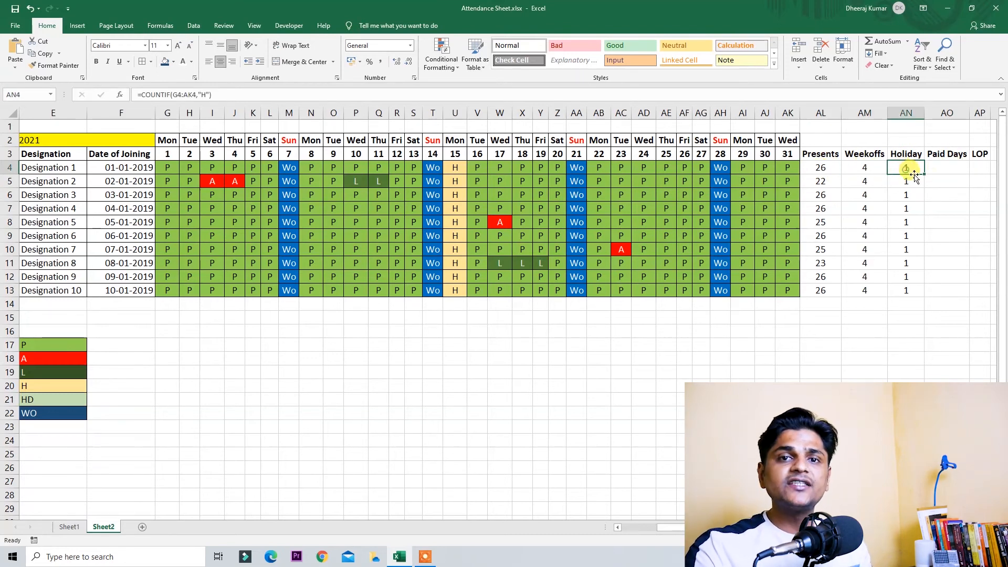
pyautogui.click(957, 167)
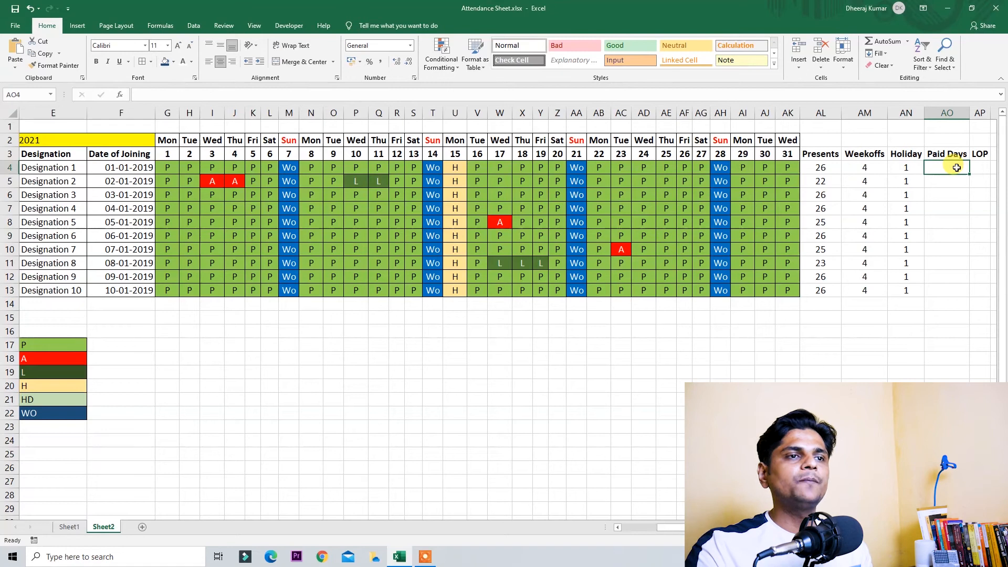
pyautogui.click(824, 168)
pyautogui.click(888, 166)
pyautogui.click(867, 165)
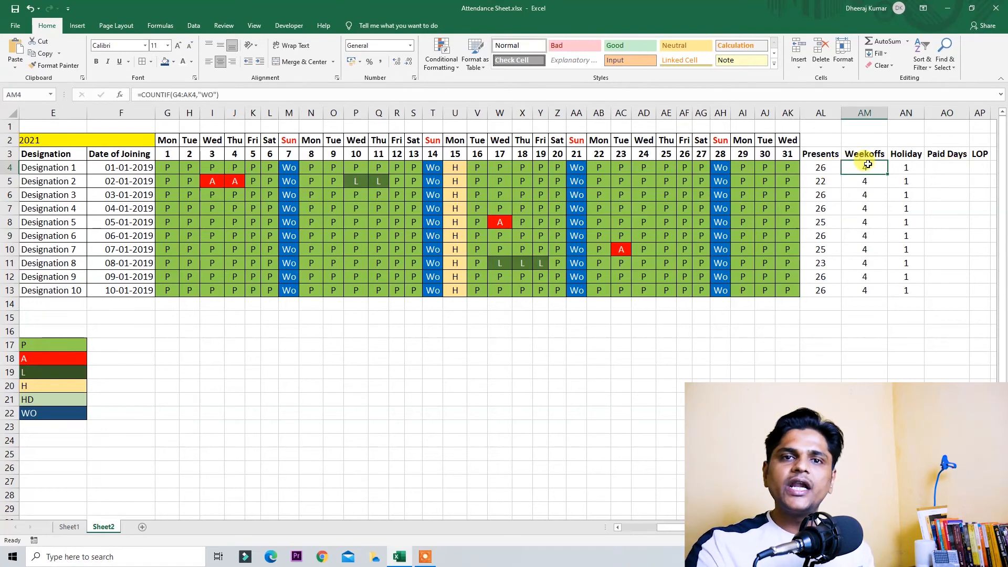
pyautogui.click(905, 169)
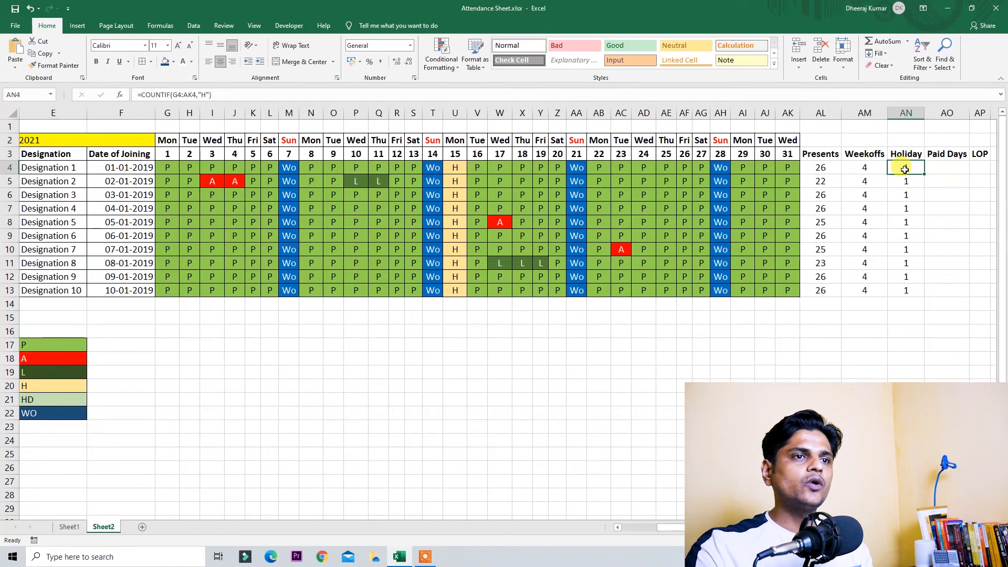
pyautogui.click(941, 168)
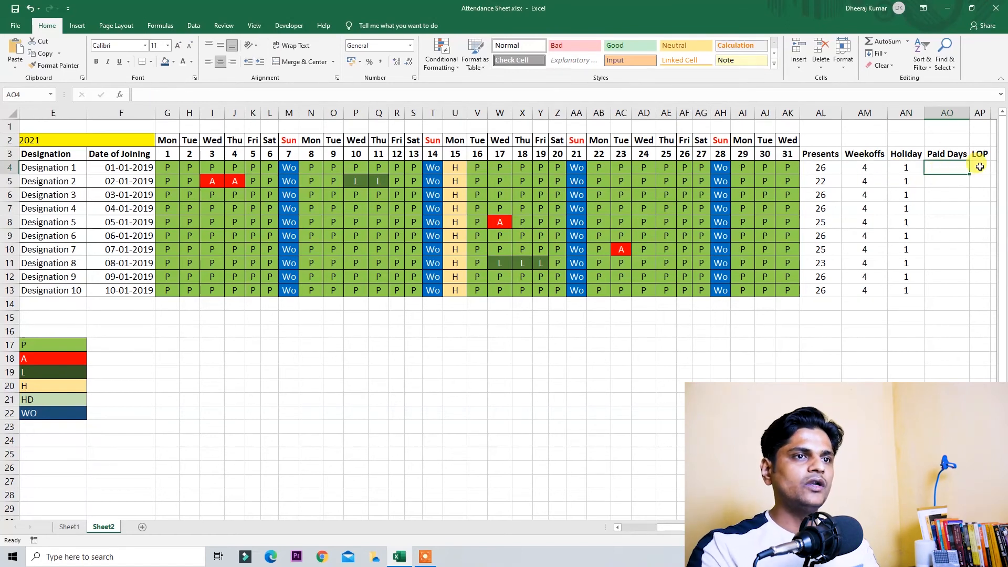
# Step: AutoSum Presents, Weekoffs and Holiday in AO4 (31) and fill it down to row 13
pyautogui.hotkey('alt', '=')
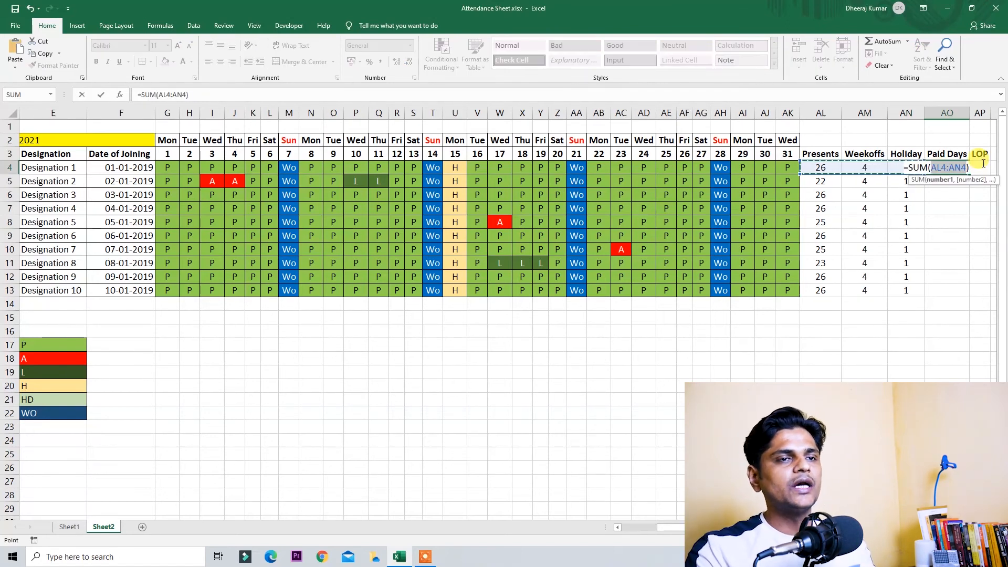
pyautogui.press('Return')
pyautogui.press('Up')
pyautogui.hotkey('shift', 'Down')
pyautogui.hotkey('shift', 'Down')
pyautogui.hotkey('shift', 'Down')
pyautogui.hotkey('shift', 'Down')
pyautogui.hotkey('shift', 'Down')
pyautogui.hotkey('shift', 'Down')
pyautogui.hotkey('shift', 'Down')
pyautogui.hotkey('shift', 'Down')
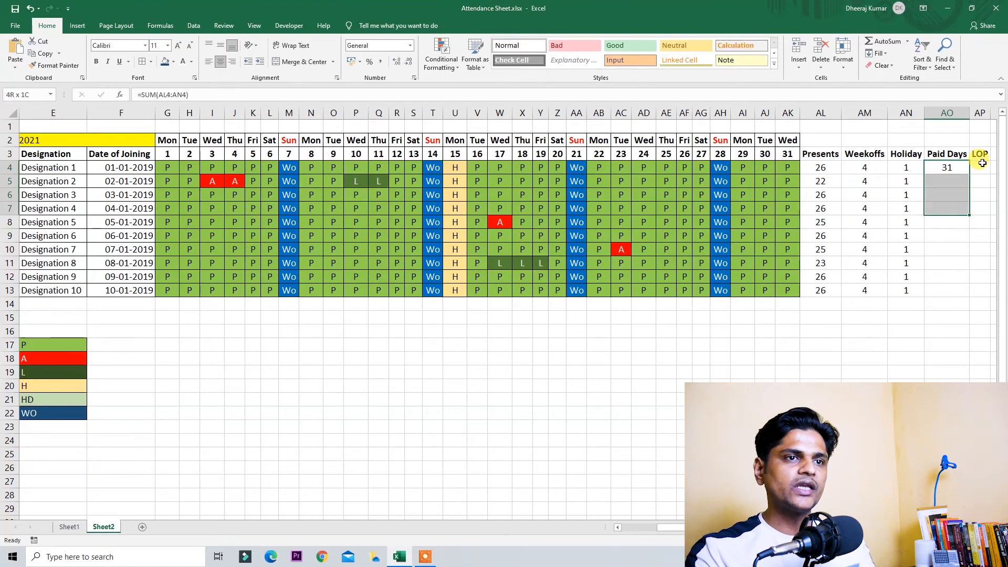
pyautogui.hotkey('shift', 'Down')
pyautogui.press('Up')
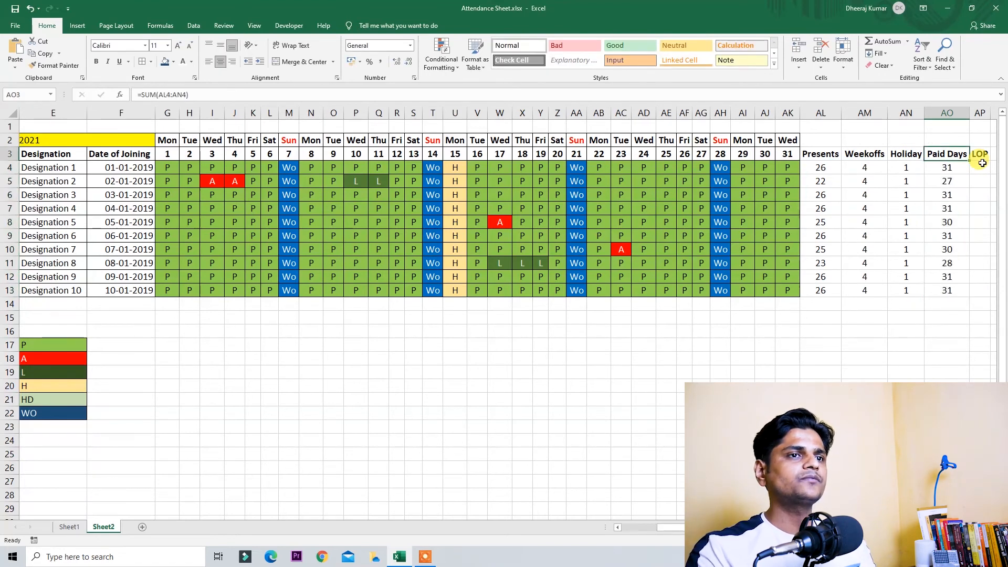
# Step: Check the second employee's Paid Days against their absent and leave days in row 5
pyautogui.press('Right')
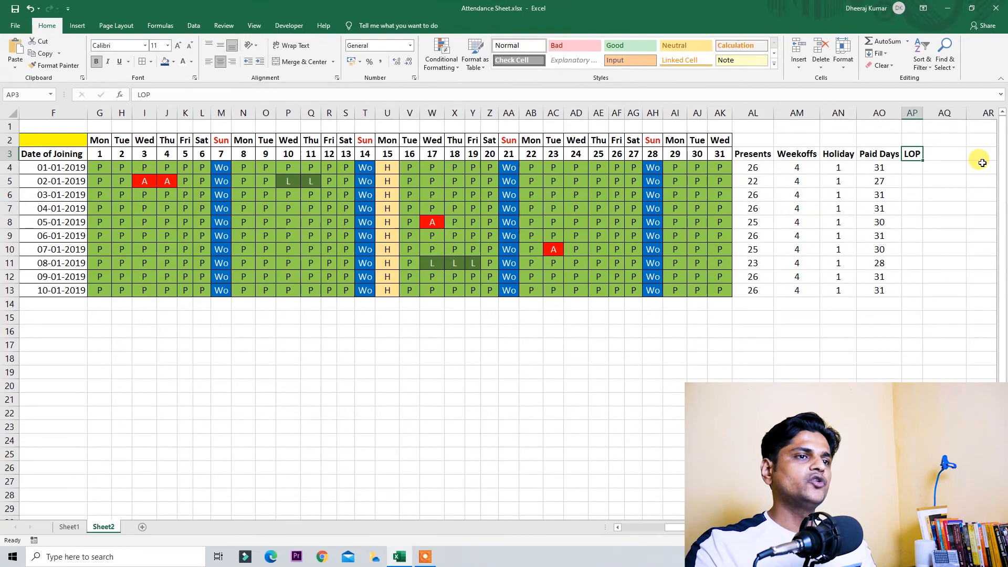
pyautogui.press('Left')
pyautogui.press('Down')
pyautogui.press('Down')
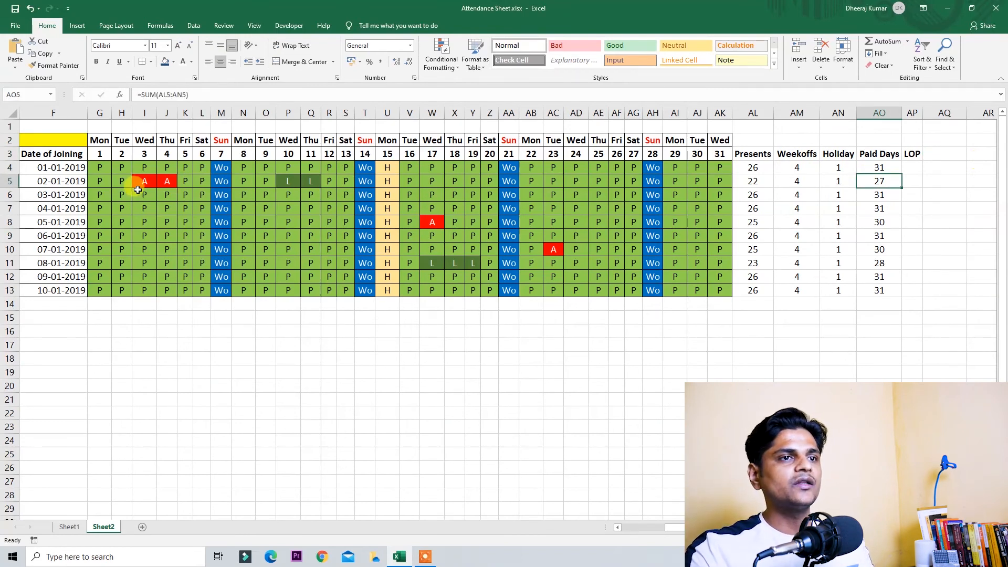
pyautogui.moveTo(137, 189); pyautogui.dragTo(166, 179)
pyautogui.click(878, 180)
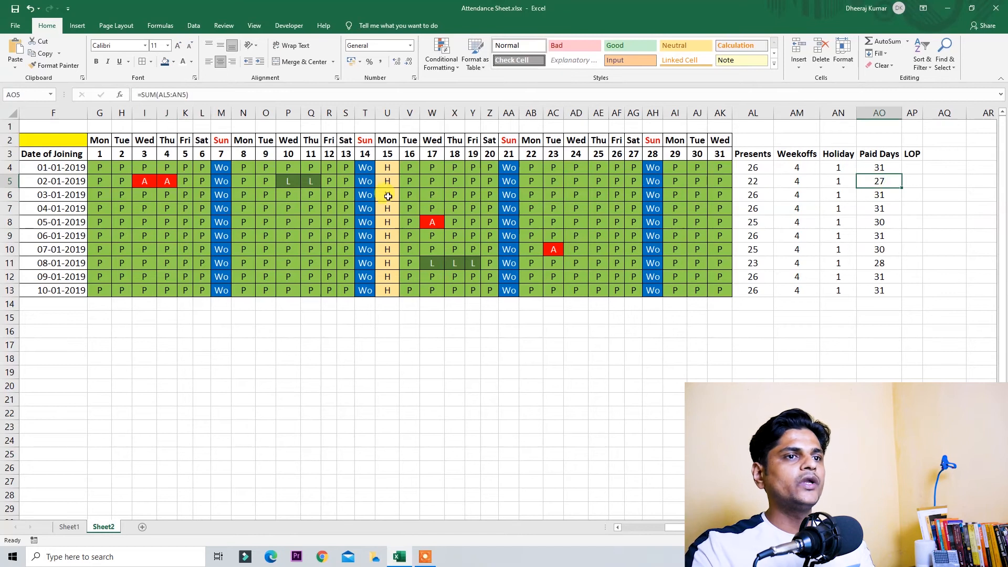
pyautogui.moveTo(288, 181); pyautogui.dragTo(306, 182)
pyautogui.click(887, 179)
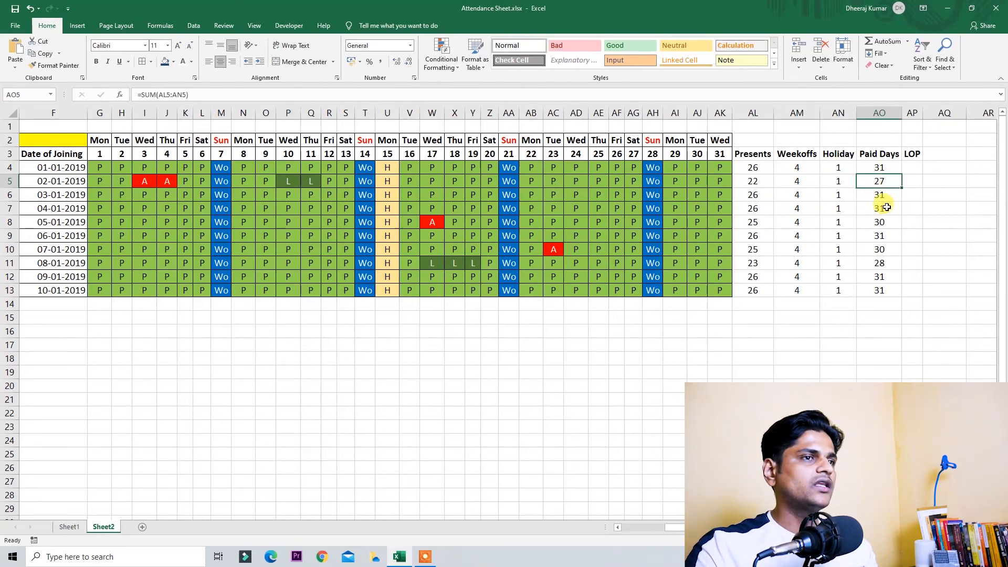
pyautogui.click(867, 113)
# Step: Insert a new column before Paid Days headed Leave
pyautogui.hotkey('ctrl', 'shift', '+')
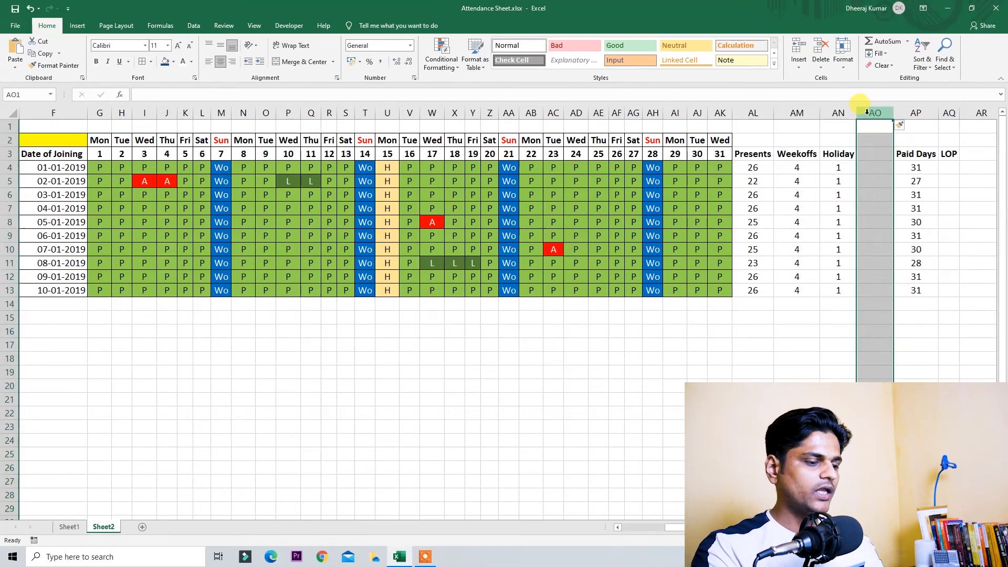
pyautogui.press('Down')
pyautogui.press('Down')
pyautogui.write('Leav')
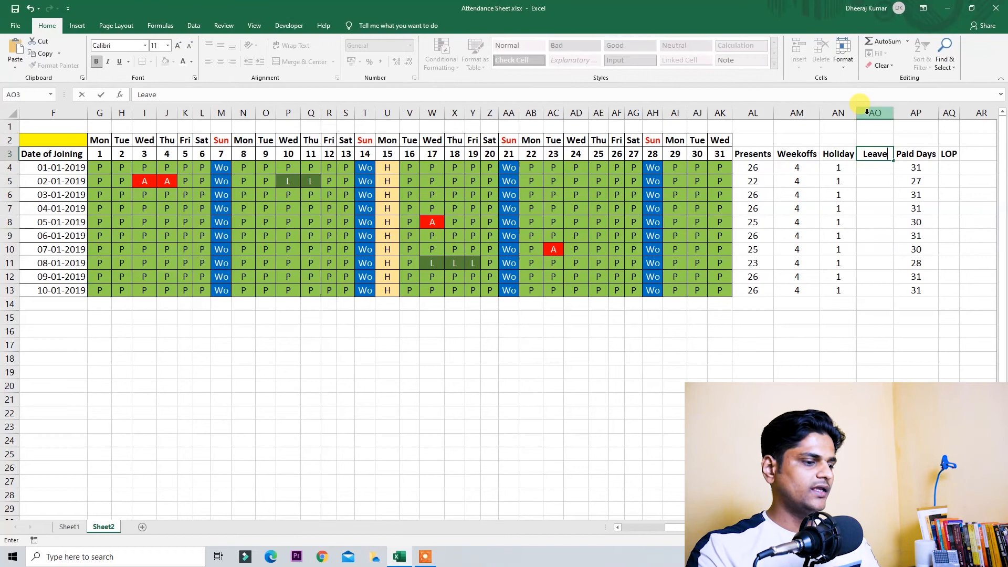
pyautogui.write('e')
pyautogui.press('Return')
# Step: Enter =COUNTIF(G4:AK4,"L") in the first Leave cell and fill it down to the last employee
pyautogui.press('Left')
pyautogui.press('F2')
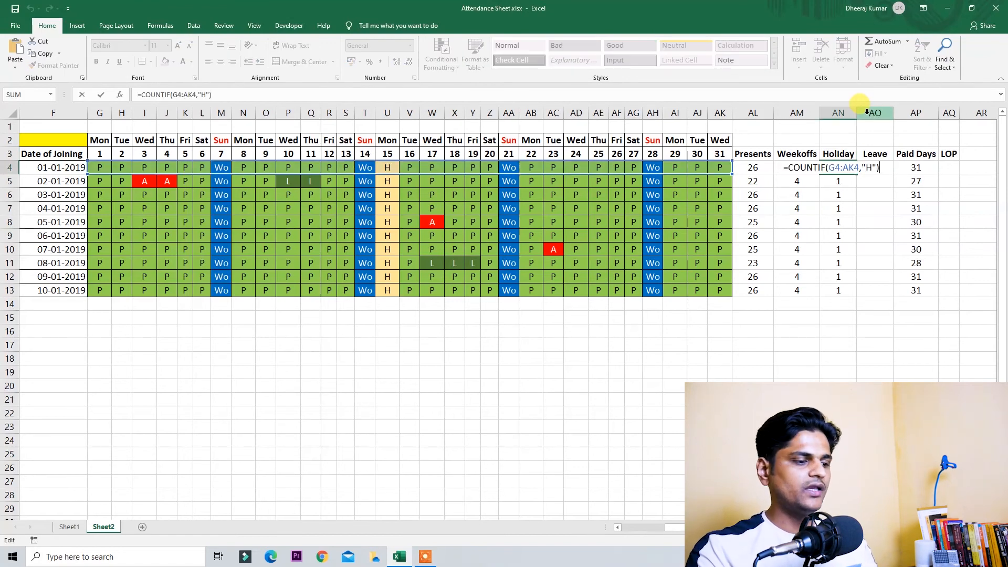
pyautogui.press('Return')
pyautogui.press('Up')
pyautogui.press('Right')
pyautogui.press('F2')
pyautogui.write('=COUNTIF(G4:AK4,"H")')
pyautogui.press('Left')
pyautogui.press('Left')
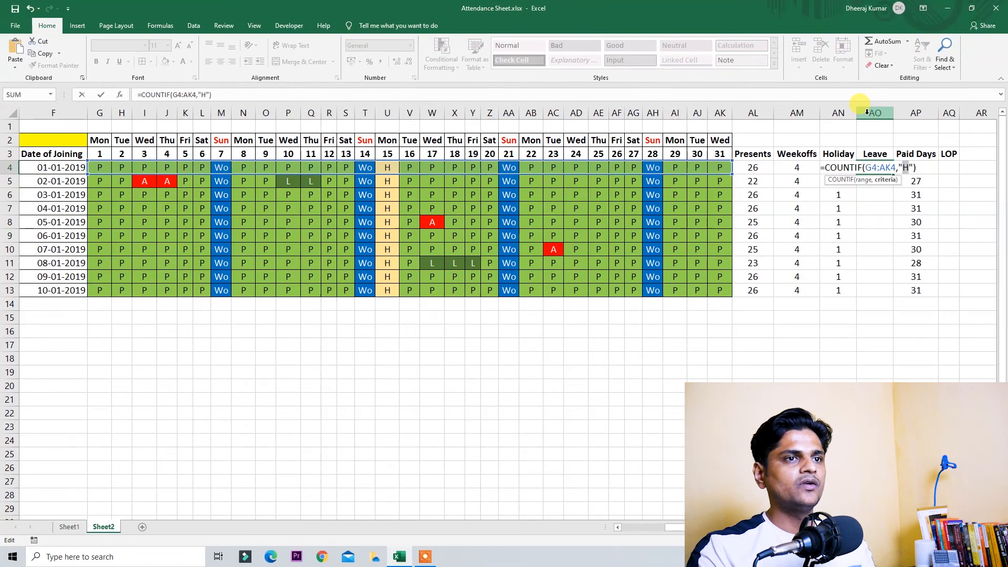
pyautogui.write('L')
pyautogui.press('Return')
pyautogui.press('Up')
pyautogui.hotkey('shift', 'Down')
pyautogui.hotkey('shift', 'Down')
pyautogui.hotkey('shift', 'Down')
pyautogui.hotkey('shift', 'Down')
pyautogui.hotkey('shift', 'Down')
pyautogui.hotkey('shift', 'Down')
pyautogui.hotkey('shift', 'Down')
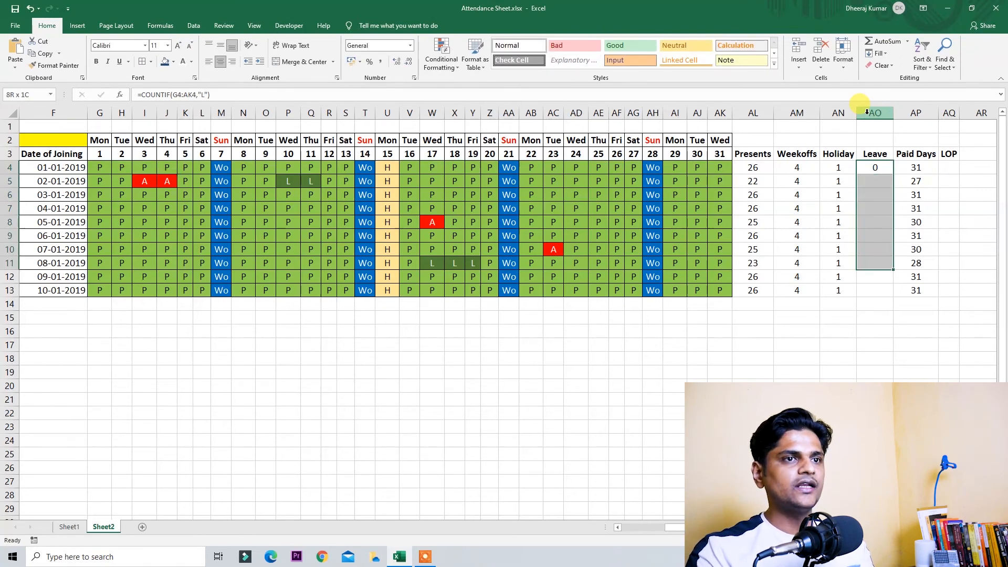
pyautogui.hotkey('shift', 'Down')
pyautogui.hotkey('shift', 'Down')
pyautogui.hotkey('ctrl', 'd')
# Step: Change Paid Days to =SUM(AL4:AO4) and fill it down all employees
pyautogui.press('Right')
pyautogui.press('Right')
pyautogui.press('Left')
pyautogui.press('F2')
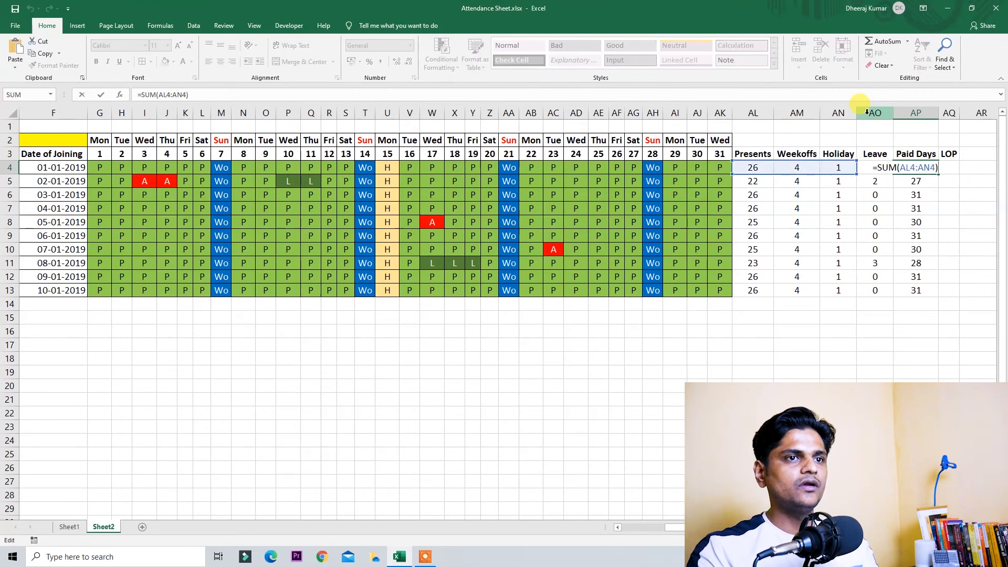
pyautogui.press('Left')
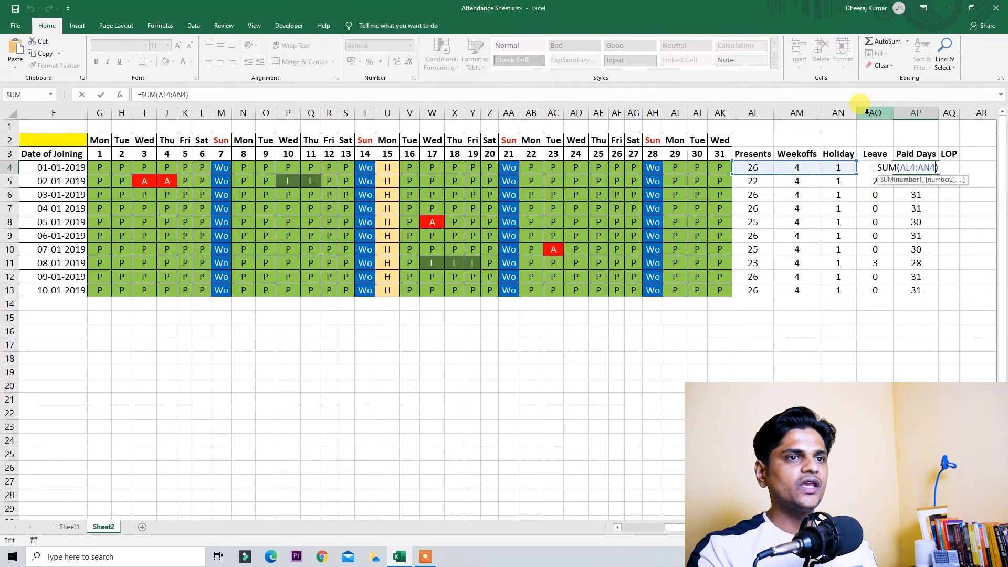
pyautogui.press('Left')
pyautogui.press('BackSpace')
pyautogui.write('O')
pyautogui.hotkey('ctrl', 'Return')
pyautogui.hotkey('ctrl', 'shift', 'Down')
pyautogui.hotkey('ctrl', 'd')
pyautogui.press('Up')
pyautogui.press('Down')
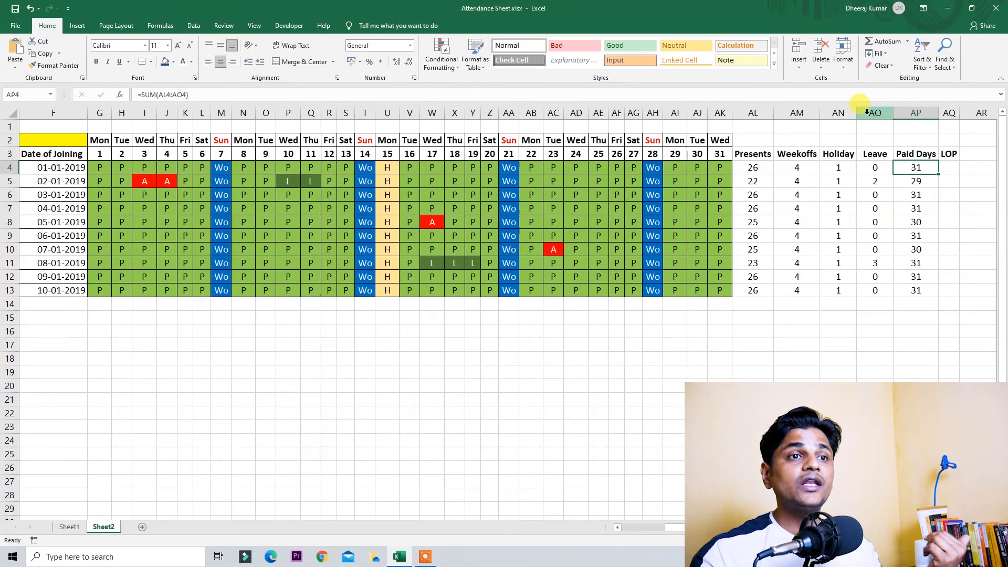
pyautogui.press('Up')
pyautogui.press('Right')
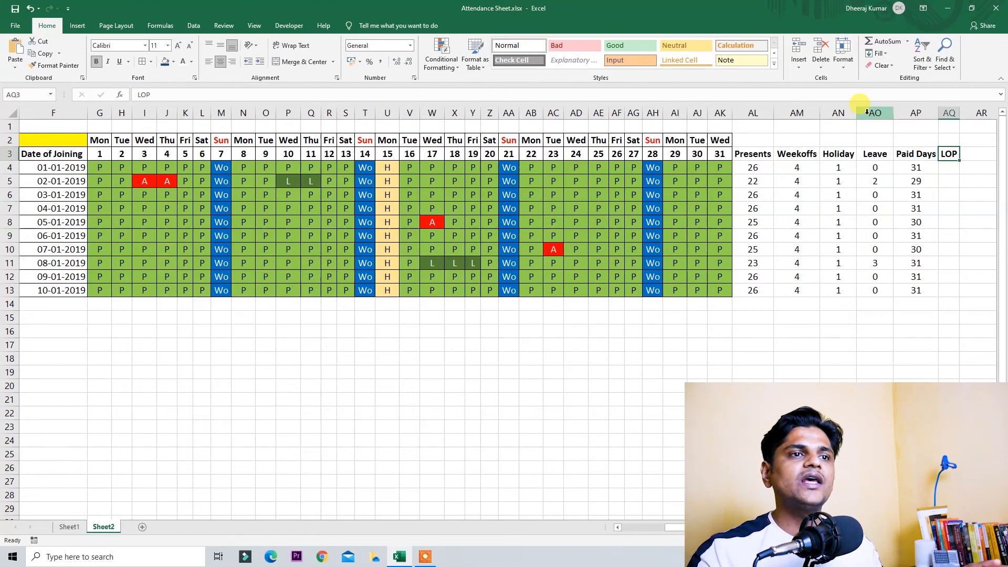
# Step: Enter =31-AP4 in AQ4 and fill it down AQ4:AQ13 to get each employee's LOP
pyautogui.press('Left')
pyautogui.press('Down')
pyautogui.press('Down')
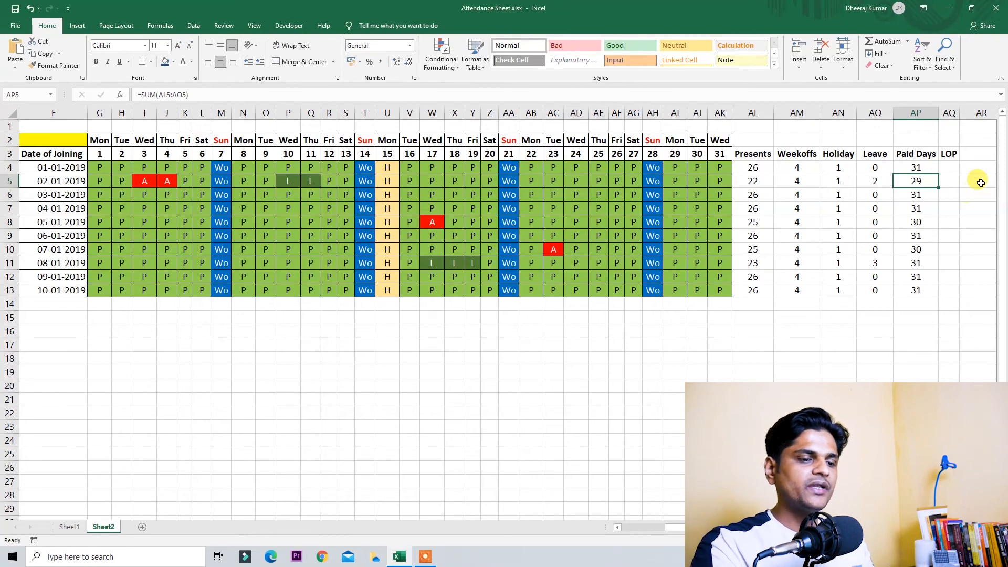
pyautogui.click(954, 166)
pyautogui.write('=31')
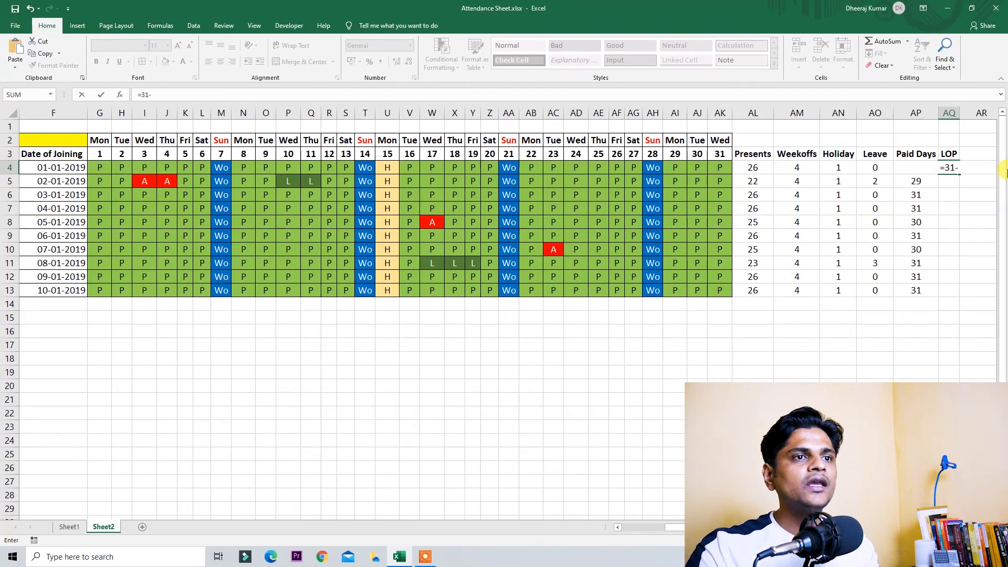
pyautogui.write('-')
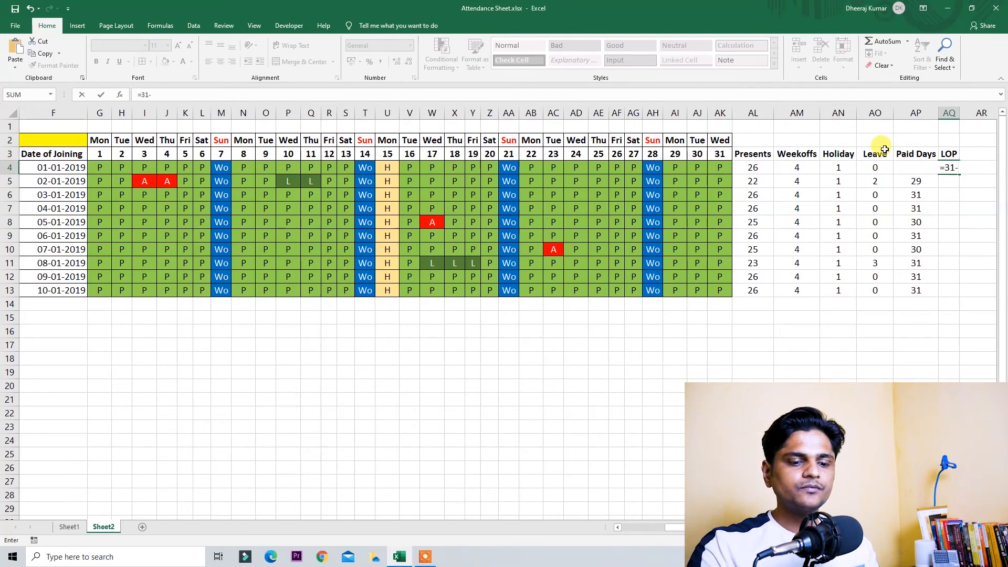
pyautogui.click(915, 155)
pyautogui.press('Down')
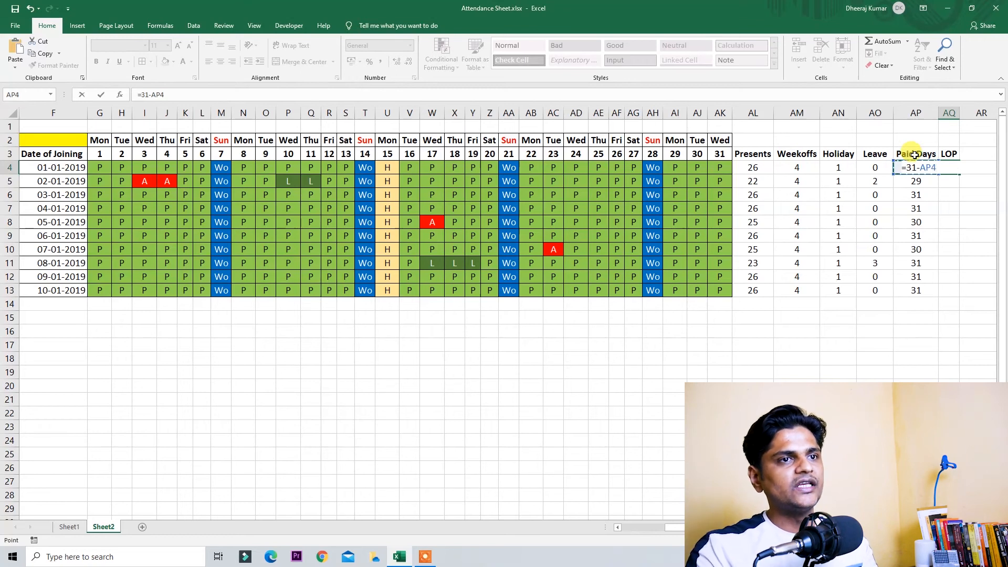
pyautogui.press('Return')
pyautogui.press('Up')
pyautogui.hotkey('shift', 'Down')
pyautogui.hotkey('shift', 'Down')
pyautogui.hotkey('shift', 'Down')
pyautogui.hotkey('shift', 'Down')
pyautogui.hotkey('shift', 'Down')
pyautogui.hotkey('shift', 'Down')
pyautogui.hotkey('shift', 'Down')
pyautogui.hotkey('shift', 'Down')
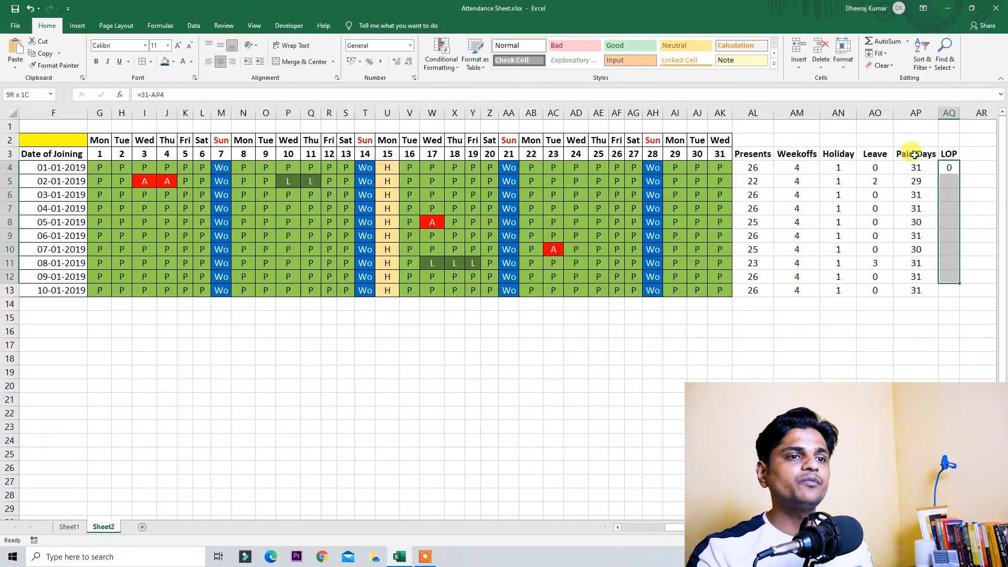
pyautogui.hotkey('shift', 'Down')
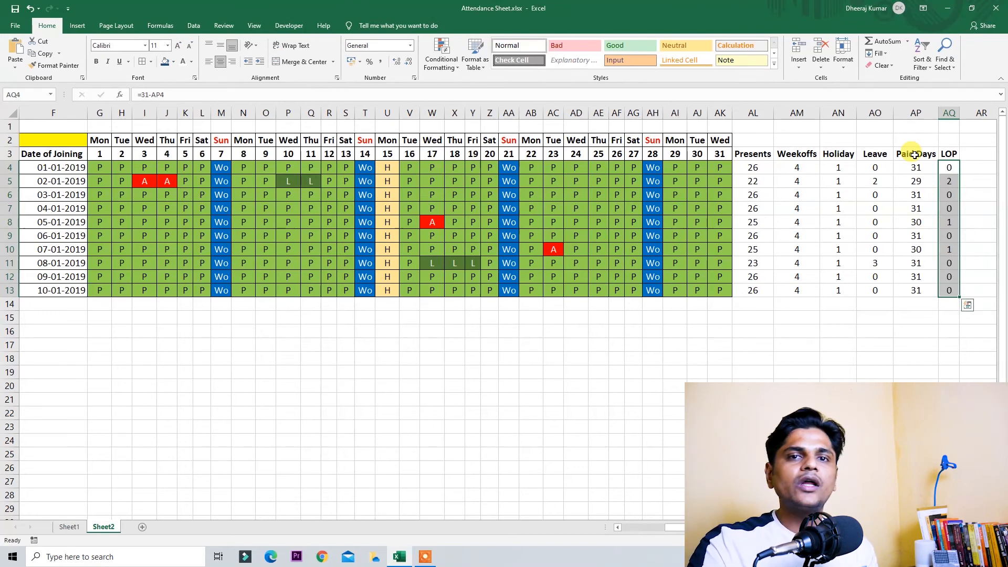
pyautogui.press('Down')
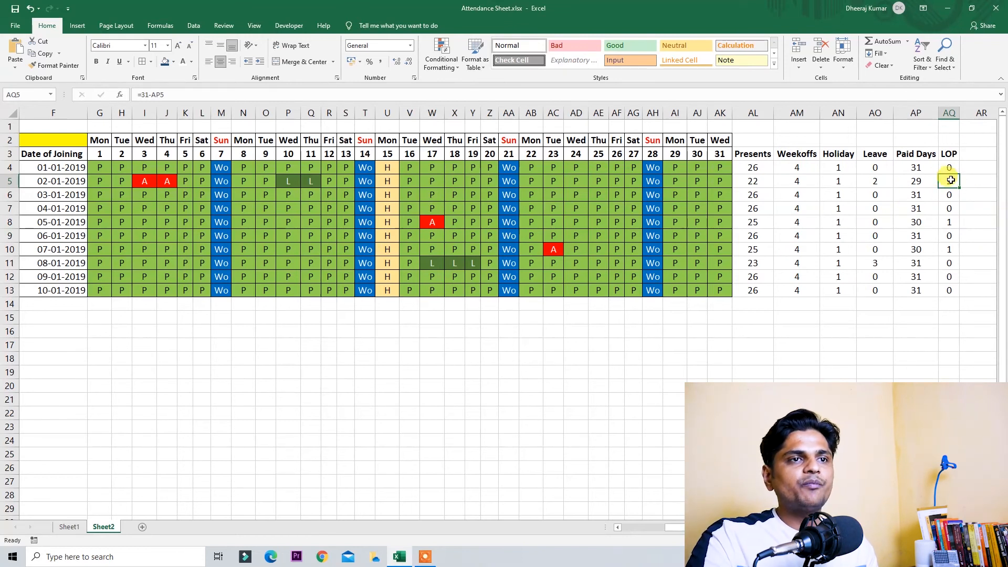
# Step: Shade the table's heading row with a light fill colour
pyautogui.moveTo(950, 154); pyautogui.dragTo(948, 291)
pyautogui.moveTo(915, 153); pyautogui.dragTo(921, 276)
pyautogui.moveTo(948, 153); pyautogui.dragTo(942, 295)
pyautogui.moveTo(753, 153); pyautogui.dragTo(935, 285)
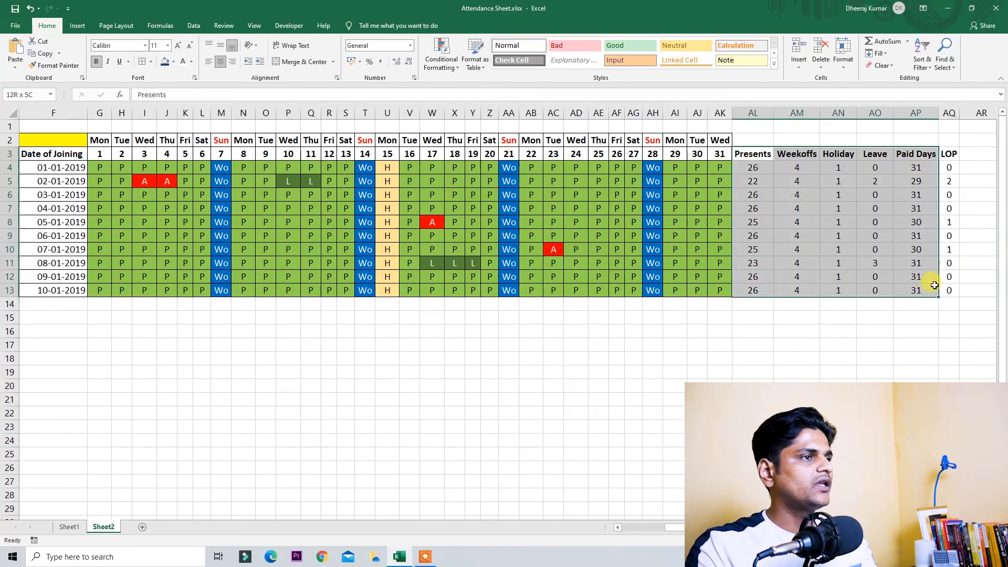
pyautogui.click(954, 152)
pyautogui.hotkey('ctrl', 'shift', 'Left')
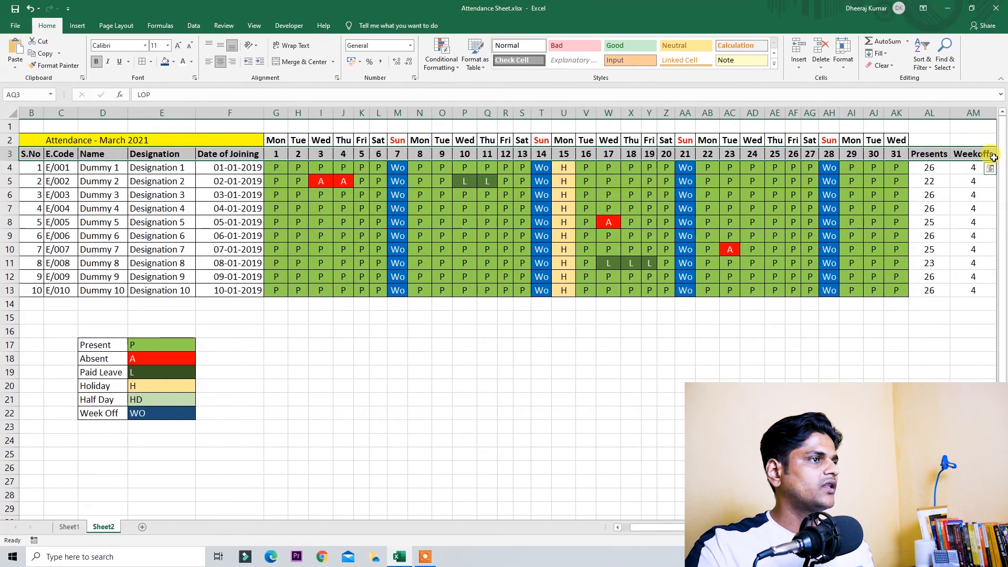
pyautogui.click(174, 62)
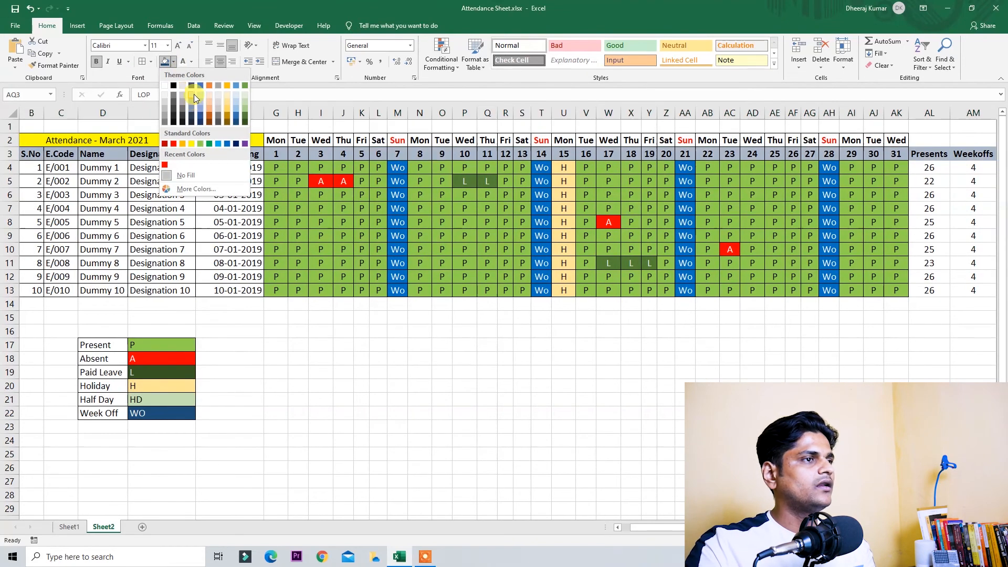
pyautogui.click(201, 94)
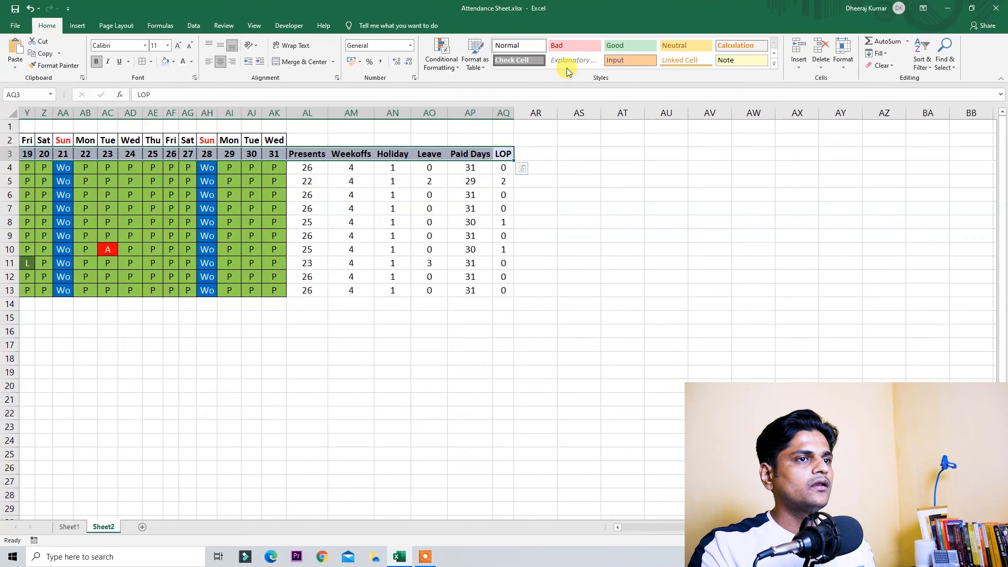
# Step: Apply All Borders to the summary block AL3:AQ13, Presents through LOP
pyautogui.hotkey('ctrl', 'Right')
pyautogui.hotkey('ctrl', 'Left')
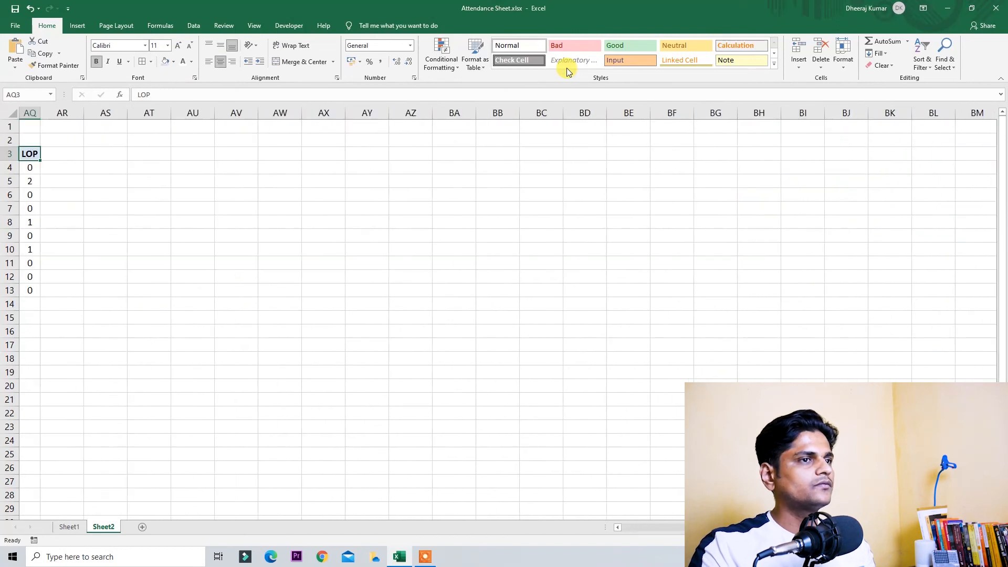
pyautogui.press('Left')
pyautogui.press('Left')
pyautogui.hotkey('ctrl', 'Left')
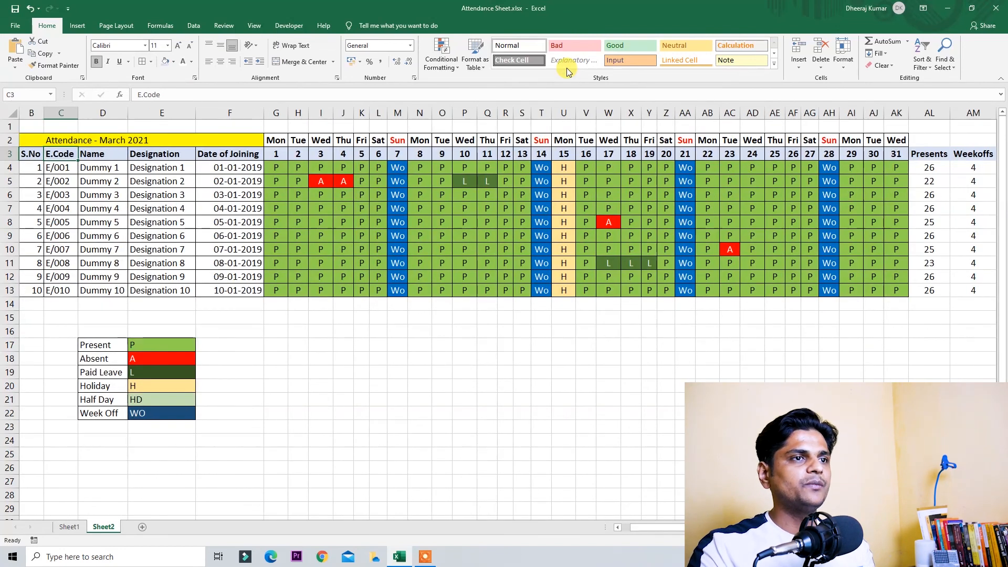
pyautogui.hotkey('ctrl', 'Right')
pyautogui.press('Left')
pyautogui.press('Left')
pyautogui.press('Left')
pyautogui.press('Left')
pyautogui.press('Left')
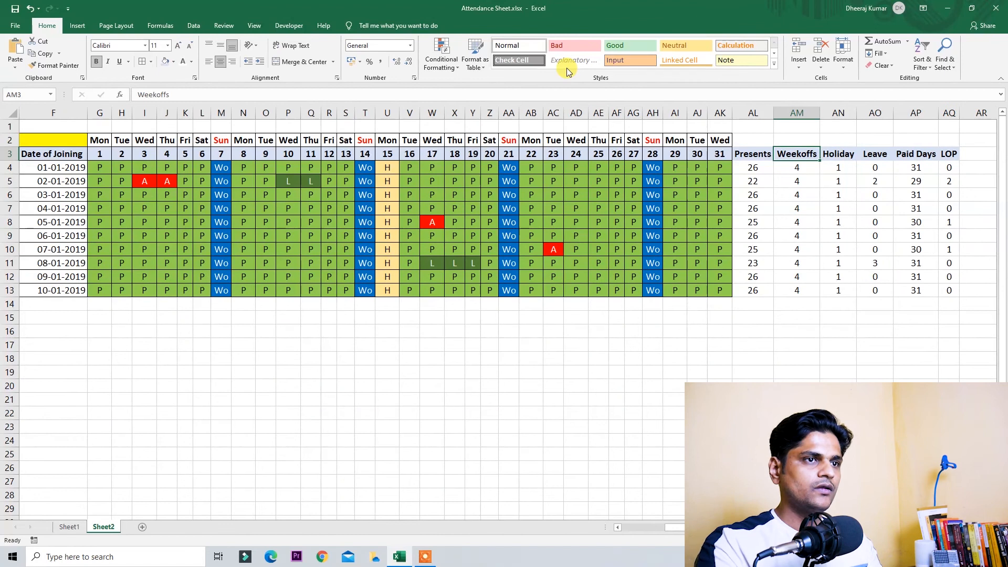
pyautogui.hotkey('ctrl', 'shift', 'Right')
pyautogui.hotkey('ctrl', 'shift', 'Down')
pyautogui.hotkey('alt', 'h')
pyautogui.press('b')
pyautogui.press('a')
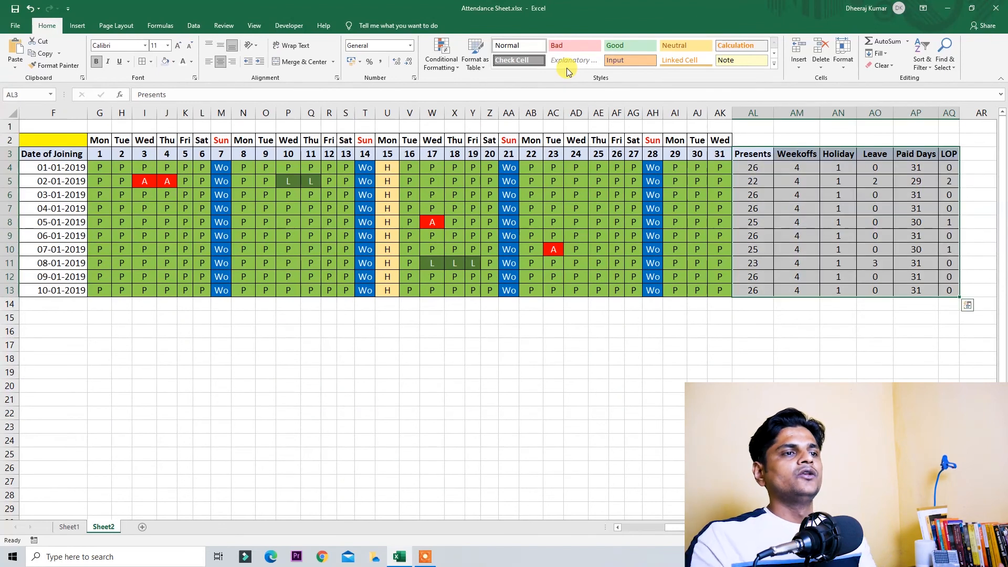
pyautogui.hotkey('ctrl', 'Left')
pyautogui.hotkey('ctrl', 'Right')
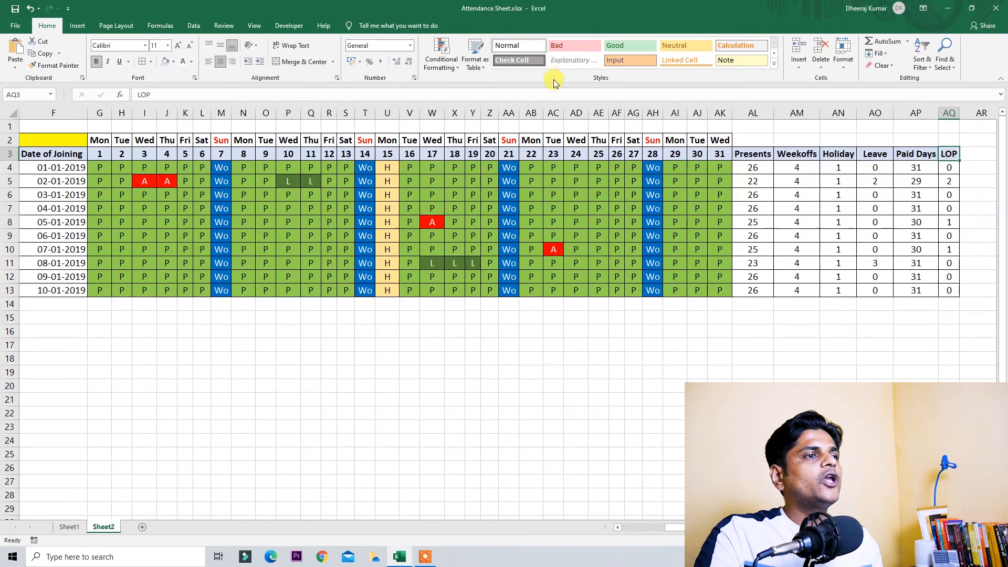
# Step: Enter A for the first employee on day 22 (AB4) and check row 4's Paid Days update
pyautogui.click(529, 170)
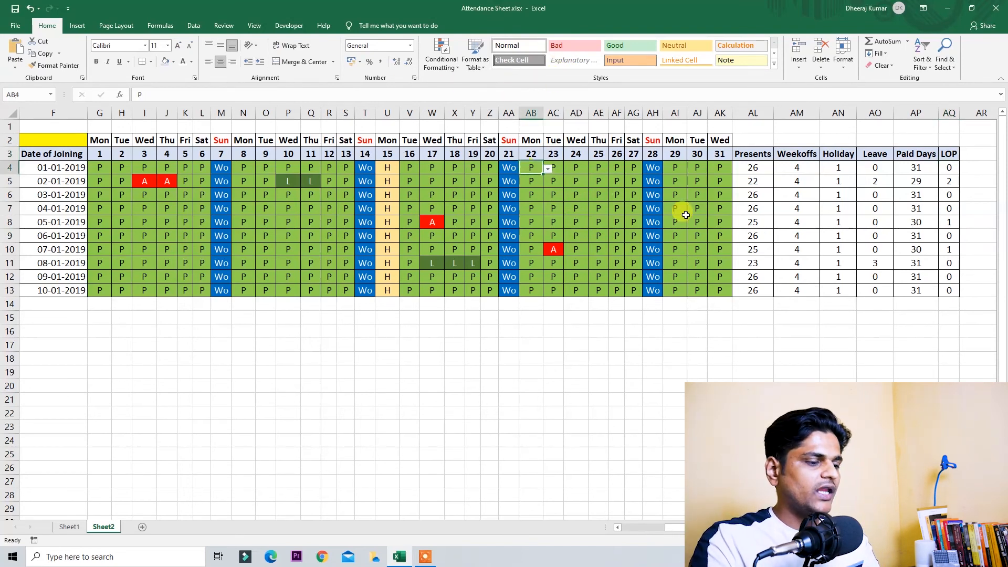
pyautogui.write('A')
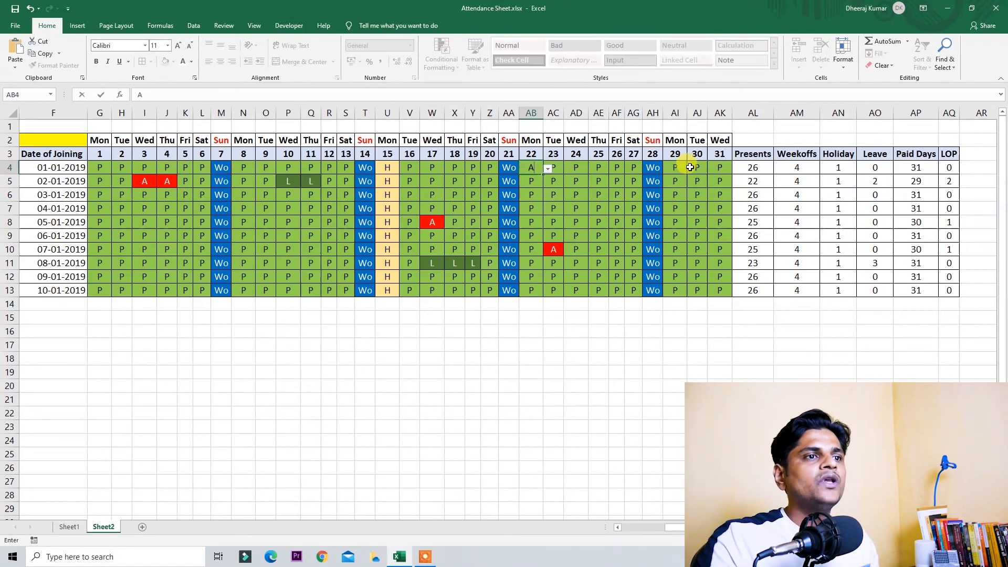
pyautogui.press('Return')
pyautogui.press('Up')
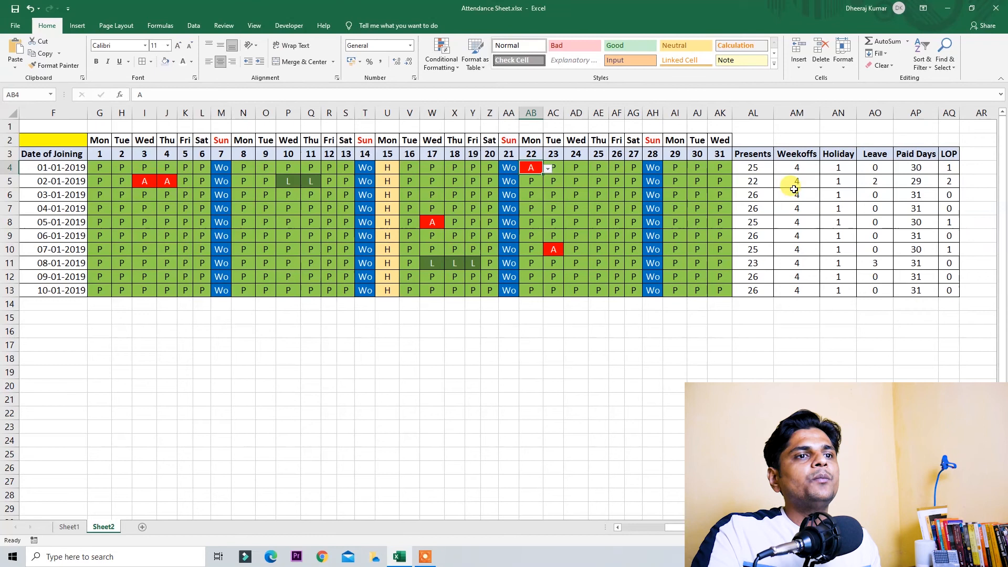
pyautogui.click(913, 166)
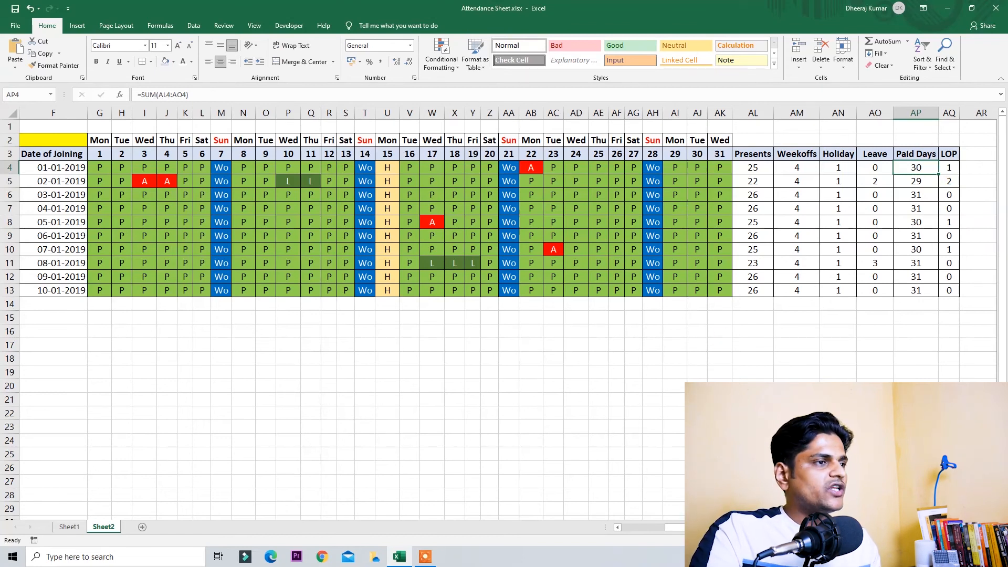
pyautogui.hscroll(-3, 702, 375)
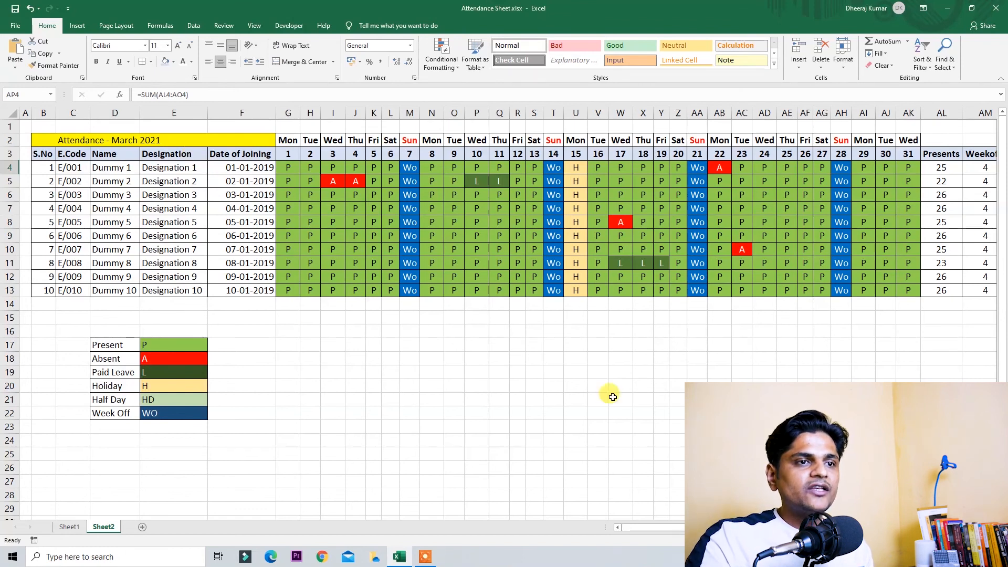
# Step: Check April 2021 in the calendar and retitle the sheet Attendance - April 2021
pyautogui.click(962, 557)
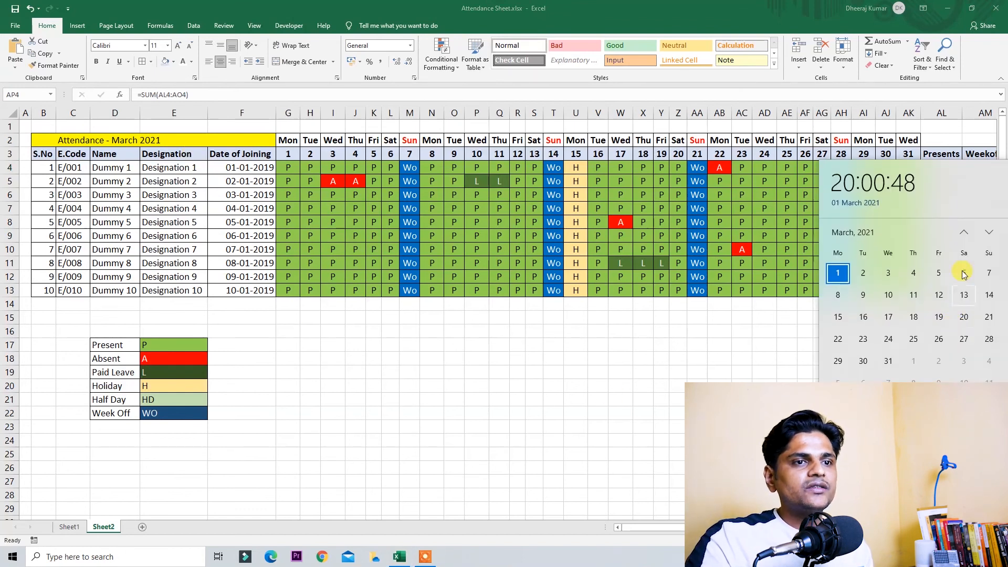
pyautogui.click(989, 234)
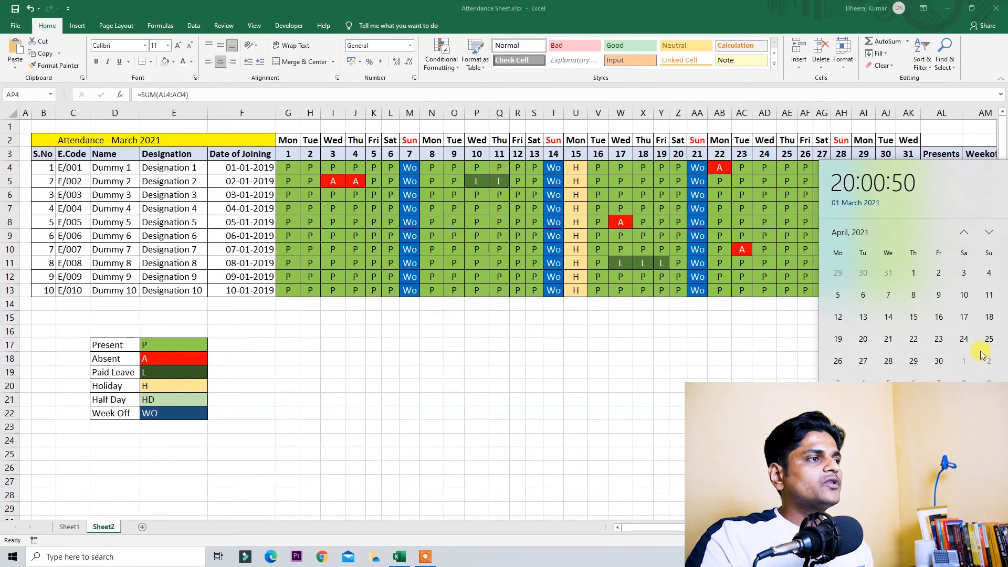
pyautogui.click(351, 319)
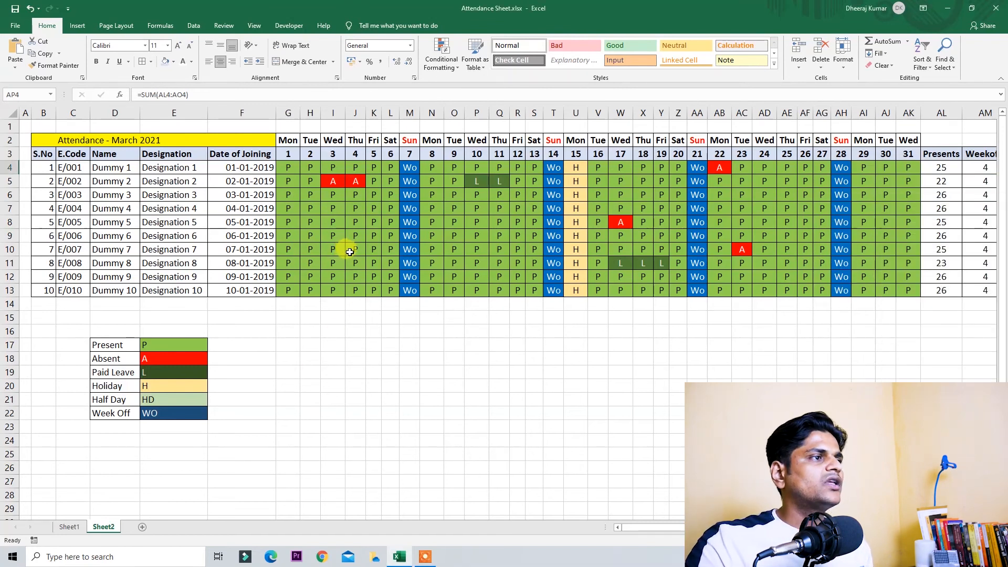
pyautogui.click(143, 142)
pyautogui.press('Left')
pyautogui.press('Left')
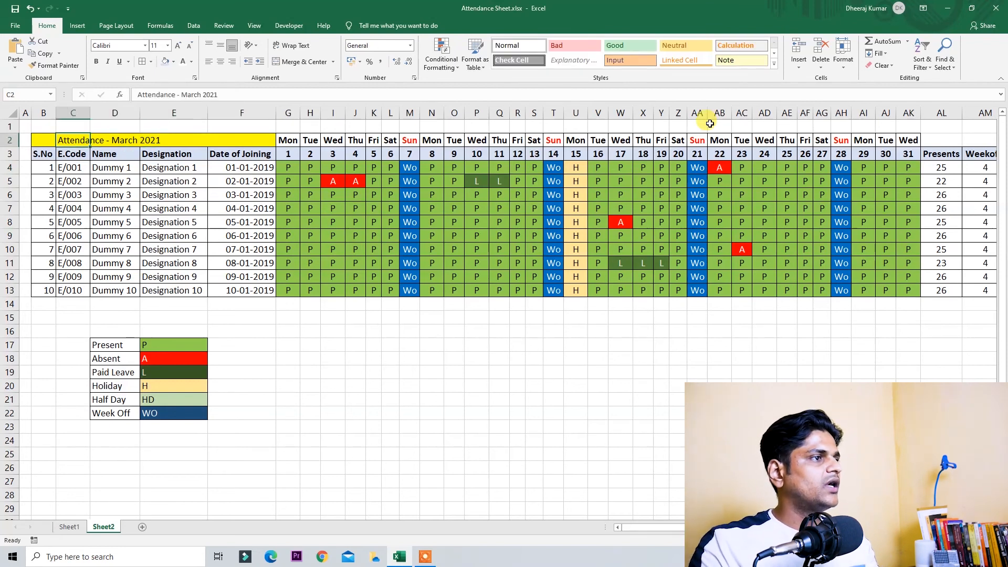
pyautogui.press('F2')
pyautogui.hotkey('shift', 'Right')
pyautogui.hotkey('shift', 'Right')
pyautogui.hotkey('shift', 'Right')
pyautogui.hotkey('shift', 'Right')
pyautogui.hotkey('shift', 'Right')
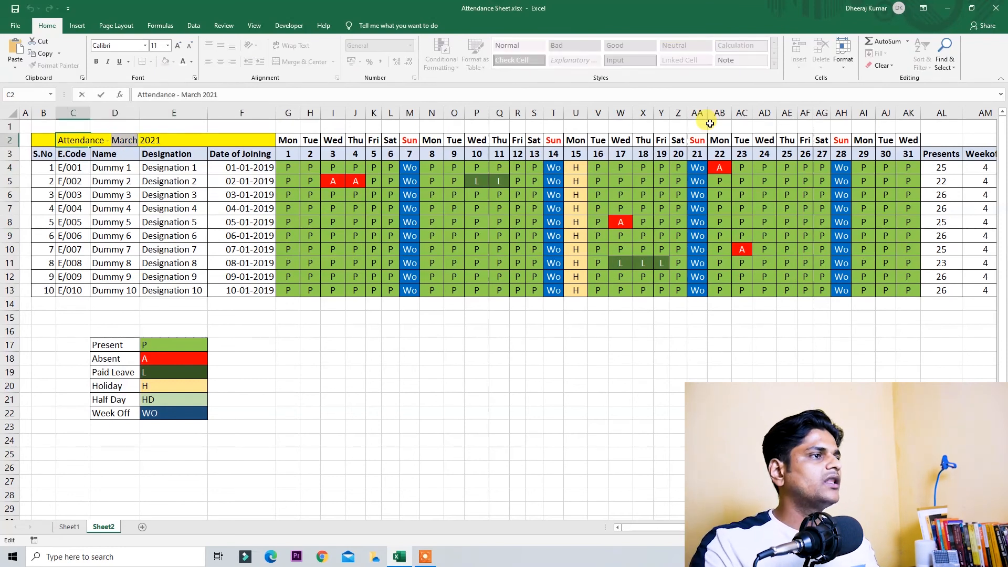
pyautogui.write('Ap')
pyautogui.press('Return')
# Step: Delete the day-31 column AK and check April's first weekday in the calendar
pyautogui.press('Right')
pyautogui.press('Right')
pyautogui.press('Right')
pyautogui.press('Right')
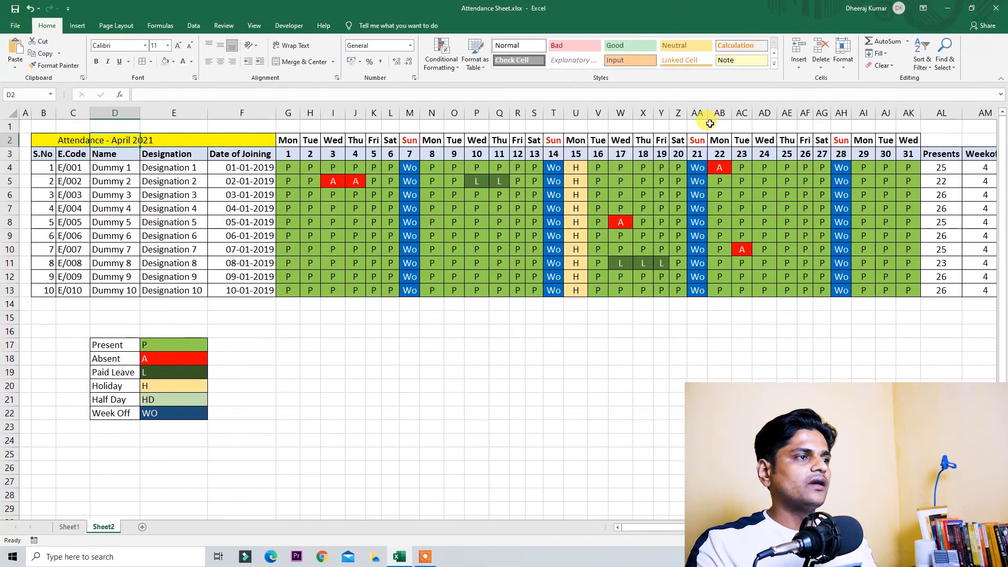
pyautogui.press('Up')
pyautogui.hotkey('shift', 'Down')
pyautogui.hotkey('shift', 'Right')
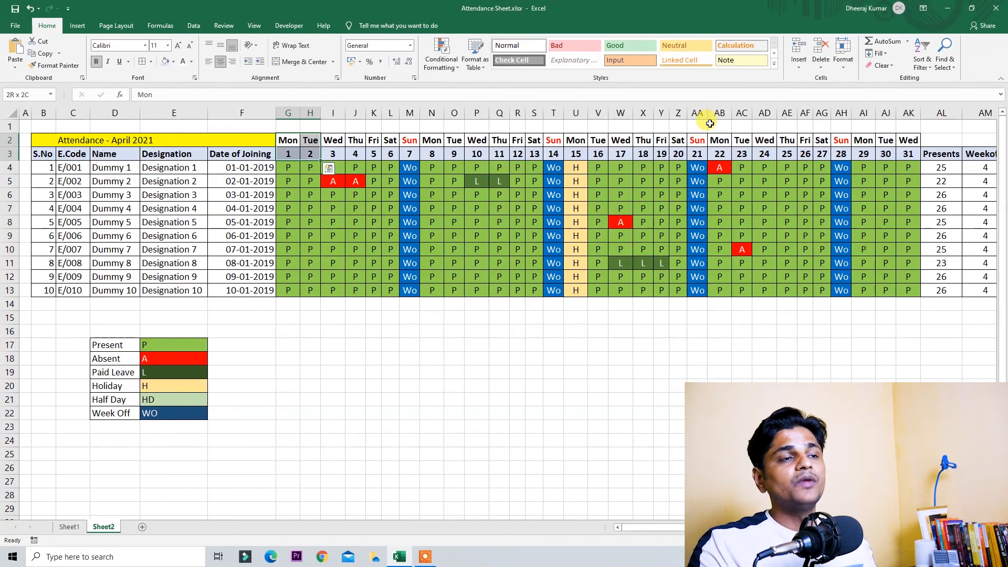
pyautogui.hotkey('ctrl', 'shift', 'Right')
pyautogui.hotkey('ctrl', 'Right')
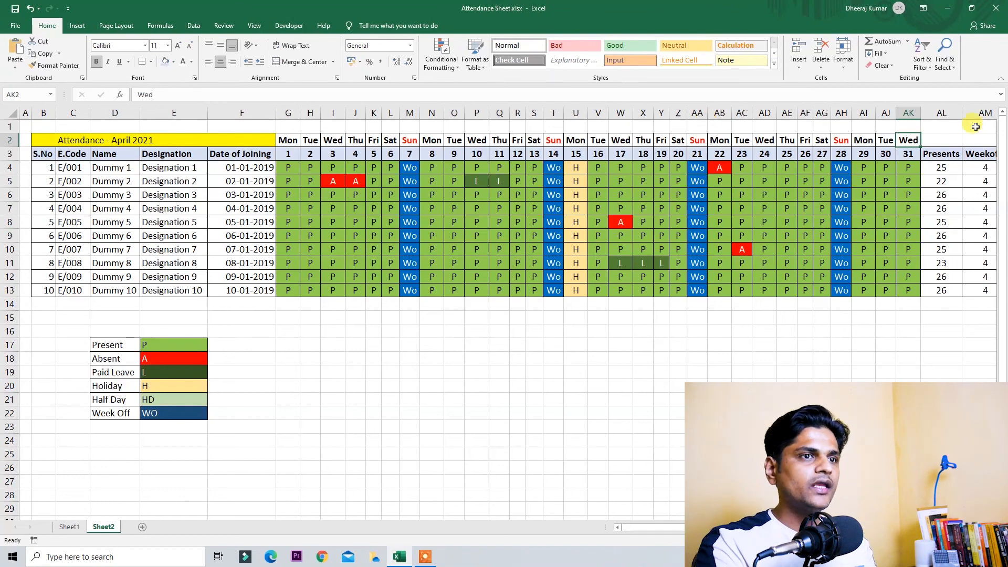
pyautogui.click(909, 112)
pyautogui.hotkey('ctrl', '-')
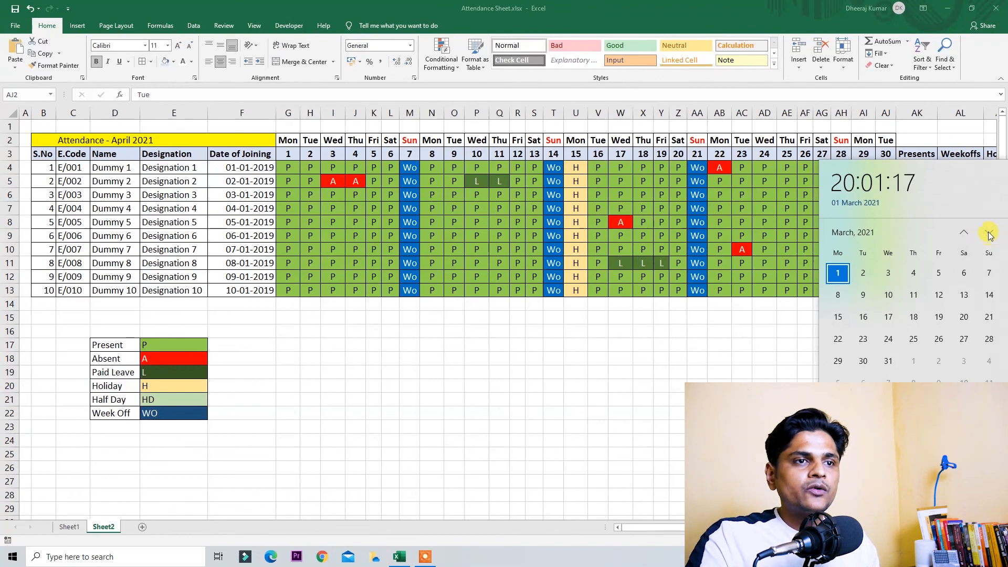
pyautogui.click(989, 234)
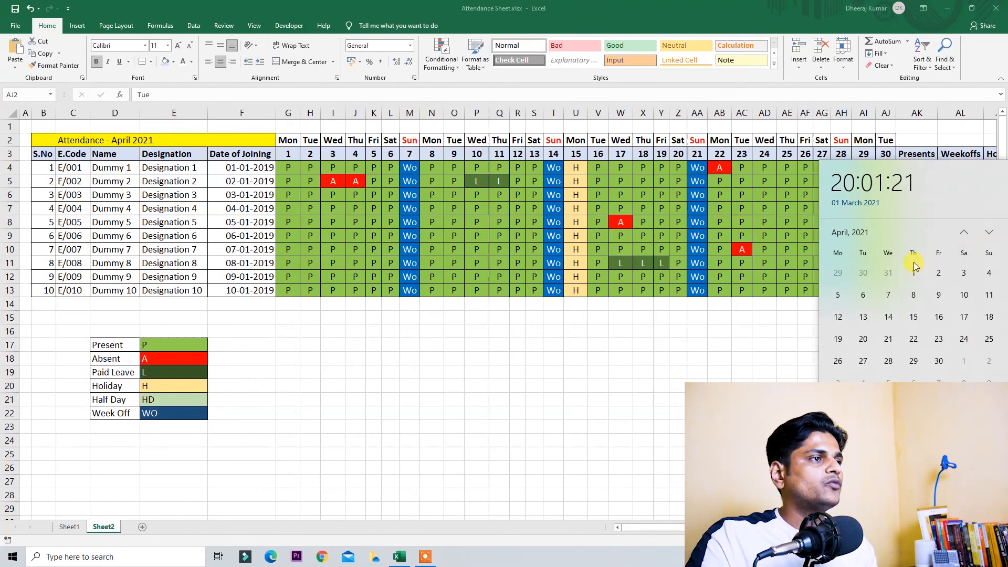
pyautogui.click(284, 141)
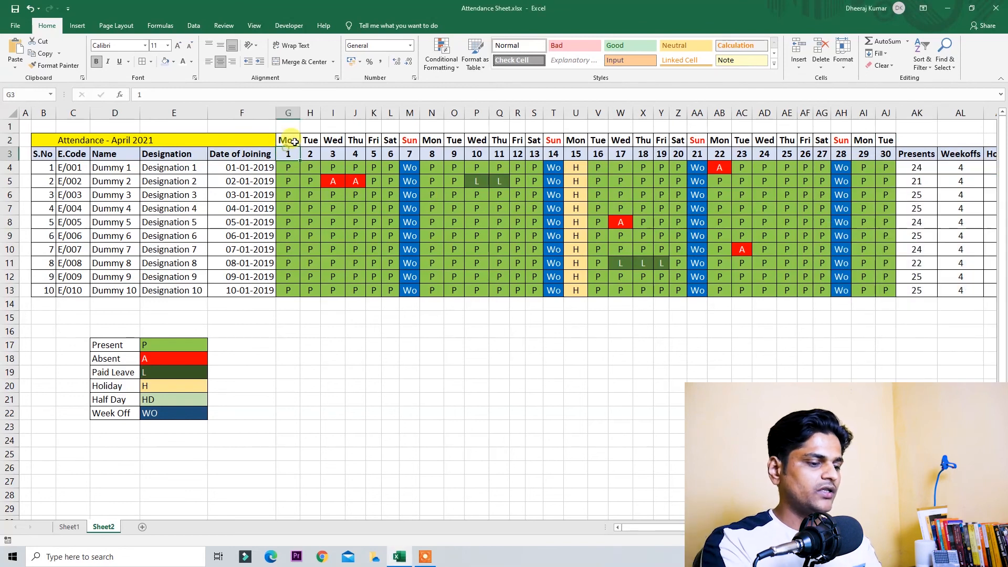
# Step: Enter Thu for day 1 and fill the weekday sequence across to day 30
pyautogui.write('Thu')
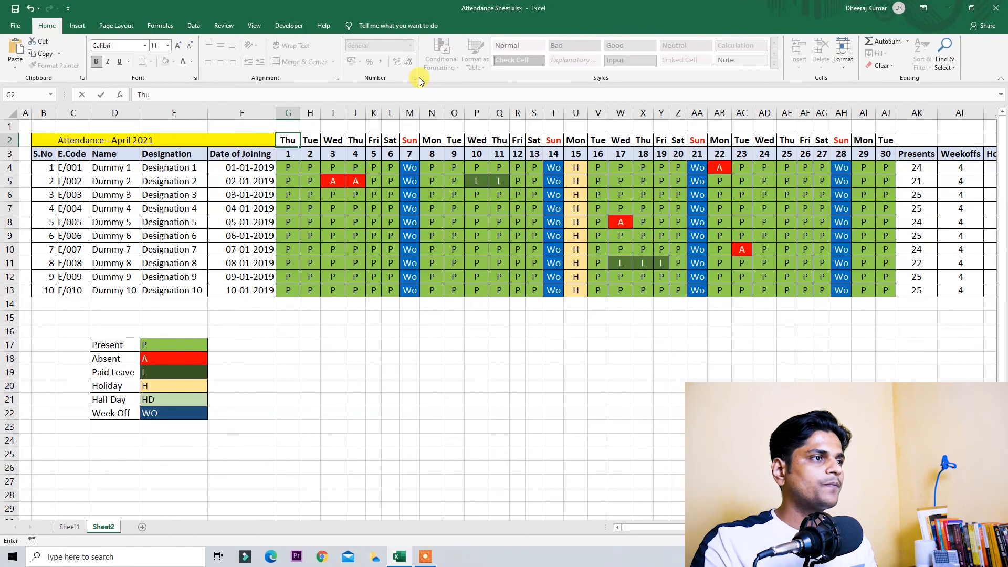
pyautogui.hotkey('ctrl', 'Return')
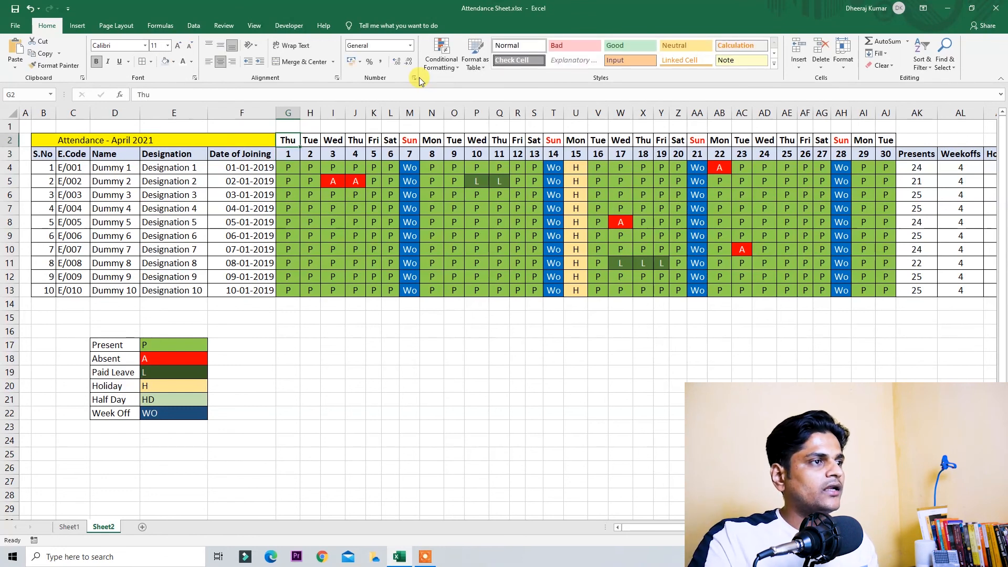
pyautogui.moveTo(300, 149); pyautogui.dragTo(888, 140)
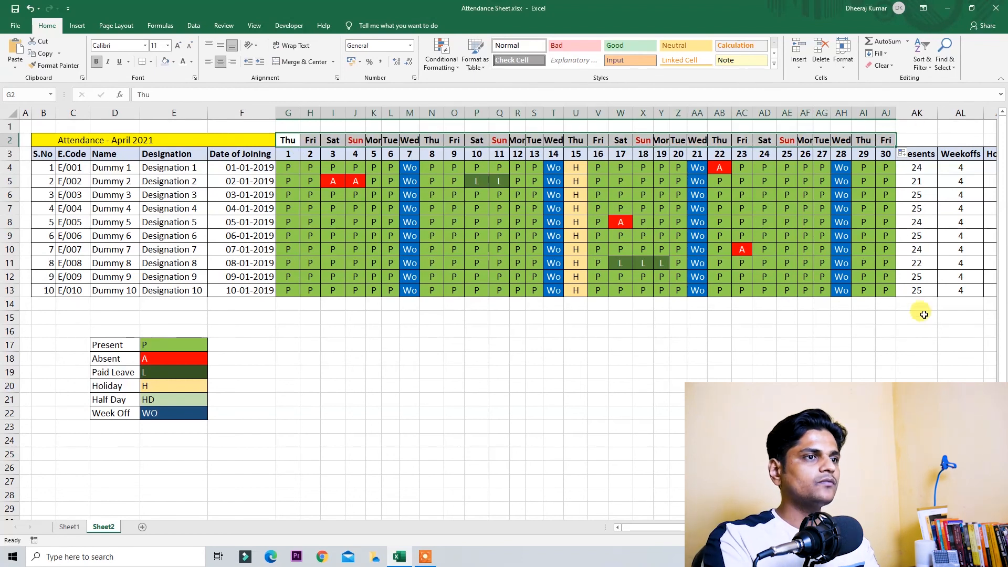
# Step: AutoFit the widths of day columns G through AJ to their contents
pyautogui.hotkey('ctrl', 'space')
pyautogui.hotkey('alt', 'h')
pyautogui.press('o')
pyautogui.press('i')
pyautogui.press('Up')
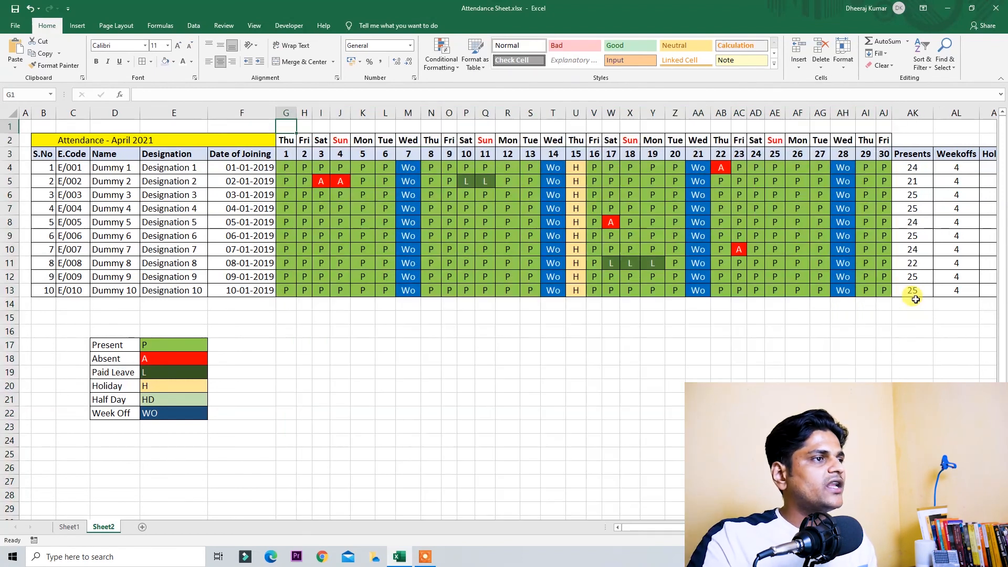
# Step: Clear all old attendance marks from the grid G4:AJ13
pyautogui.moveTo(285, 169)
pyautogui.mouseDown()
pyautogui.moveTo(806, 266)
pyautogui.moveTo(884, 295)
pyautogui.mouseUp()
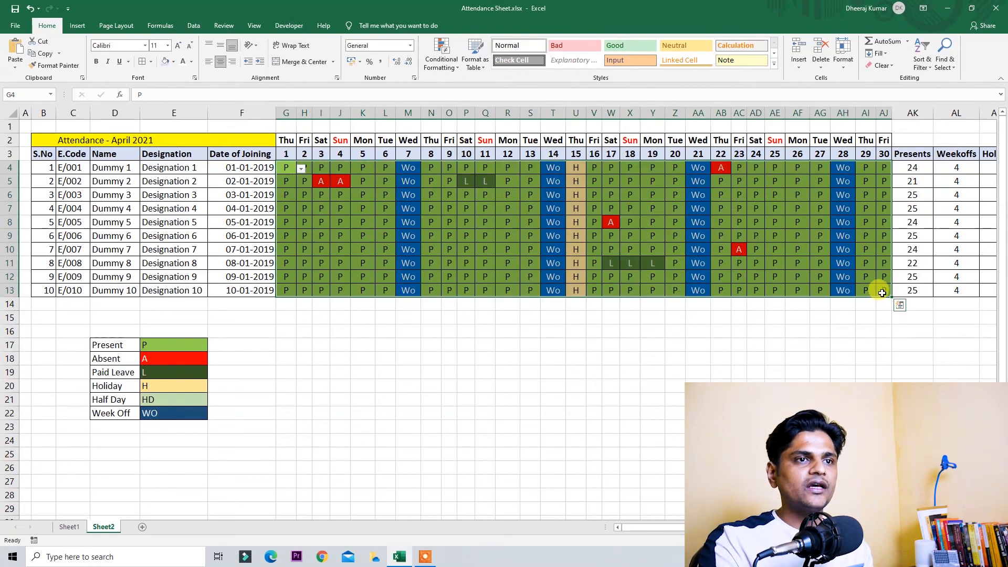
pyautogui.press('Delete')
pyautogui.press('Up')
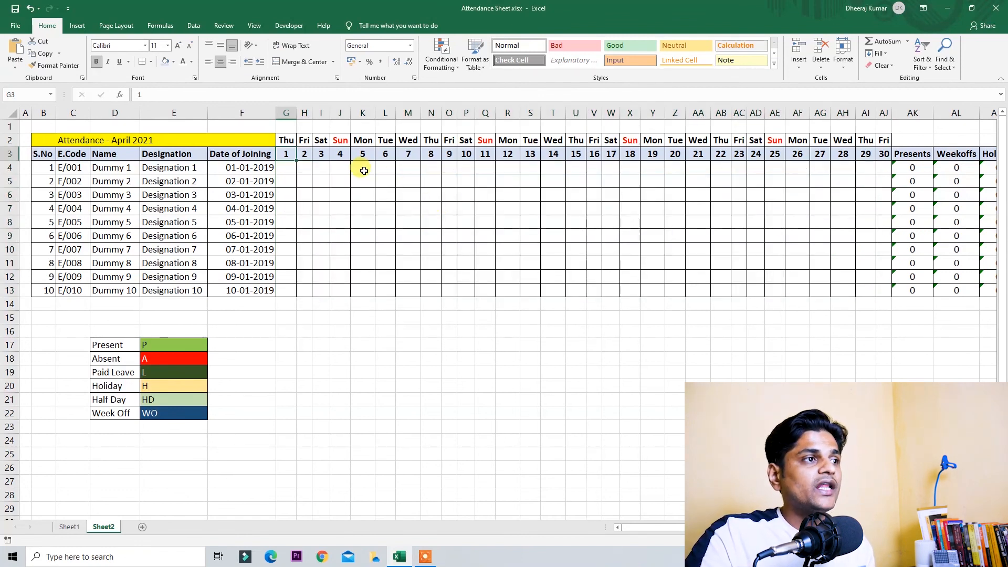
pyautogui.click(340, 153)
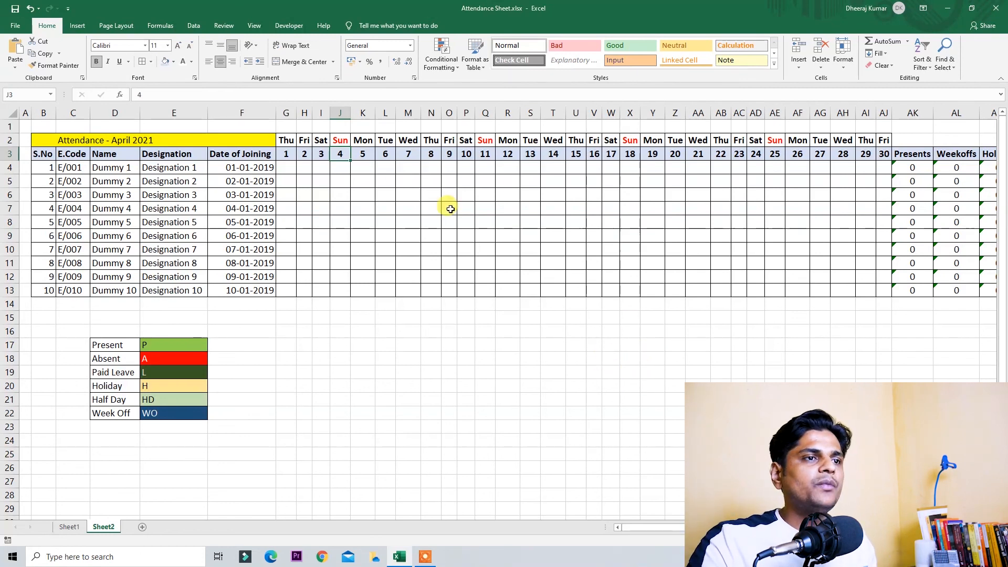
pyautogui.moveTo(286, 168); pyautogui.dragTo(861, 290)
# Step: Mark Dummy 4 as A on day 16 and p on days 17–19
pyautogui.click(587, 203)
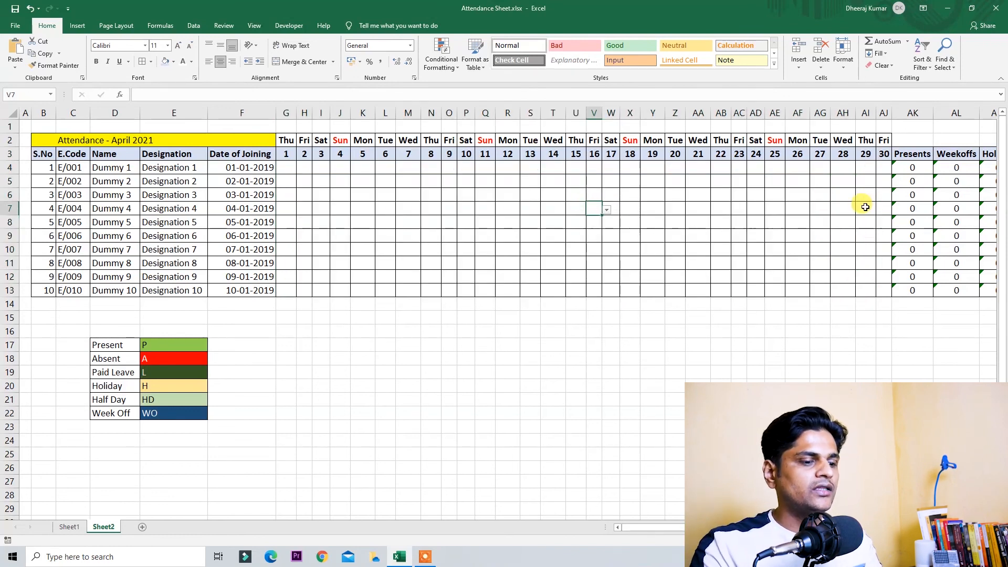
pyautogui.write('a')
pyautogui.press('Tab')
pyautogui.write('p')
pyautogui.hotkey('ctrl', 'Return')
pyautogui.hotkey('shift', 'Right')
pyautogui.hotkey('shift', 'Right')
pyautogui.hotkey('ctrl', 'r')
pyautogui.press('Up')
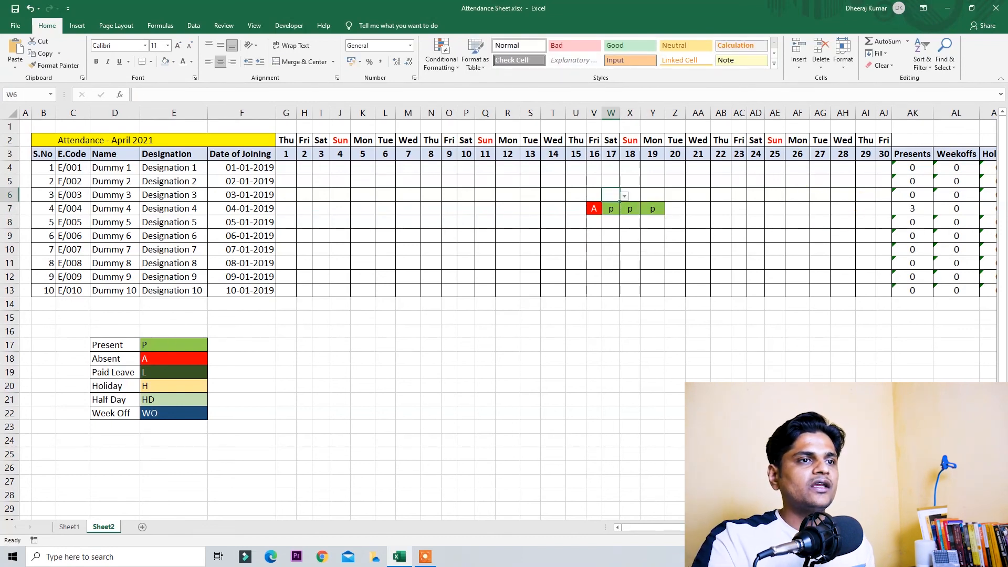
pyautogui.hscroll(3, 858, 298)
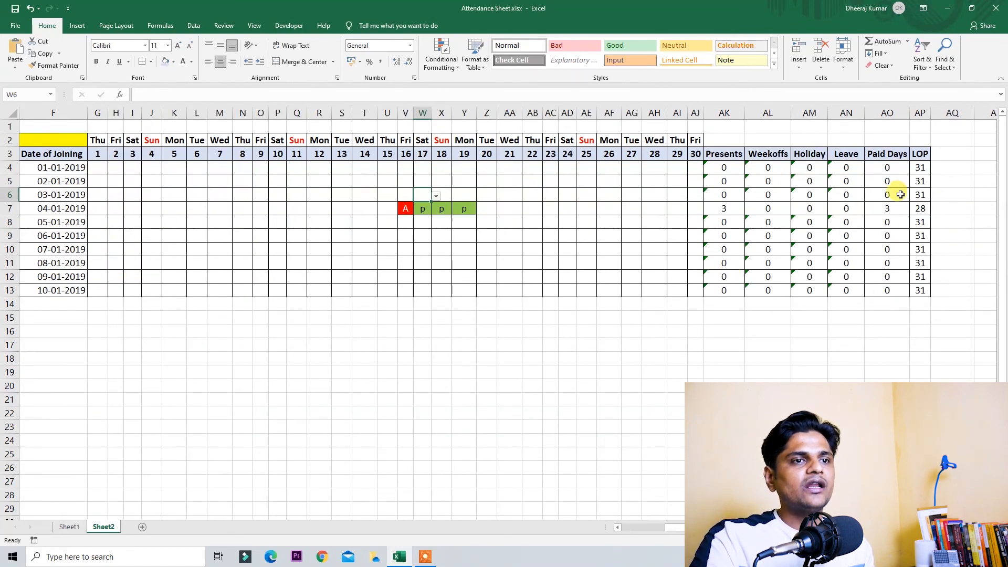
# Step: Change the LOP formula in AP4 to =30-AO4 and copy it down through AP13
pyautogui.moveTo(915, 165); pyautogui.dragTo(930, 286)
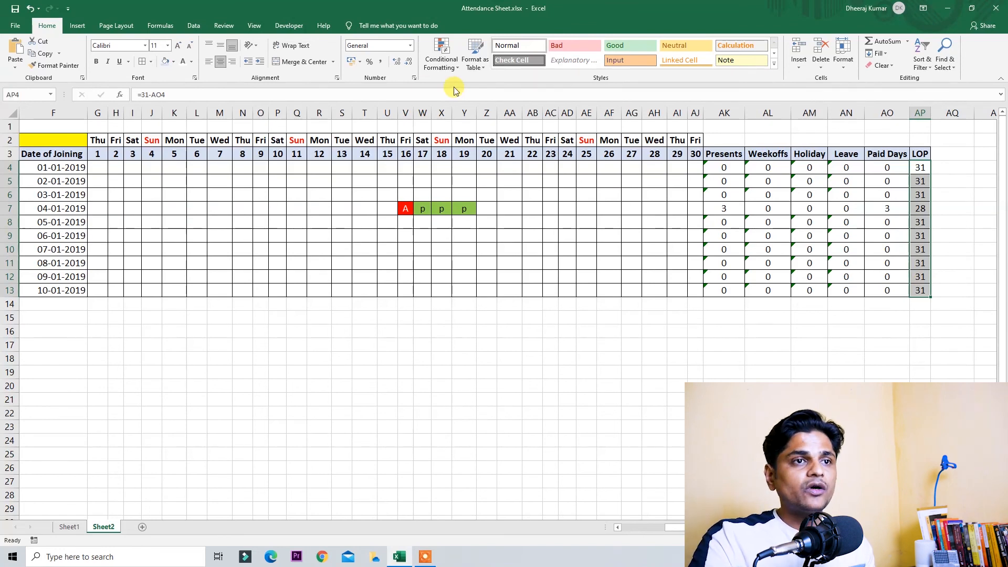
pyautogui.click(917, 168)
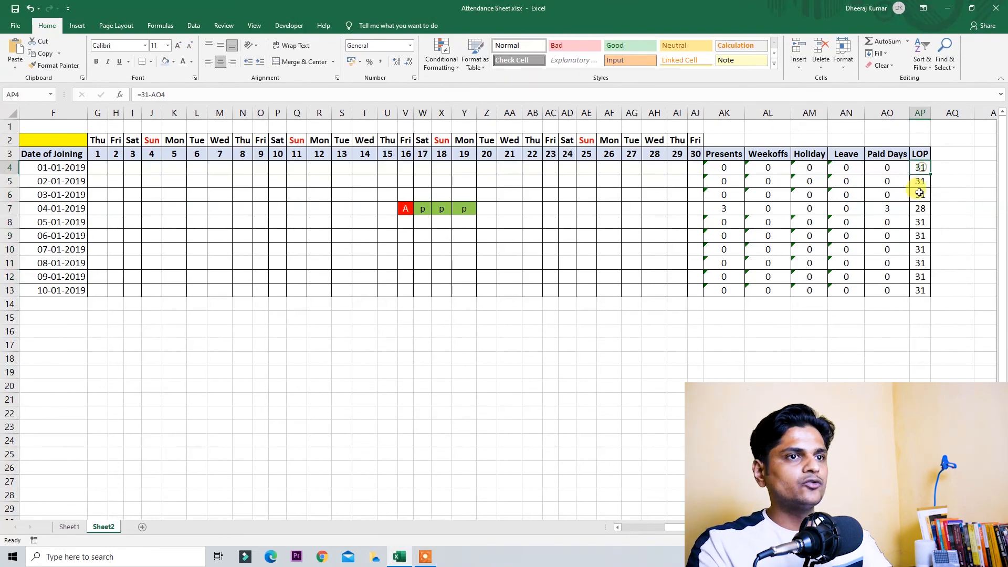
pyautogui.press('F2')
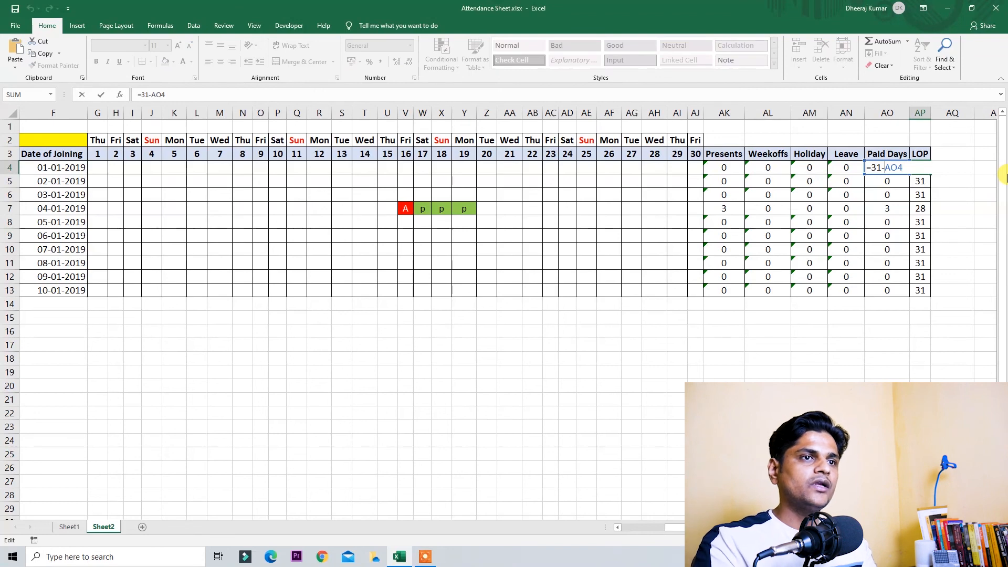
pyautogui.press('Left')
pyautogui.press('Left')
pyautogui.press('Left')
pyautogui.press('Left')
pyautogui.press('BackSpace')
pyautogui.write('90')
pyautogui.press('BackSpace')
pyautogui.press('BackSpace')
pyautogui.write('0')
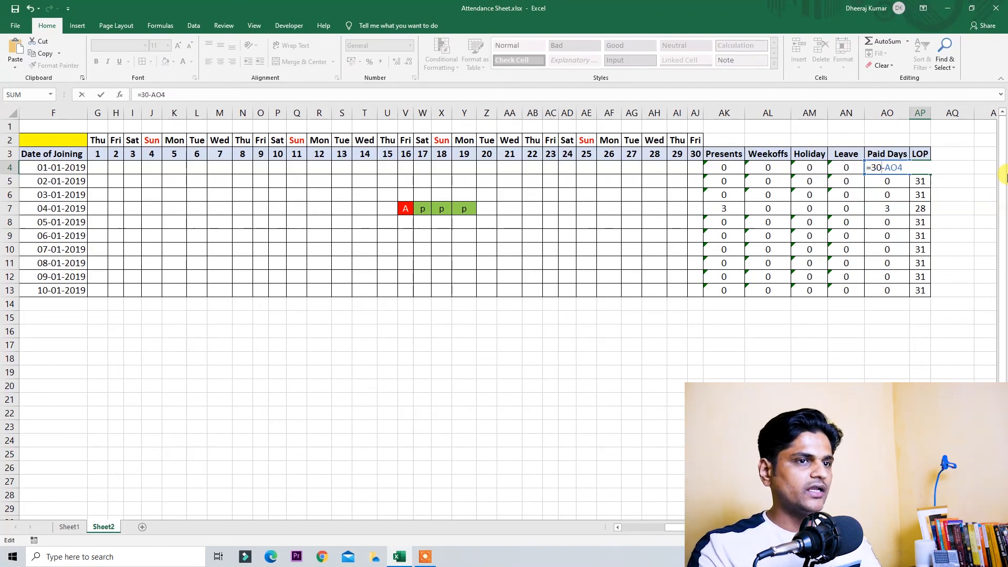
pyautogui.hotkey('ctrl', 'Return')
pyautogui.hotkey('ctrl', 'shift', 'Down')
pyautogui.hotkey('ctrl', 'd')
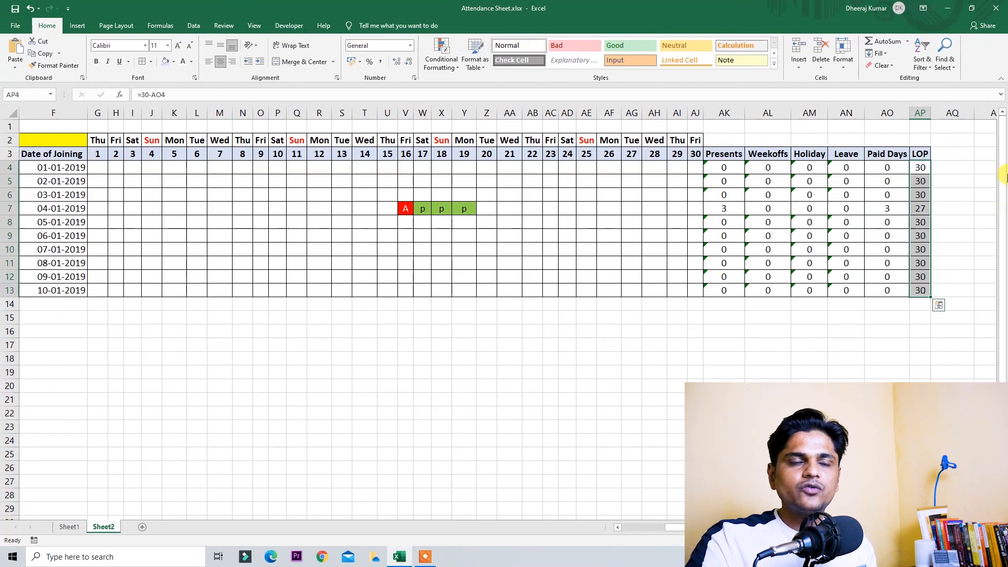
pyautogui.press('Up')
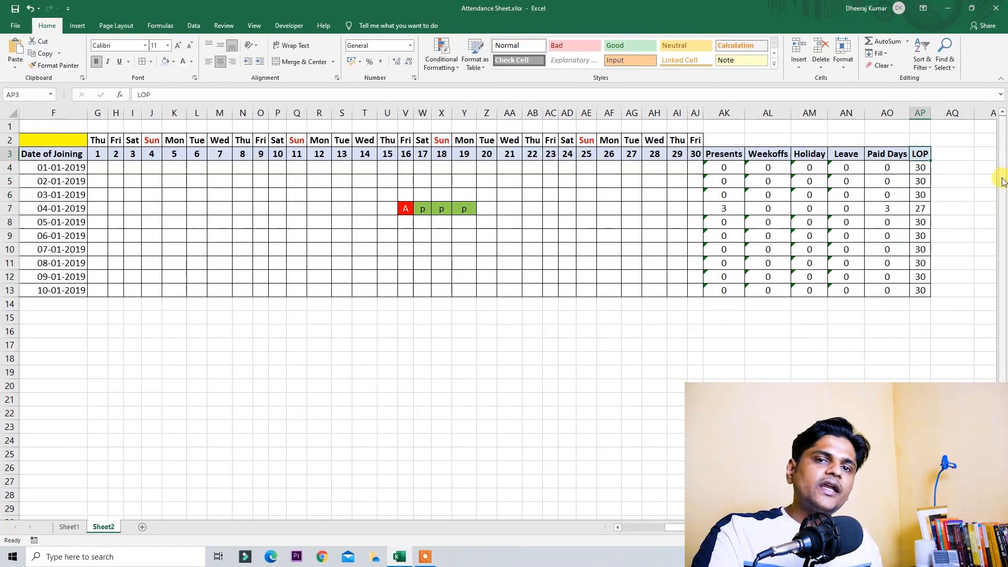